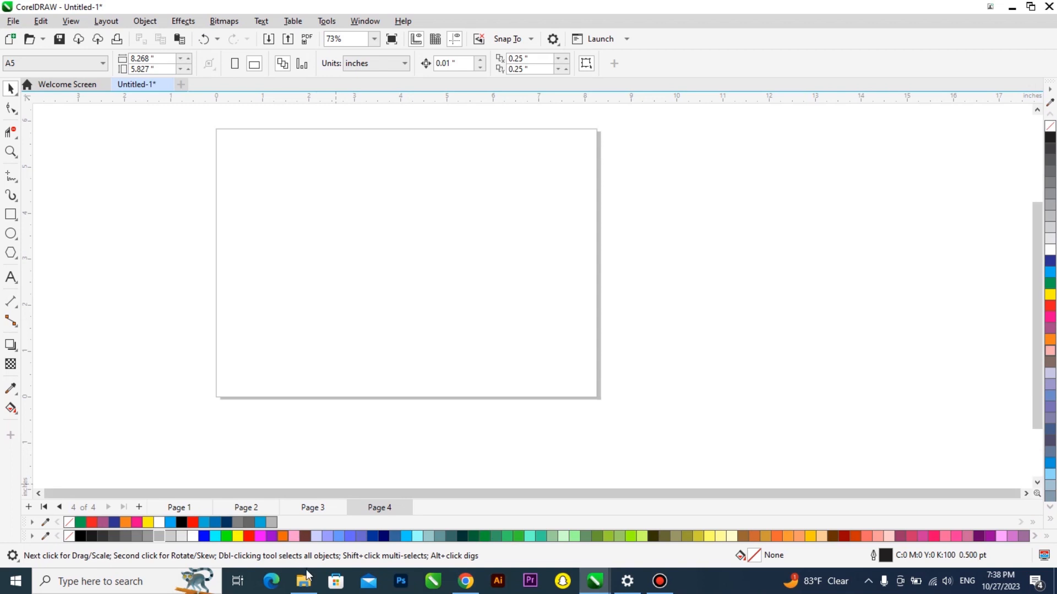
# Paste the copied flyer image onto the blank page and move it so it straddles the page's right edge
pyautogui.click(305, 582)
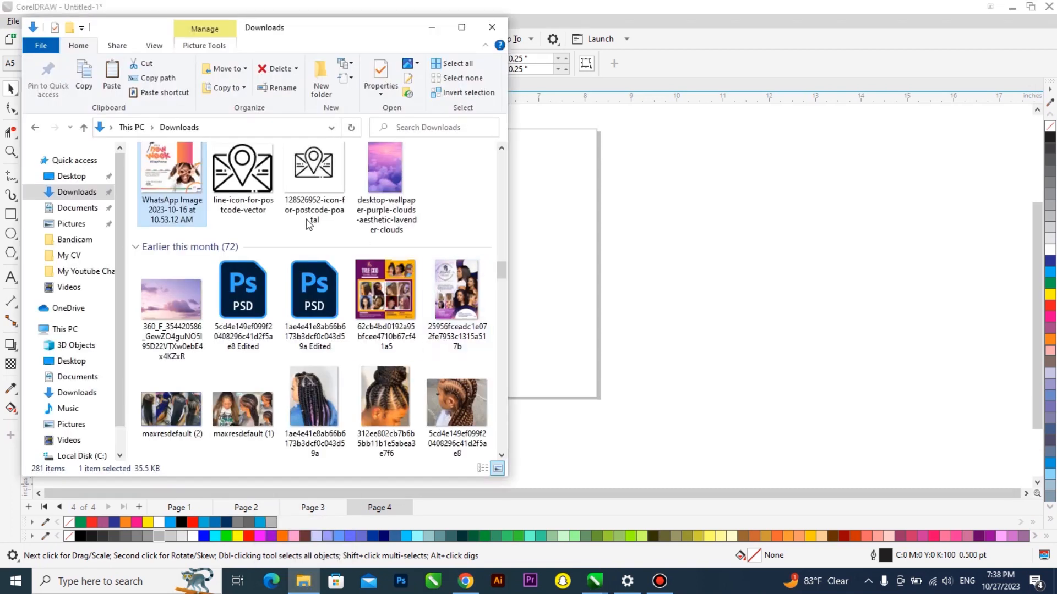
pyautogui.click(553, 242)
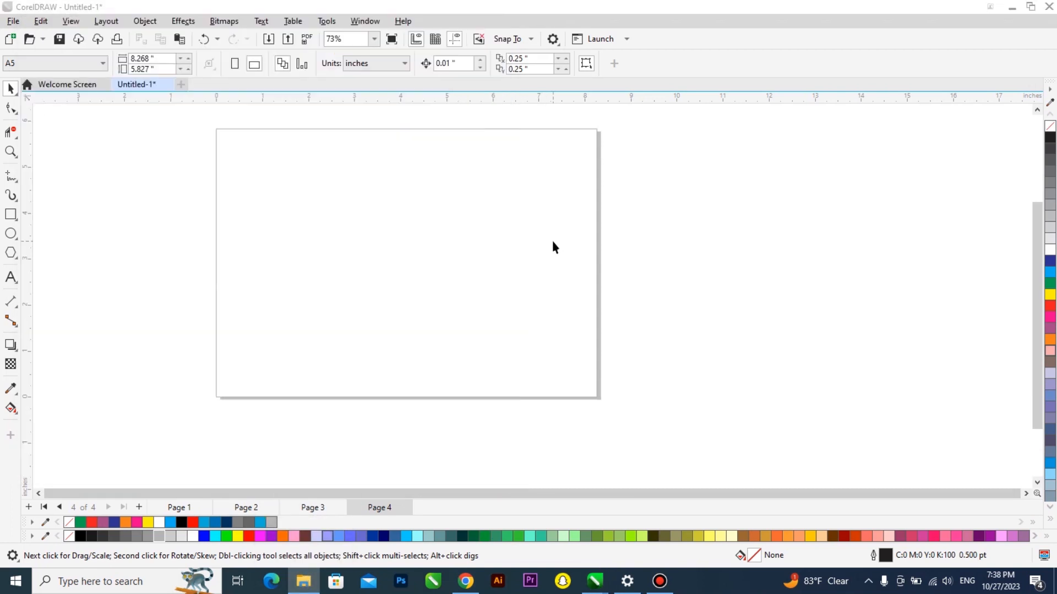
pyautogui.hotkey('ctrl', 'v')
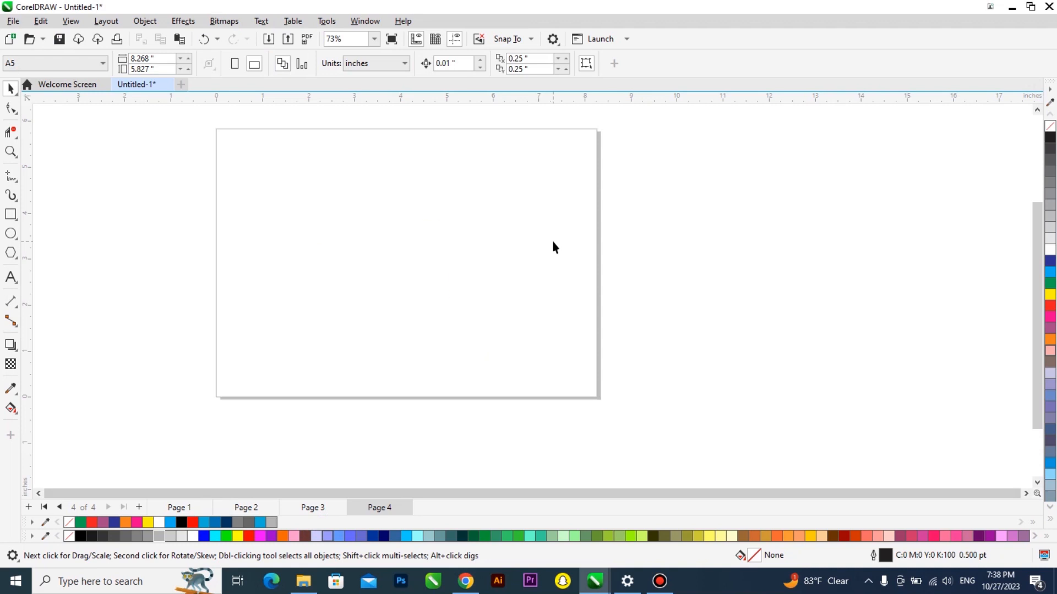
pyautogui.scroll(3, 412, 248)
pyautogui.scroll(-3, 456, 233)
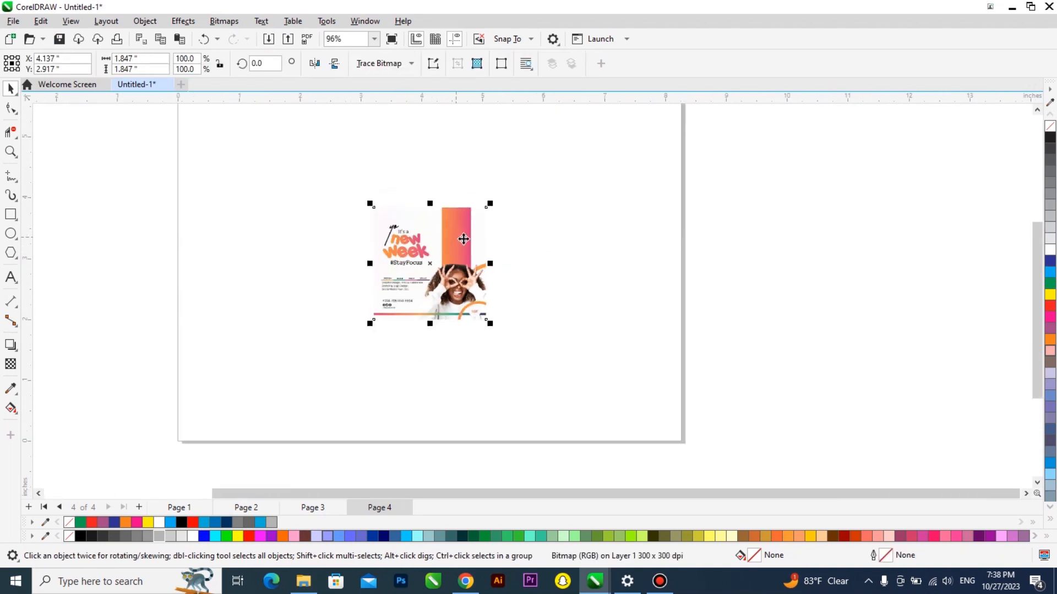
pyautogui.moveTo(423, 254); pyautogui.dragTo(603, 219)
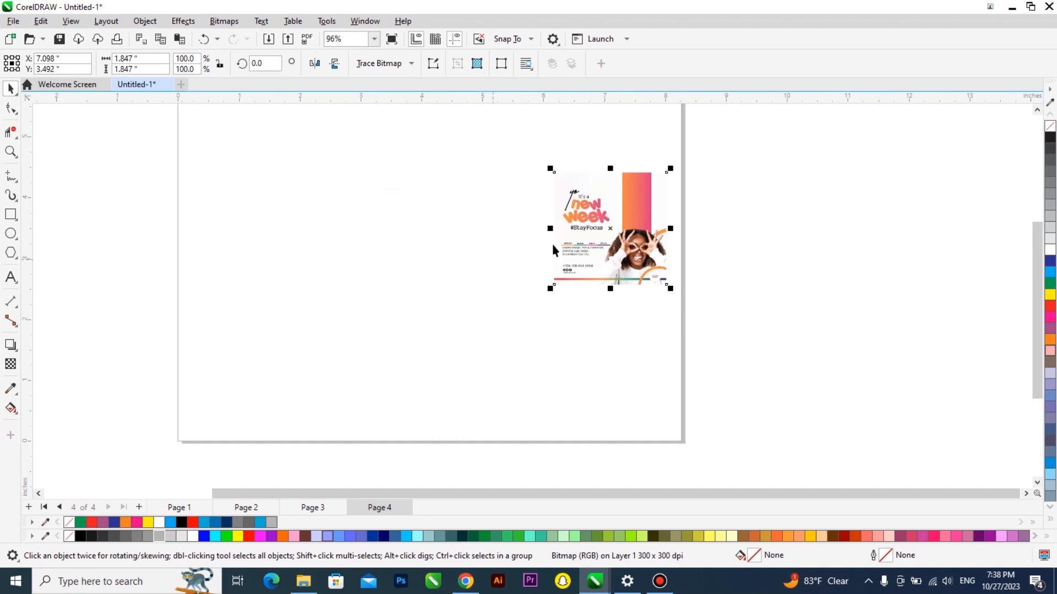
pyautogui.moveTo(582, 238); pyautogui.dragTo(602, 239)
pyautogui.click(481, 240)
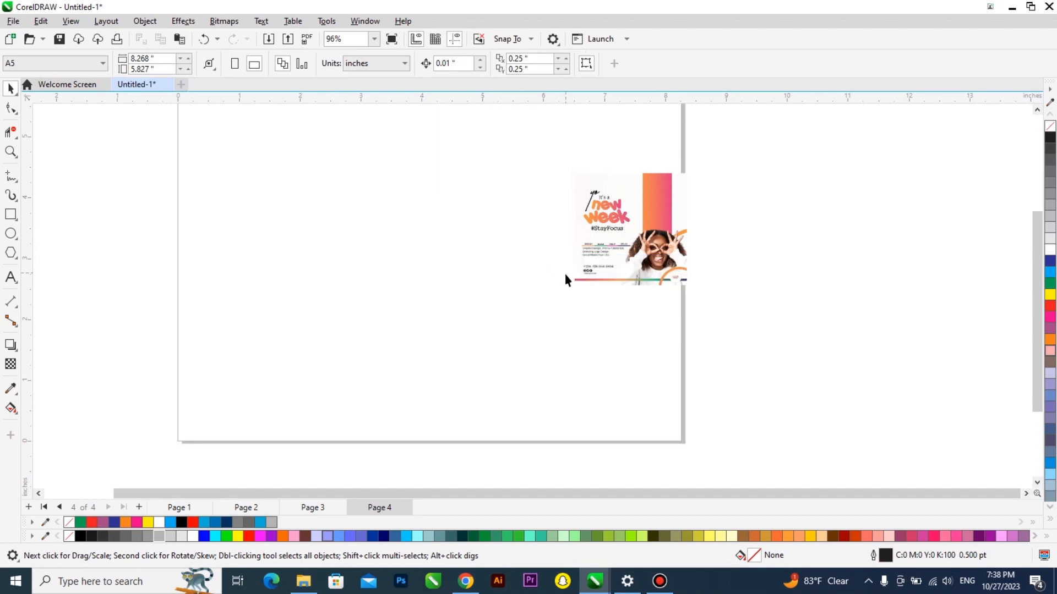
pyautogui.scroll(-2, 564, 275)
pyautogui.click(603, 248)
pyautogui.scroll(2, 587, 252)
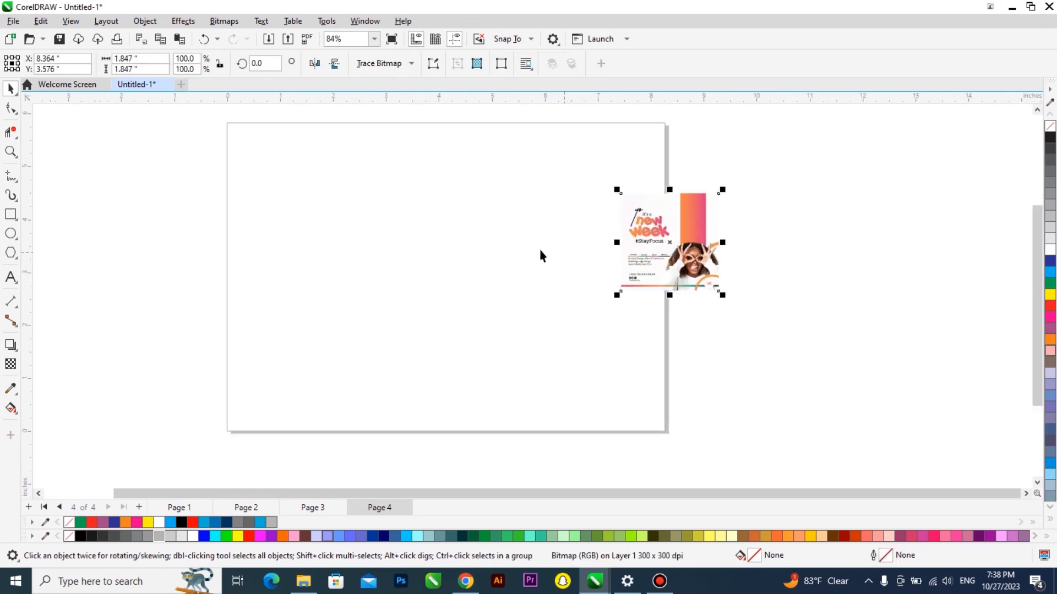
pyautogui.click(11, 214)
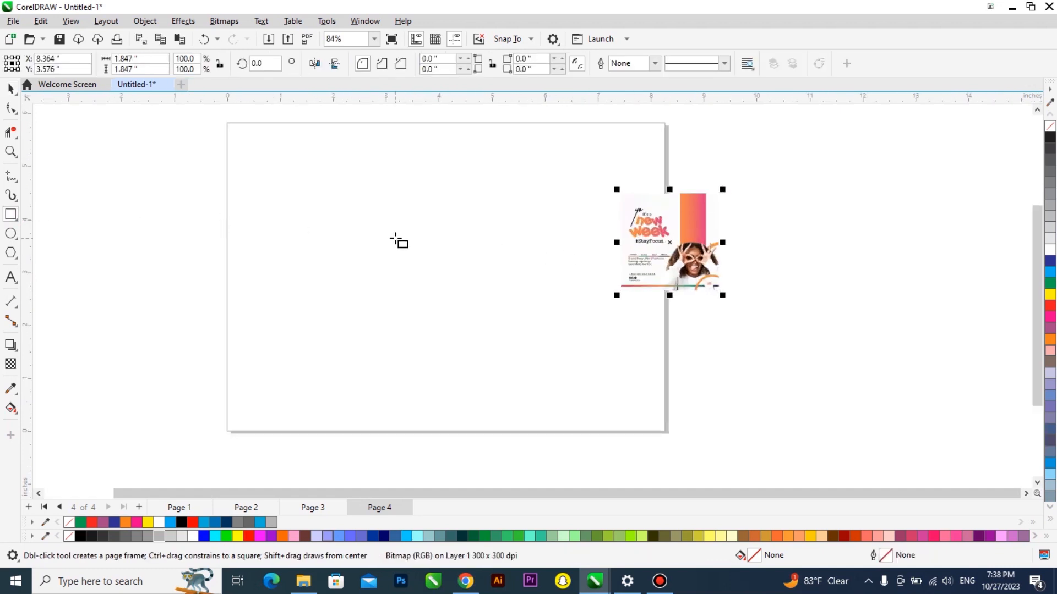
pyautogui.click(10, 88)
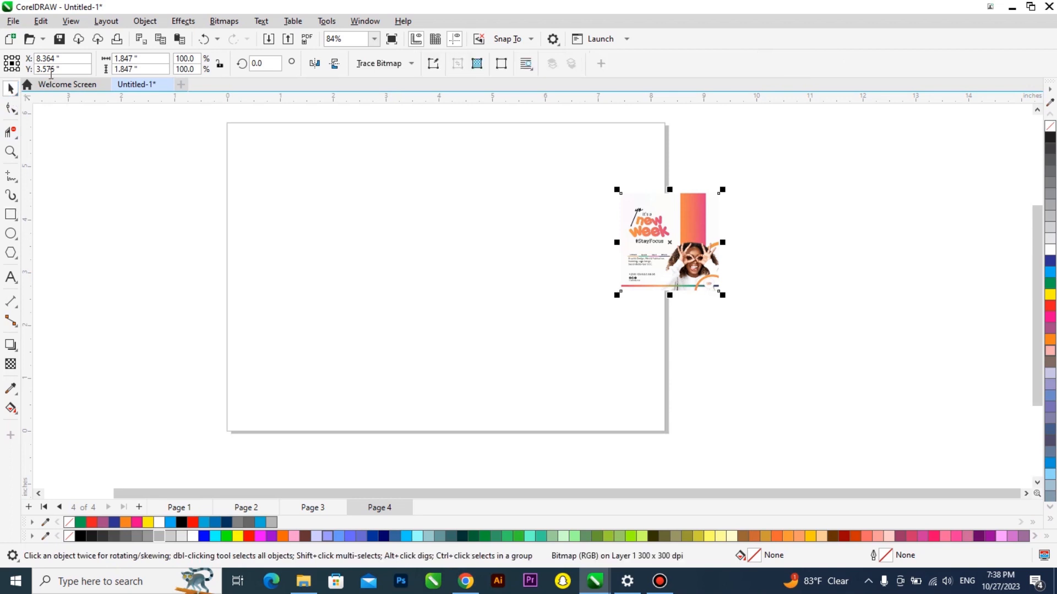
pyautogui.click(111, 171)
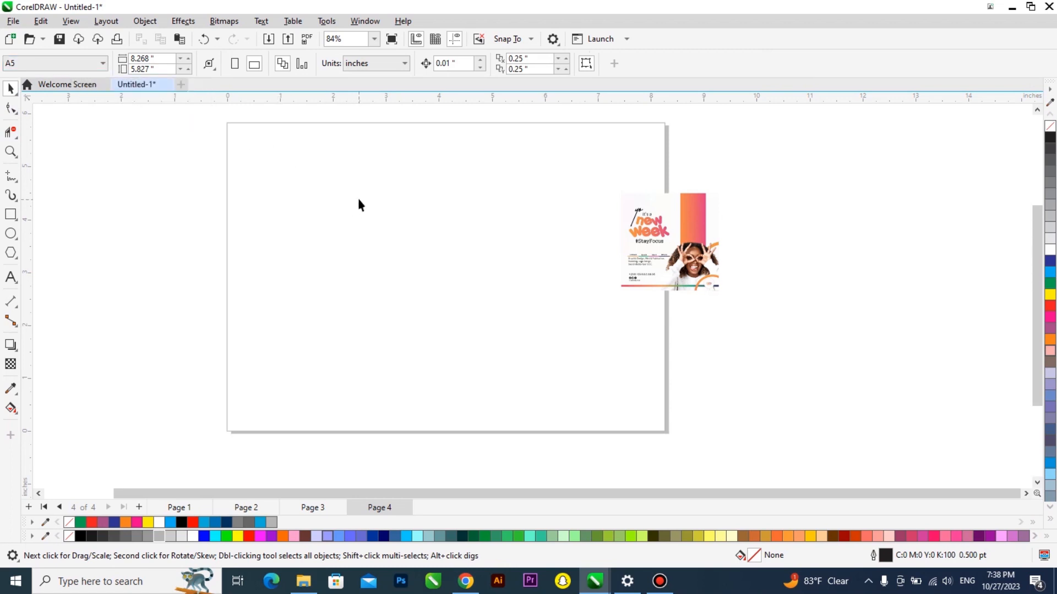
# Enlarge the flyer image to about 2.54 inches square and reposition it across the page's right edge
pyautogui.moveTo(626, 251); pyautogui.dragTo(433, 266)
pyautogui.moveTo(535, 312); pyautogui.dragTo(552, 382)
pyautogui.moveTo(643, 293); pyautogui.dragTo(645, 296)
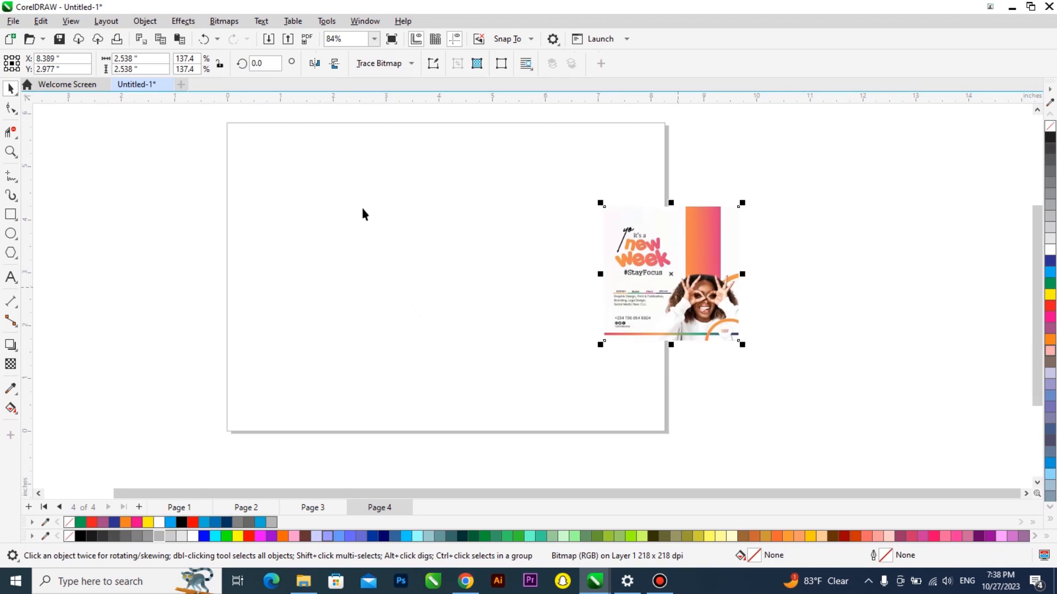
pyautogui.moveTo(618, 227); pyautogui.dragTo(634, 214)
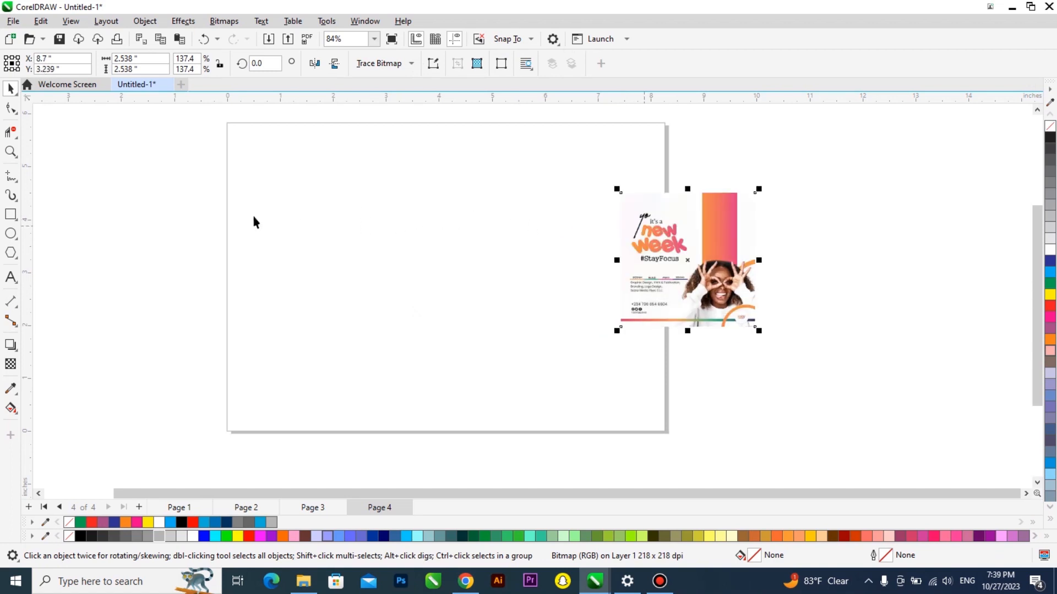
# Draw a square about 3.88 inches wide on the page, beside the flyer image
pyautogui.click(11, 215)
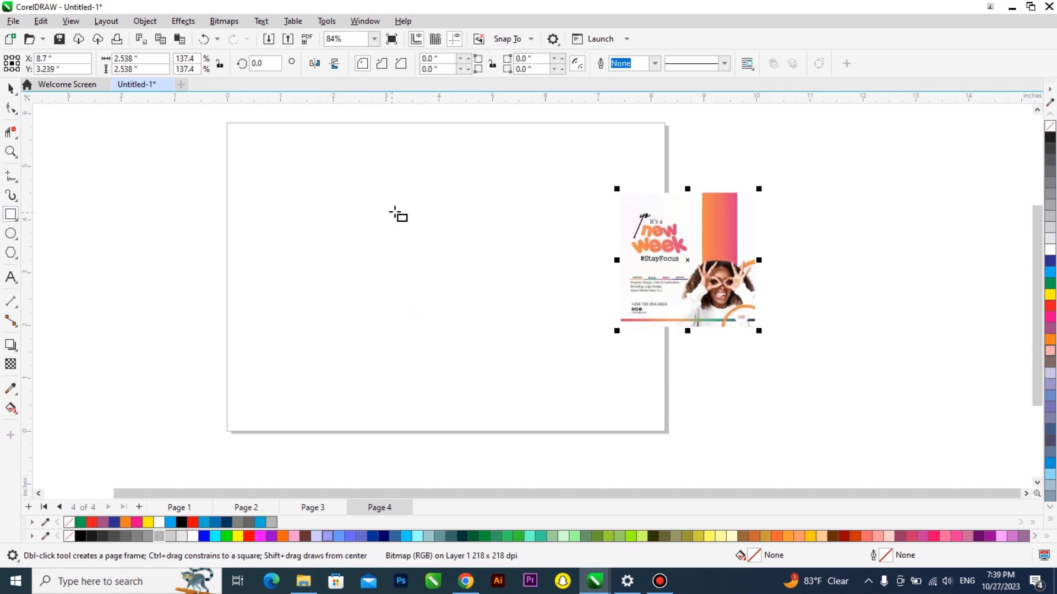
pyautogui.moveTo(335, 175); pyautogui.dragTo(542, 344)
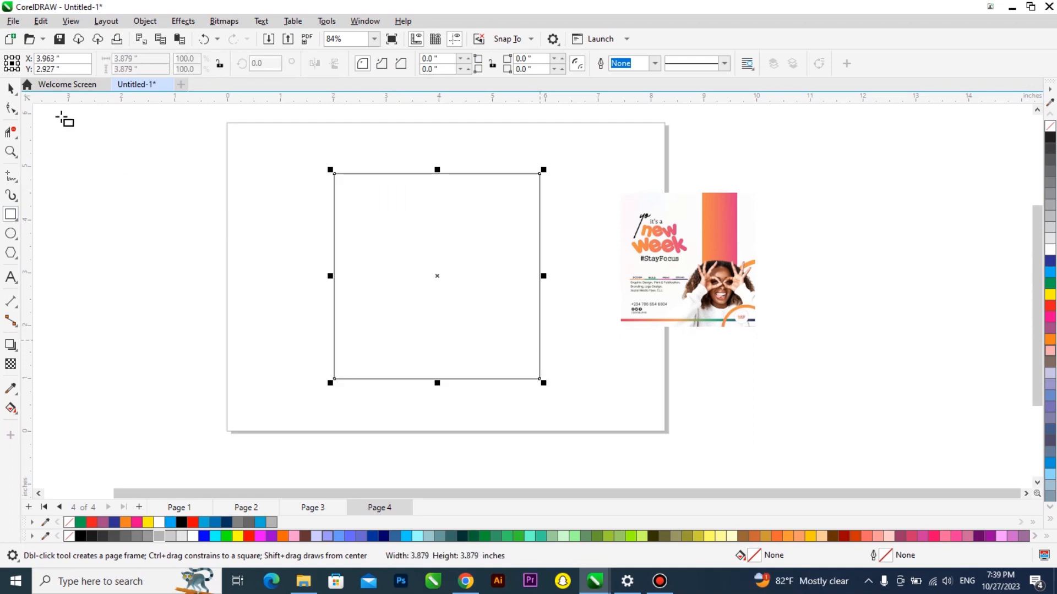
pyautogui.click(10, 89)
# Align the flyer image's vertical centre with the square and enlarge the image to about 3.94 inches
pyautogui.moveTo(708, 266); pyautogui.dragTo(672, 259)
pyautogui.keyDown('shift'); pyautogui.click(447, 306); pyautogui.keyUp('shift')
pyautogui.press('e')
pyautogui.keyDown('shift'); pyautogui.click(448, 305); pyautogui.keyUp('shift')
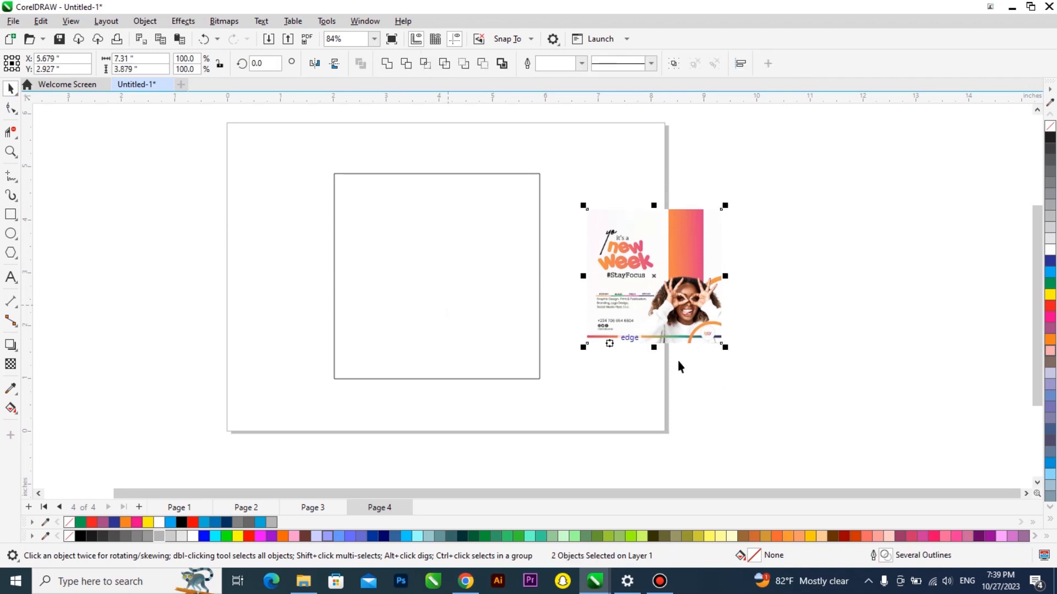
pyautogui.moveTo(725, 348); pyautogui.dragTo(762, 386)
pyautogui.scroll(1, 493, 287)
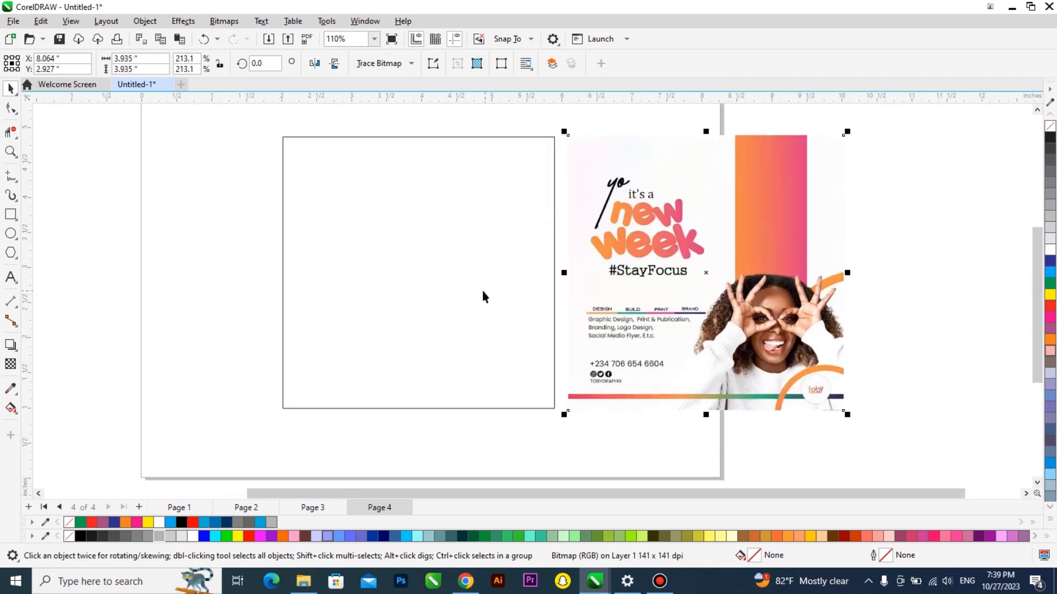
# Duplicate the square in place and narrow the copy into a full-height vertical strip about 0.95 inches wide, right of the square's centre
pyautogui.click(449, 284)
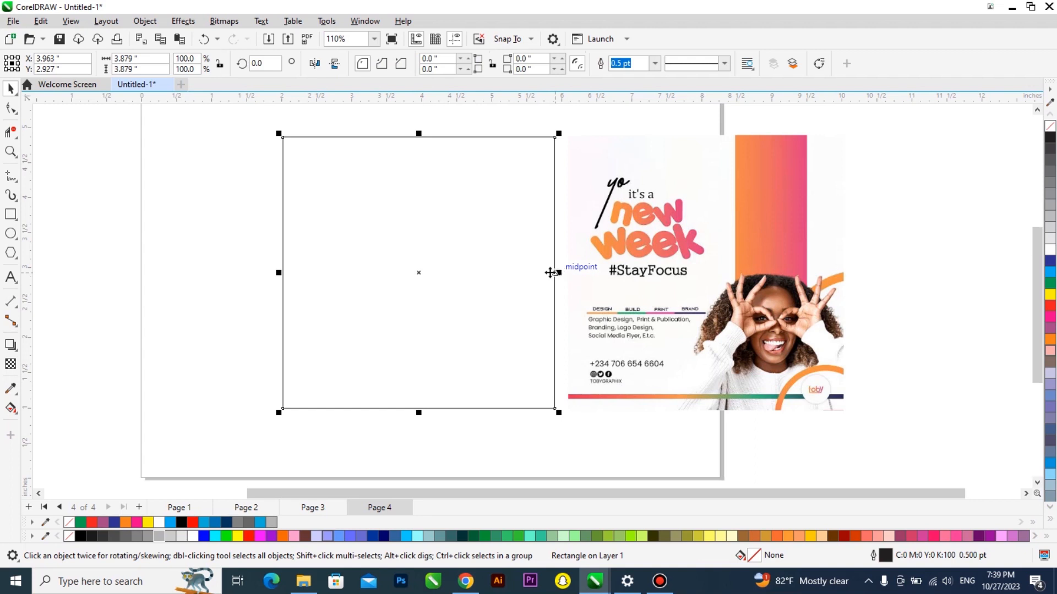
pyautogui.moveTo(558, 273); pyautogui.dragTo(516, 272)
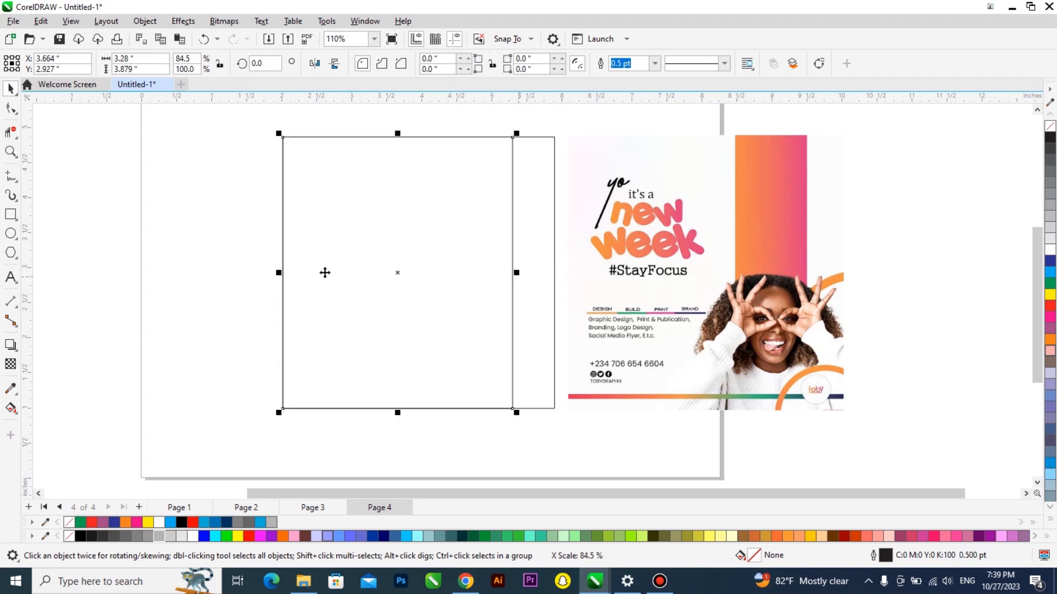
pyautogui.moveTo(279, 272); pyautogui.dragTo(441, 271)
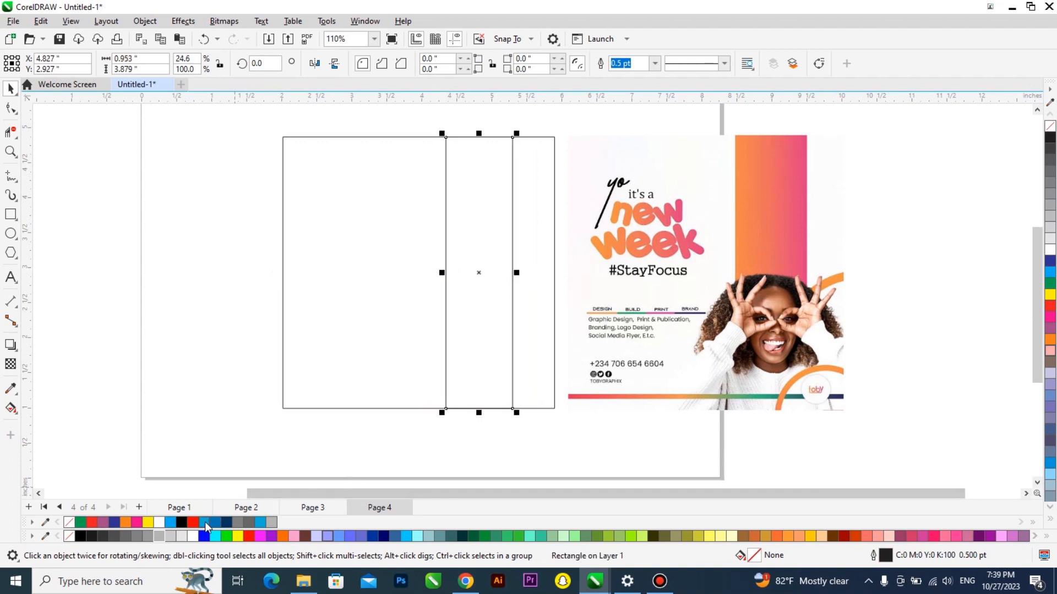
# Give the vertical strip a linear fountain fill from navy (R0 G51 B96) at its upper end to light blue at its lower end
pyautogui.click(227, 522)
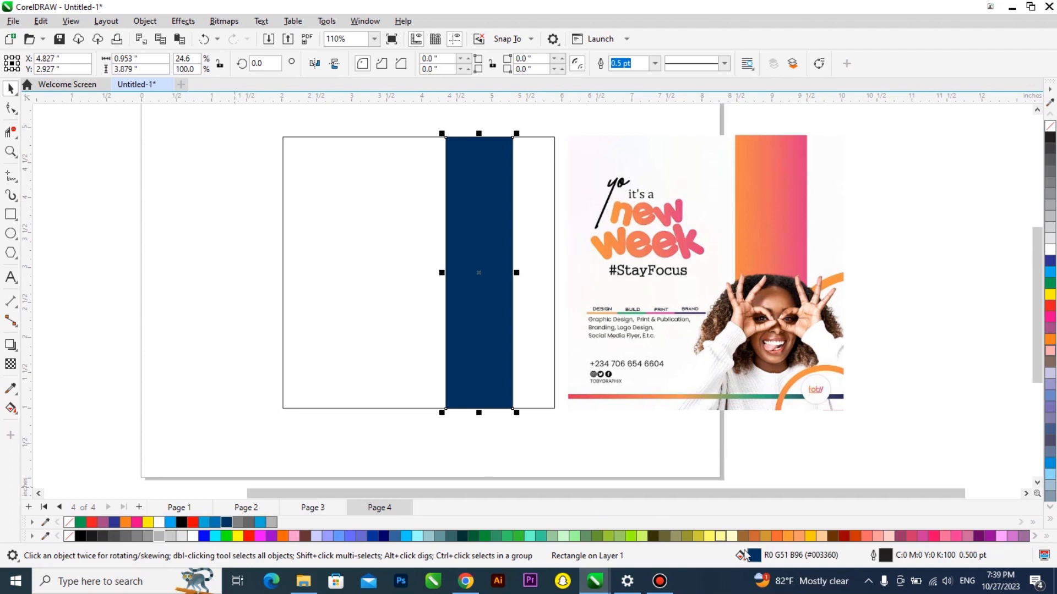
pyautogui.doubleClick(792, 554)
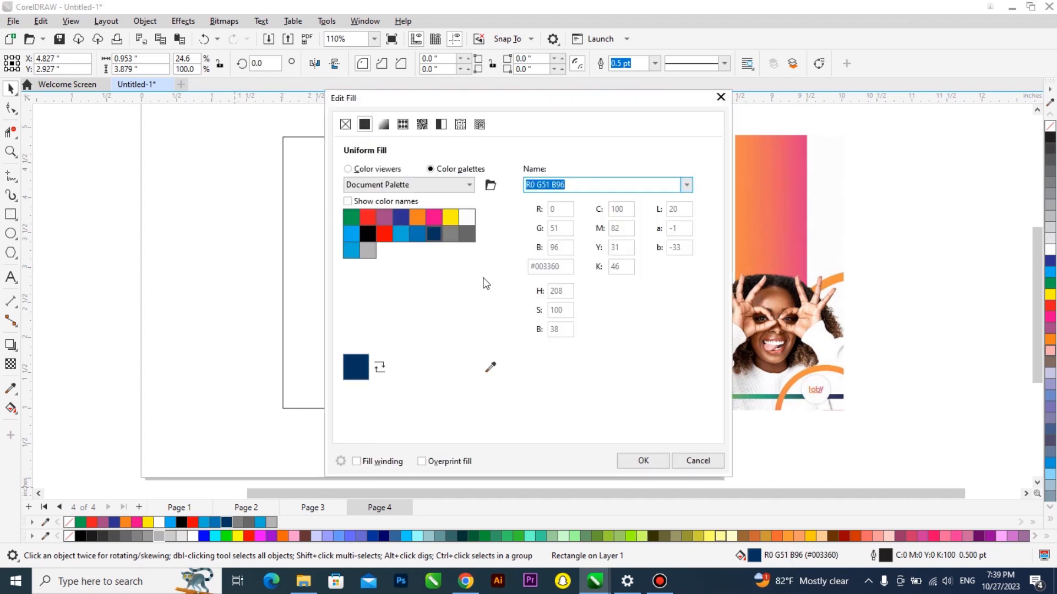
pyautogui.moveTo(468, 101); pyautogui.dragTo(788, 103)
pyautogui.click(699, 126)
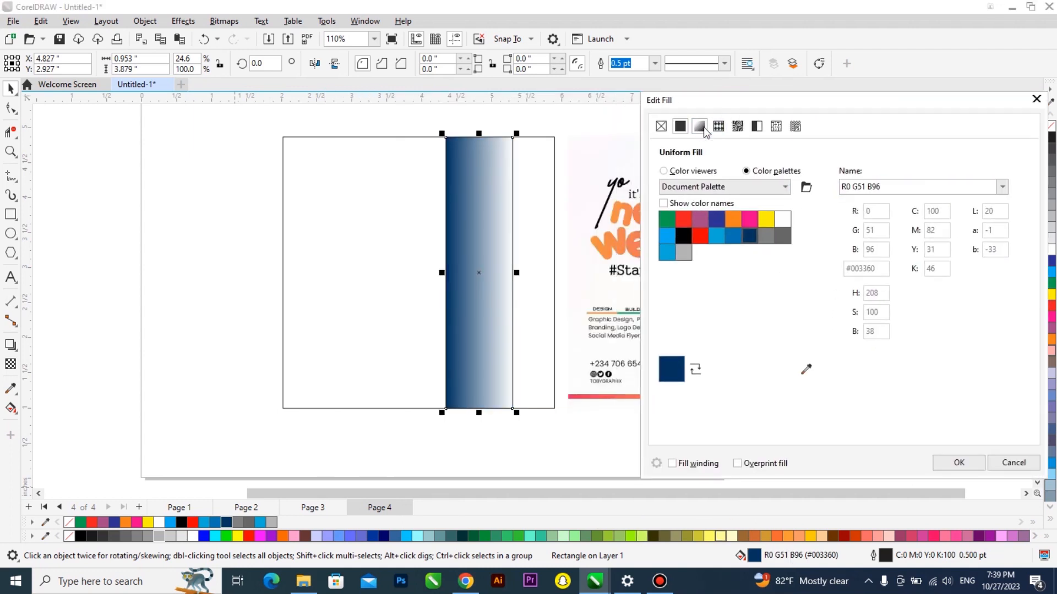
pyautogui.click(738, 305)
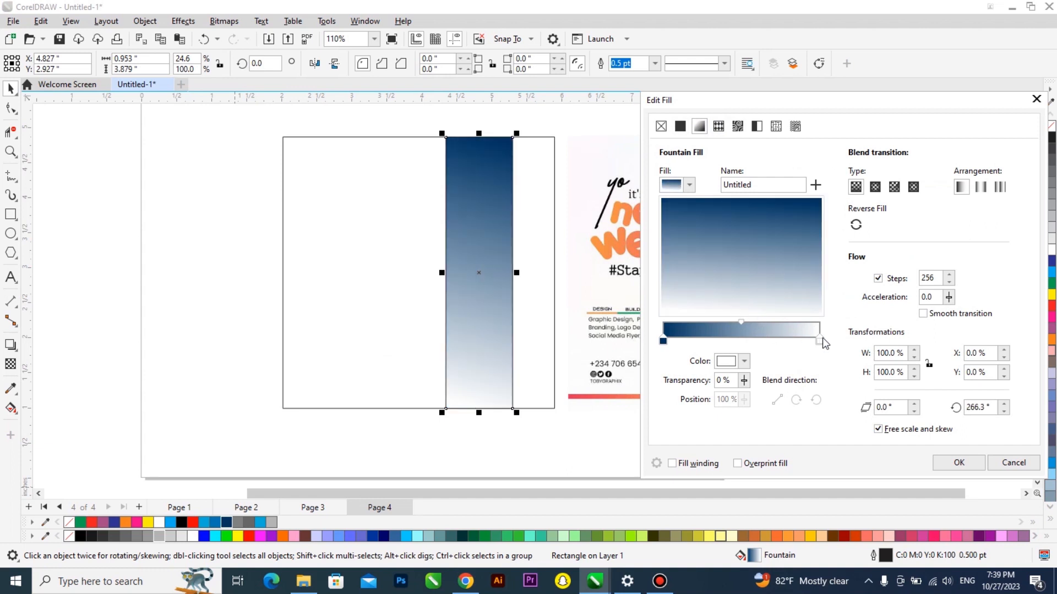
pyautogui.click(745, 364)
pyautogui.click(843, 336)
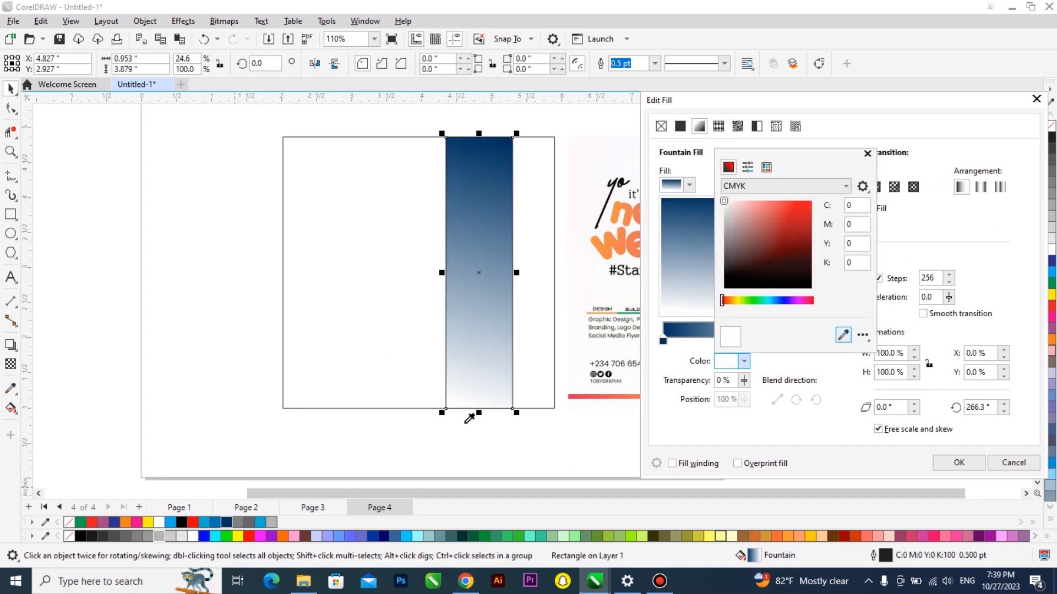
pyautogui.click(205, 522)
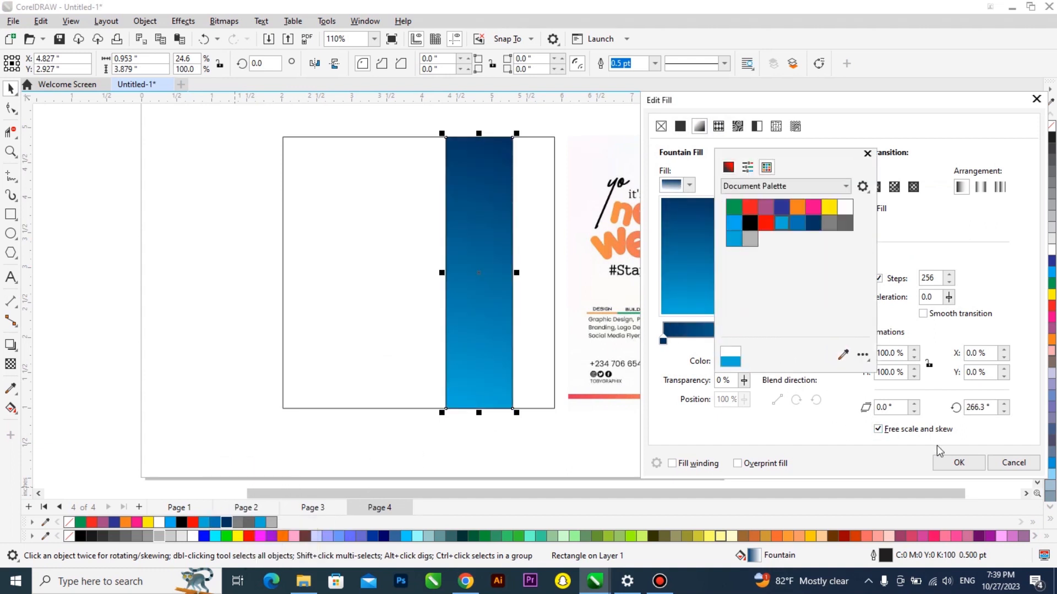
pyautogui.click(959, 463)
pyautogui.click(959, 462)
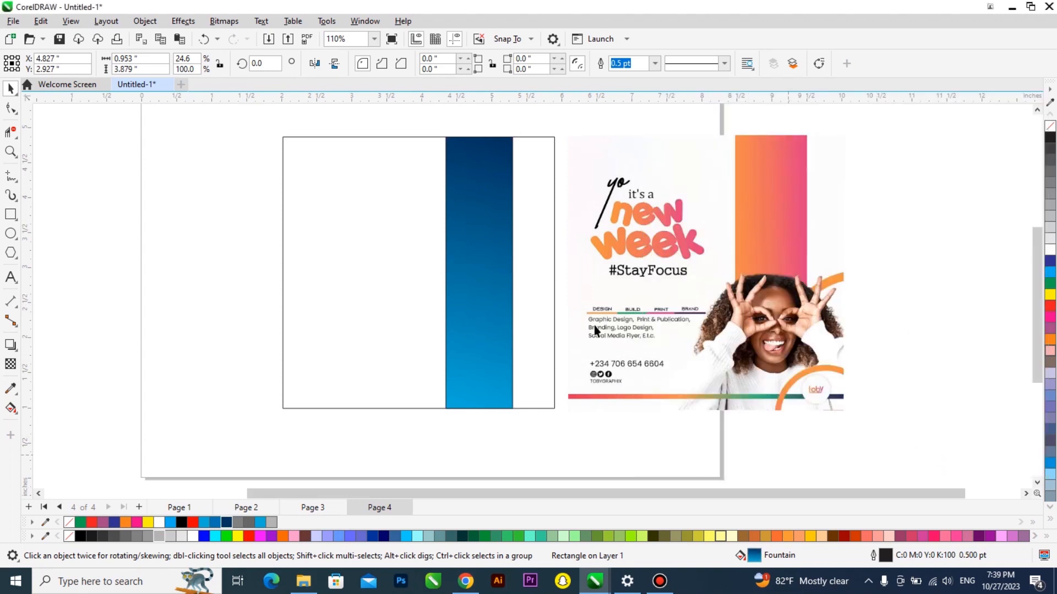
# Turn the strip's gradient horizontal, from light blue on its left side to navy on its right, and remove its outline
pyautogui.click(481, 294)
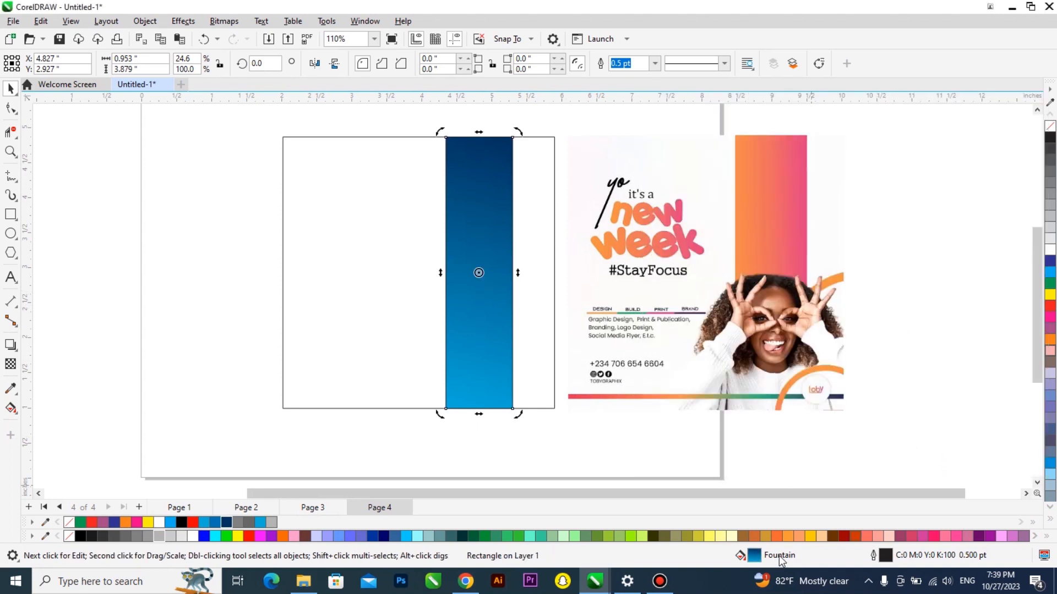
pyautogui.press('F11')
pyautogui.moveTo(497, 255); pyautogui.dragTo(355, 256)
pyautogui.click(660, 464)
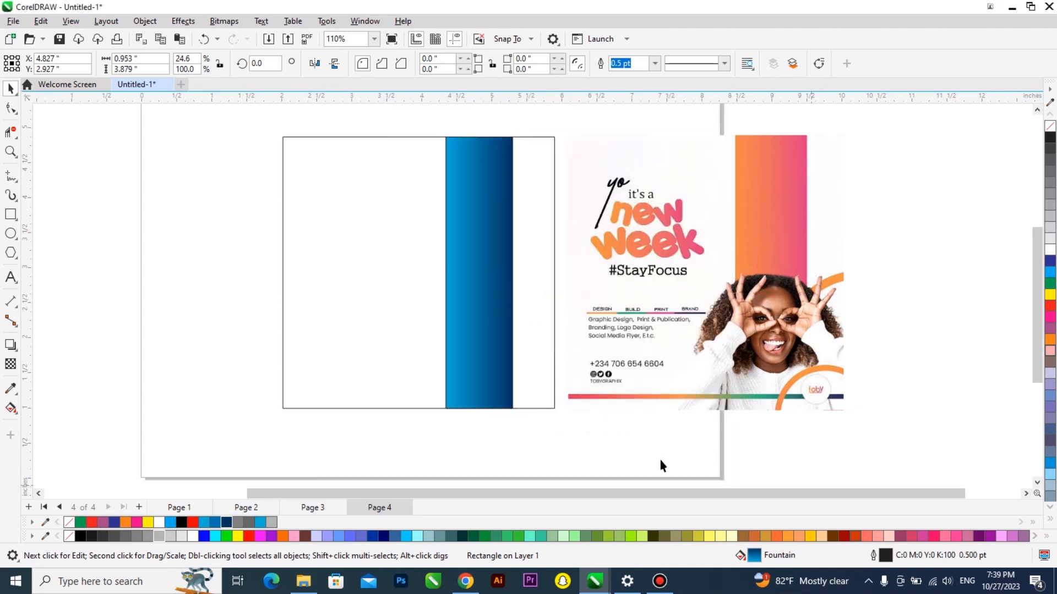
pyautogui.rightClick(1050, 126)
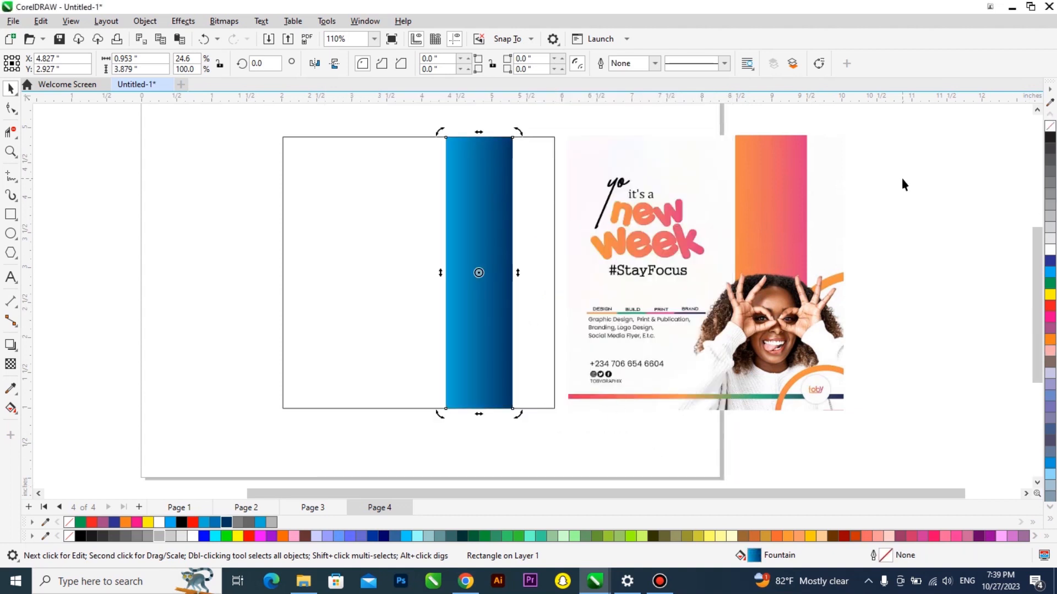
pyautogui.click(172, 254)
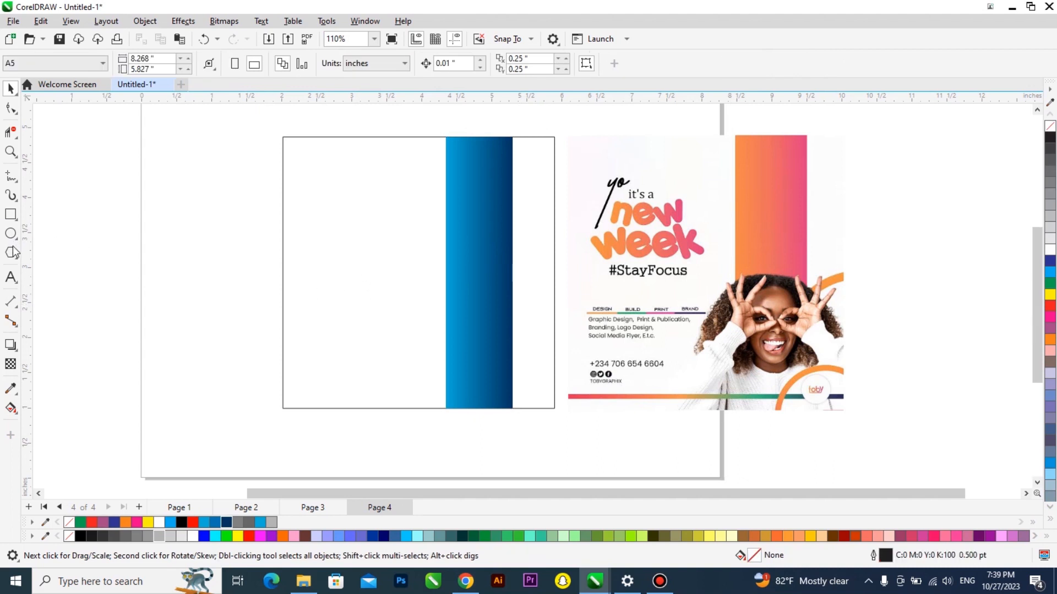
# Add artistic text near the square's left edge in five lines: "Up", "it's a", "new", "week" and "#StayFocus"
pyautogui.click(11, 277)
pyautogui.click(221, 281)
pyautogui.write('Up')
pyautogui.write("it's a")
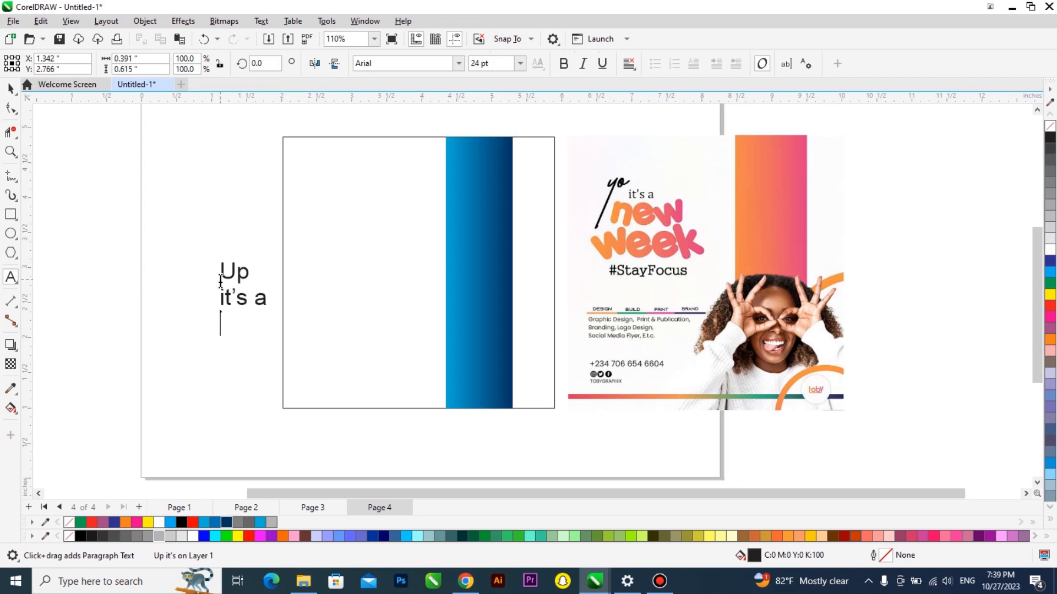
pyautogui.press('BackSpace')
pyautogui.write('a ')
pyautogui.write('new')
pyautogui.press('Return')
pyautogui.write('week ')
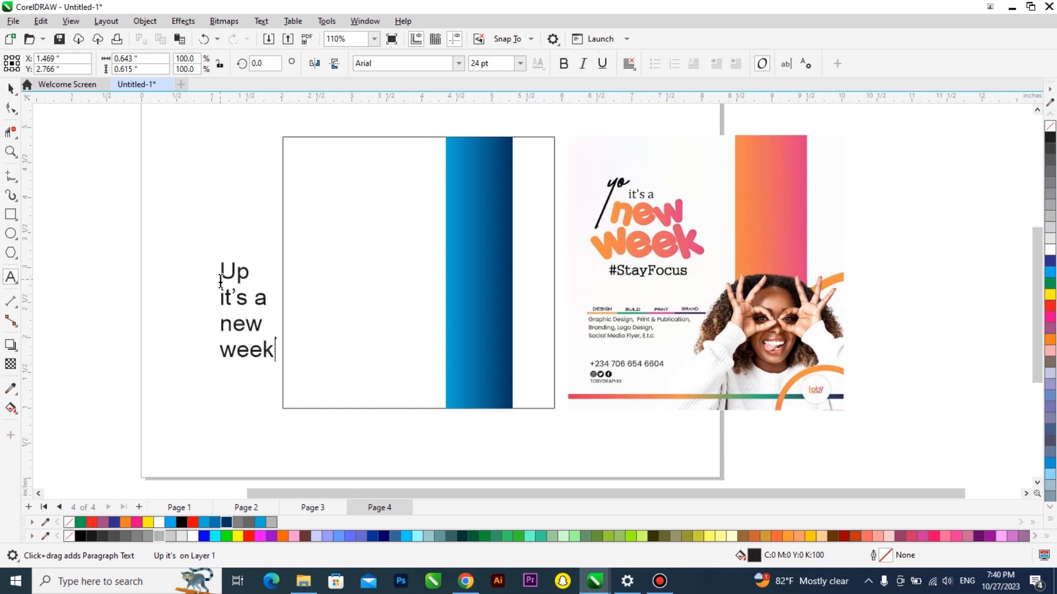
pyautogui.write('#Stay')
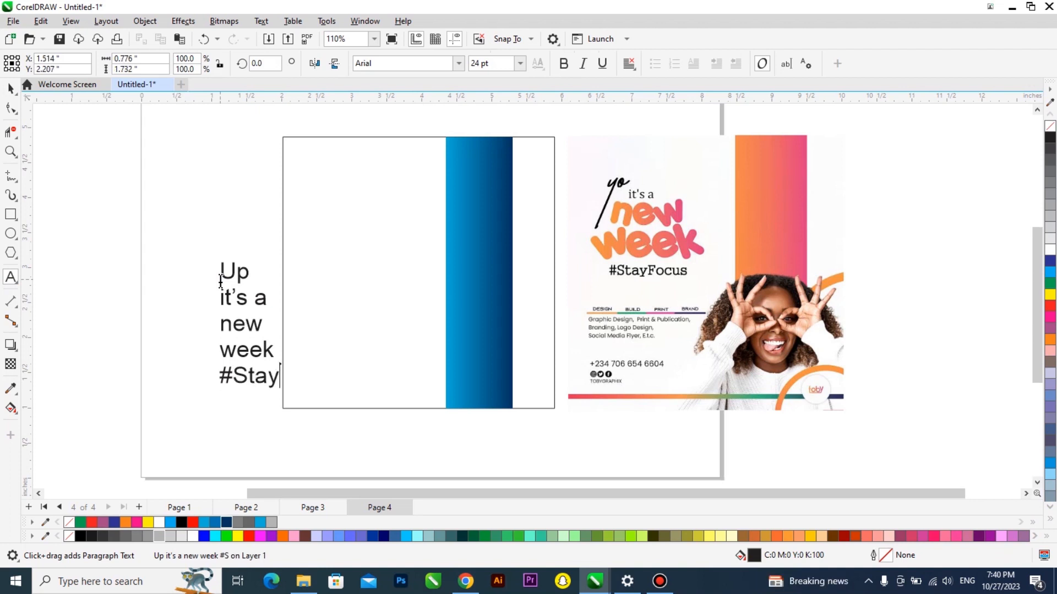
pyautogui.write('Focus')
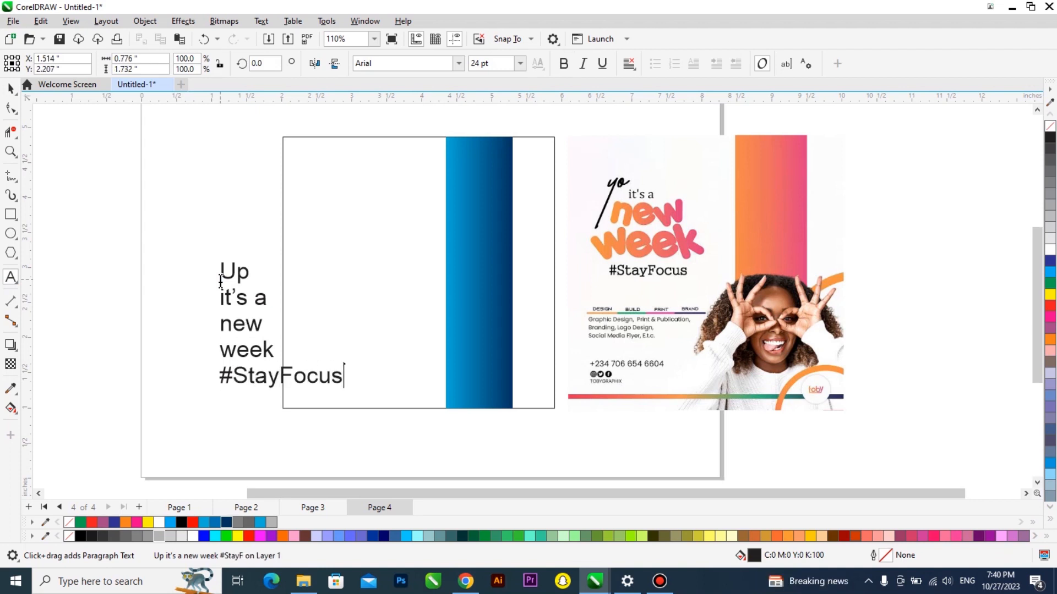
pyautogui.hotkey('ctrl', 'space')
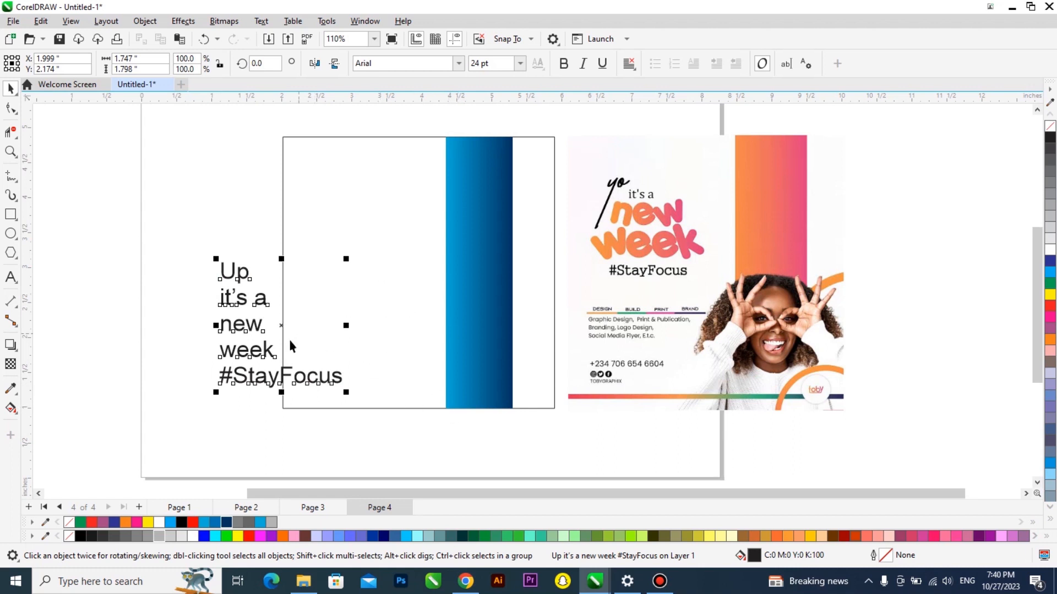
# Break the five-line text block apart into separate lines and move "it's a" inside the square
pyautogui.moveTo(290, 345); pyautogui.dragTo(274, 265)
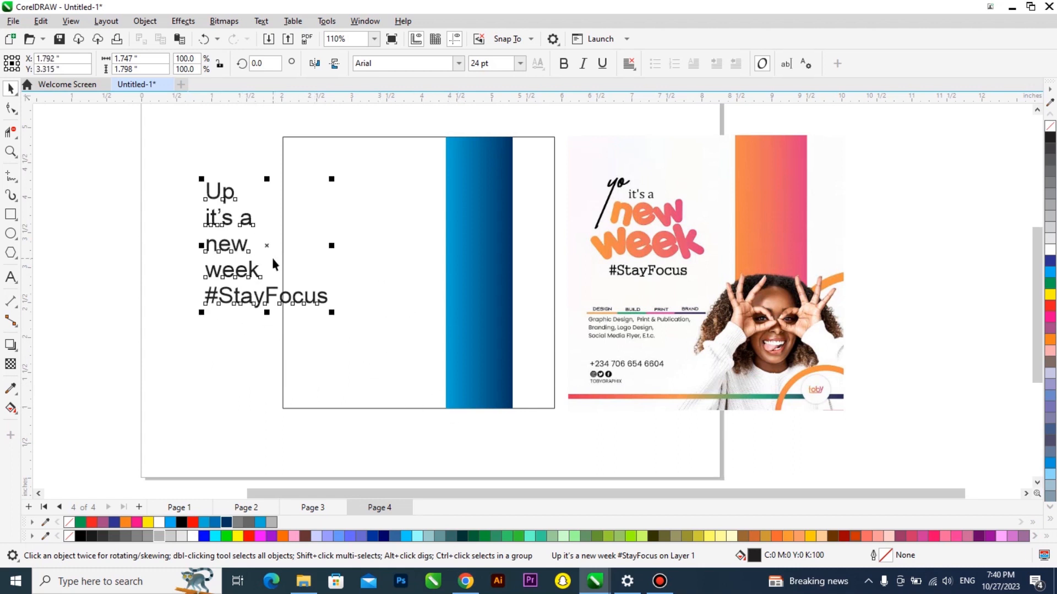
pyautogui.hotkey('ctrl', 'k')
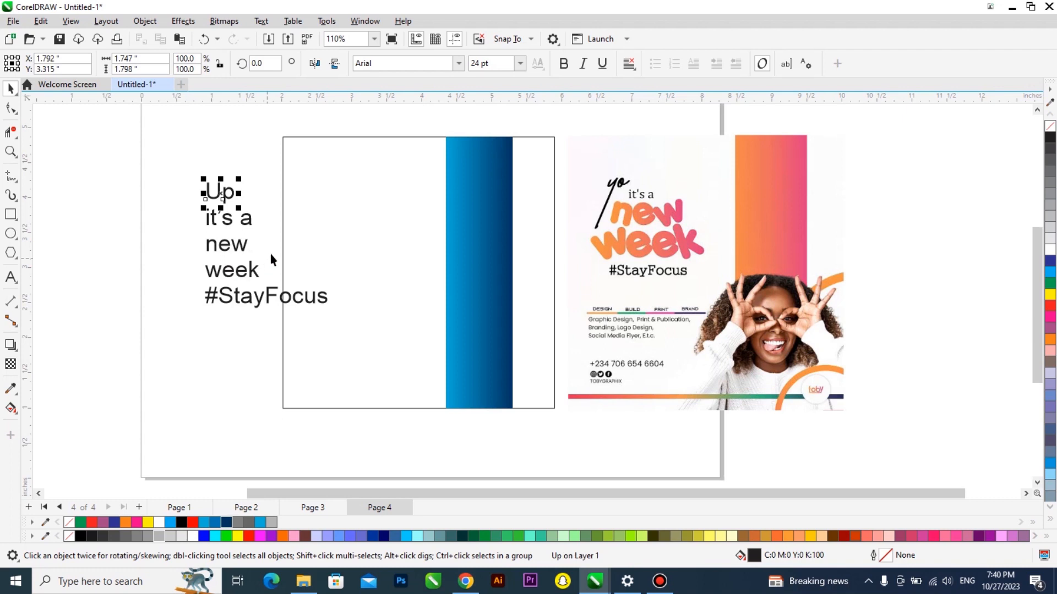
pyautogui.moveTo(233, 219); pyautogui.dragTo(390, 228)
# Set "it's a" in Times New Roman and scale it down proportionally
pyautogui.click(459, 63)
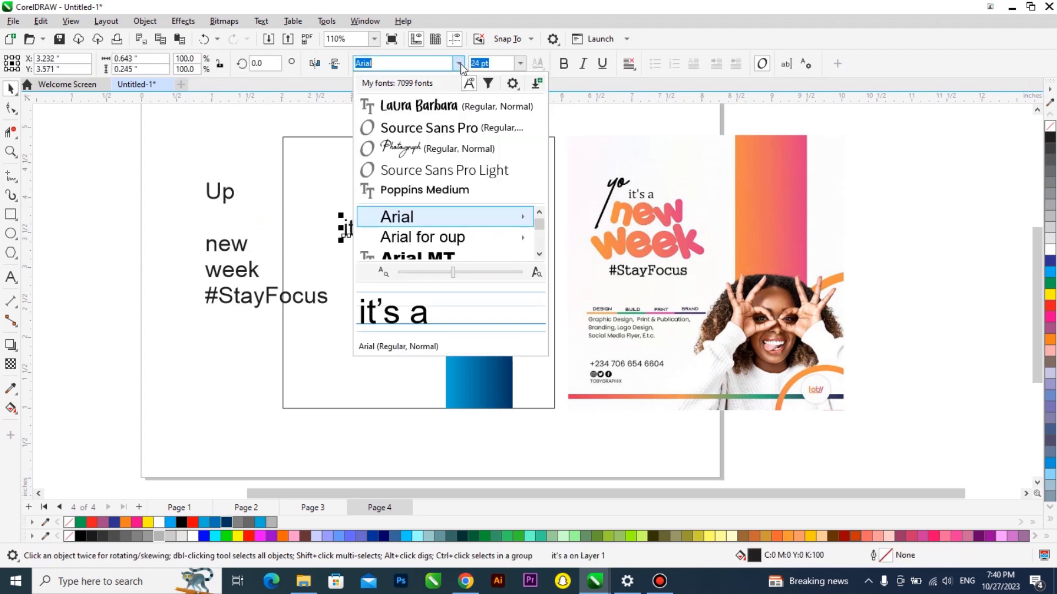
pyautogui.write('time')
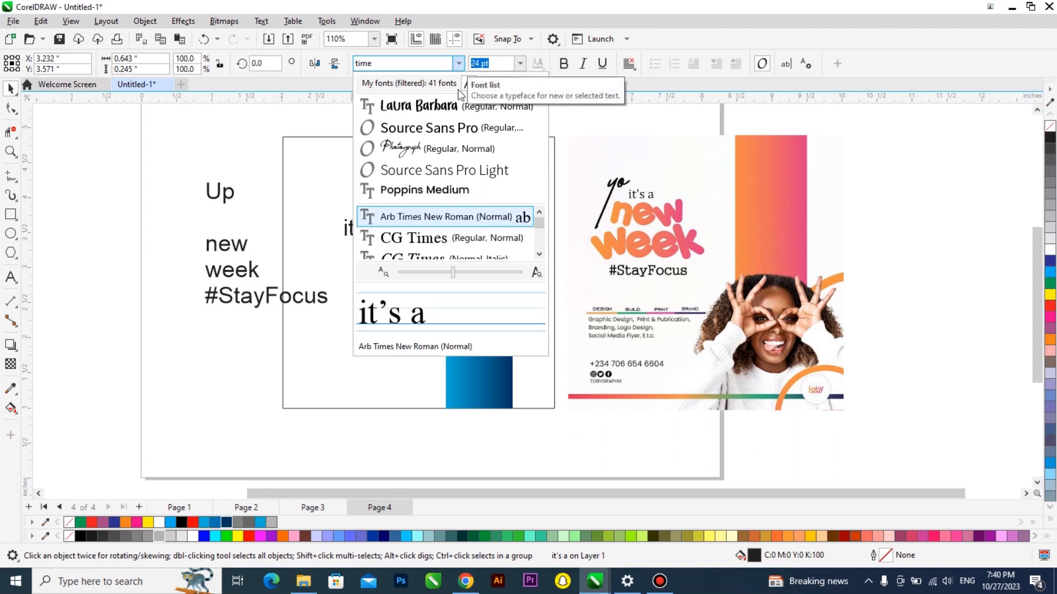
pyautogui.click(403, 64)
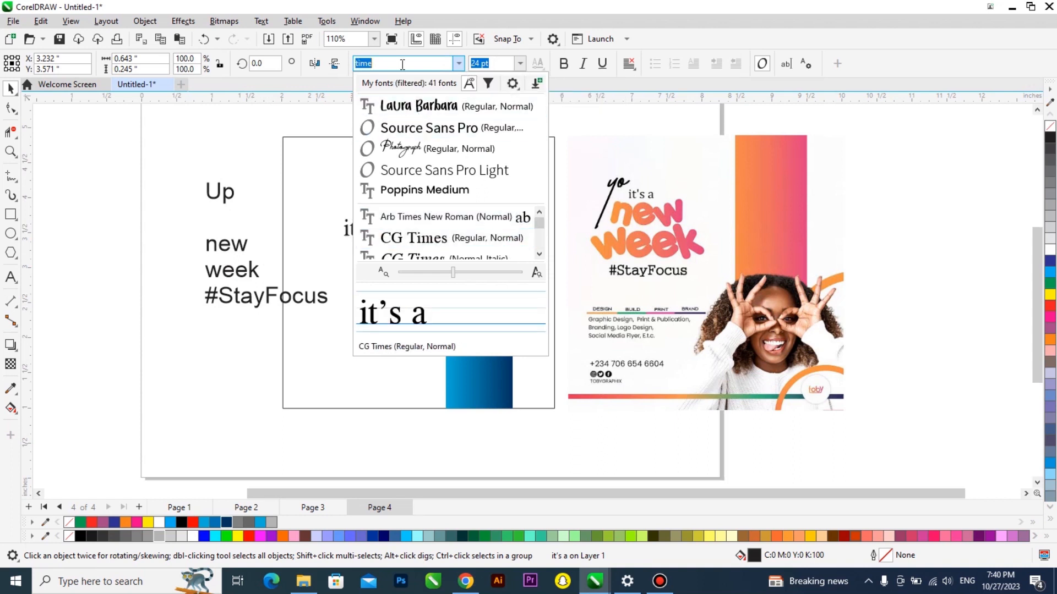
pyautogui.write('times nt')
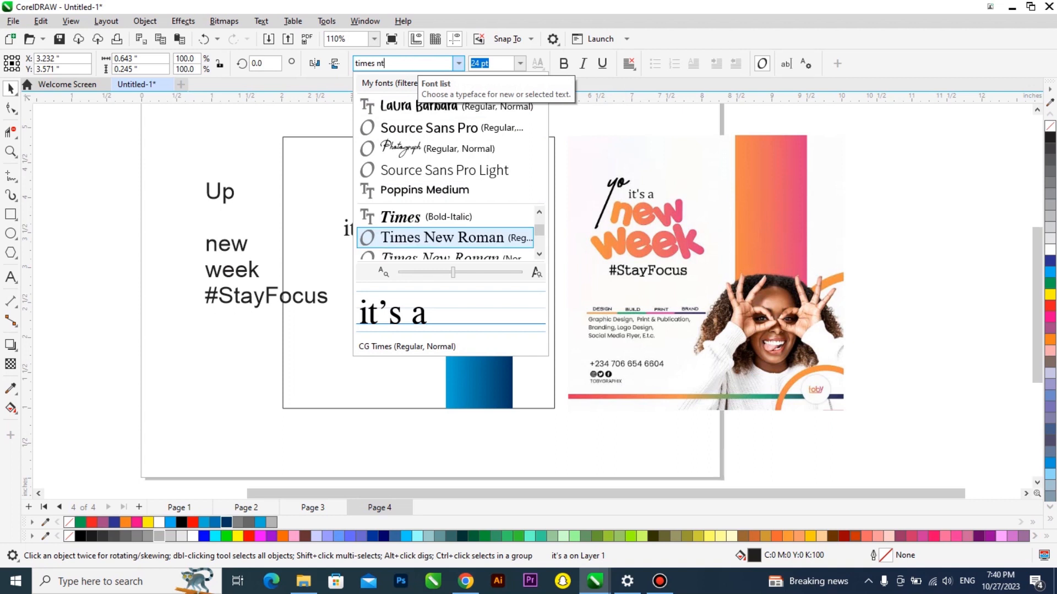
pyautogui.press('BackSpace')
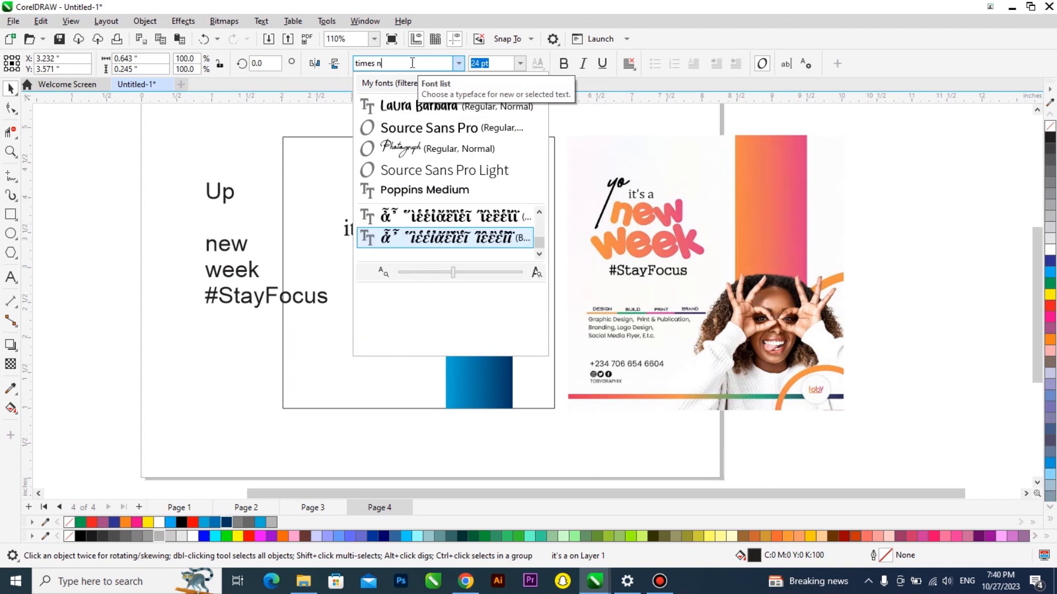
pyautogui.write('ew')
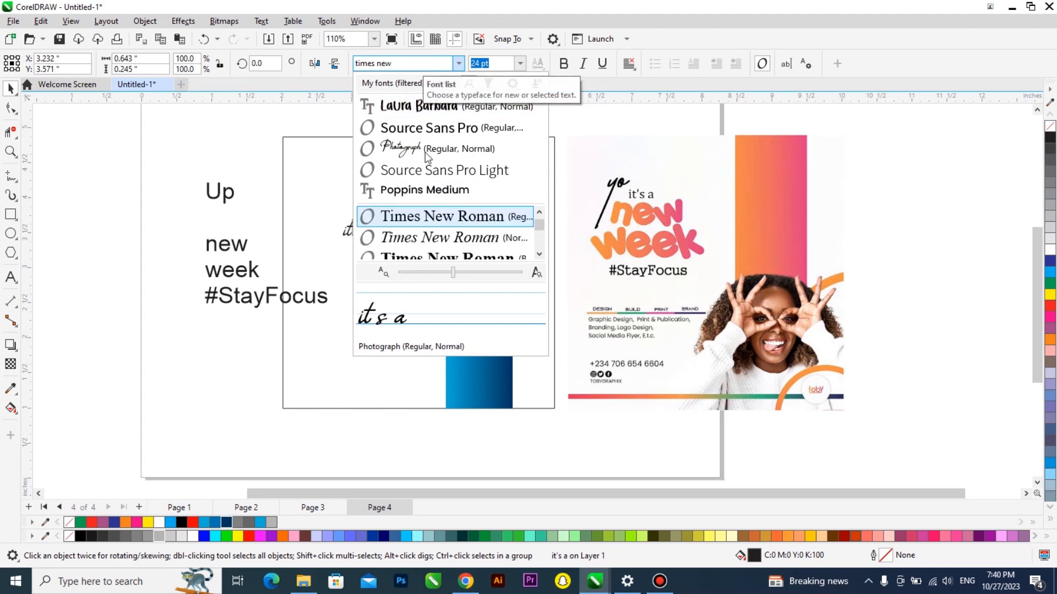
pyautogui.click(443, 219)
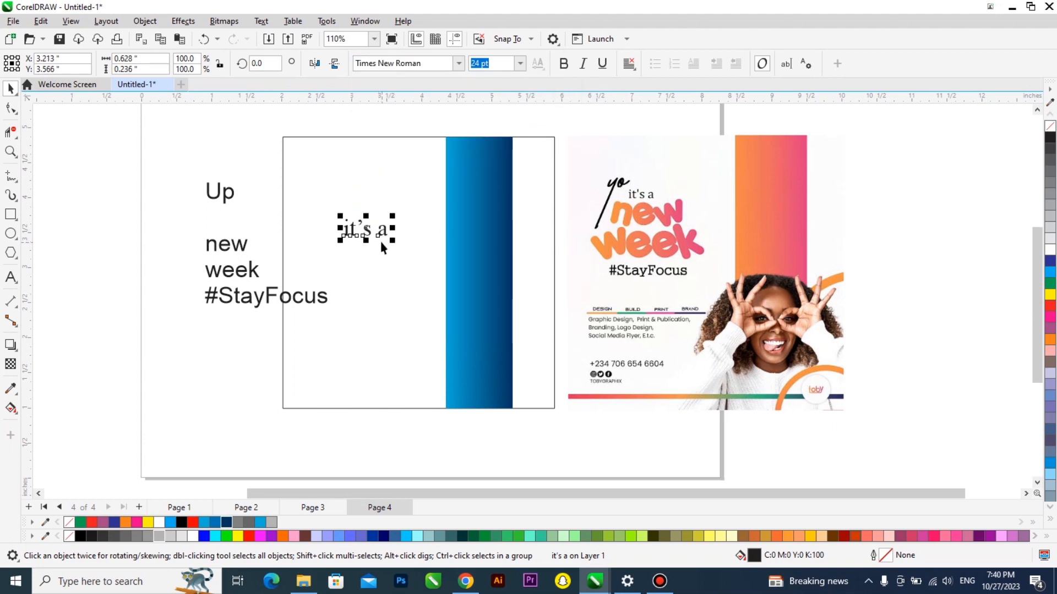
pyautogui.moveTo(393, 241); pyautogui.dragTo(363, 210)
# Apply the Photograph font to "Up" and replace its text with "yo"
pyautogui.click(234, 196)
pyautogui.click(458, 63)
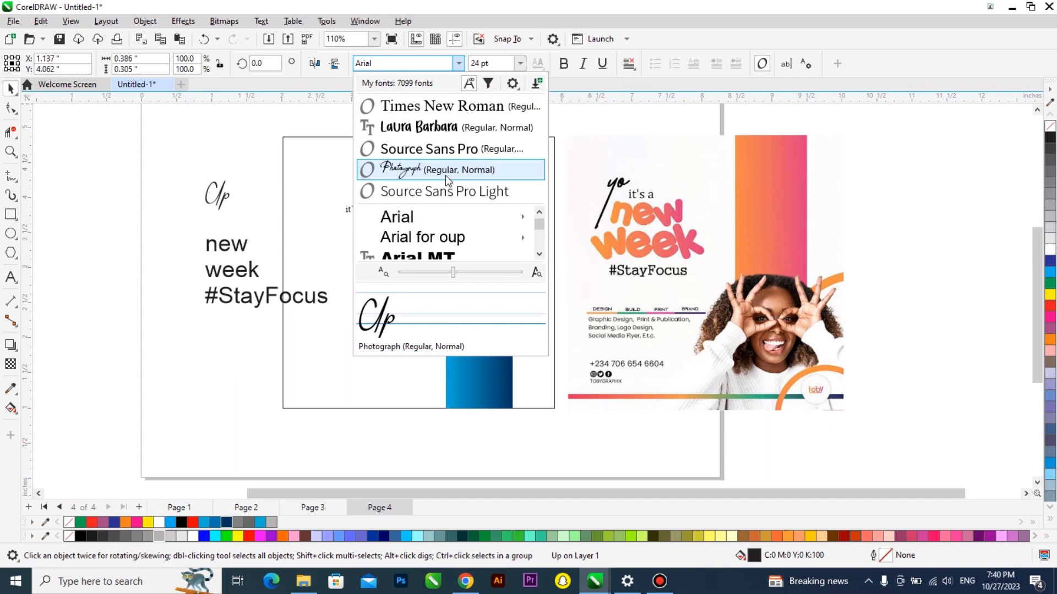
pyautogui.click(445, 171)
pyautogui.click(228, 197)
pyautogui.hotkey('ctrl', 'a')
pyautogui.write('yo')
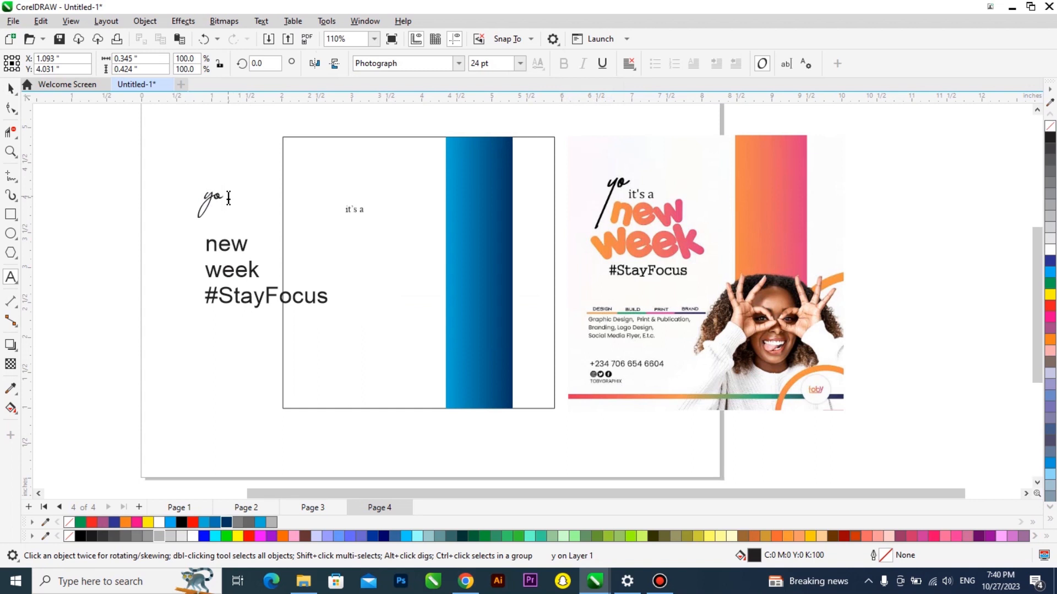
pyautogui.hotkey('ctrl', 'space')
# Browse the font list and preview typefaces on "yo" for one matching the reference's handwritten script
pyautogui.click(458, 65)
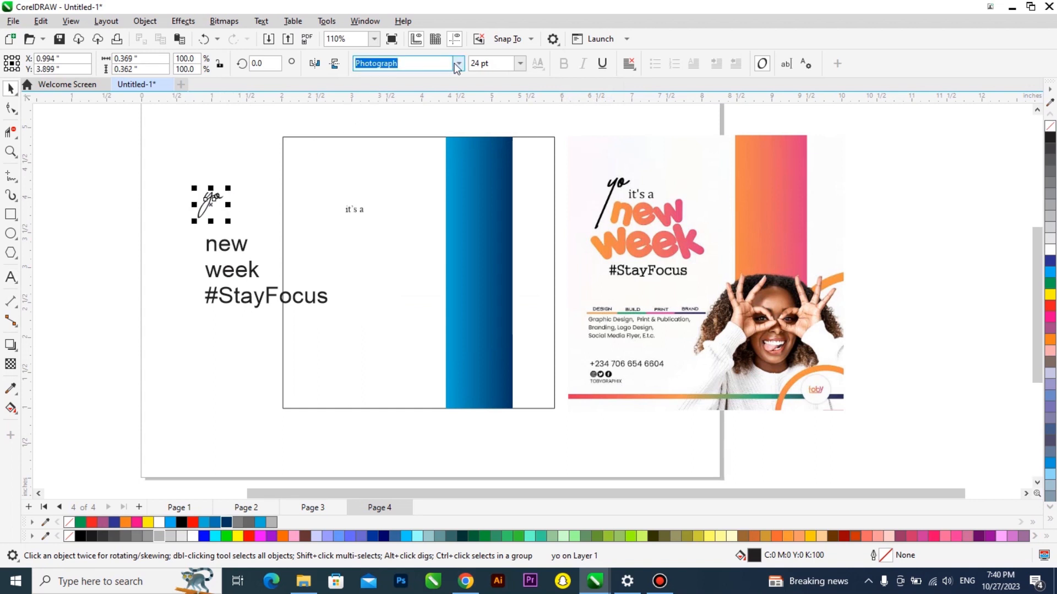
pyautogui.moveTo(539, 238)
pyautogui.mouseDown()
pyautogui.moveTo(540, 254)
pyautogui.moveTo(539, 233)
pyautogui.mouseUp()
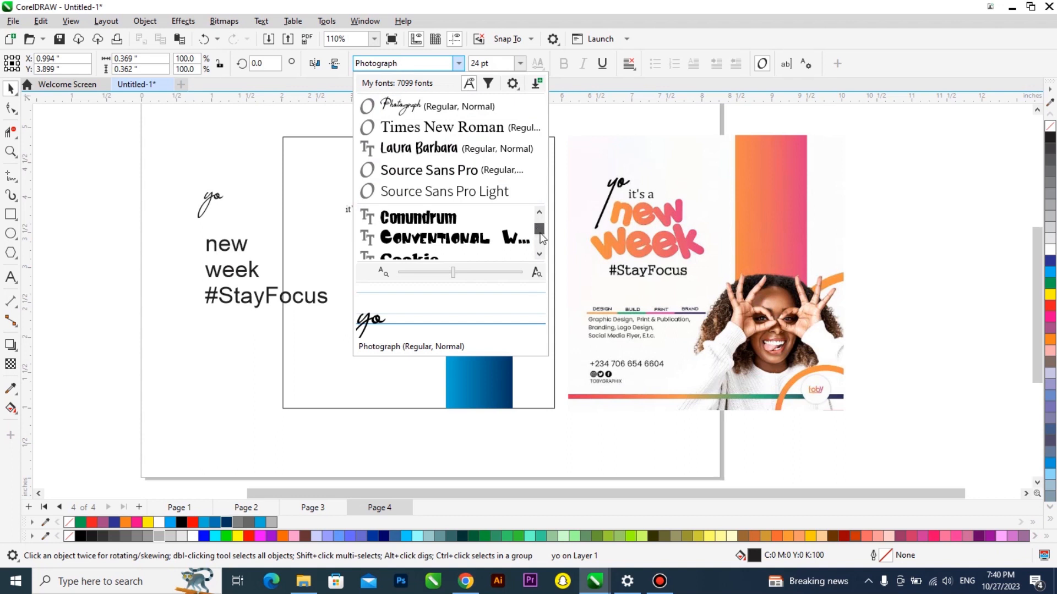
pyautogui.moveTo(533, 246); pyautogui.dragTo(224, 206)
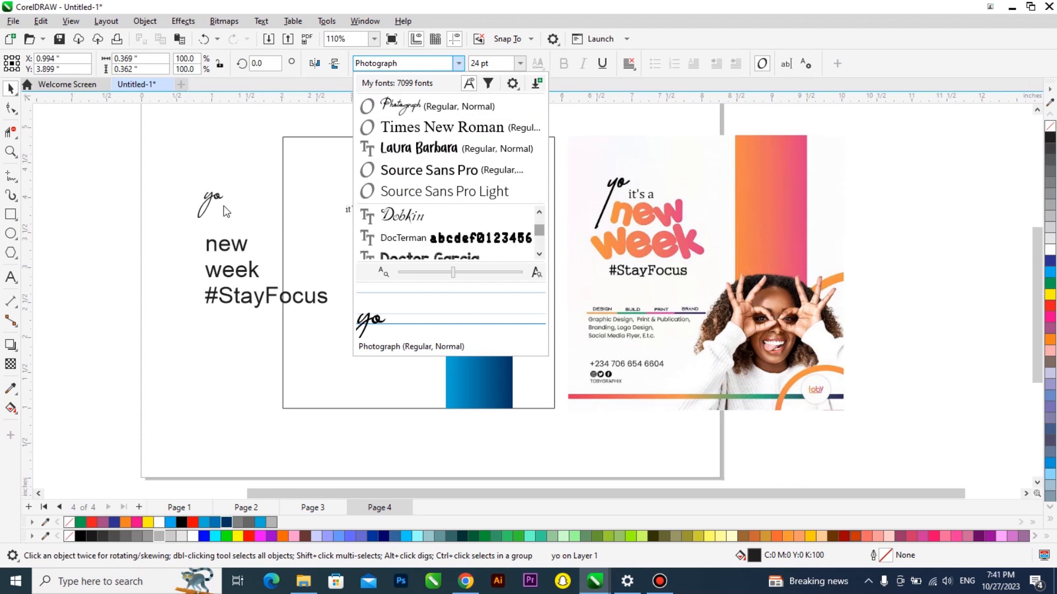
pyautogui.scroll(-3, 494, 237)
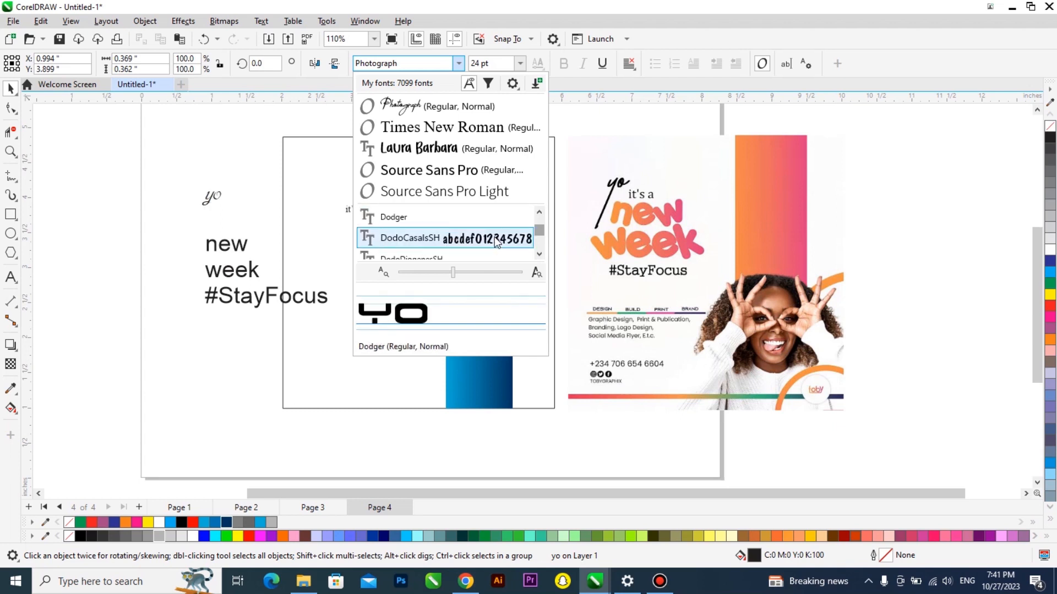
pyautogui.scroll(1, 494, 236)
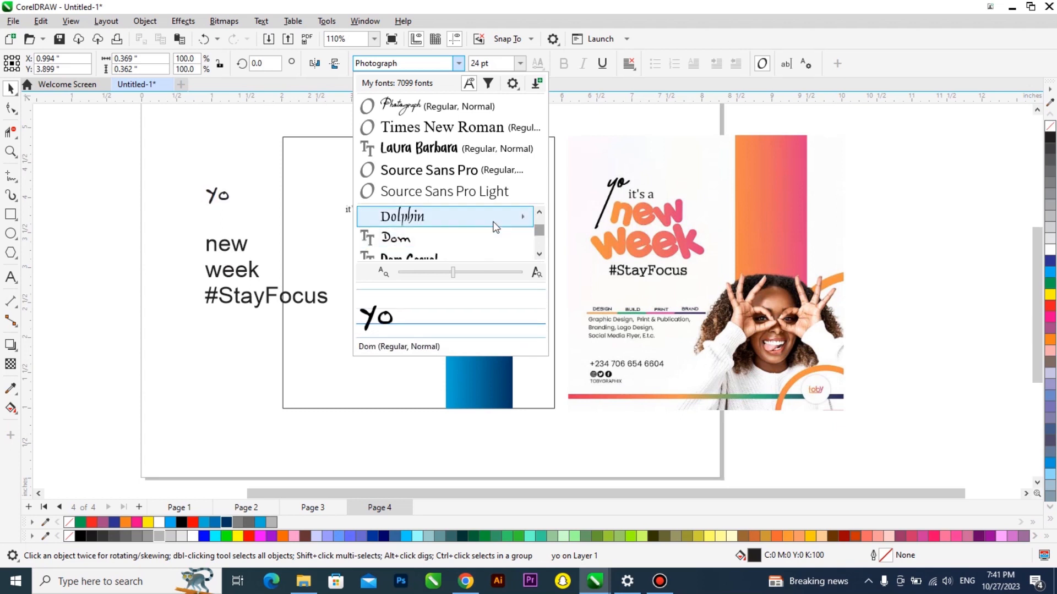
pyautogui.scroll(-2, 494, 221)
pyautogui.scroll(-10, 494, 229)
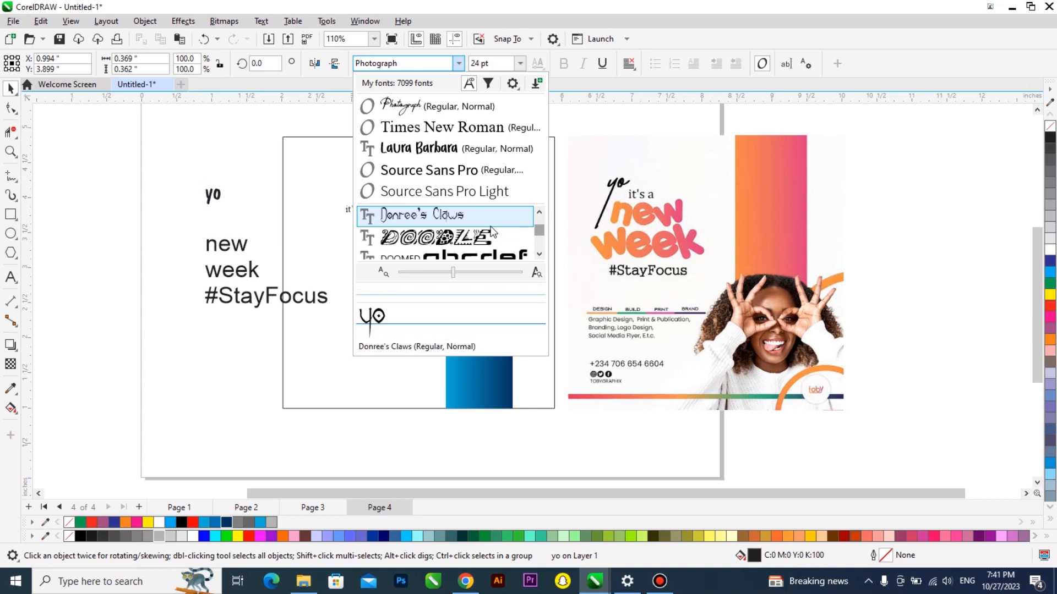
pyautogui.scroll(-10, 493, 231)
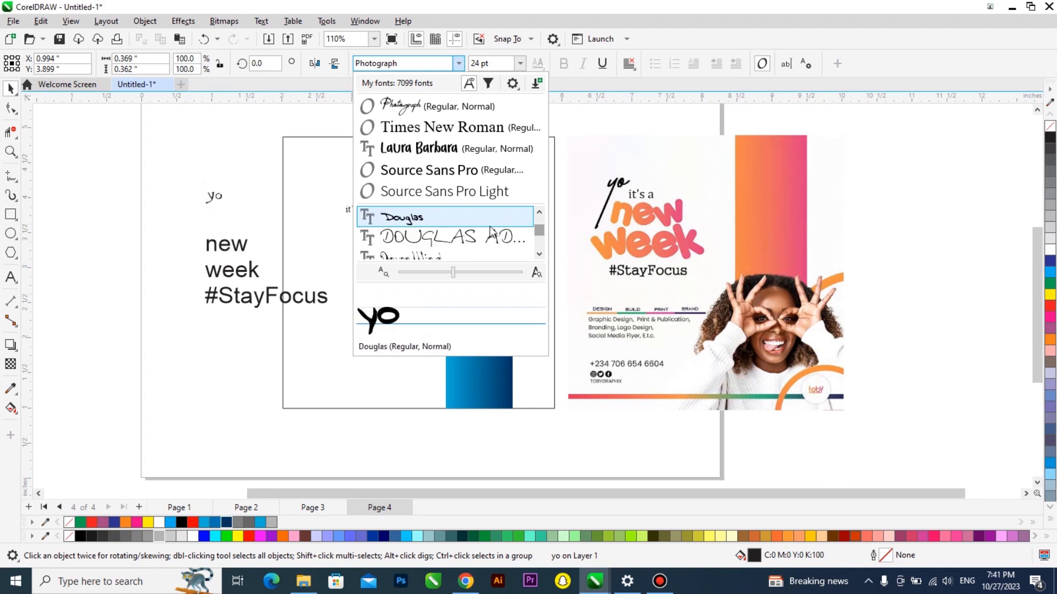
pyautogui.scroll(-6, 493, 232)
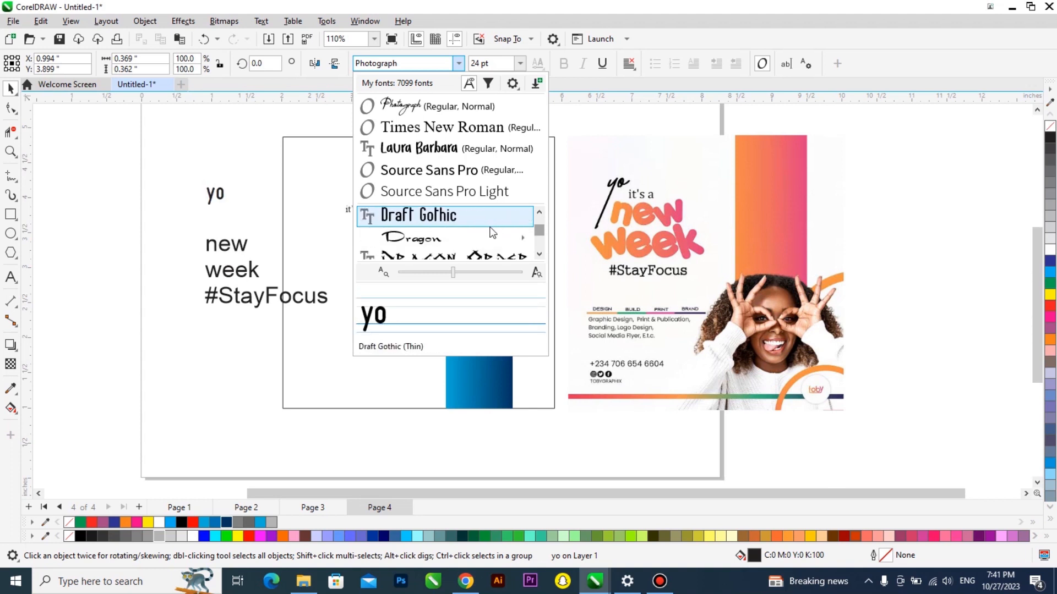
pyautogui.scroll(-4, 492, 231)
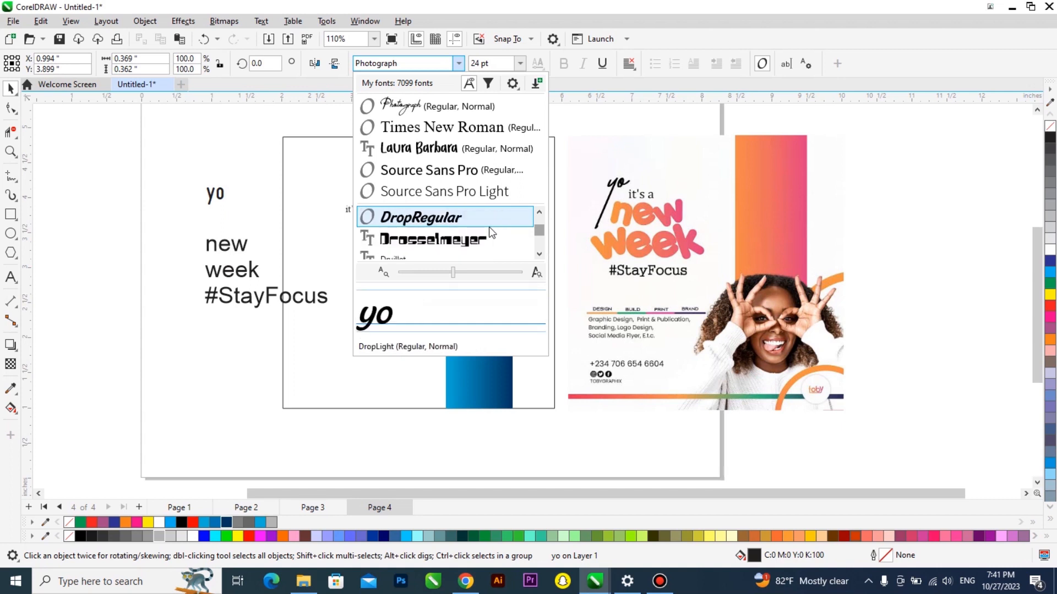
# Set "yo" in the LainieDaySH font and move it just above "it's a" in the square
pyautogui.click(425, 62)
pyautogui.write('l')
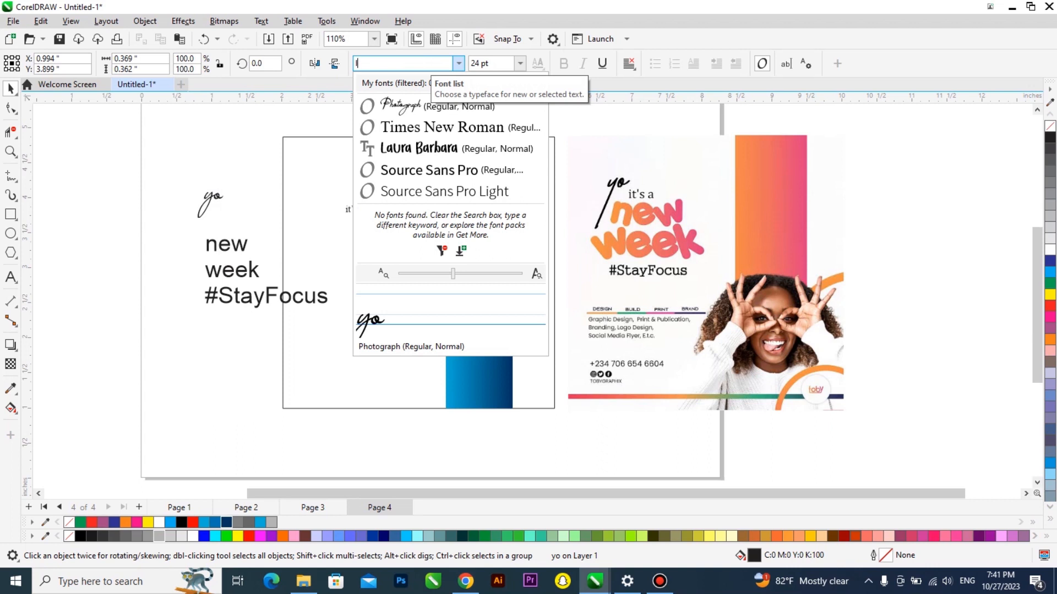
pyautogui.write('iaai')
pyautogui.press('Return')
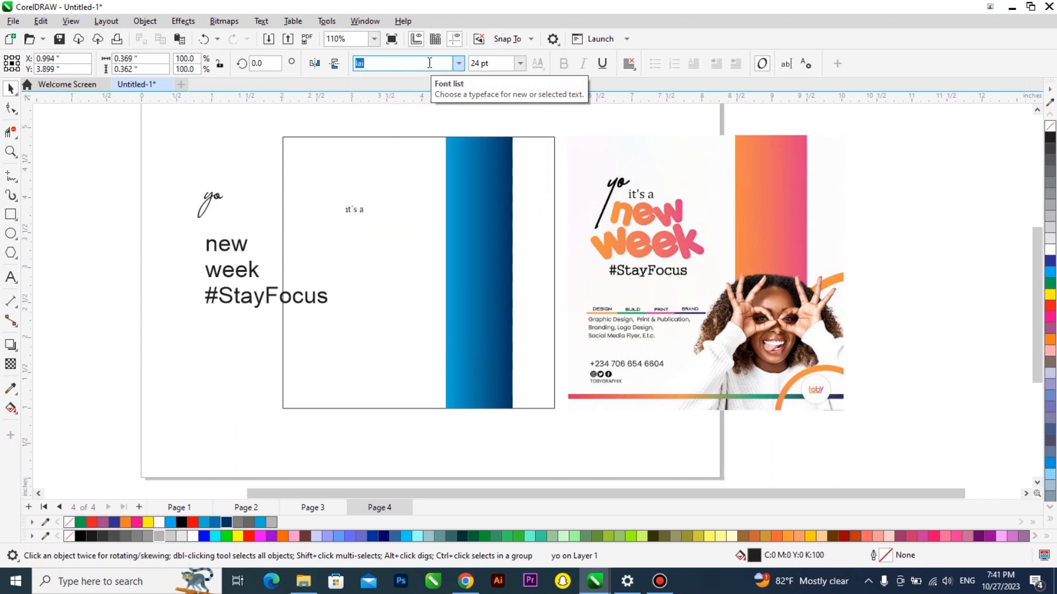
pyautogui.moveTo(201, 202); pyautogui.dragTo(317, 183)
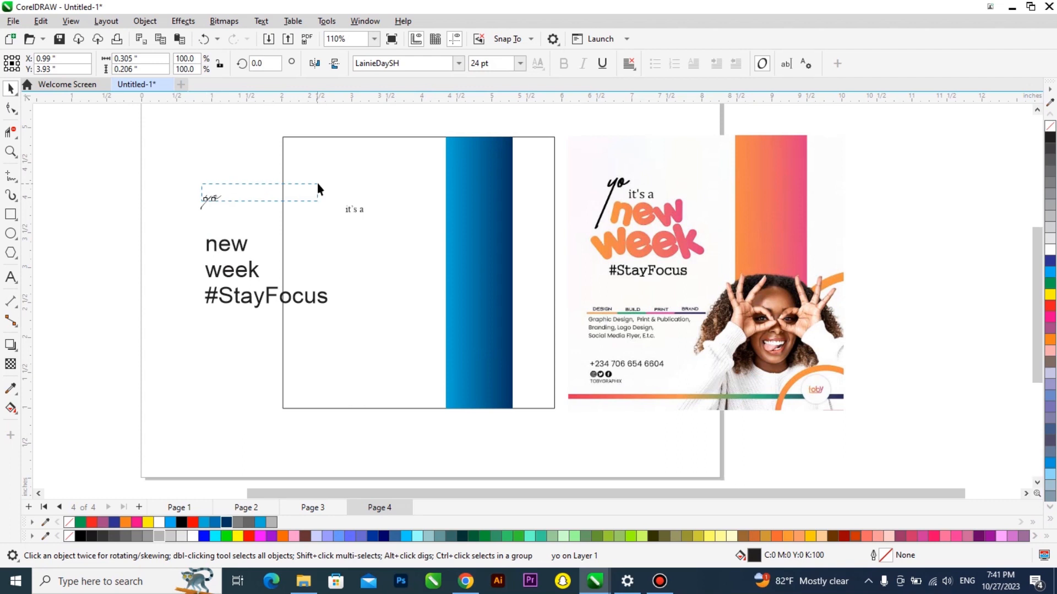
pyautogui.moveTo(225, 197); pyautogui.dragTo(342, 196)
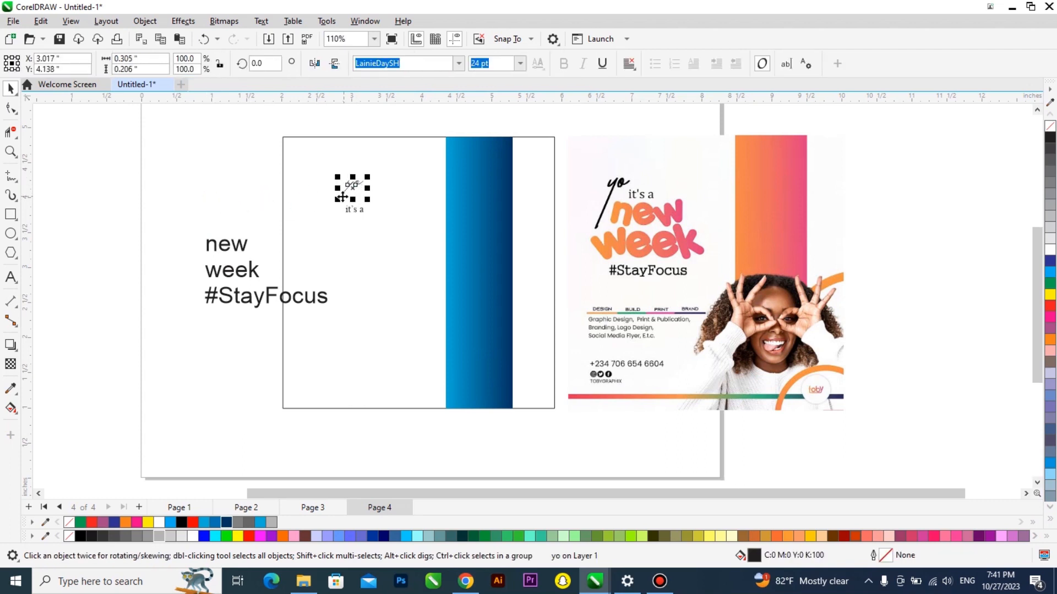
# Enlarge "yo" to about 1.2 by 0.8 inches with black fill and black hairline outline, and place it below "it's a"
pyautogui.click(297, 231)
pyautogui.click(342, 193)
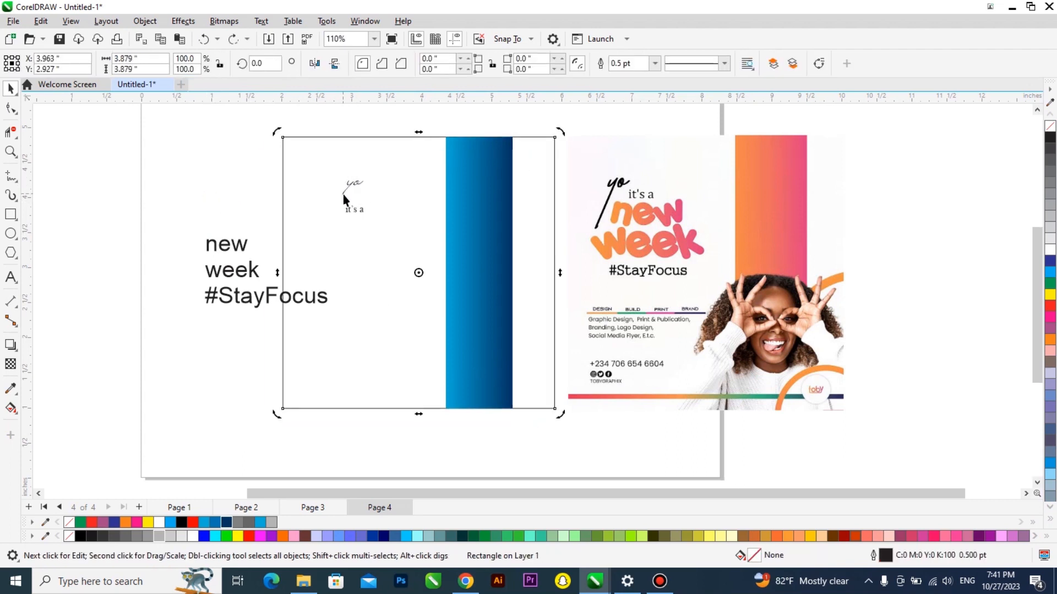
pyautogui.click(342, 193)
pyautogui.moveTo(336, 198); pyautogui.dragTo(275, 242)
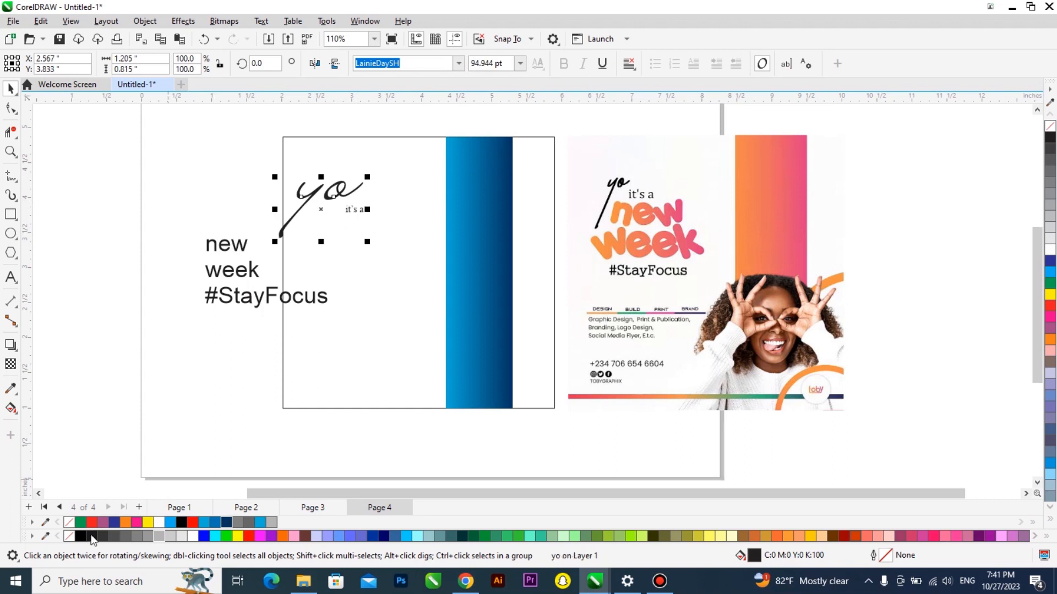
pyautogui.click(80, 538)
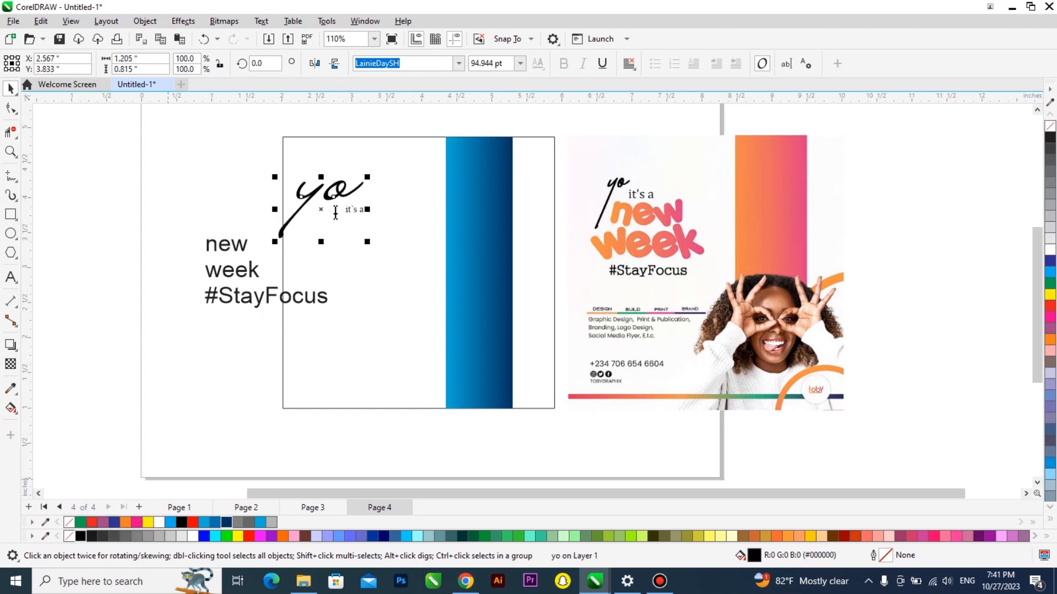
pyautogui.scroll(3, 337, 206)
pyautogui.moveTo(341, 190); pyautogui.dragTo(490, 293)
# Convert "yo" to curves and shift the nodes of the "o" closer to the "y"
pyautogui.scroll(2, 490, 293)
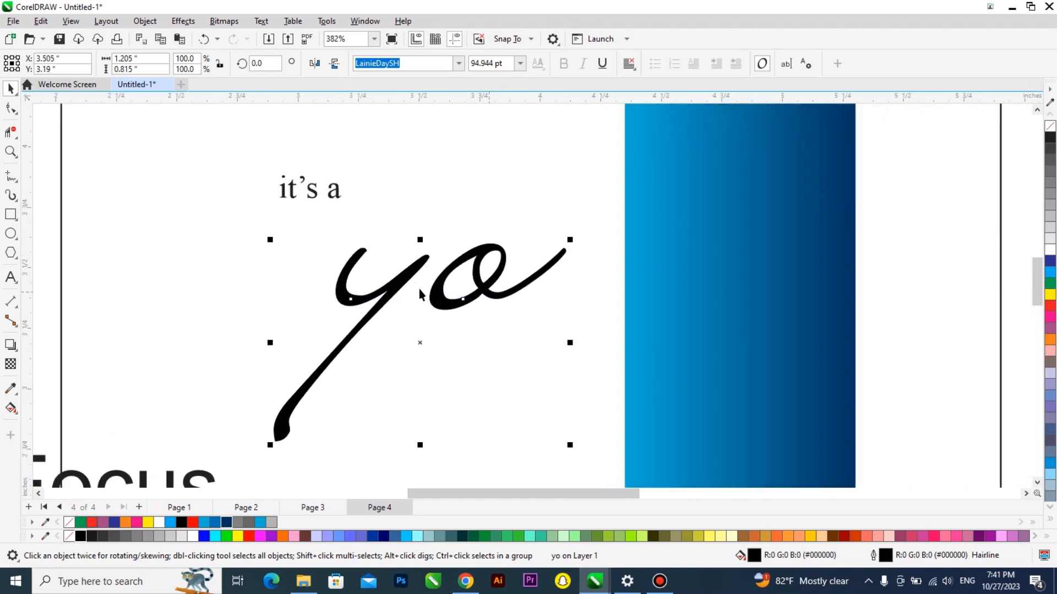
pyautogui.scroll(-1, 419, 291)
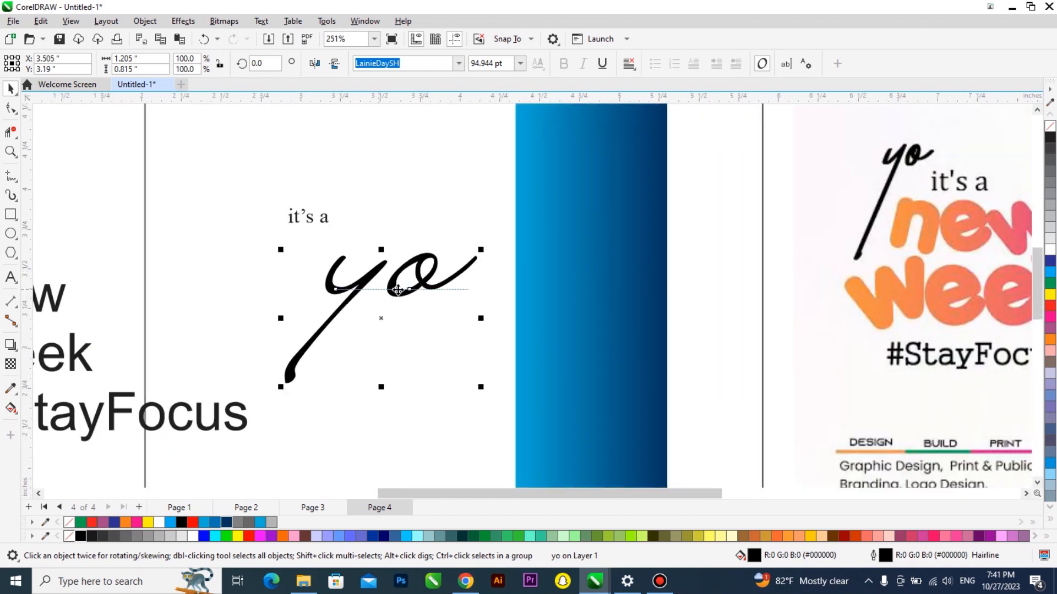
pyautogui.hotkey('ctrl', 'q')
pyautogui.scroll(1, 421, 281)
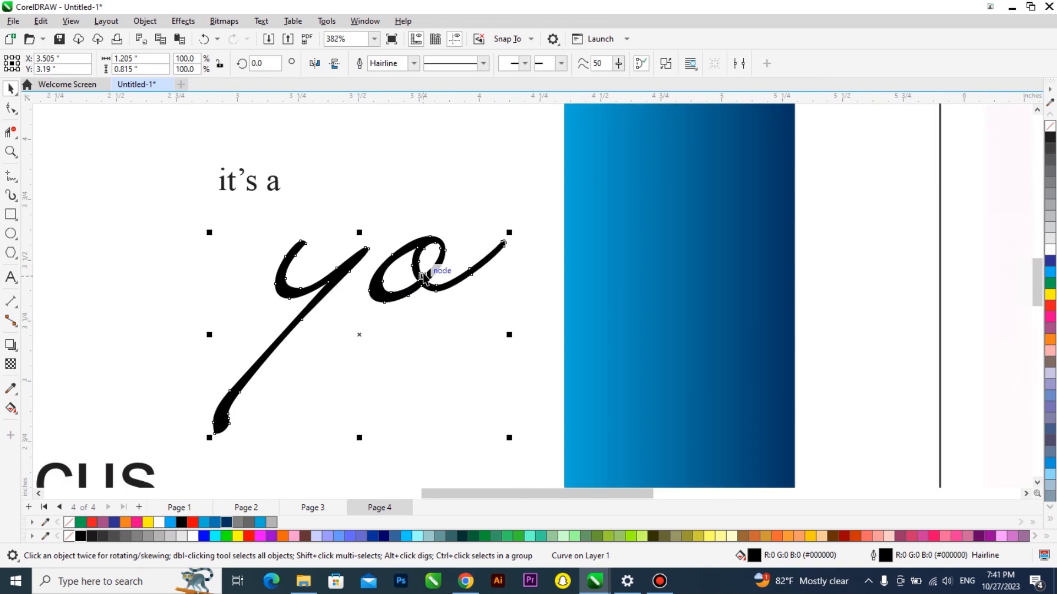
pyautogui.press('F10')
pyautogui.scroll(1, 487, 254)
pyautogui.moveTo(572, 193); pyautogui.dragTo(313, 351)
pyautogui.moveTo(308, 315); pyautogui.dragTo(289, 312)
pyautogui.scroll(-1, 336, 286)
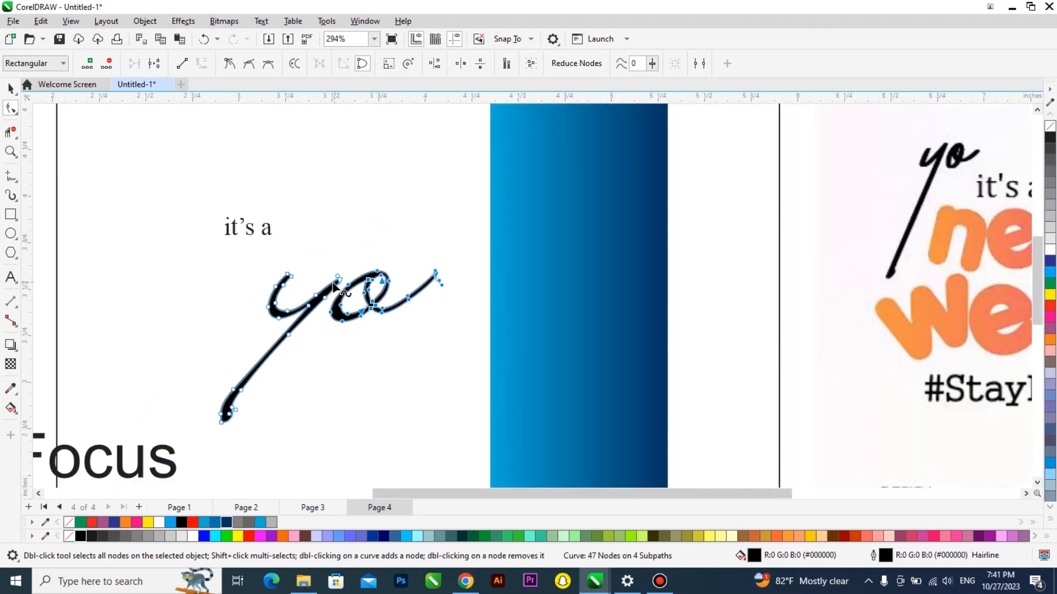
pyautogui.scroll(-3, 334, 286)
# Scale "yo" down to about 47%, rotated about 10 degrees, and place it near the square's left edge beside "it's a"
pyautogui.press('space')
pyautogui.moveTo(397, 372); pyautogui.dragTo(327, 318)
pyautogui.moveTo(311, 283); pyautogui.dragTo(224, 226)
pyautogui.click(212, 233)
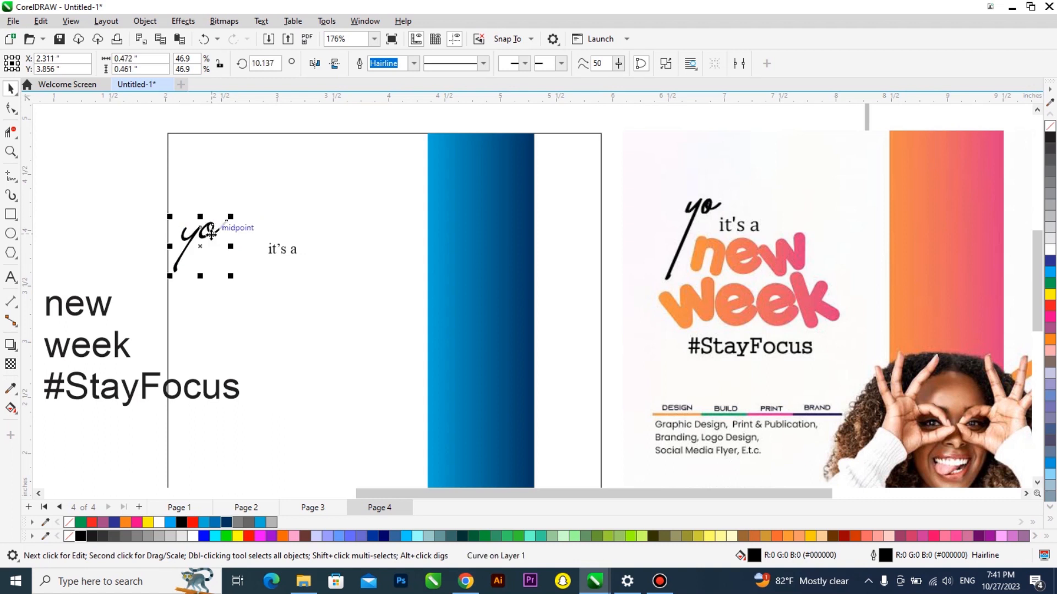
# Lengthen the slanted tail of the "y" downward by moving the nodes at its lower end
pyautogui.press('F10')
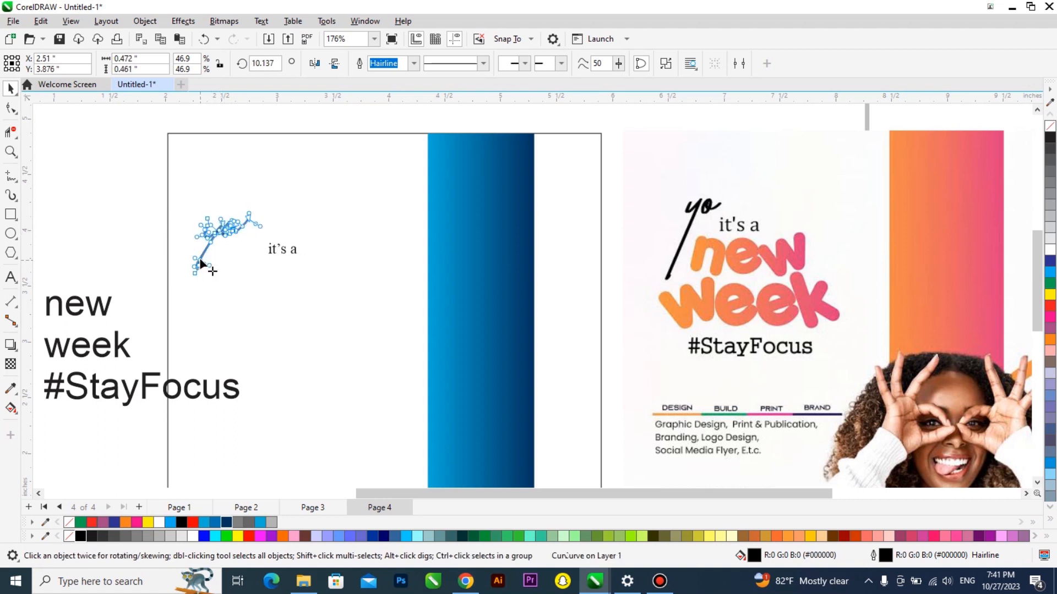
pyautogui.scroll(3, 177, 280)
pyautogui.moveTo(171, 298); pyautogui.dragTo(175, 356)
pyautogui.hotkey('ctrl', 'z')
pyautogui.moveTo(173, 319)
pyautogui.mouseDown()
pyautogui.moveTo(235, 207)
pyautogui.moveTo(186, 318)
pyautogui.moveTo(173, 323)
pyautogui.mouseUp()
pyautogui.scroll(-3, 223, 303)
pyautogui.press('space')
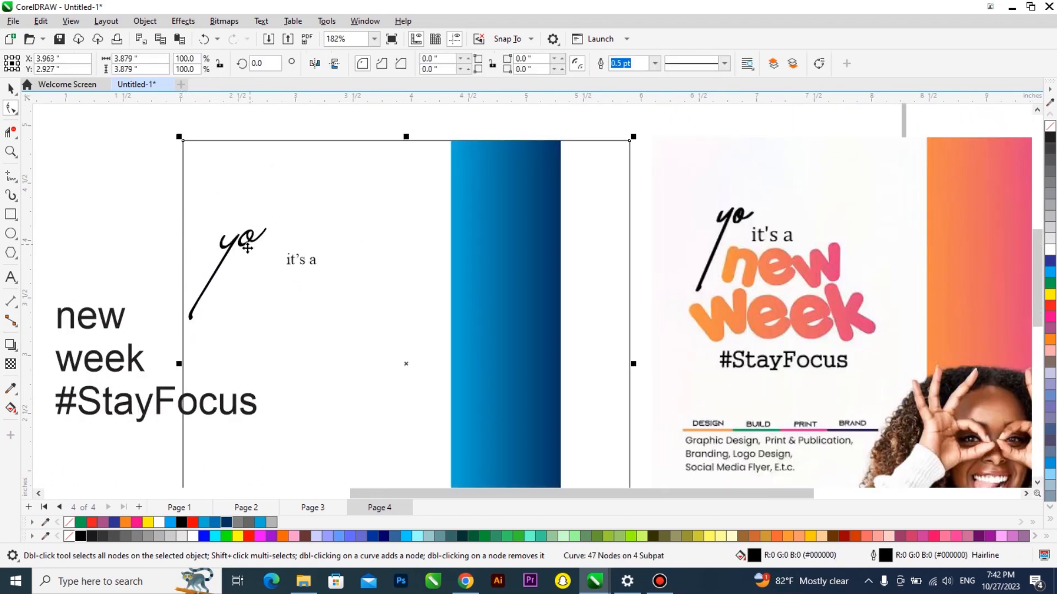
# Move "yo" slightly up, then enlarge "it's a" a little and tuck it against the lower right of "yo"
pyautogui.moveTo(242, 246); pyautogui.dragTo(250, 230)
pyautogui.click(300, 261)
pyautogui.moveTo(321, 269); pyautogui.dragTo(316, 246)
# Place "new" on the square under "it's a", set its font to Laura Barbara and enlarge it to about 42.5 pt
pyautogui.click(124, 316)
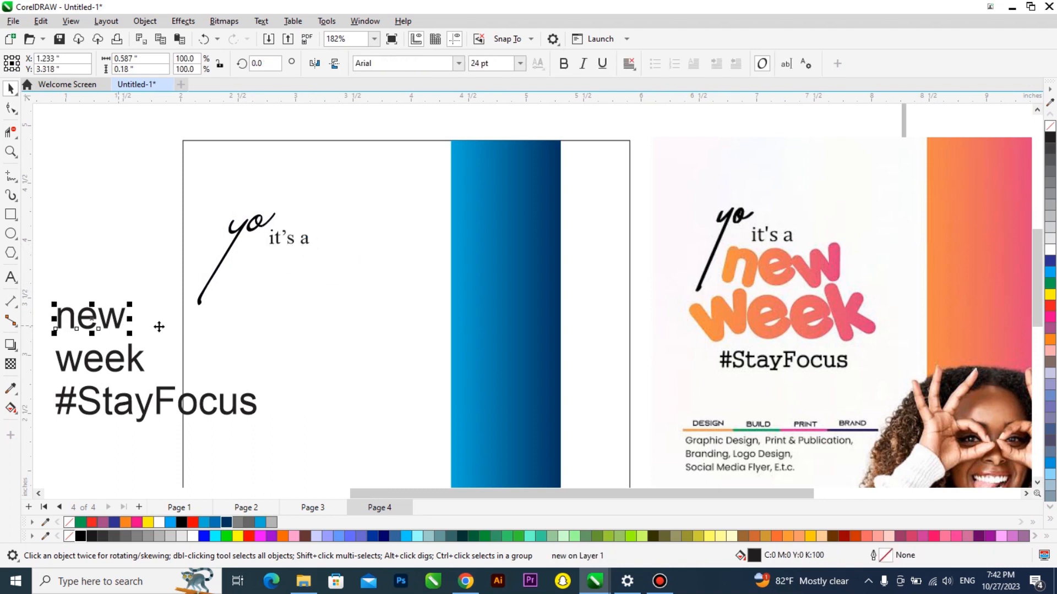
pyautogui.moveTo(124, 316); pyautogui.dragTo(343, 287)
pyautogui.click(457, 64)
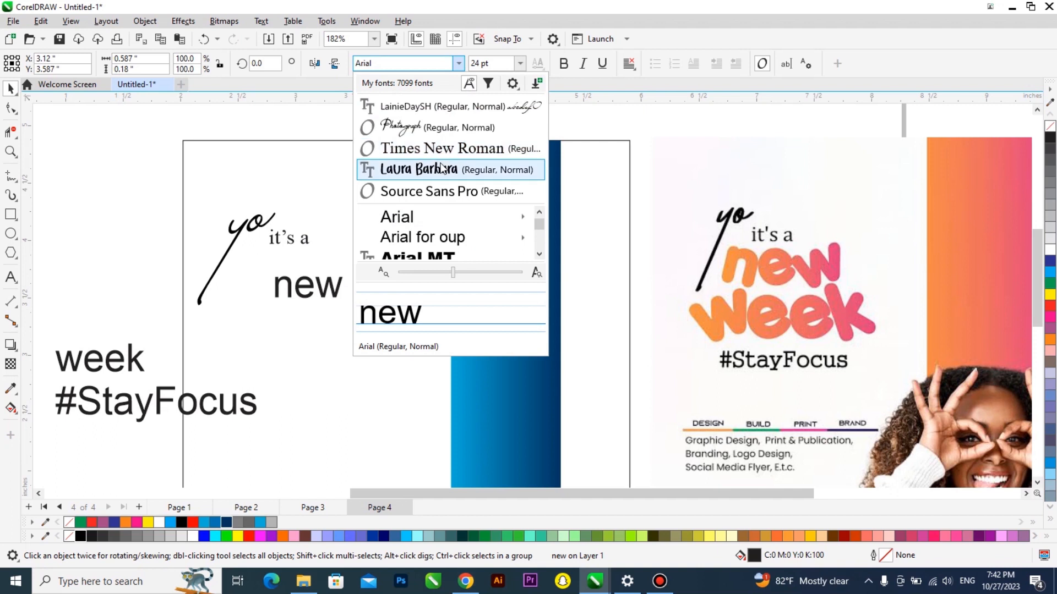
pyautogui.click(421, 236)
pyautogui.moveTo(352, 320); pyautogui.dragTo(341, 282)
# Set "week" in the Laura Barbara font and place it directly below "new" on the square
pyautogui.moveTo(129, 355); pyautogui.dragTo(243, 307)
pyautogui.click(459, 64)
pyautogui.click(396, 99)
pyautogui.moveTo(117, 369); pyautogui.dragTo(341, 330)
# Break "new" into separate letters, tilt the "n" clockwise and rotate the "w" about 13.6 degrees counterclockwise
pyautogui.click(342, 288)
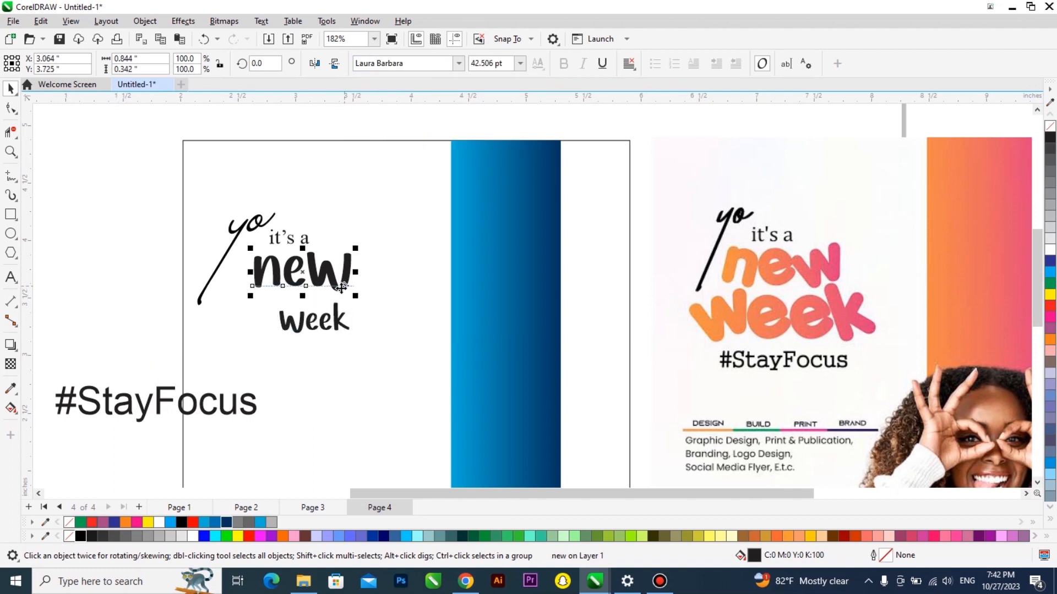
pyautogui.hotkey('ctrl', 'k')
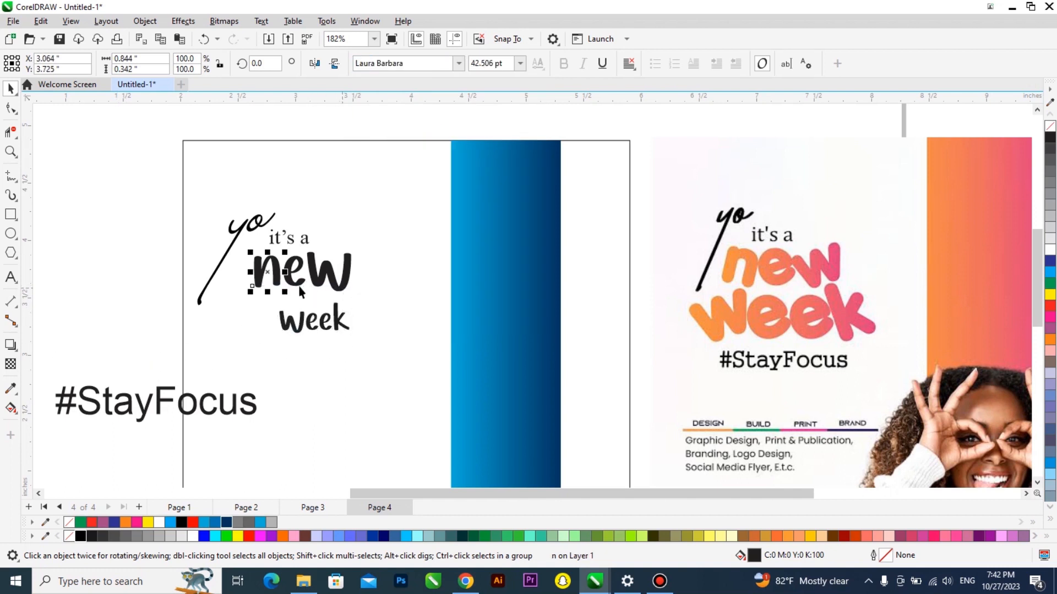
pyautogui.click(275, 280)
pyautogui.moveTo(288, 249); pyautogui.dragTo(297, 264)
pyautogui.click(302, 285)
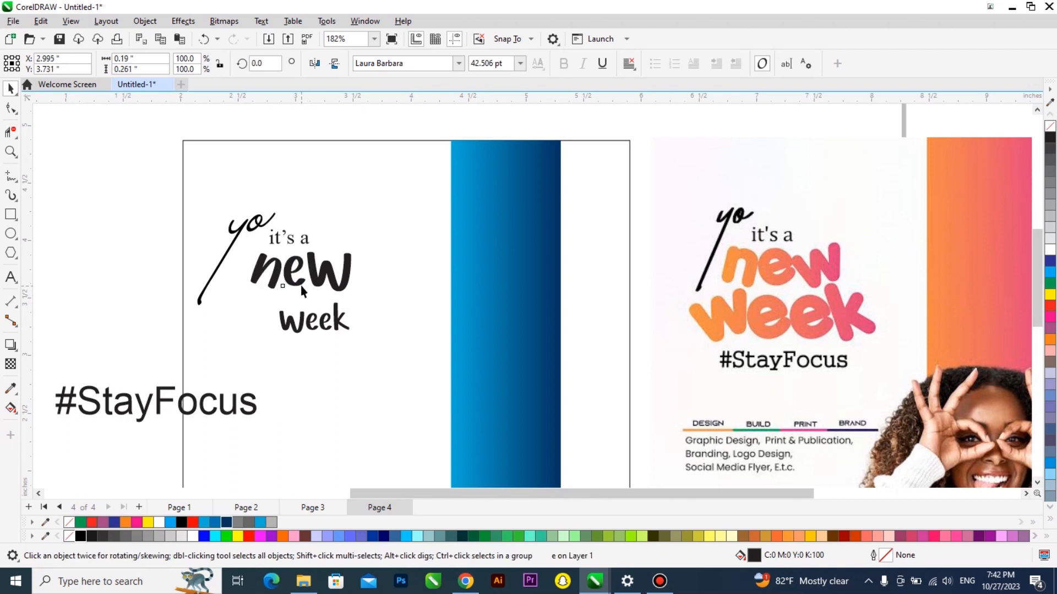
pyautogui.click(339, 288)
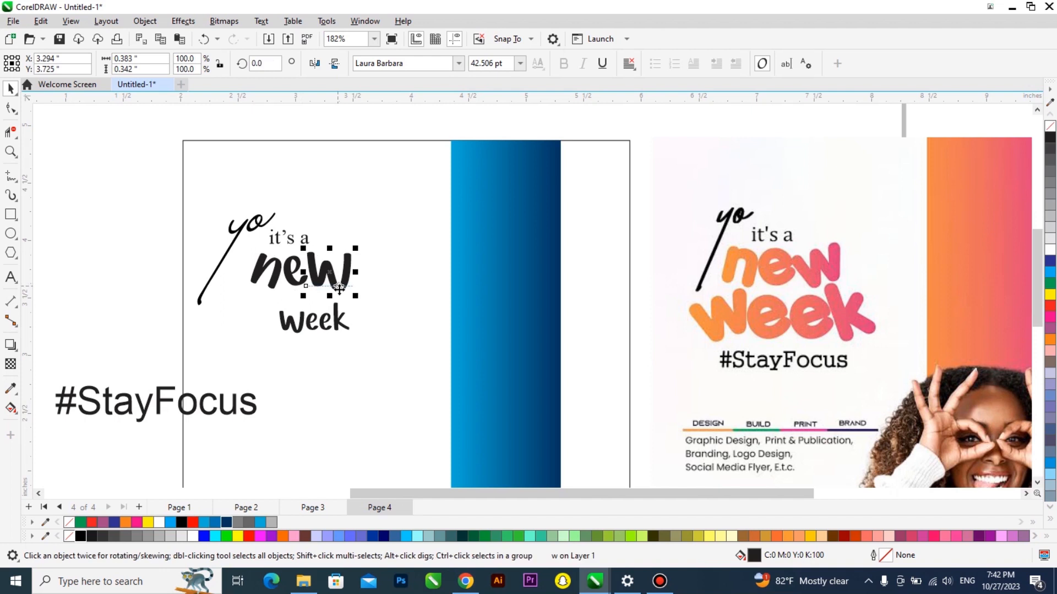
pyautogui.click(338, 287)
pyautogui.moveTo(356, 296); pyautogui.dragTo(360, 287)
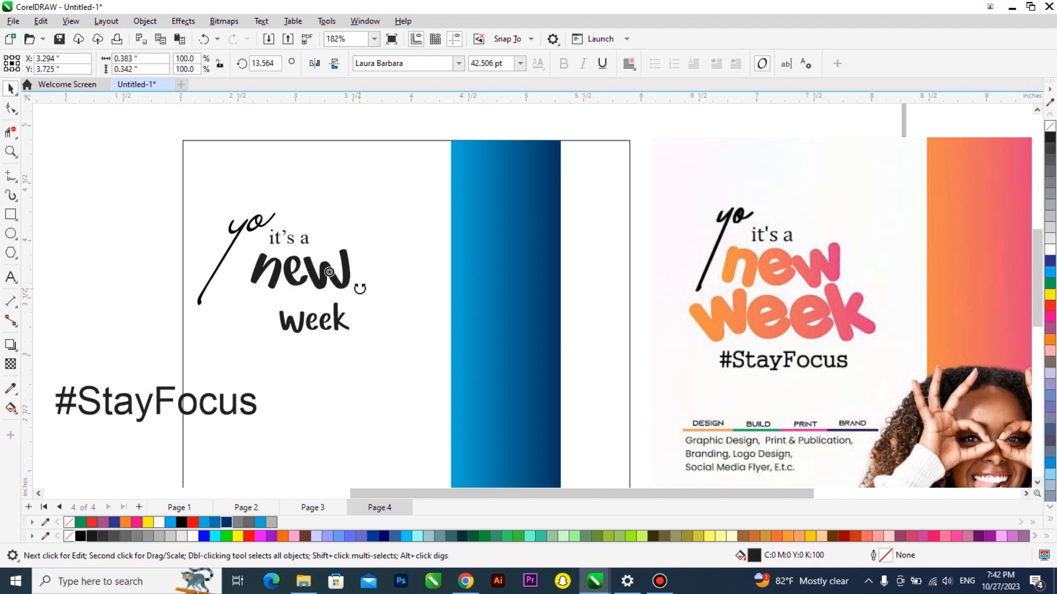
# Enlarge "week" to about 61.4 pt beneath "new" and break it into separate letters
pyautogui.click(338, 323)
pyautogui.moveTo(353, 336); pyautogui.dragTo(410, 369)
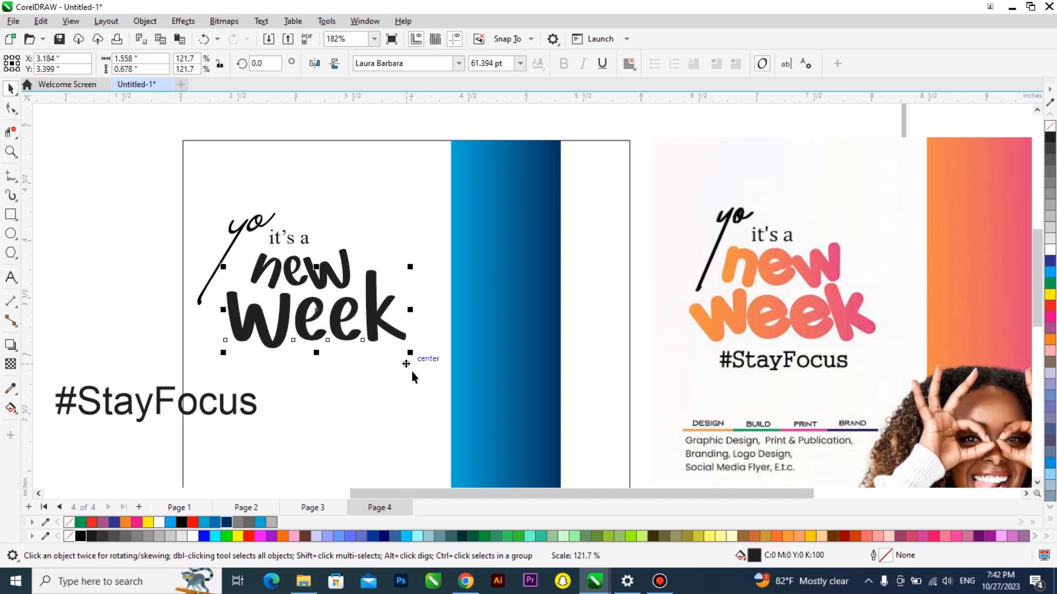
pyautogui.hotkey('ctrl', 'k')
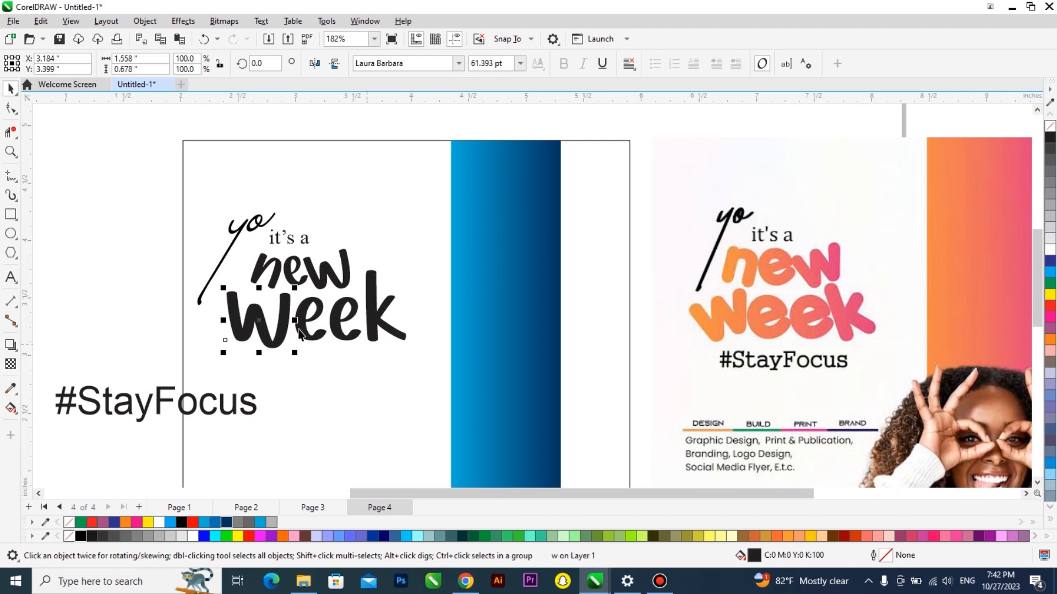
# Rotate the "w" of "week" about 11.7 degrees and tilt its two "e" letters slightly counterclockwise
pyautogui.click(275, 346)
pyautogui.moveTo(291, 353); pyautogui.dragTo(303, 347)
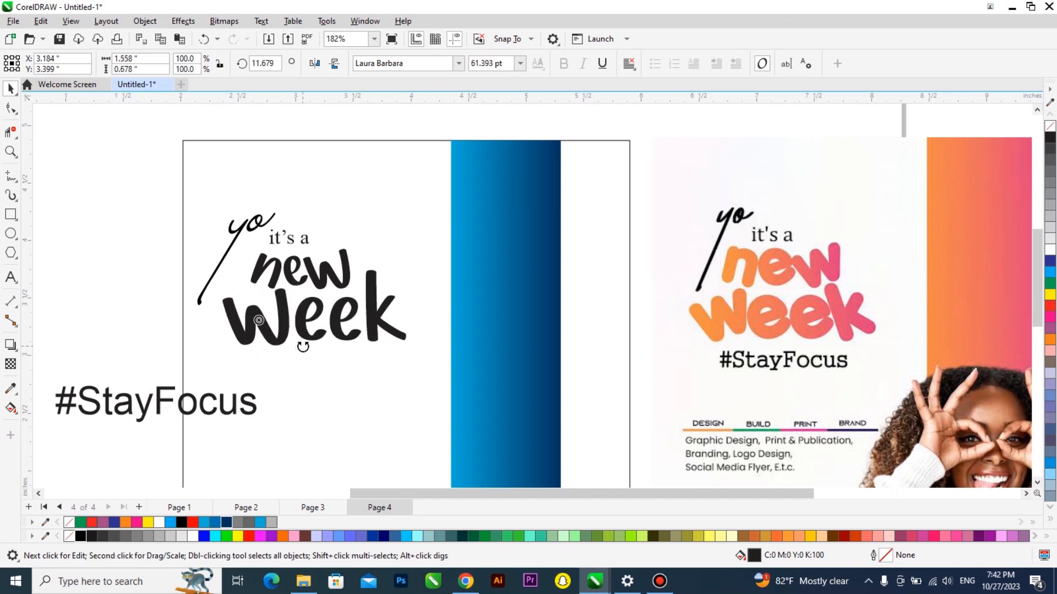
pyautogui.click(314, 338)
pyautogui.keyDown('shift'); pyautogui.click(344, 338); pyautogui.keyUp('shift')
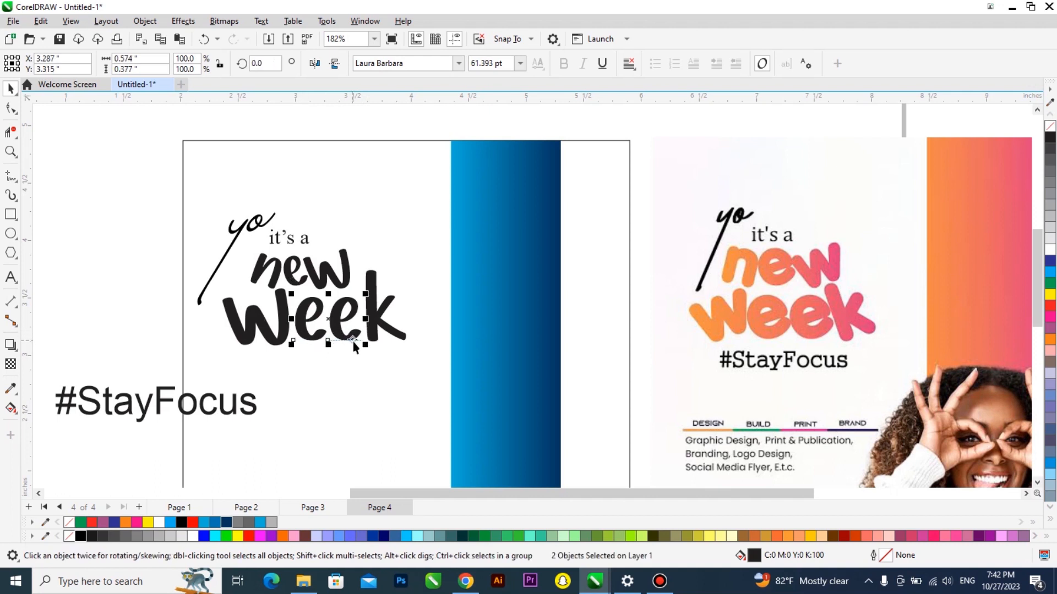
pyautogui.click(349, 337)
pyautogui.moveTo(369, 347); pyautogui.dragTo(375, 342)
# Rotate the "k" of "week" about 6 degrees counterclockwise
pyautogui.click(400, 334)
pyautogui.click(400, 334)
pyautogui.click(419, 349)
pyautogui.click(419, 349)
pyautogui.click(405, 339)
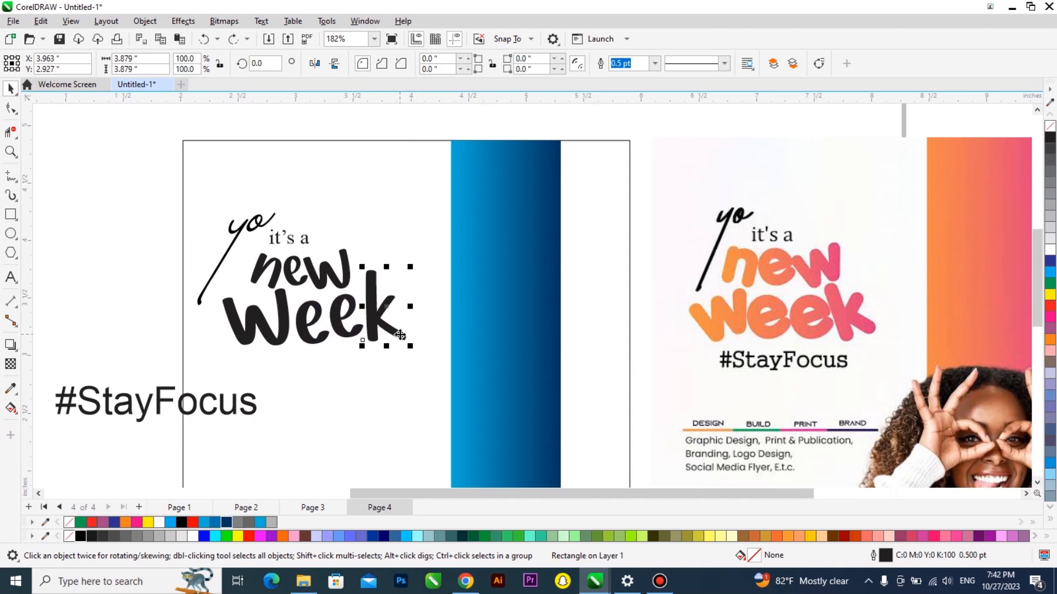
pyautogui.click(406, 338)
pyautogui.moveTo(408, 345); pyautogui.dragTo(415, 345)
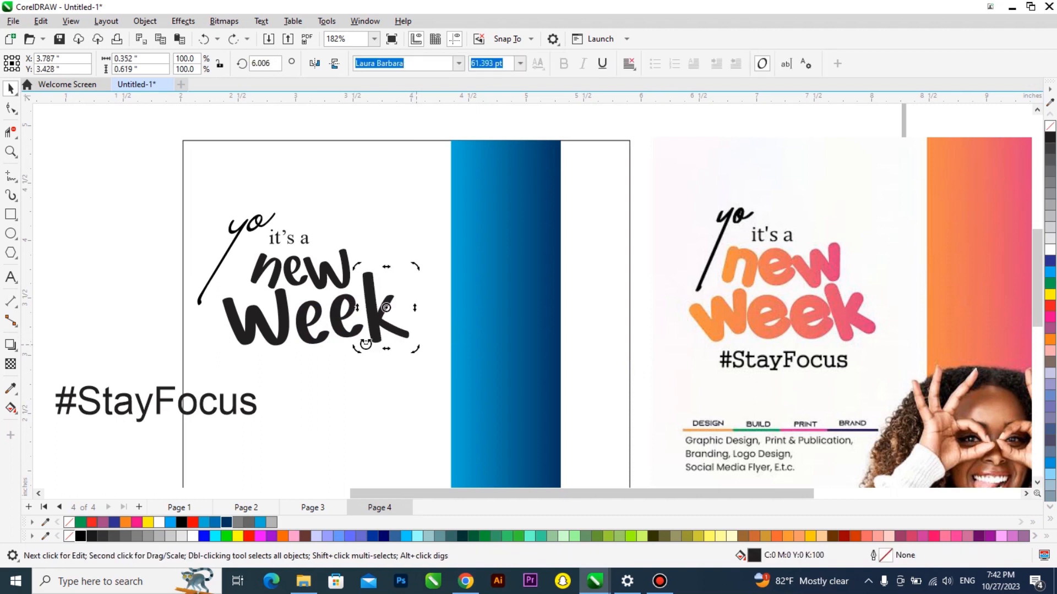
# Convert the three letters of "new" to curves and weld them into a single curve
pyautogui.moveTo(148, 359); pyautogui.dragTo(459, 262)
pyautogui.hotkey('ctrl', 'g')
pyautogui.keyDown('ctrl'); pyautogui.click(310, 277); pyautogui.keyUp('ctrl')
pyautogui.moveTo(297, 285); pyautogui.dragTo(416, 308)
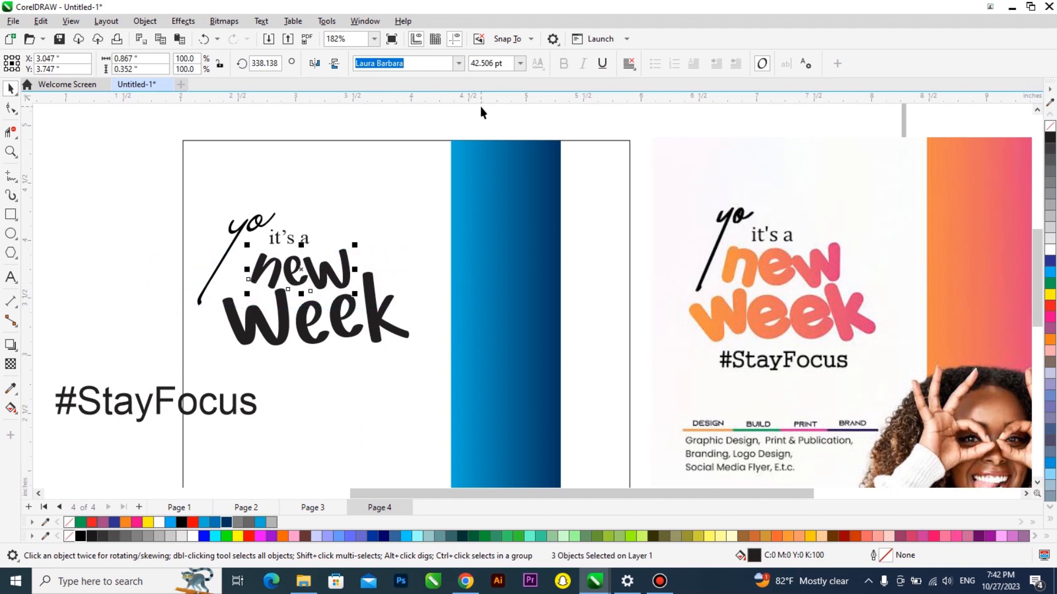
pyautogui.hotkey('ctrl', 'g')
pyautogui.hotkey('ctrl', 'q')
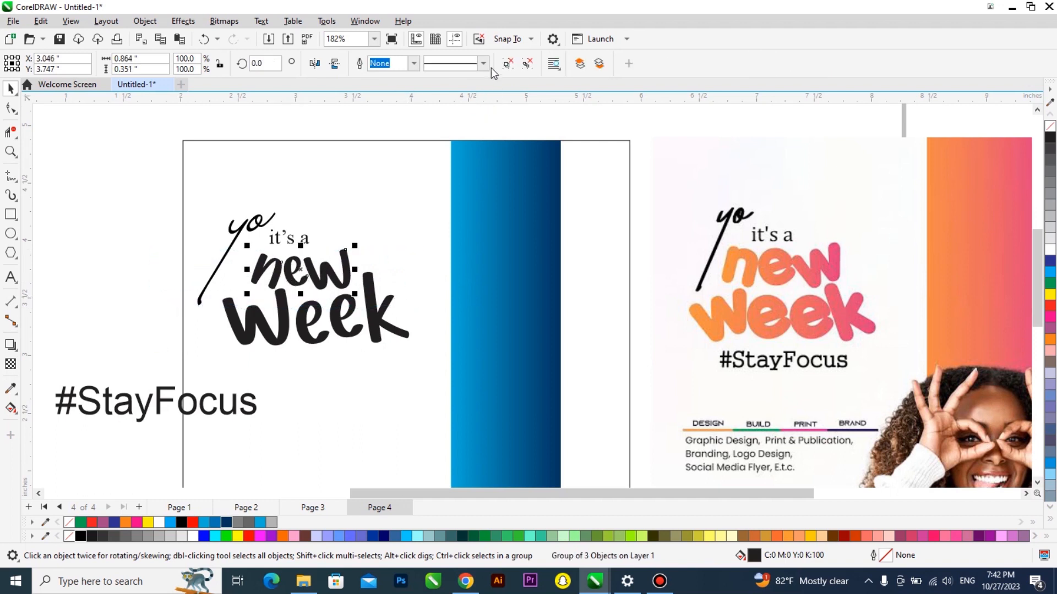
pyautogui.click(530, 66)
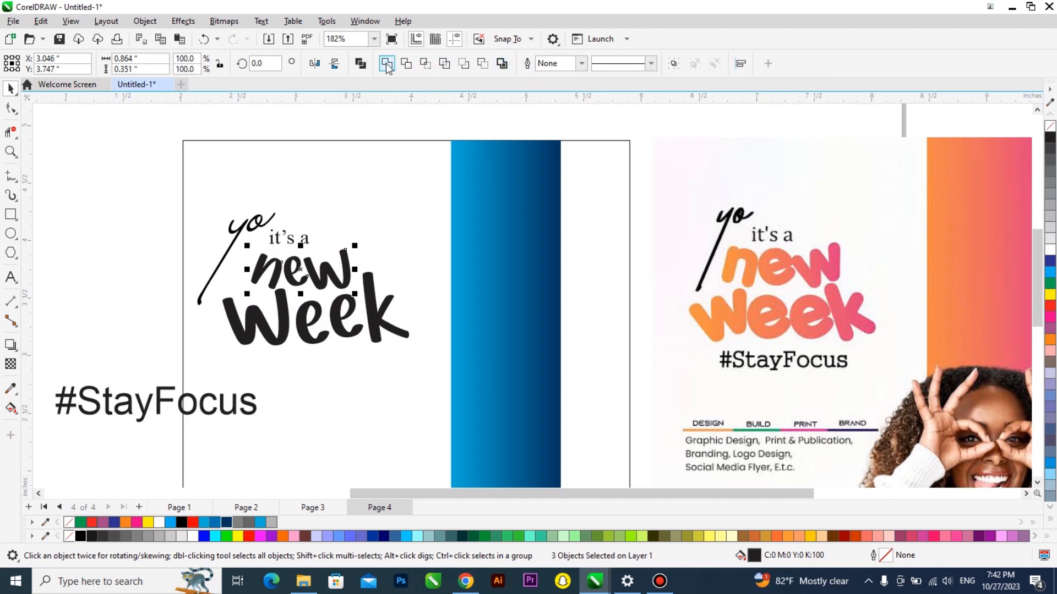
# Convert the four letters of "week" to curves and weld them into a single curve
pyautogui.moveTo(160, 353); pyautogui.dragTo(503, 271)
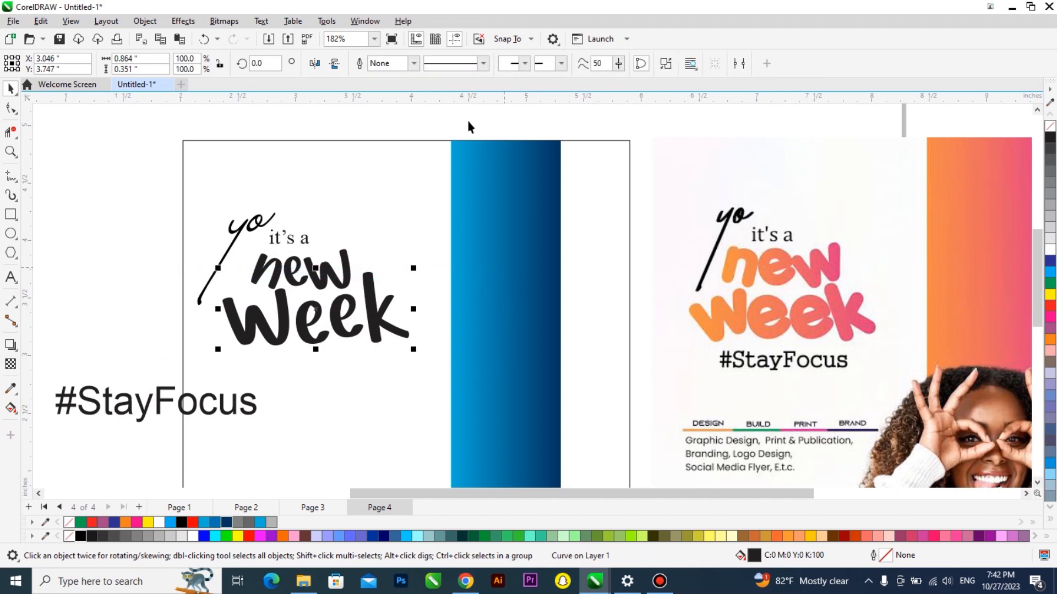
pyautogui.hotkey('ctrl', 'g')
pyautogui.hotkey('ctrl', 'q')
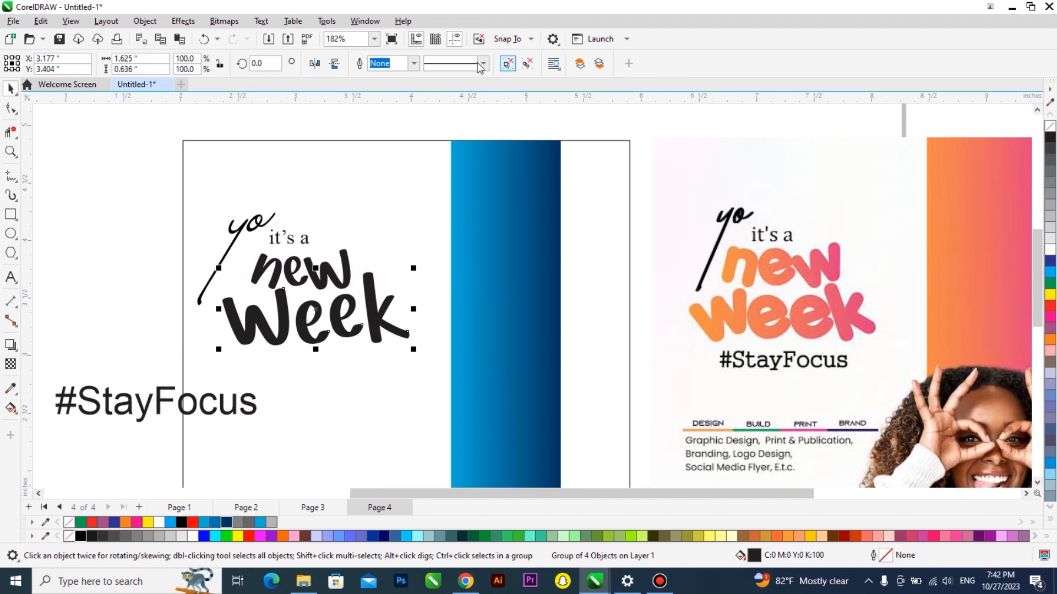
pyautogui.hotkey('ctrl', 'u')
# Set "#StayFocus" in the Typist font, reduce it to about 20.5 pt and place it centred below "week"
pyautogui.scroll(-1, 302, 239)
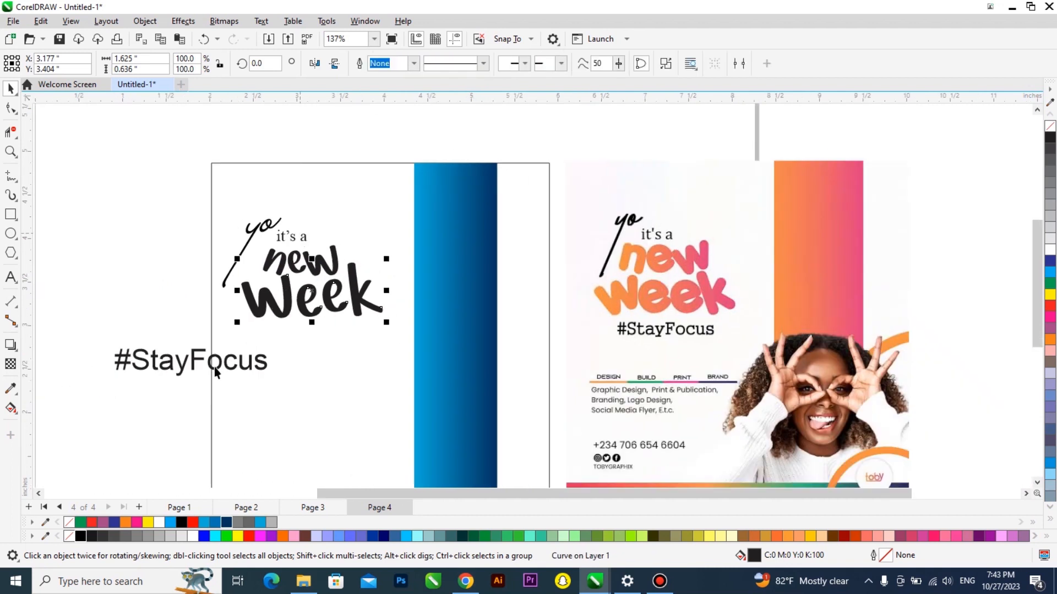
pyautogui.click(196, 363)
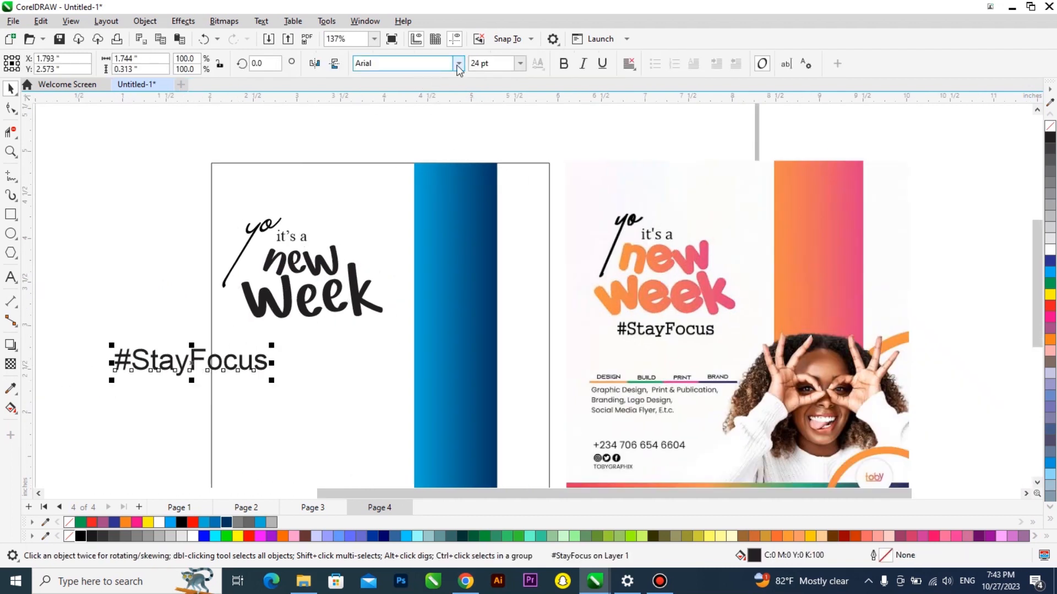
pyautogui.click(458, 63)
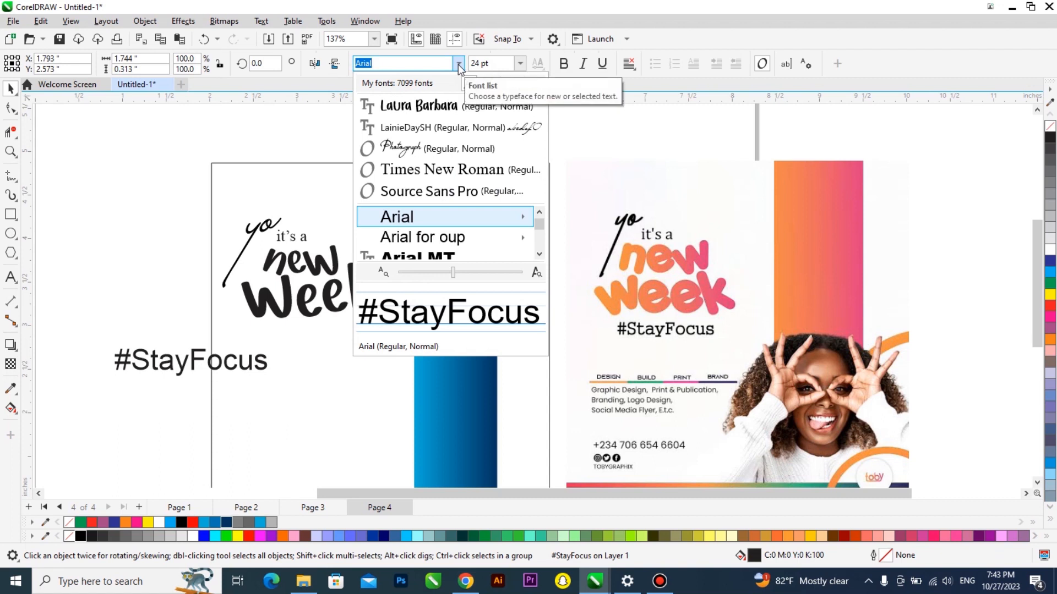
pyautogui.write('typ')
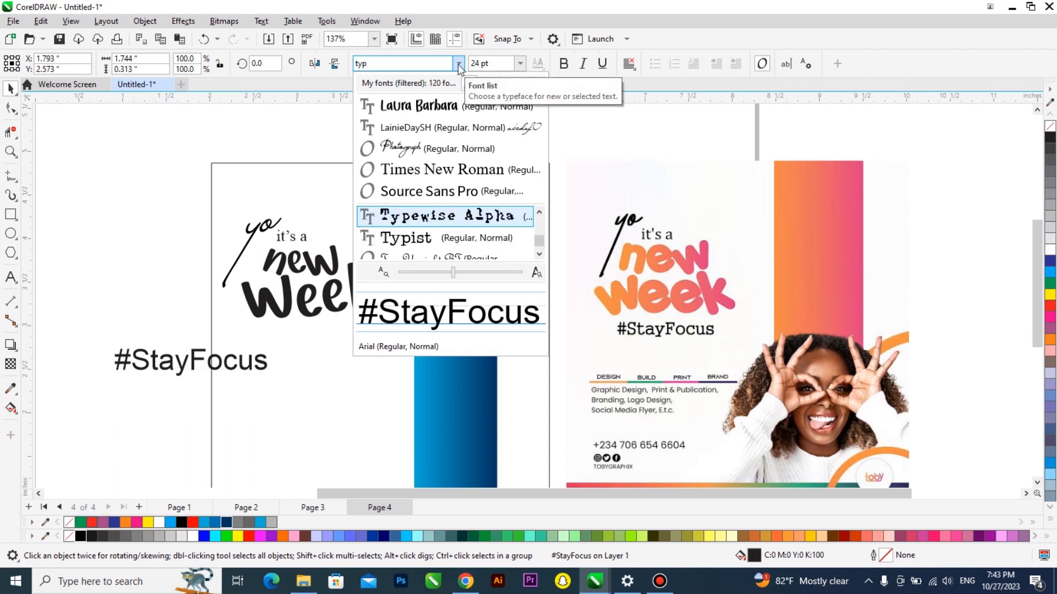
pyautogui.click(461, 245)
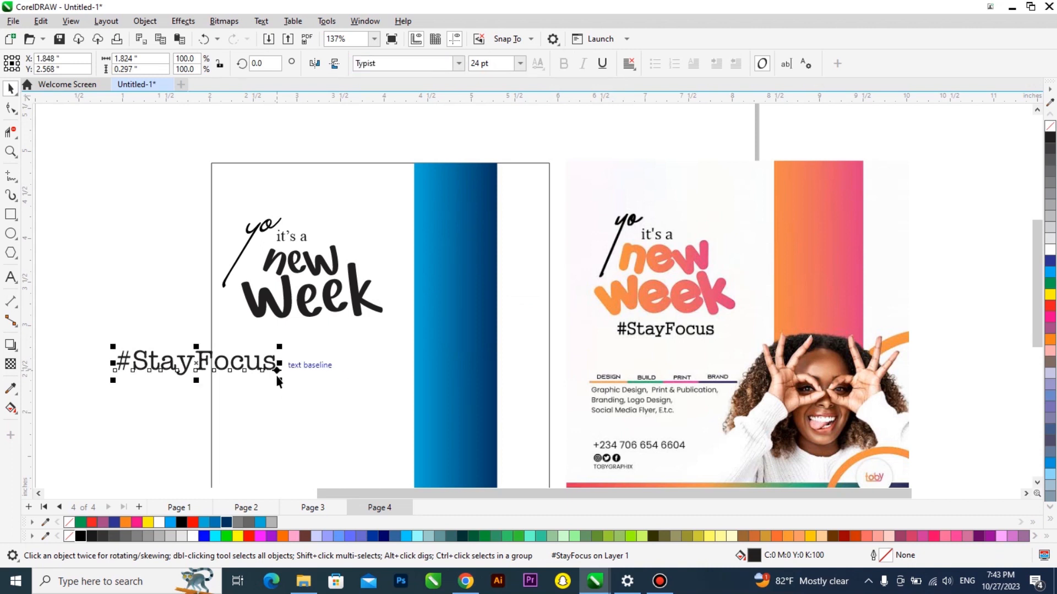
pyautogui.moveTo(277, 377); pyautogui.dragTo(364, 342)
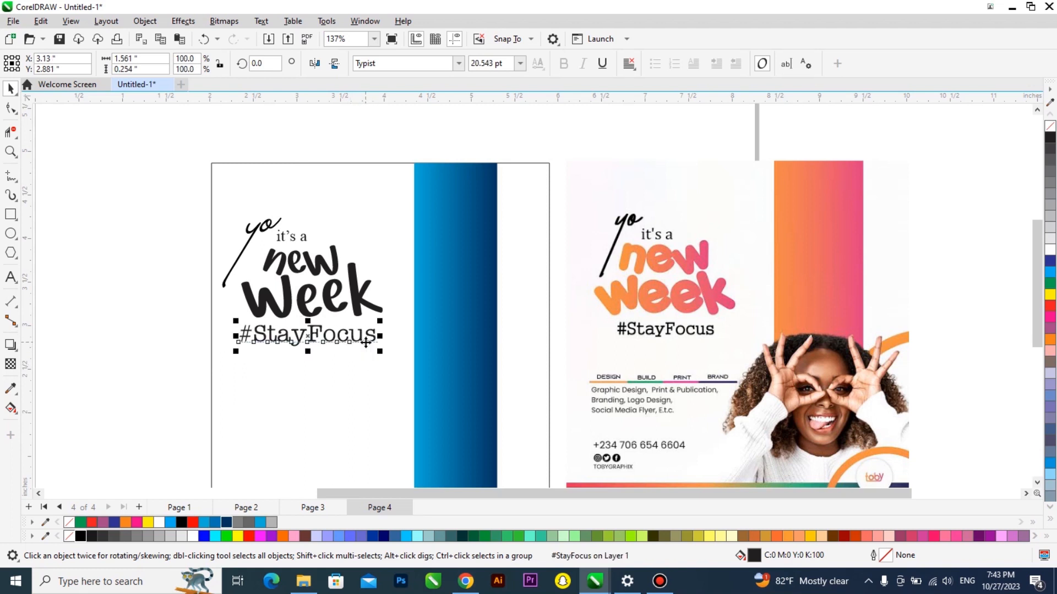
# Copy the blue gradient fill from the vertical strip onto "new" and "week"
pyautogui.scroll(-1, 365, 318)
pyautogui.moveTo(411, 296); pyautogui.dragTo(338, 292)
pyautogui.click(374, 327)
pyautogui.moveTo(401, 325); pyautogui.dragTo(311, 315)
pyautogui.click(360, 356)
pyautogui.scroll(2, 342, 319)
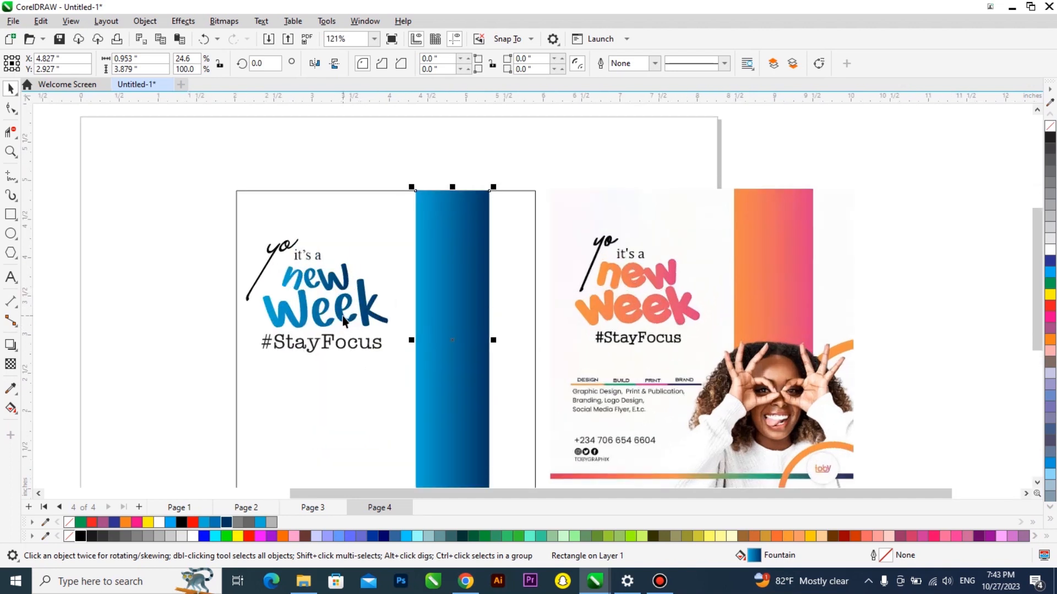
pyautogui.click(342, 316)
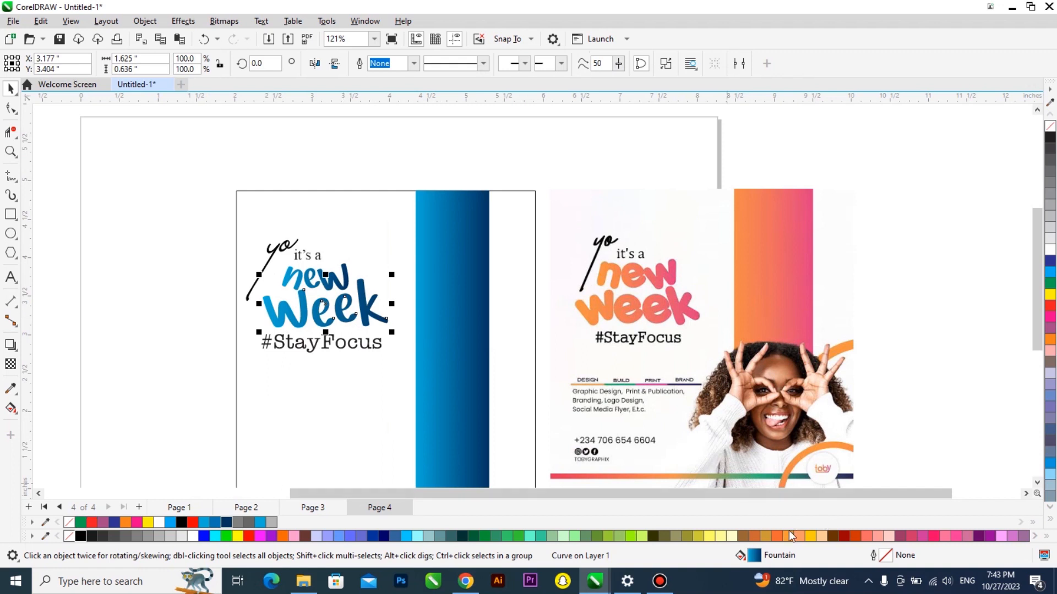
pyautogui.doubleClick(768, 545)
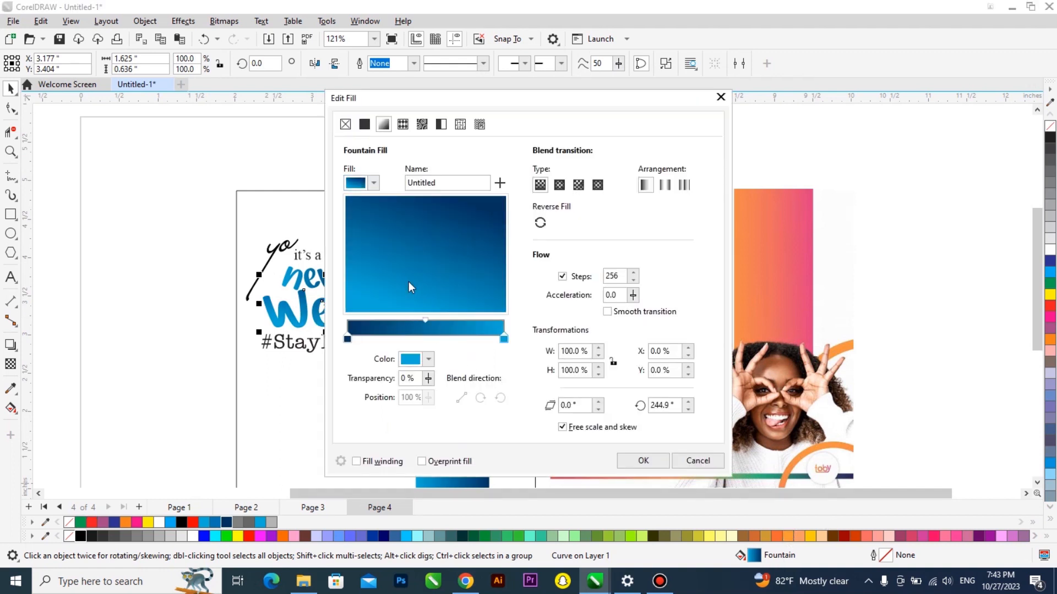
pyautogui.click(680, 456)
pyautogui.click(179, 343)
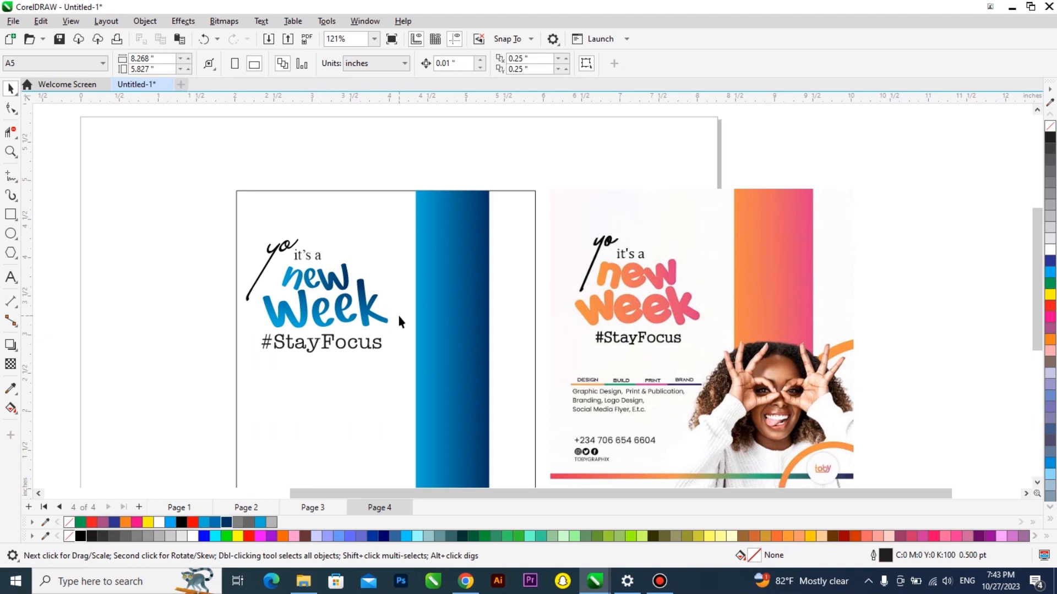
# Make a row of four thin bars, each about 0.58 by 0.04 in, below "#StayFocus" from scaled copies of the square
pyautogui.scroll(-1, 391, 330)
pyautogui.click(385, 349)
pyautogui.scroll(1, 380, 349)
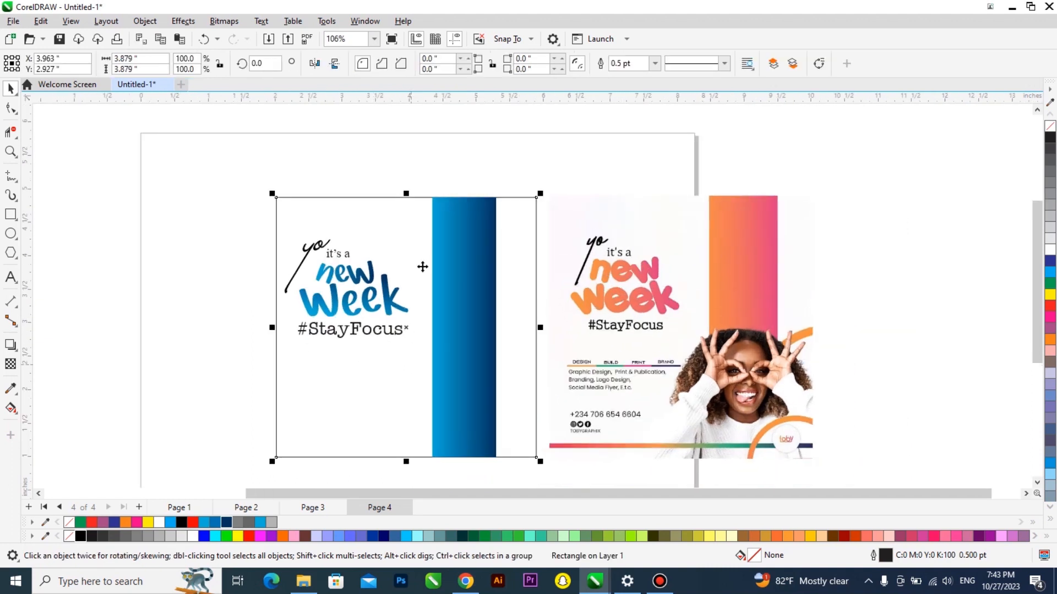
pyautogui.moveTo(407, 195); pyautogui.dragTo(413, 368)
pyautogui.moveTo(542, 365); pyautogui.dragTo(321, 371)
pyautogui.rightClick(319, 371)
pyautogui.hotkey('ctrl', 'r')
pyautogui.hotkey('ctrl', 'r')
# Fill the four bars in order with light blue, grey, dark blue and light blue, and remove their outlines
pyautogui.moveTo(212, 397); pyautogui.dragTo(435, 367)
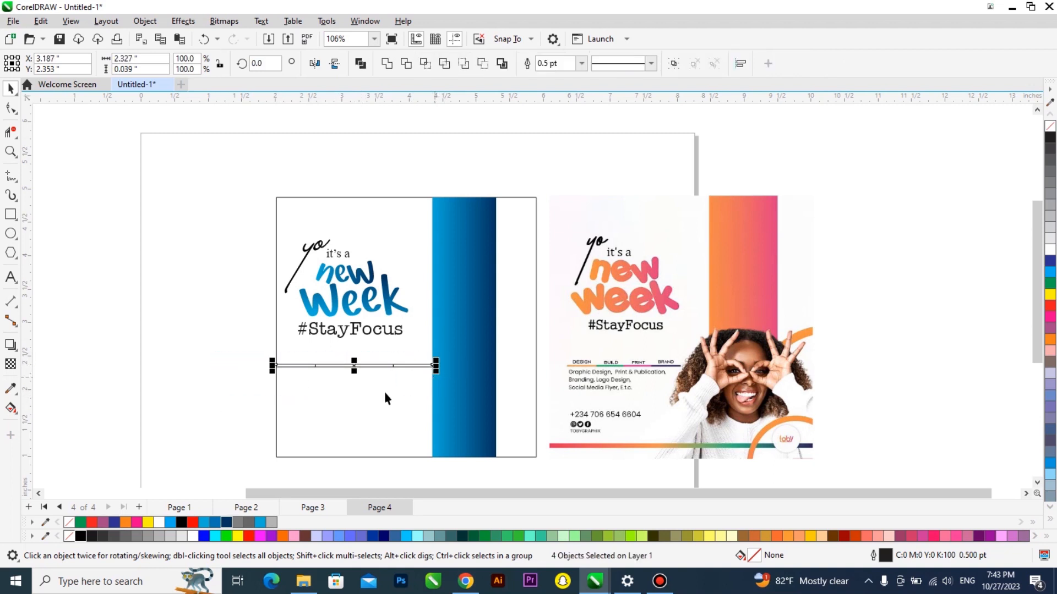
pyautogui.moveTo(200, 344); pyautogui.dragTo(403, 407)
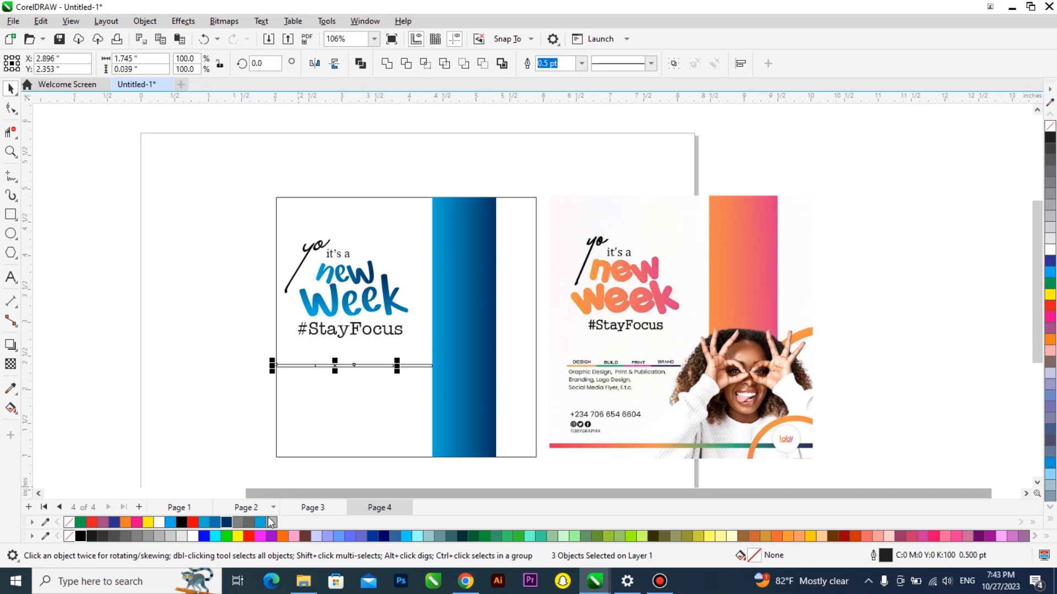
pyautogui.click(260, 522)
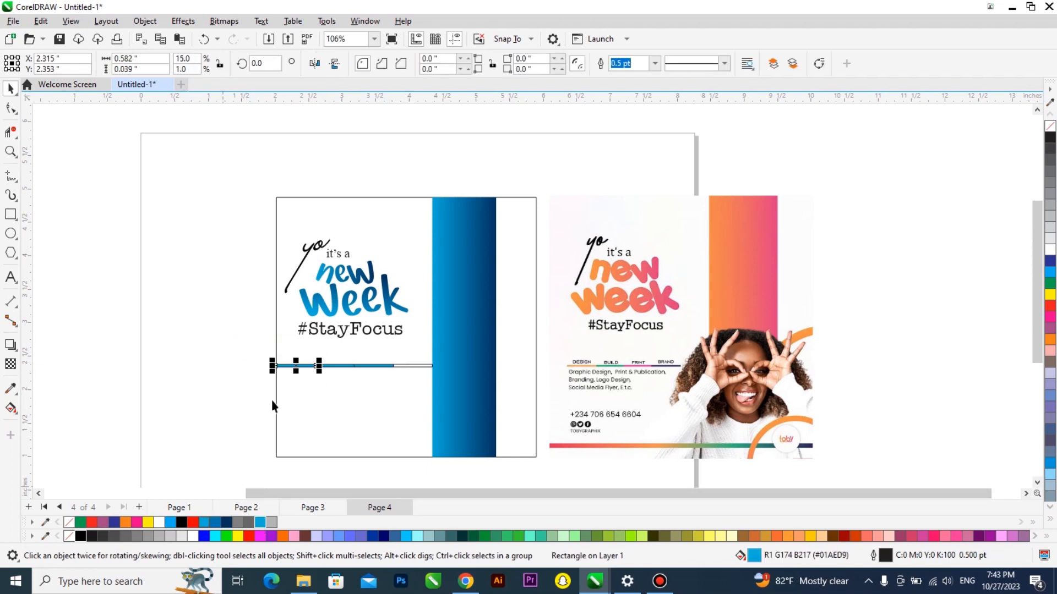
pyautogui.click(361, 367)
pyautogui.click(224, 521)
pyautogui.click(305, 383)
pyautogui.click(326, 367)
pyautogui.click(420, 368)
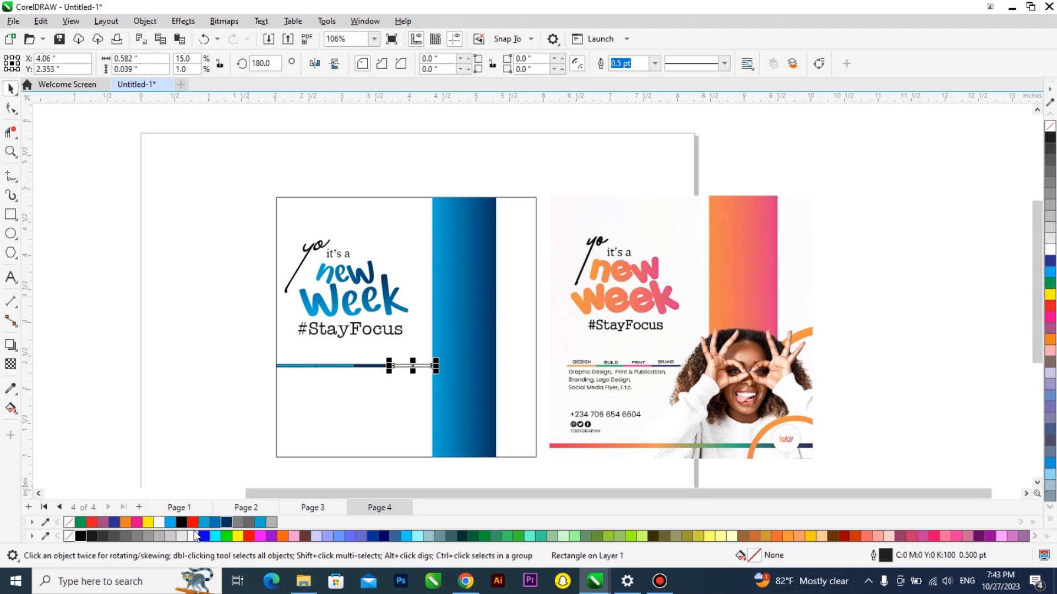
pyautogui.click(207, 523)
pyautogui.click(331, 366)
pyautogui.moveTo(212, 406); pyautogui.dragTo(457, 341)
pyautogui.click(964, 234)
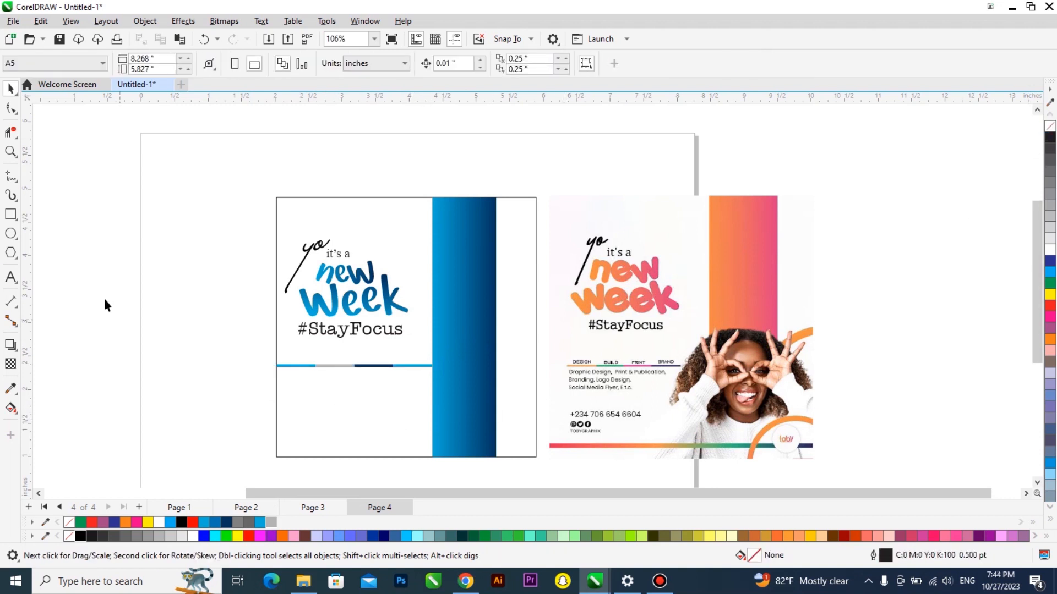
# Draw a small circle about 0.13 in across near the square's lower-left corner
pyautogui.click(12, 236)
pyautogui.scroll(3, 295, 405)
pyautogui.moveTo(246, 382); pyautogui.dragTo(287, 428)
pyautogui.press('space')
pyautogui.scroll(-5, 287, 428)
pyautogui.scroll(3, 546, 414)
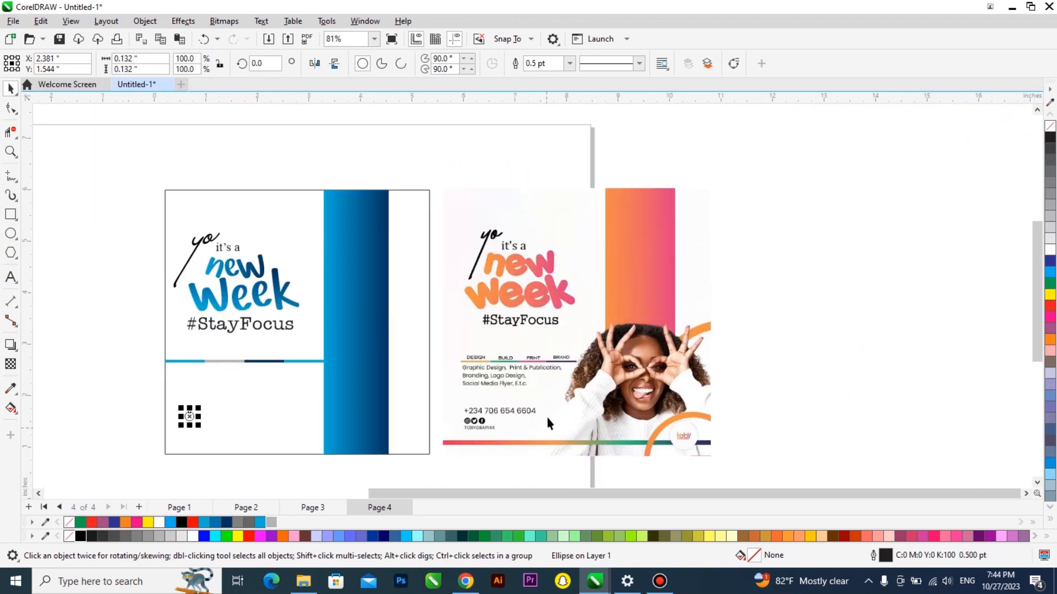
pyautogui.scroll(3, 371, 213)
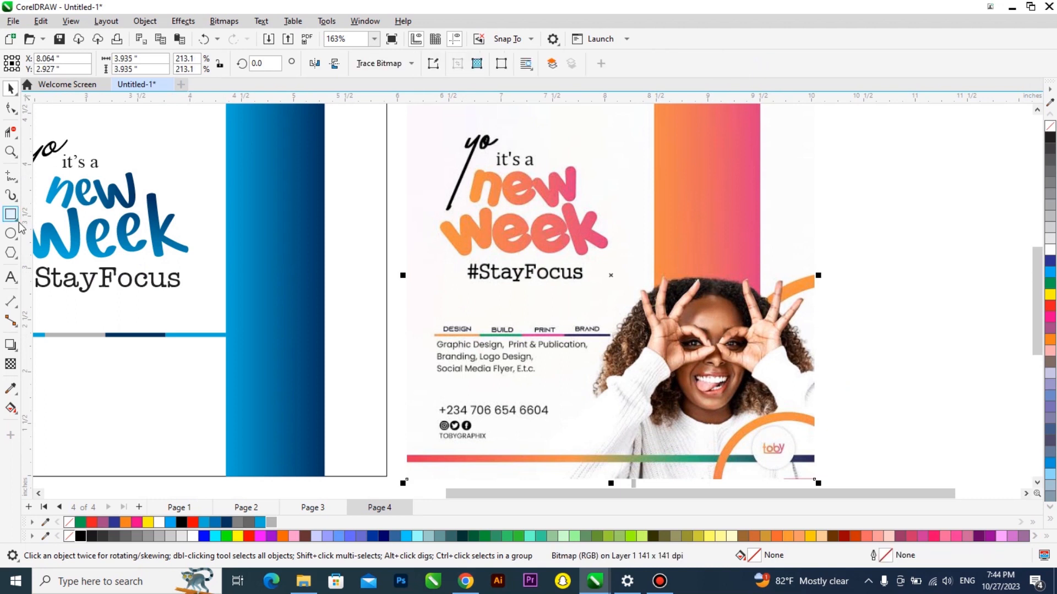
pyautogui.click(407, 246)
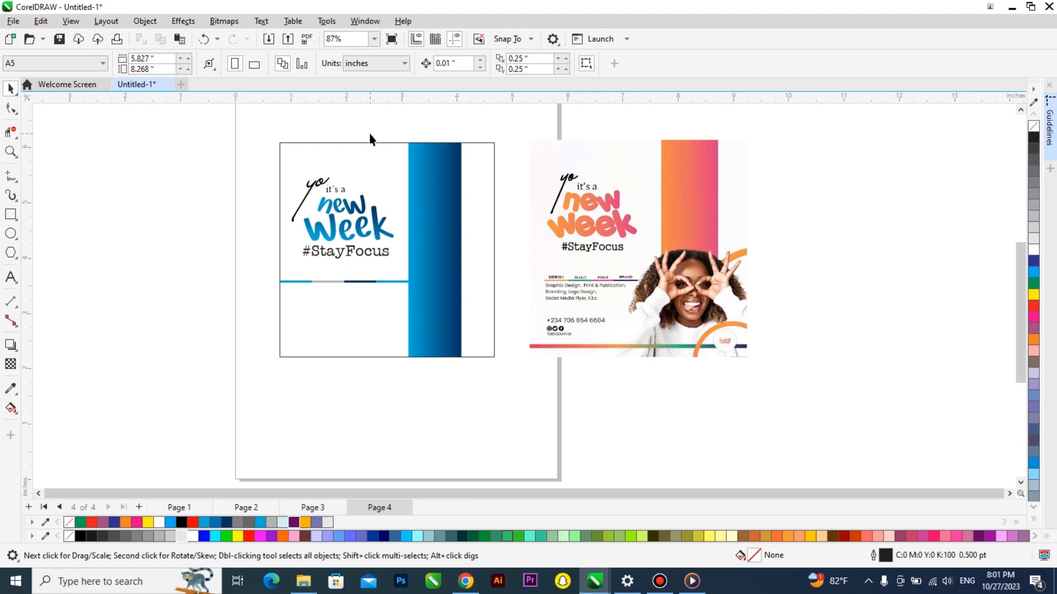
# Place four guidelines as margins slightly inside each edge of the flyer square, with the right-hand one at about 4.46 in
pyautogui.scroll(1, 369, 134)
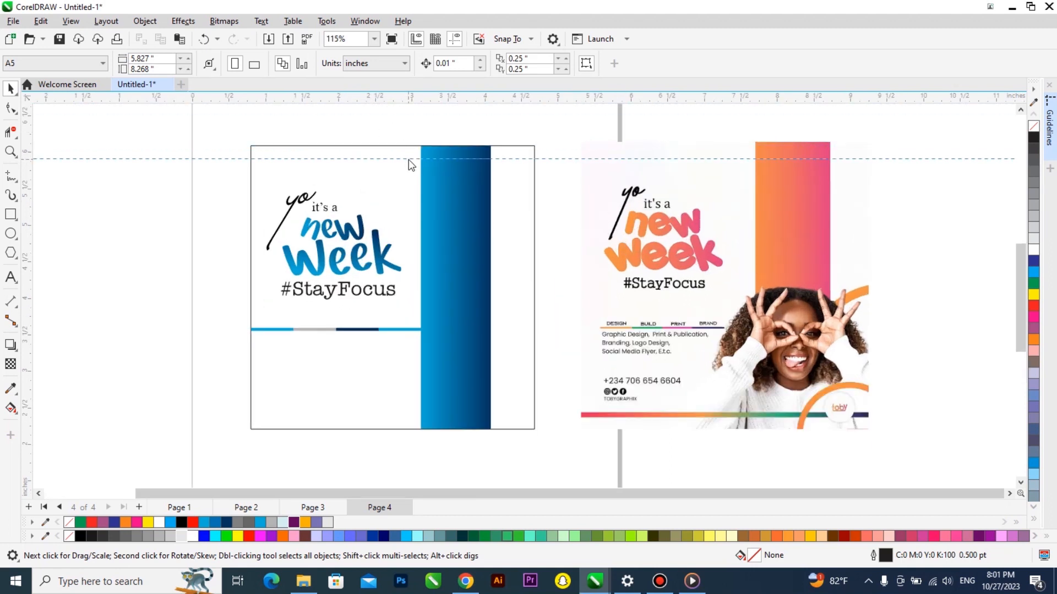
pyautogui.click(409, 159)
pyautogui.click(266, 205)
pyautogui.moveTo(391, 160); pyautogui.dragTo(394, 163)
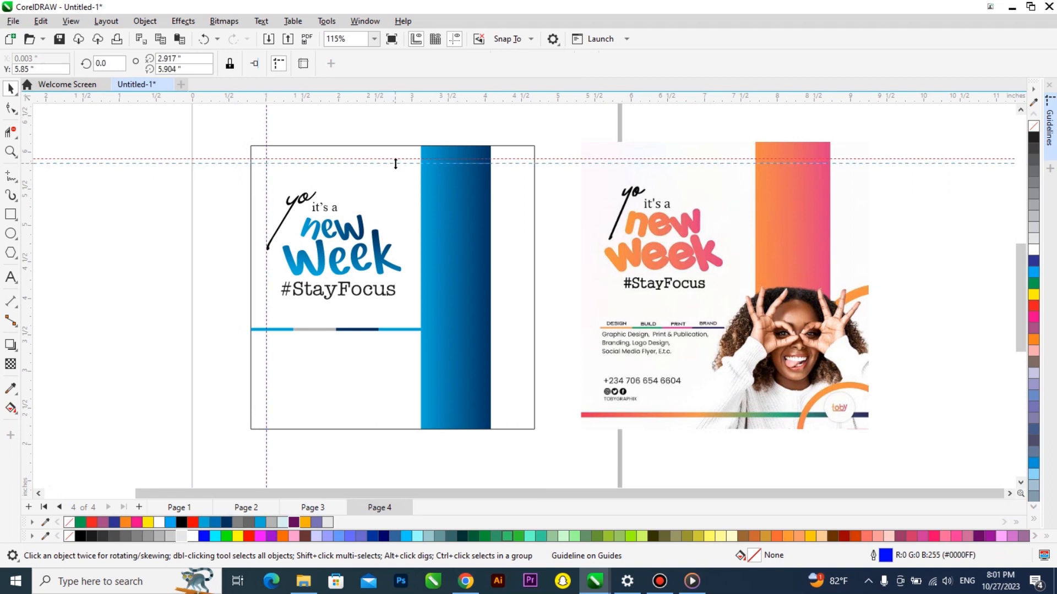
pyautogui.moveTo(446, 382); pyautogui.dragTo(448, 414)
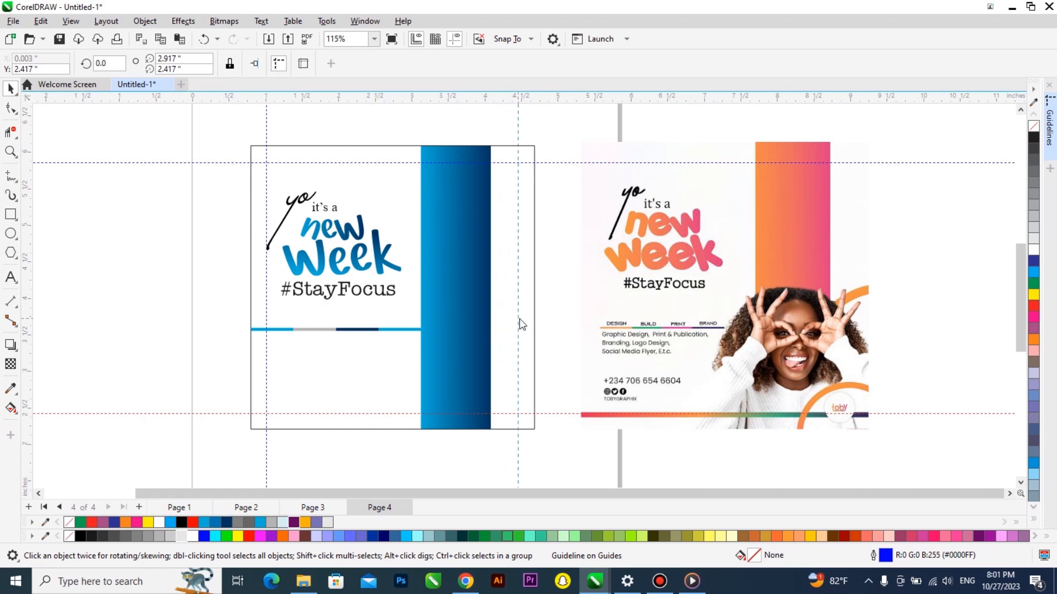
pyautogui.moveTo(520, 323); pyautogui.dragTo(519, 325)
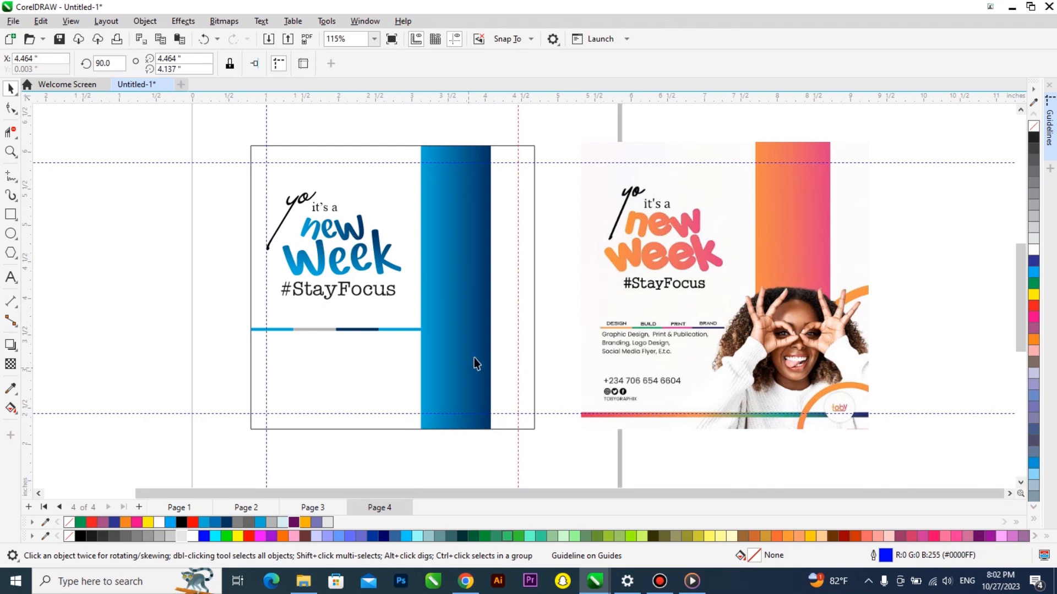
# Draw a thin horizontal rectangle, about 3.88 by 0.11 in, across the full width of the flyer square near its lower edge
pyautogui.click(10, 215)
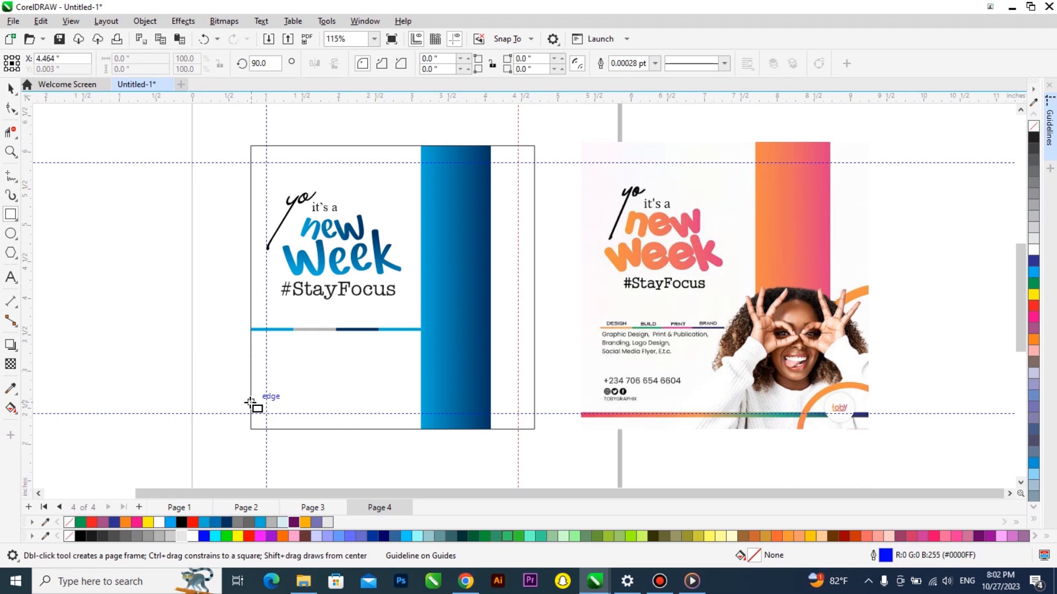
pyautogui.moveTo(252, 399); pyautogui.dragTo(535, 408)
pyautogui.press('space')
pyautogui.click(373, 404)
pyautogui.moveTo(374, 404); pyautogui.dragTo(372, 400)
pyautogui.click(404, 442)
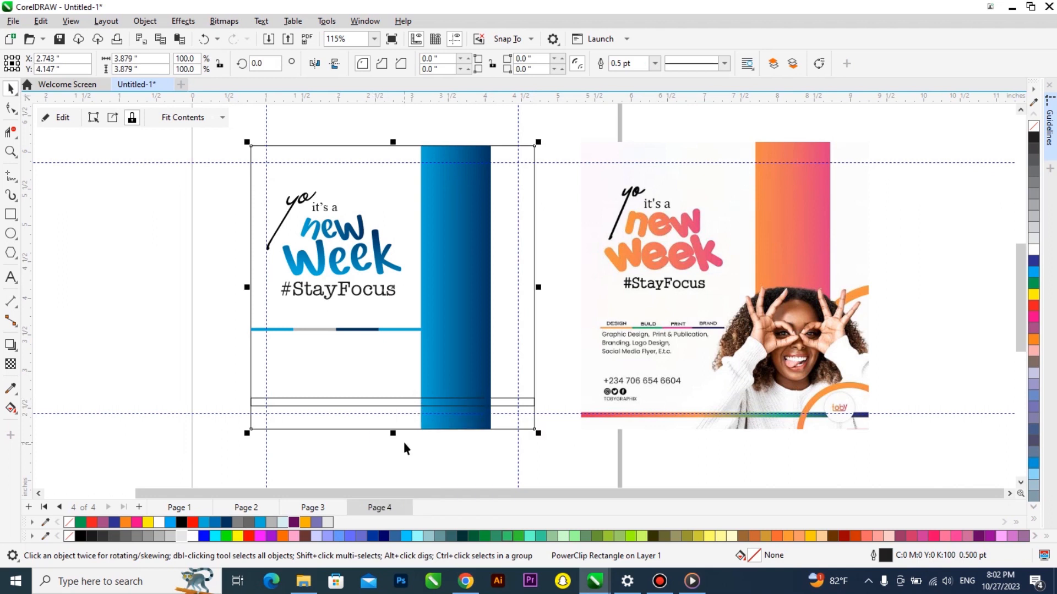
pyautogui.click(400, 407)
pyautogui.doubleClick(447, 357)
pyautogui.click(447, 357)
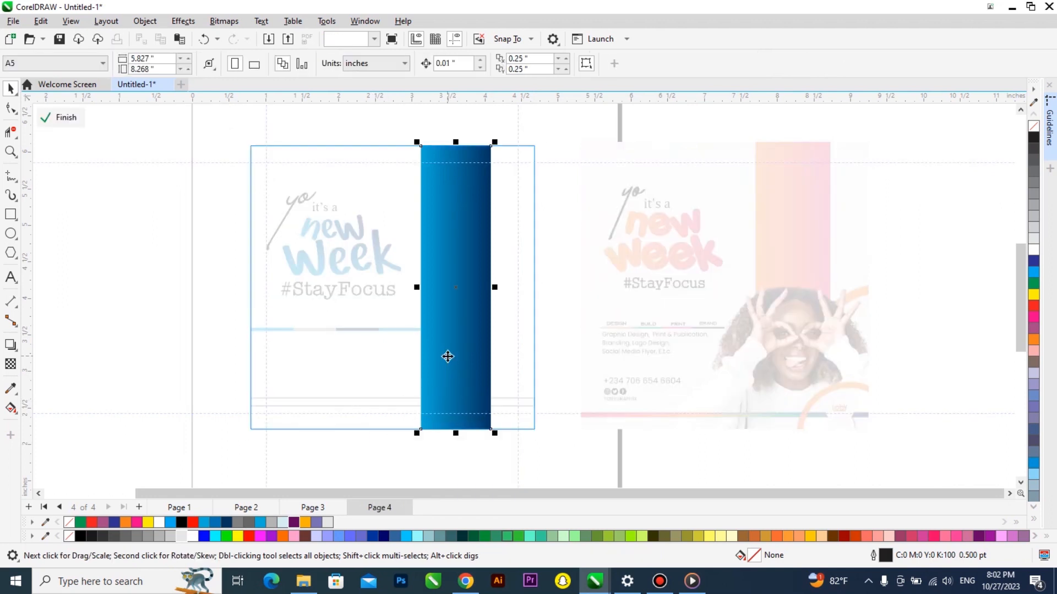
pyautogui.keyDown('ctrl'); pyautogui.click(441, 460); pyautogui.keyUp('ctrl')
# Fill the lower bar with a linear gradient from R1 G117 B178 to R0 G51 B96 and remove its outline
pyautogui.click(387, 403)
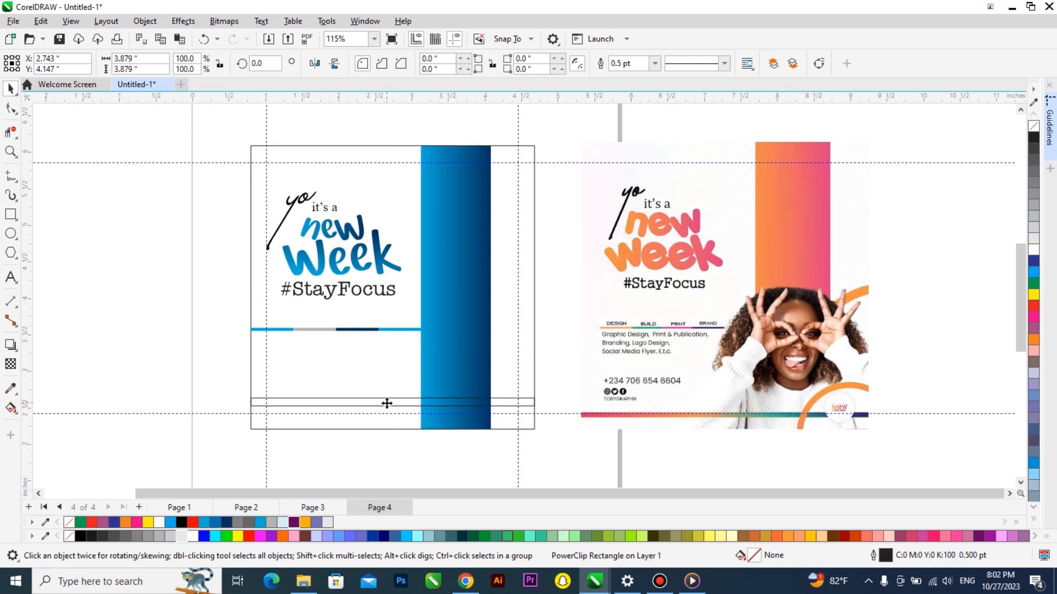
pyautogui.click(213, 522)
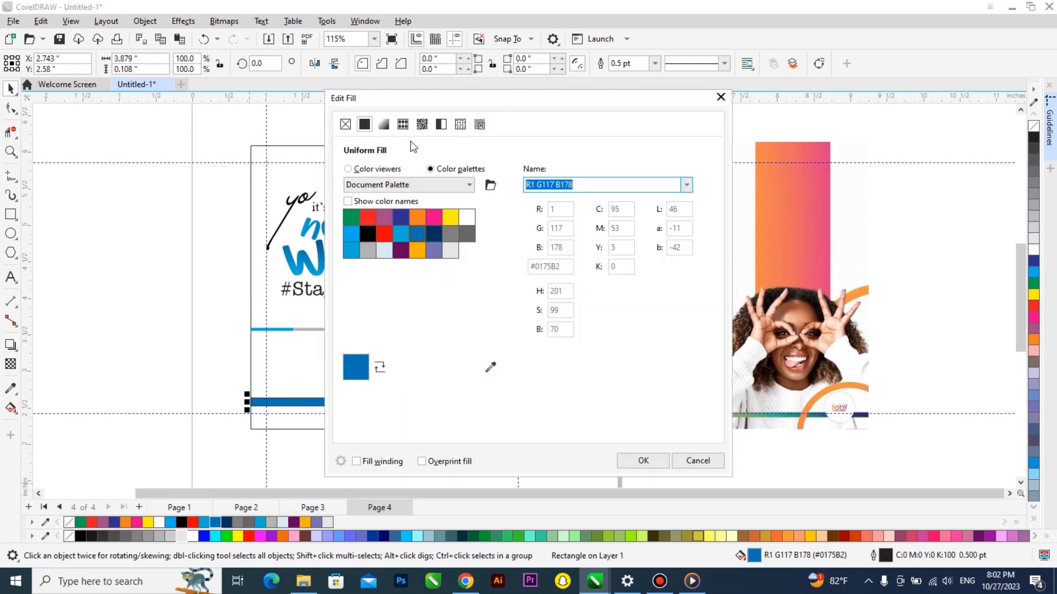
pyautogui.click(384, 124)
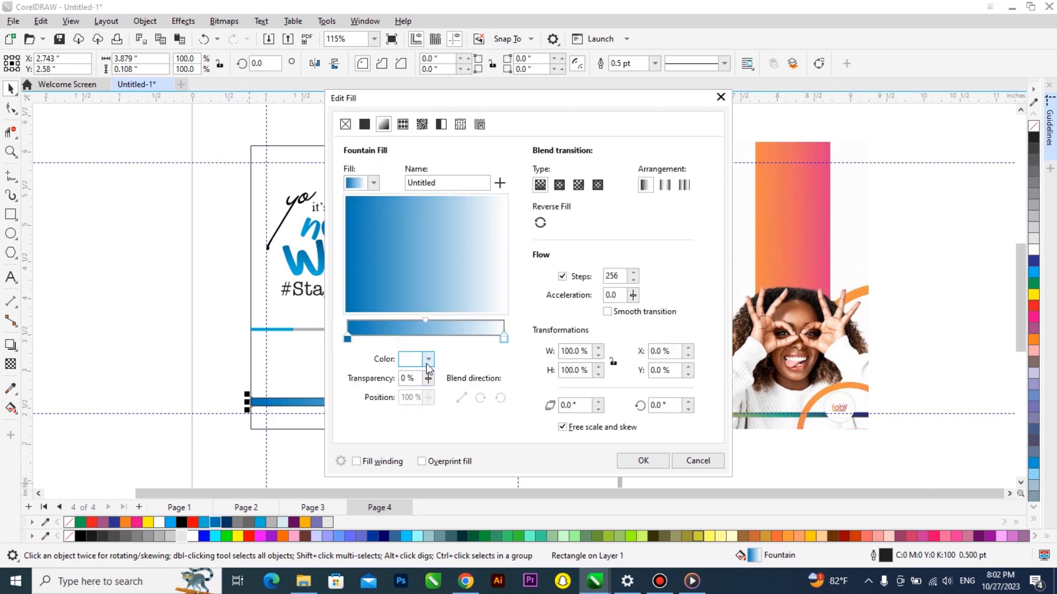
pyautogui.click(428, 359)
pyautogui.click(527, 314)
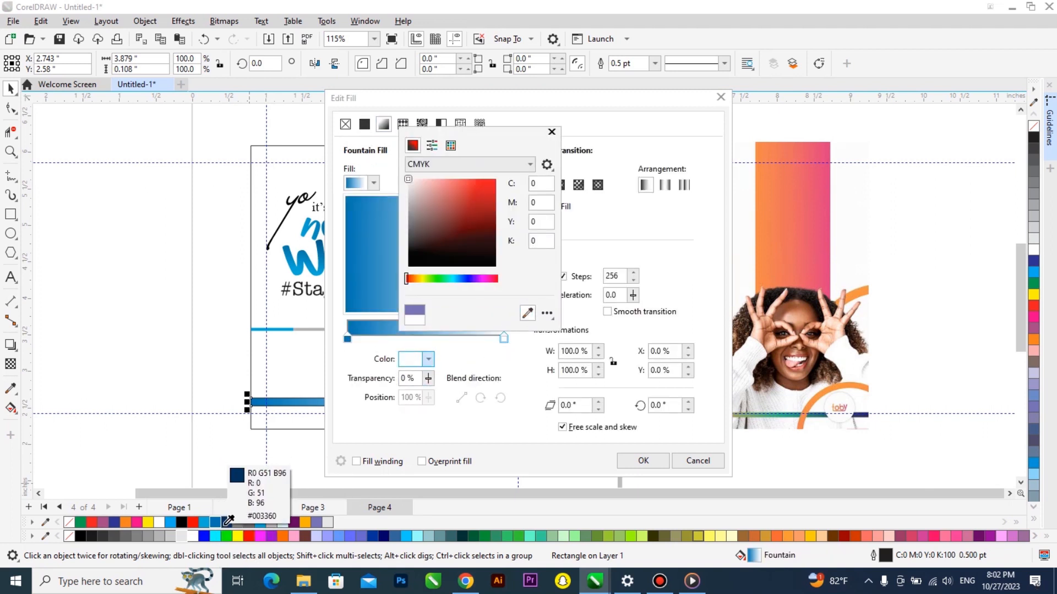
pyautogui.click(226, 522)
pyautogui.click(531, 460)
pyautogui.click(619, 464)
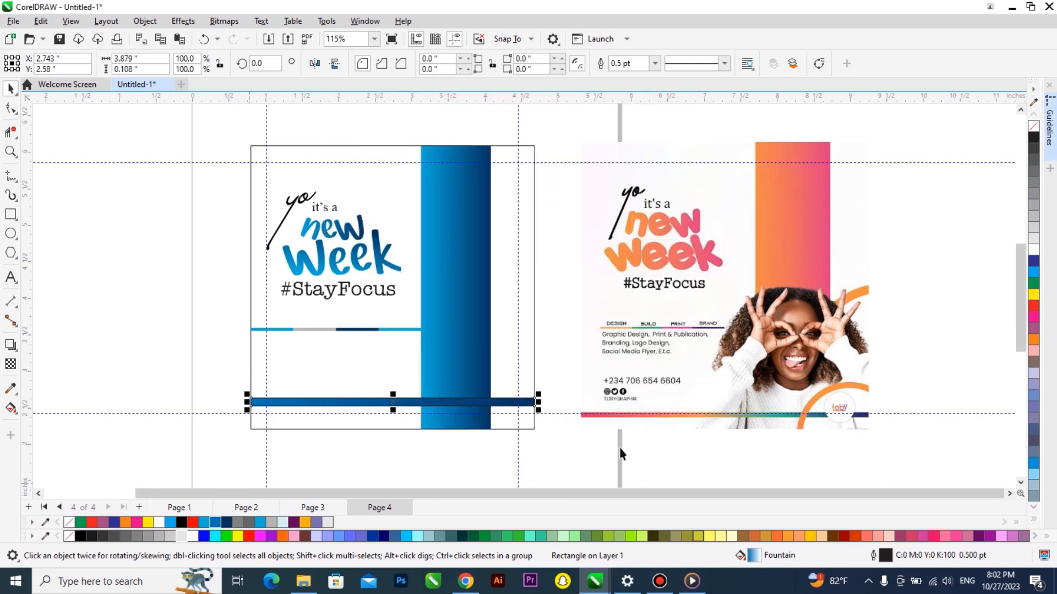
pyautogui.rightClick(1033, 125)
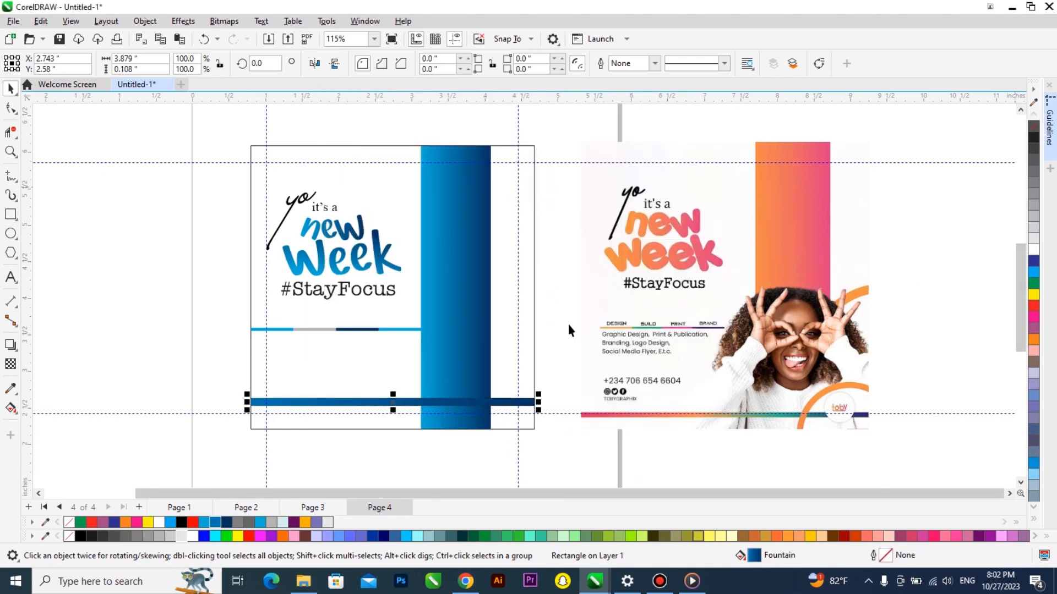
# Reduce the lower gradient bar's height to about 0.054 in, keeping its full width
pyautogui.scroll(3, 396, 393)
pyautogui.moveTo(389, 386); pyautogui.dragTo(390, 393)
pyautogui.scroll(-3, 418, 331)
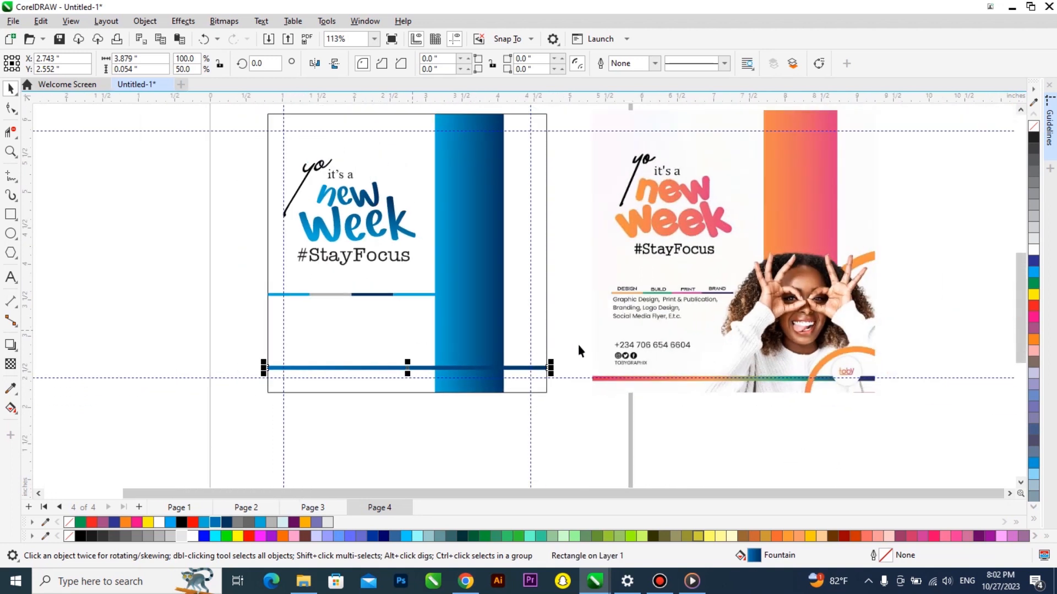
# Draw a circle about 0.45 in across centred on the lower bar below the vertical strip, filled white without an outline
pyautogui.scroll(1, 650, 367)
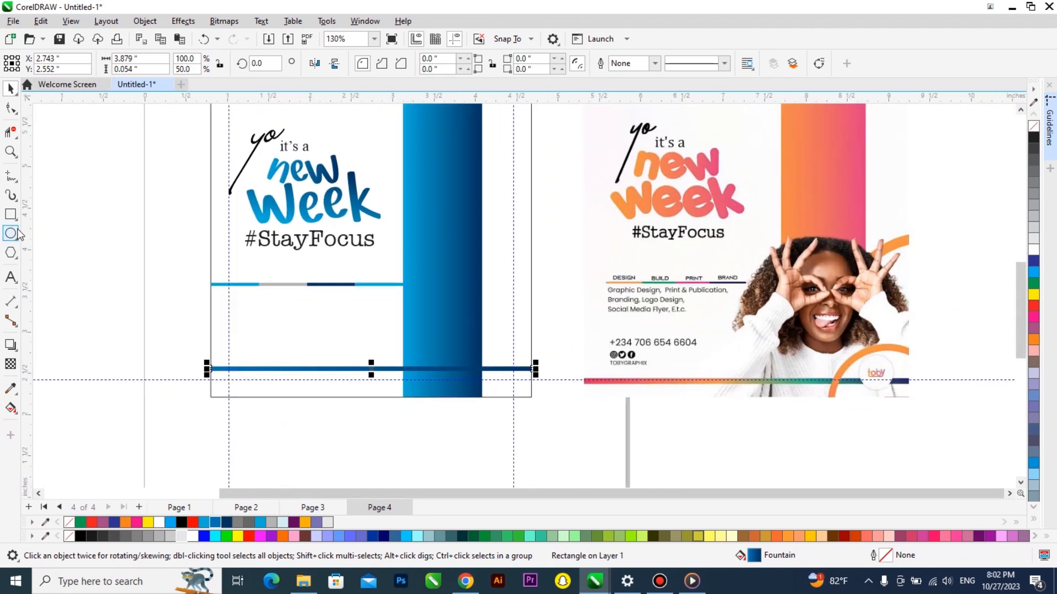
pyautogui.moveTo(100, 261)
pyautogui.mouseDown()
pyautogui.moveTo(135, 297)
pyautogui.moveTo(472, 369)
pyautogui.mouseUp()
pyautogui.press('space')
pyautogui.keyDown('shift'); pyautogui.click(365, 369); pyautogui.keyUp('shift')
pyautogui.press('e')
pyautogui.keyDown('shift'); pyautogui.click(365, 368); pyautogui.keyUp('shift')
pyautogui.click(1033, 250)
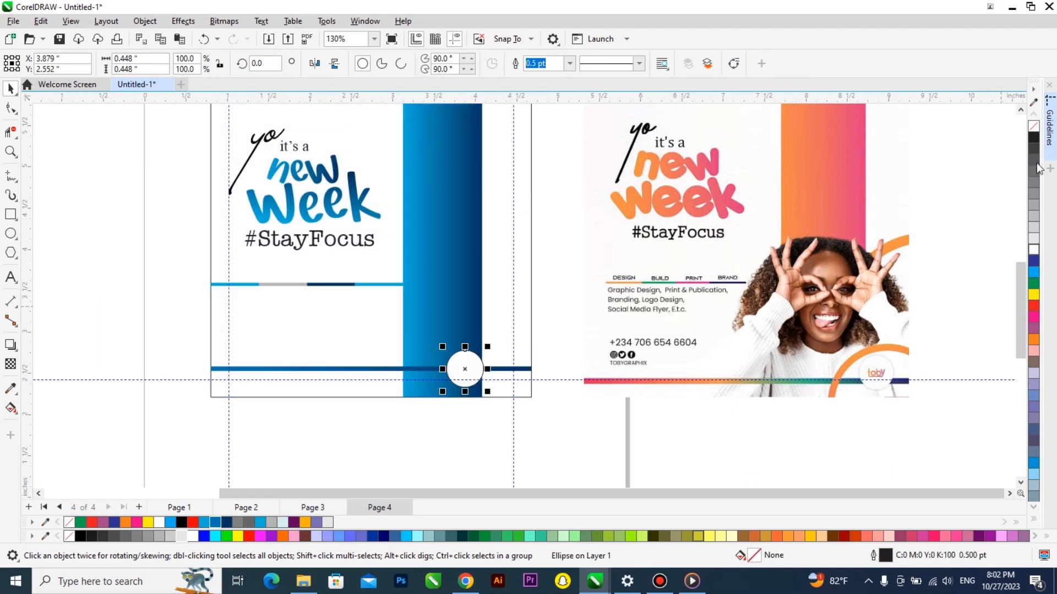
pyautogui.rightClick(1034, 126)
# Add a Small Glow drop shadow to the white circle, coloured black with the feathering set to 10
pyautogui.click(33, 62)
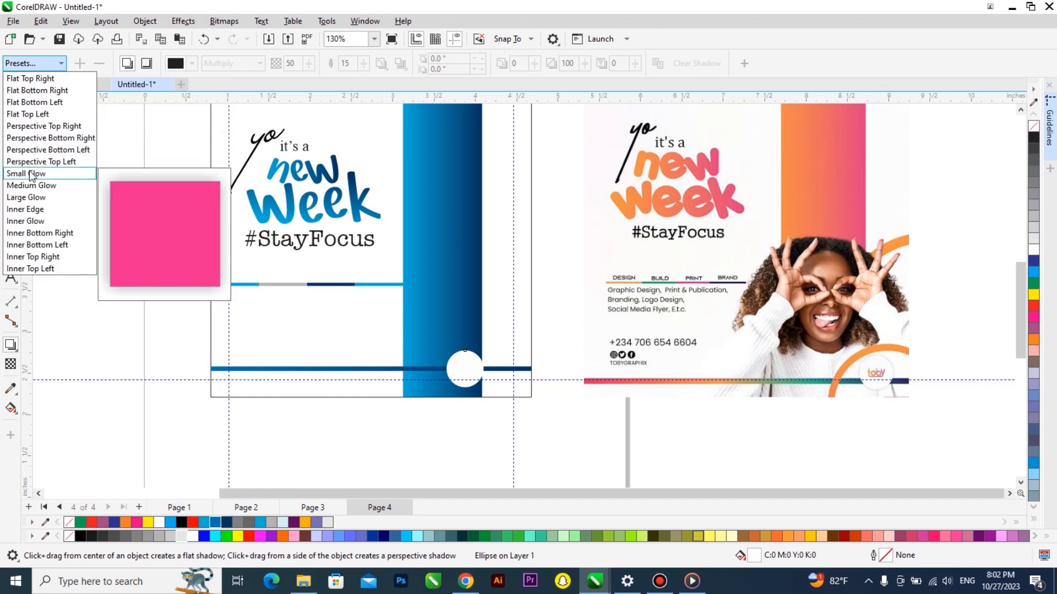
pyautogui.click(30, 174)
pyautogui.click(192, 62)
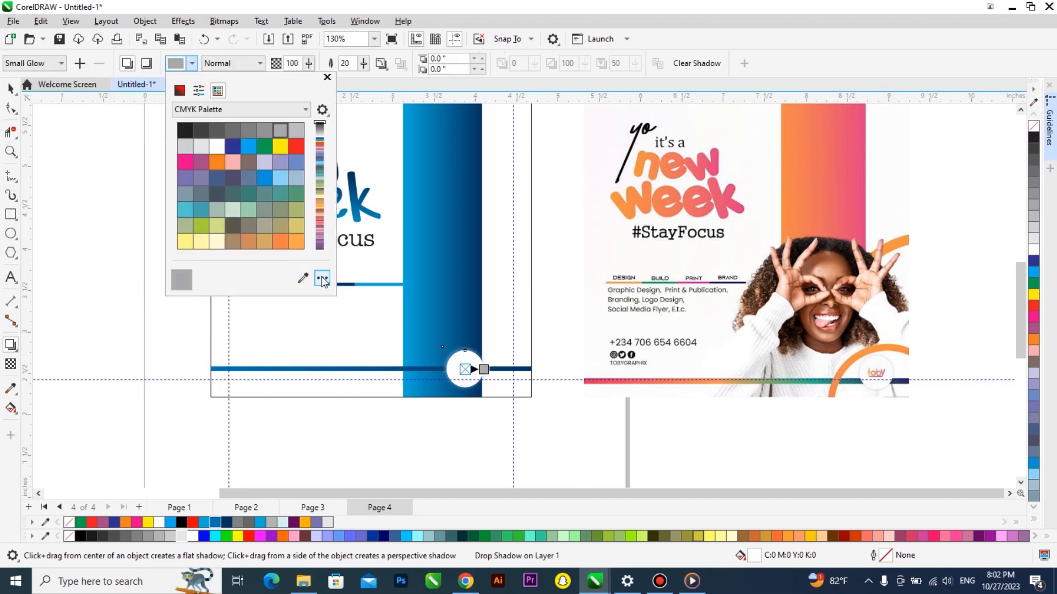
pyautogui.click(79, 535)
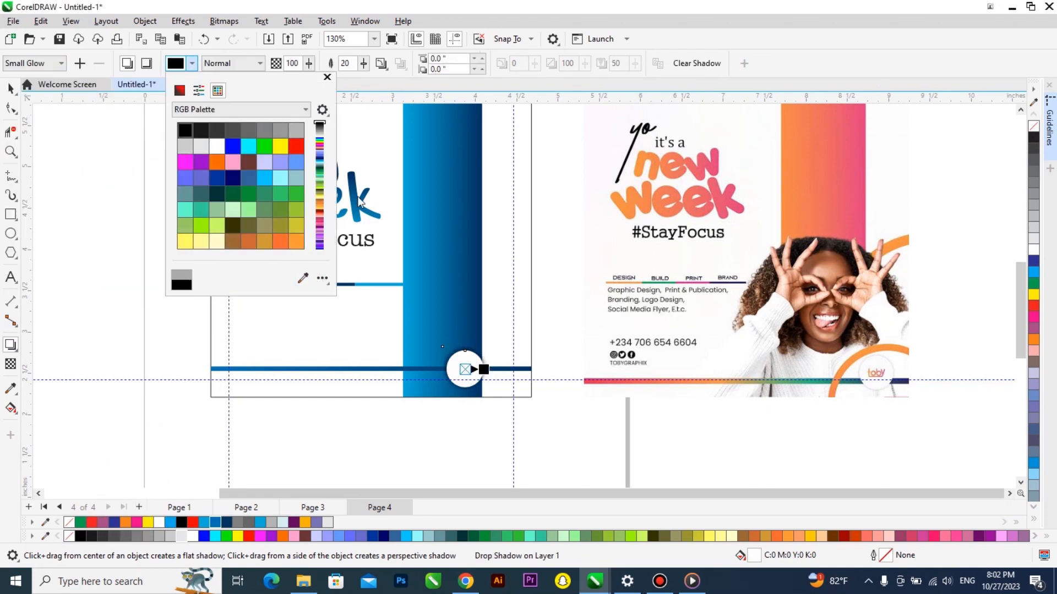
pyautogui.press('space')
pyautogui.click(361, 3)
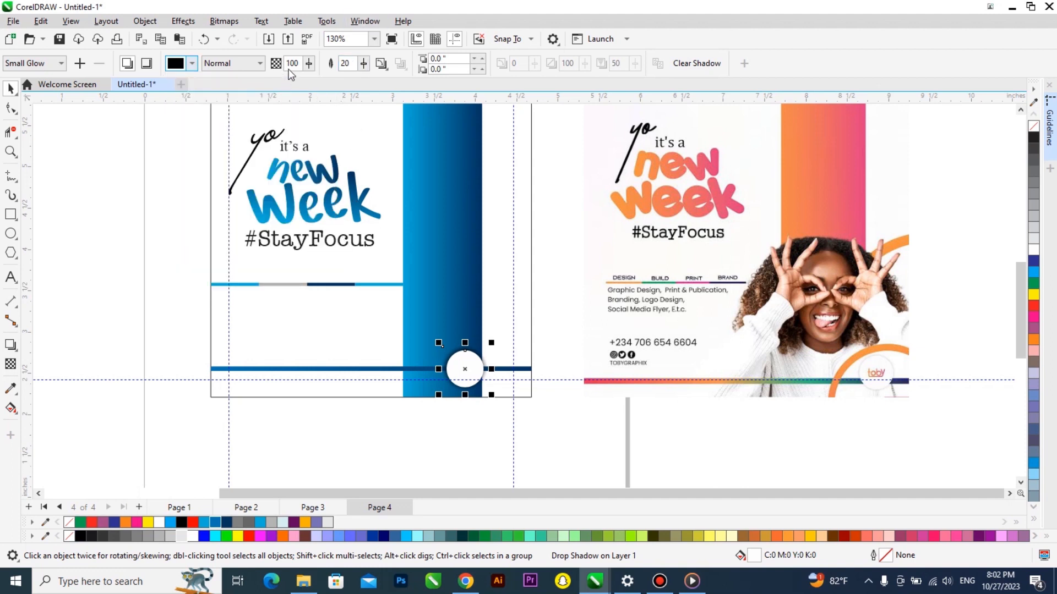
pyautogui.write('1')
pyautogui.press('Return')
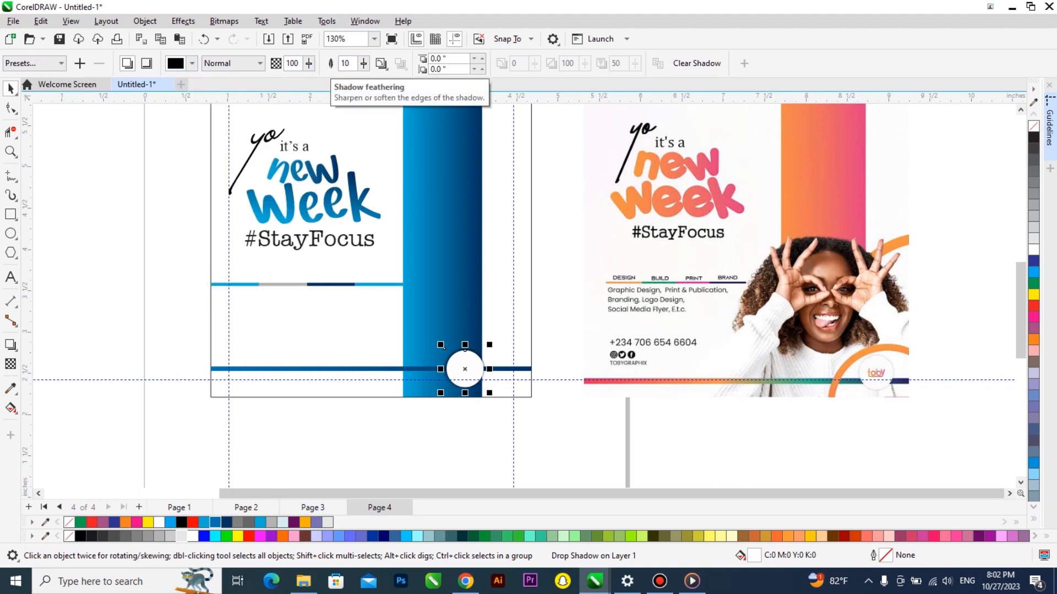
pyautogui.press('space')
pyautogui.click(11, 88)
# Copy the circular photo of the man from Page 1 to the empty area beside the page and return to Page 4
pyautogui.click(164, 166)
pyautogui.scroll(-2, 460, 298)
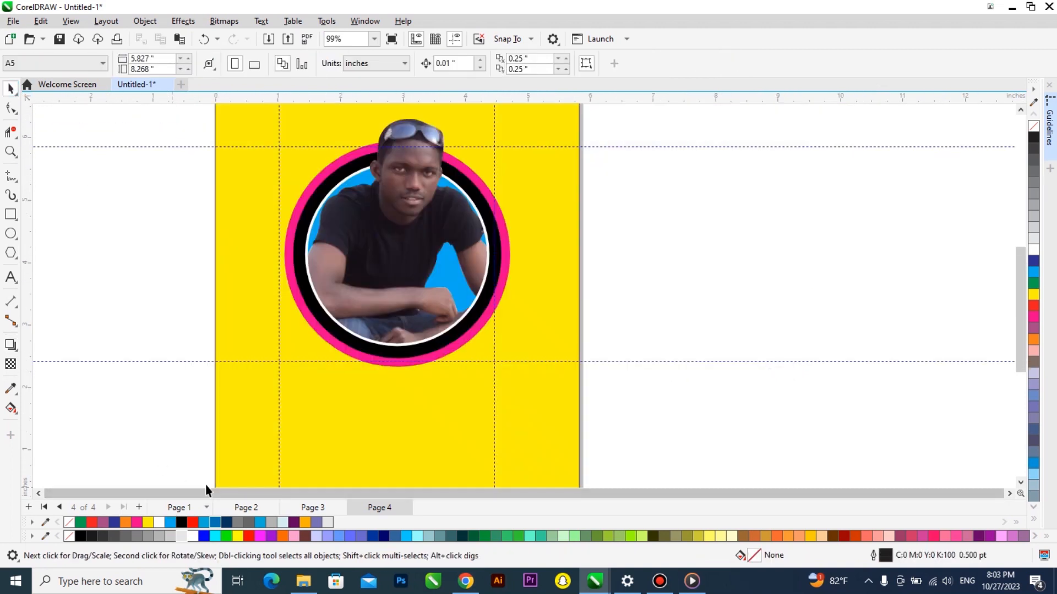
pyautogui.click(190, 508)
pyautogui.click(390, 264)
pyautogui.scroll(-3, 376, 307)
pyautogui.moveTo(384, 298); pyautogui.dragTo(710, 301)
pyautogui.rightClick(711, 302)
pyautogui.click(365, 507)
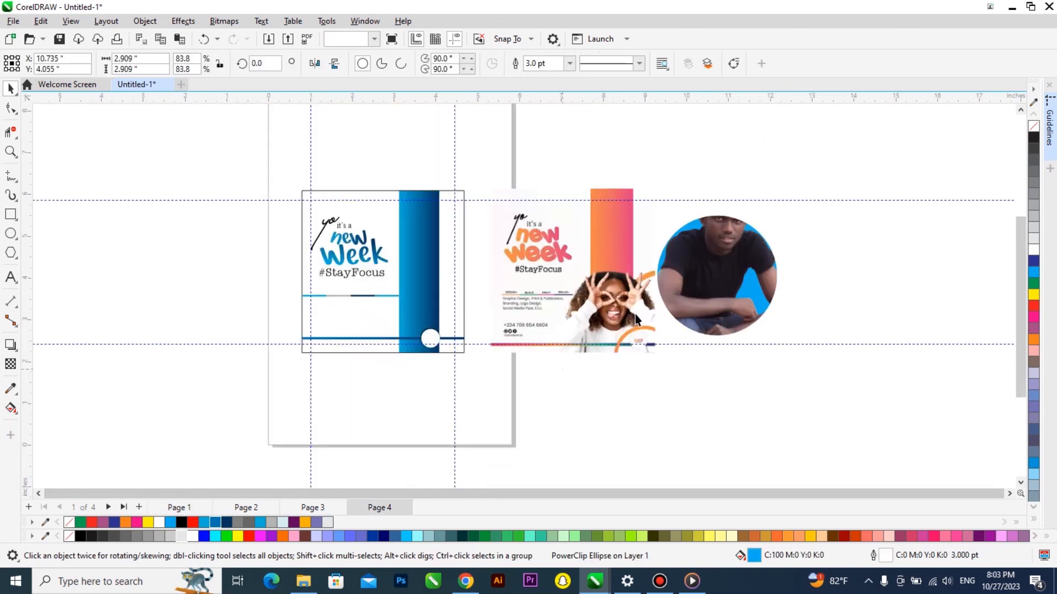
# Extract the man's photo from the copied PowerClip circle, move it clear and delete the empty blue circle
pyautogui.moveTo(192, 279); pyautogui.dragTo(187, 277)
pyautogui.rightClick(187, 277)
pyautogui.click(190, 298)
pyautogui.press('Escape')
pyautogui.moveTo(475, 408); pyautogui.dragTo(577, 411)
pyautogui.click(220, 282)
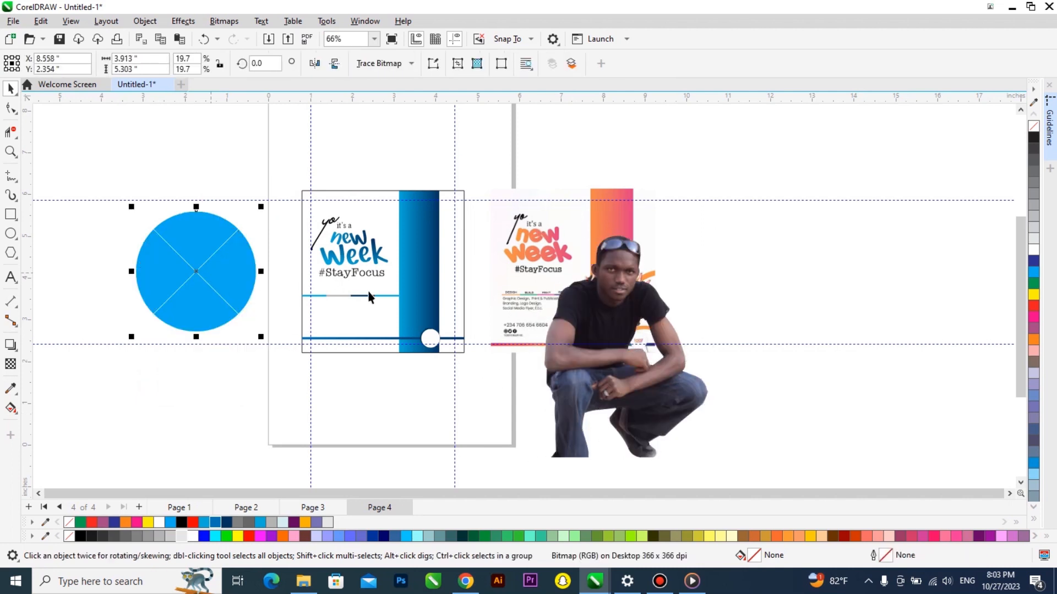
pyautogui.press('Delete')
# Move the man's photo over to the flyer and place it inside the square's PowerClip
pyautogui.scroll(1, 573, 304)
pyautogui.moveTo(585, 307); pyautogui.dragTo(299, 315)
pyautogui.click(277, 298)
pyautogui.moveTo(626, 288); pyautogui.dragTo(425, 232)
pyautogui.moveTo(424, 231); pyautogui.dragTo(322, 192)
pyautogui.click(361, 237)
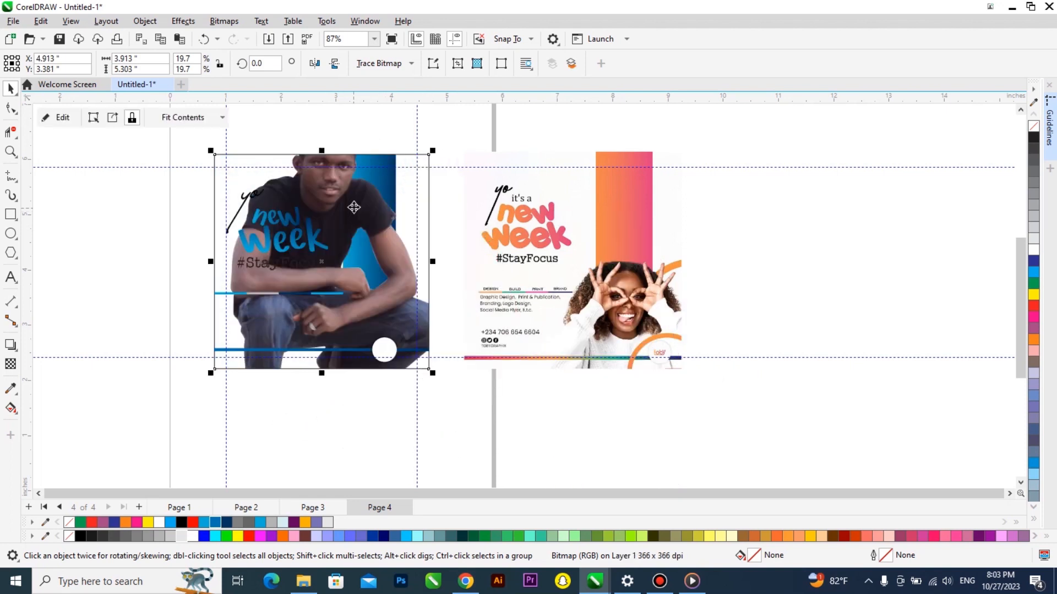
# Within the PowerClip, shift the man's photo to the flyer's lower-right corner and scale it to about 3.31 by 4.48 in
pyautogui.rightClick(353, 208)
pyautogui.press('e')
pyautogui.moveTo(368, 255); pyautogui.dragTo(437, 356)
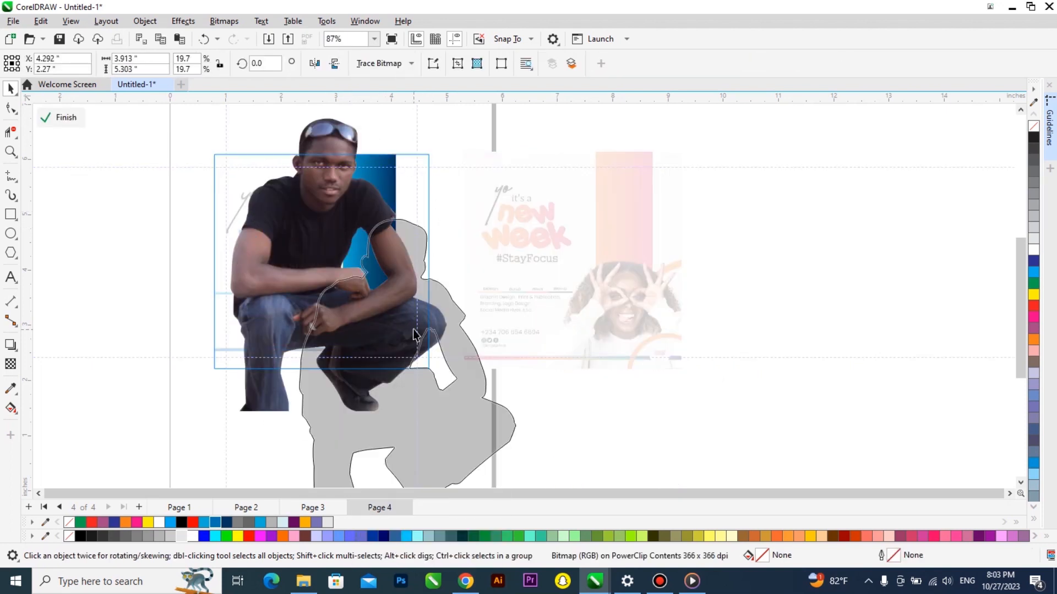
pyautogui.moveTo(381, 321); pyautogui.dragTo(372, 321)
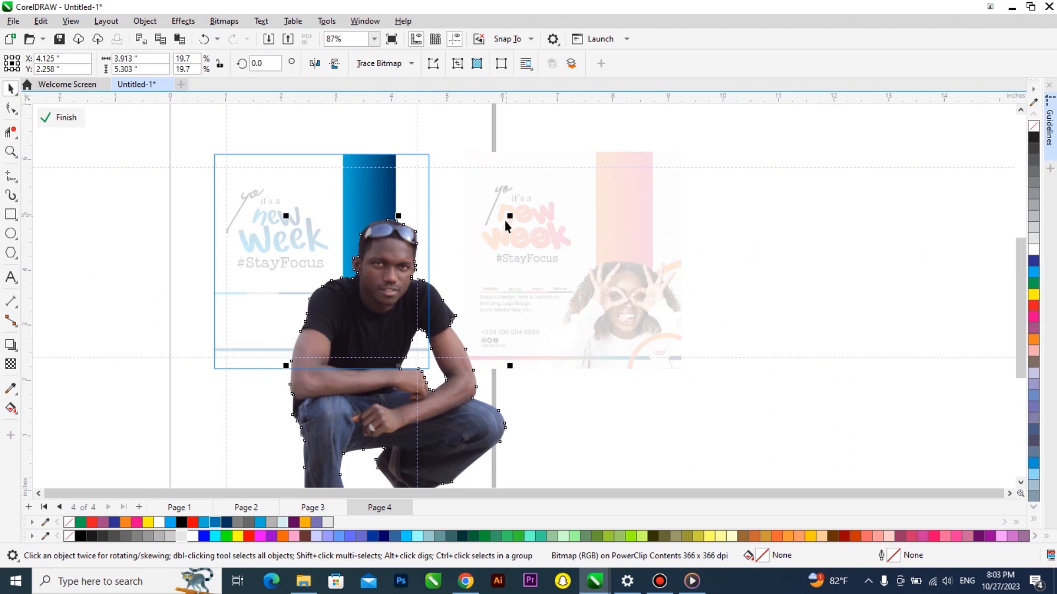
pyautogui.moveTo(510, 215); pyautogui.dragTo(493, 238)
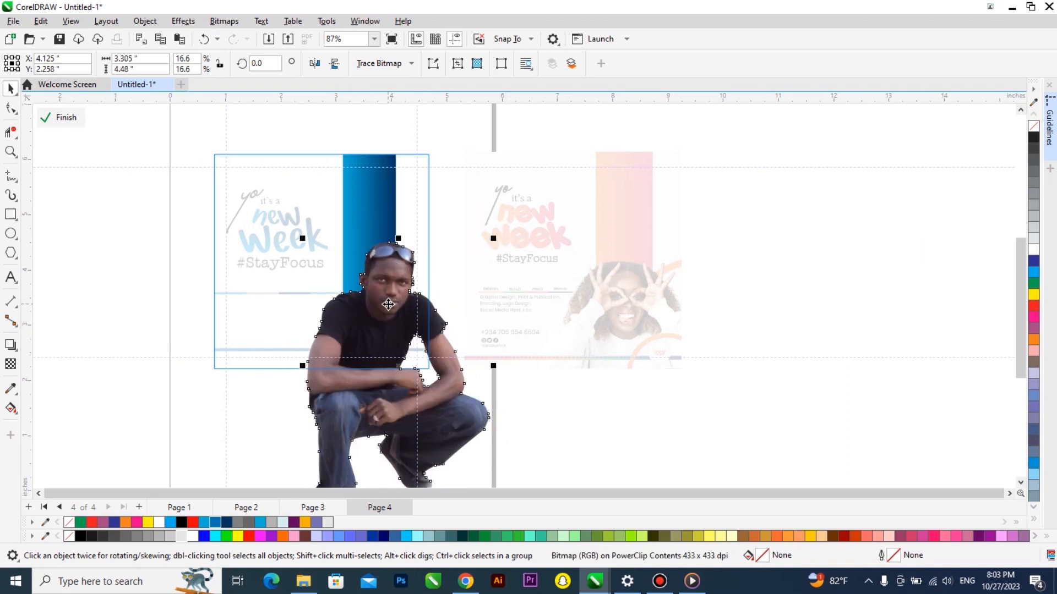
pyautogui.scroll(1, 388, 304)
pyautogui.moveTo(381, 316); pyautogui.dragTo(378, 318)
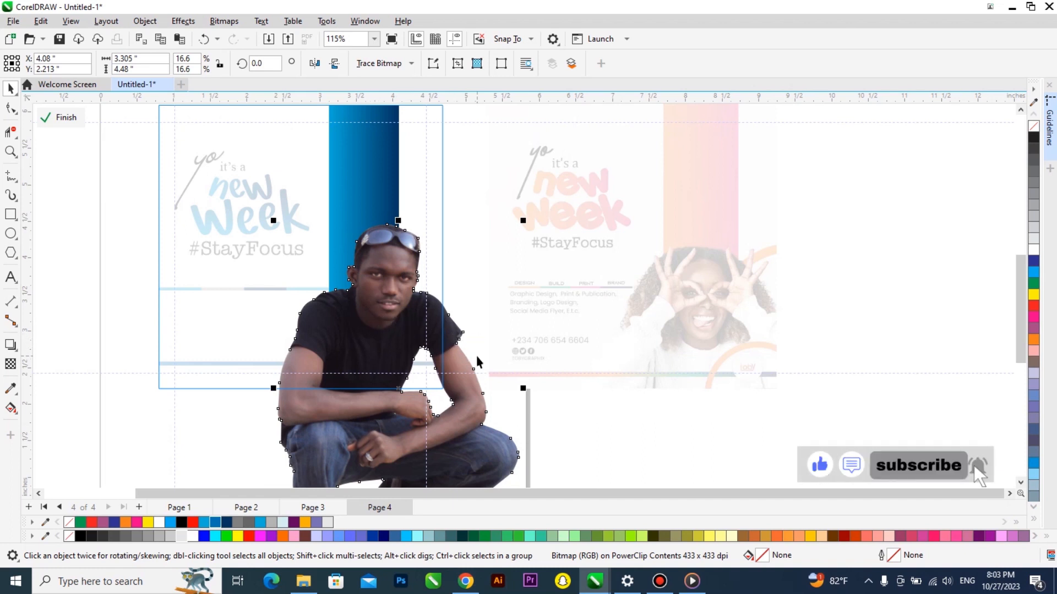
pyautogui.keyDown('ctrl'); pyautogui.click(630, 444); pyautogui.keyUp('ctrl')
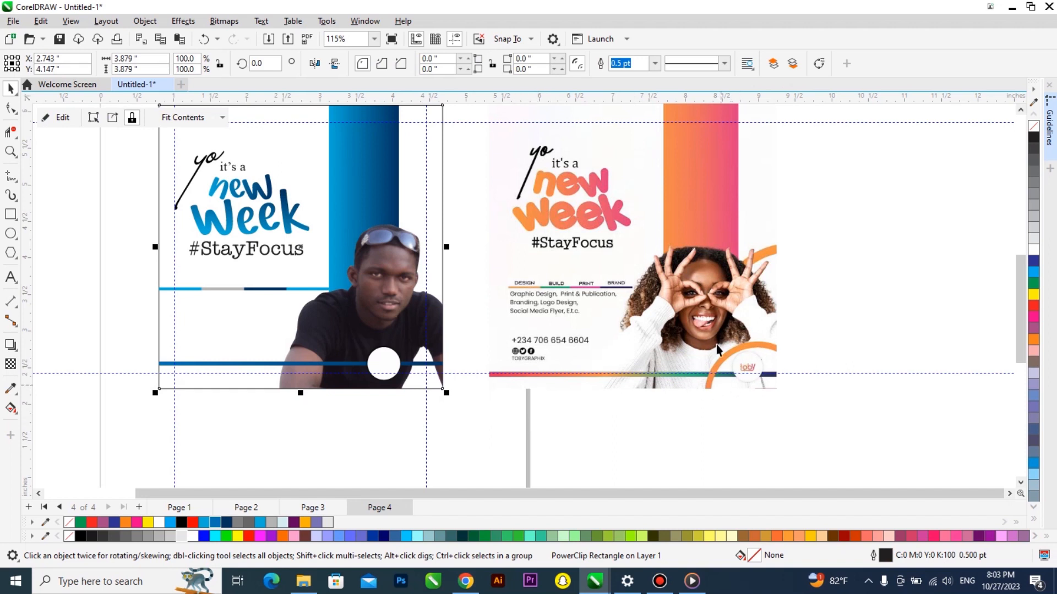
# Draw a circle inside the flyer's PowerClip, place a copy of it near the man's photo and enlarge it
pyautogui.scroll(-1, 522, 352)
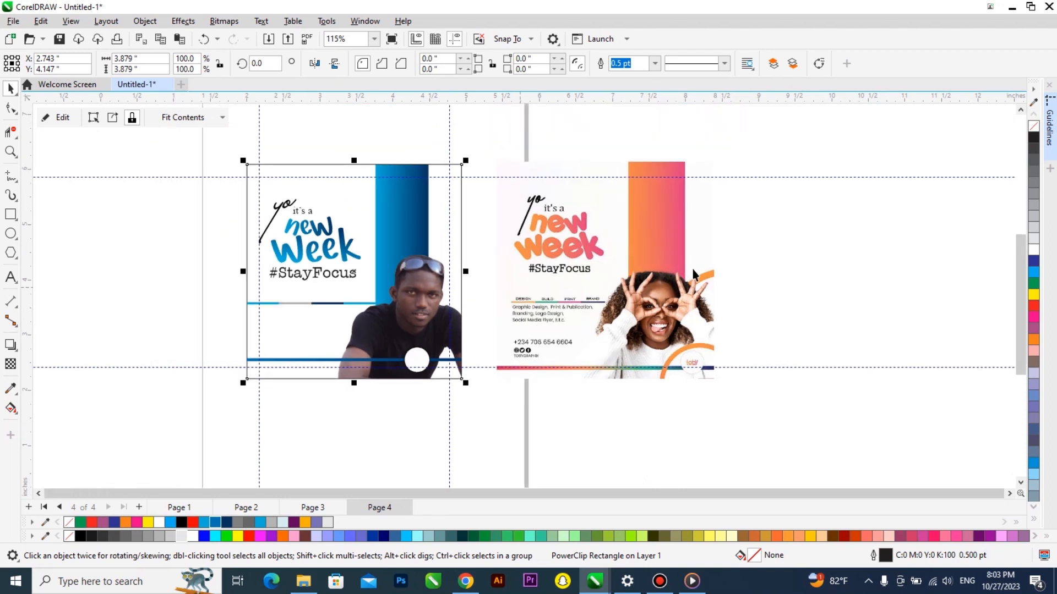
pyautogui.rightClick(424, 230)
pyautogui.click(435, 165)
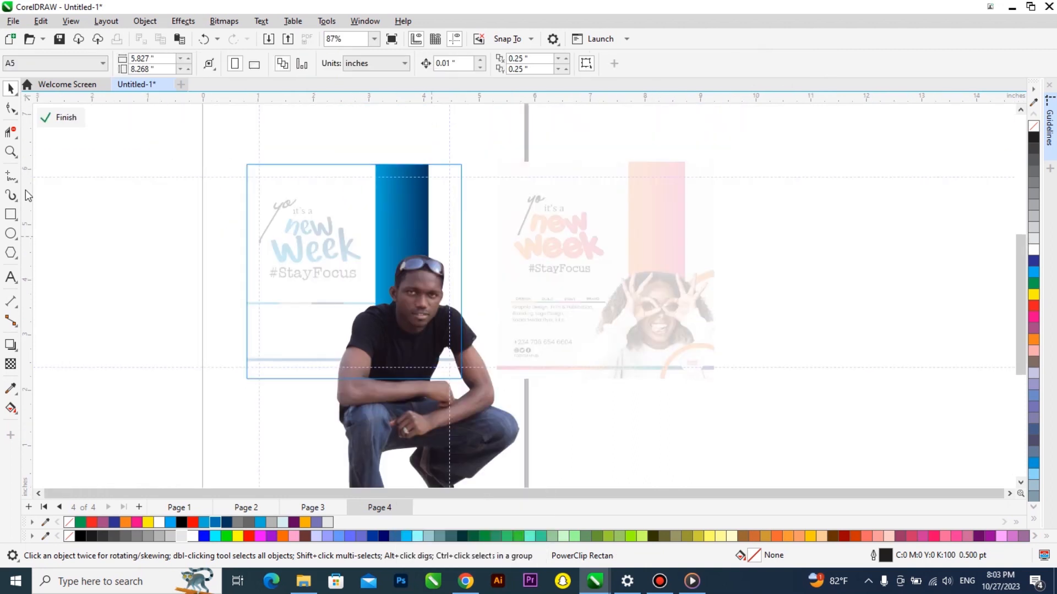
pyautogui.moveTo(141, 255); pyautogui.dragTo(247, 361)
pyautogui.press('space')
pyautogui.moveTo(201, 308)
pyautogui.mouseDown()
pyautogui.moveTo(450, 401)
pyautogui.moveTo(466, 377)
pyautogui.moveTo(474, 264)
pyautogui.mouseUp()
pyautogui.rightClick(474, 264)
pyautogui.moveTo(519, 330); pyautogui.dragTo(554, 364)
pyautogui.moveTo(510, 299); pyautogui.dragTo(550, 338)
# Trim the large circle into a ring with a smaller concentric one and copy the vertical strip's blue gradient fill onto it
pyautogui.moveTo(594, 221); pyautogui.dragTo(600, 227)
pyautogui.keyDown('shift'); pyautogui.click(493, 225); pyautogui.keyUp('shift')
pyautogui.click(405, 67)
pyautogui.click(496, 249)
pyautogui.click(468, 240)
pyautogui.press('Delete')
pyautogui.moveTo(418, 185); pyautogui.dragTo(491, 230)
pyautogui.click(524, 273)
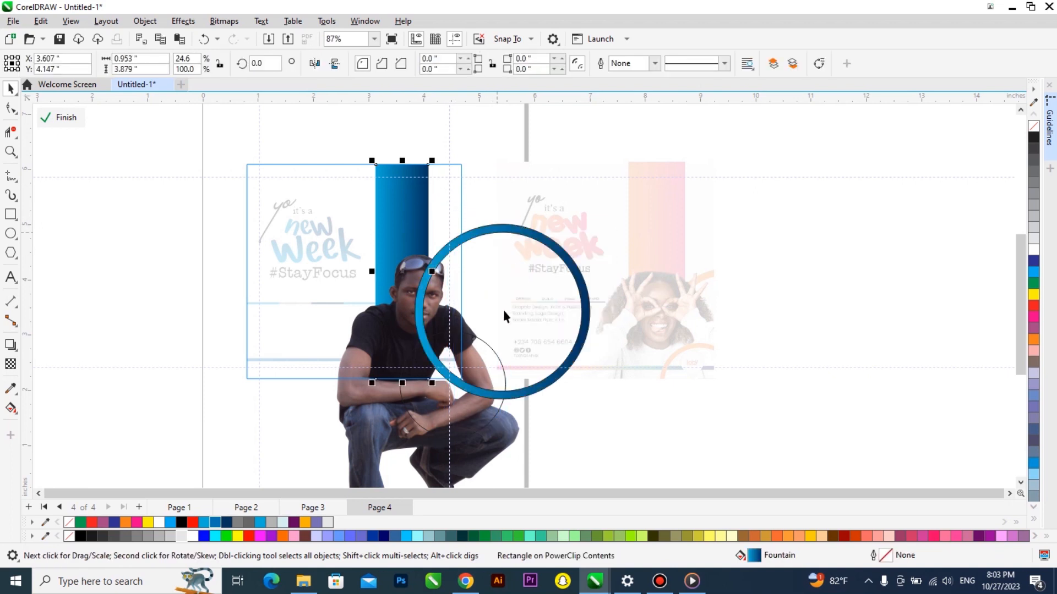
# Trim the smaller circle over the man's arms into a thin ring with a concentric inner circle, and delete the inner circle
pyautogui.click(482, 420)
pyautogui.scroll(3, 488, 431)
pyautogui.moveTo(519, 444); pyautogui.dragTo(520, 447)
pyautogui.keyDown('shift'); pyautogui.click(491, 414); pyautogui.keyUp('shift')
pyautogui.click(407, 62)
pyautogui.click(559, 298)
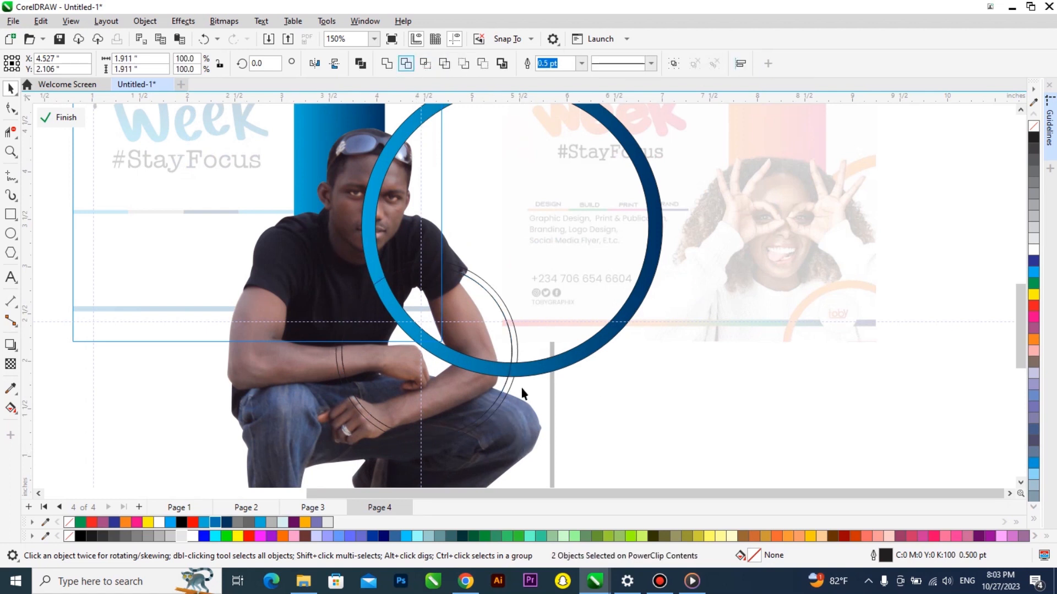
pyautogui.click(487, 396)
pyautogui.press('Delete')
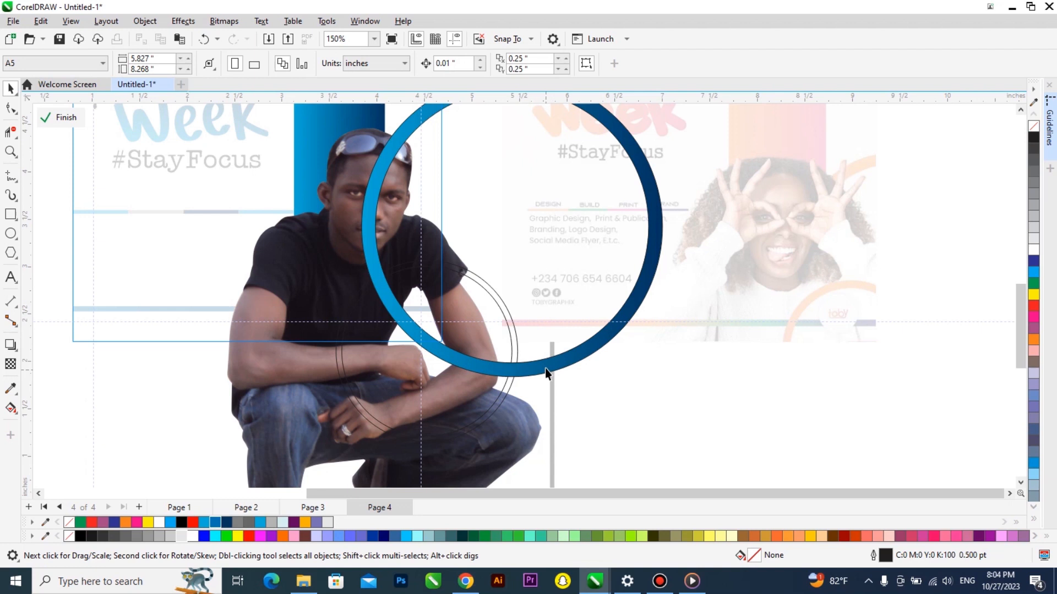
# Copy the large ring's blue gradient fill onto the small ring and remove the outlines from all the PowerClip contents
pyautogui.rightClick(505, 392)
pyautogui.click(551, 438)
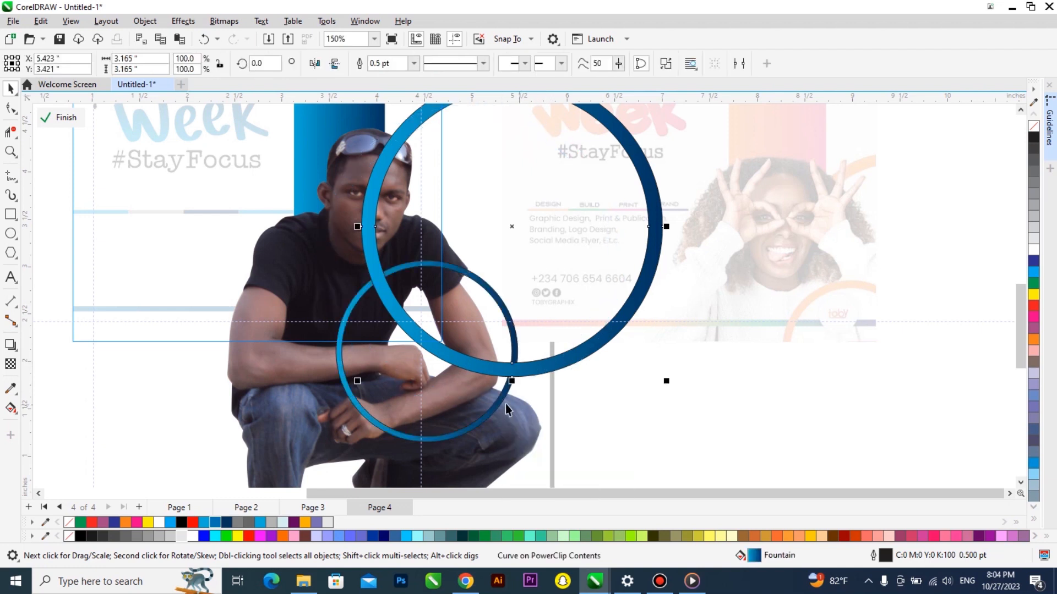
pyautogui.scroll(-2, 525, 392)
pyautogui.hotkey('ctrl', 'a')
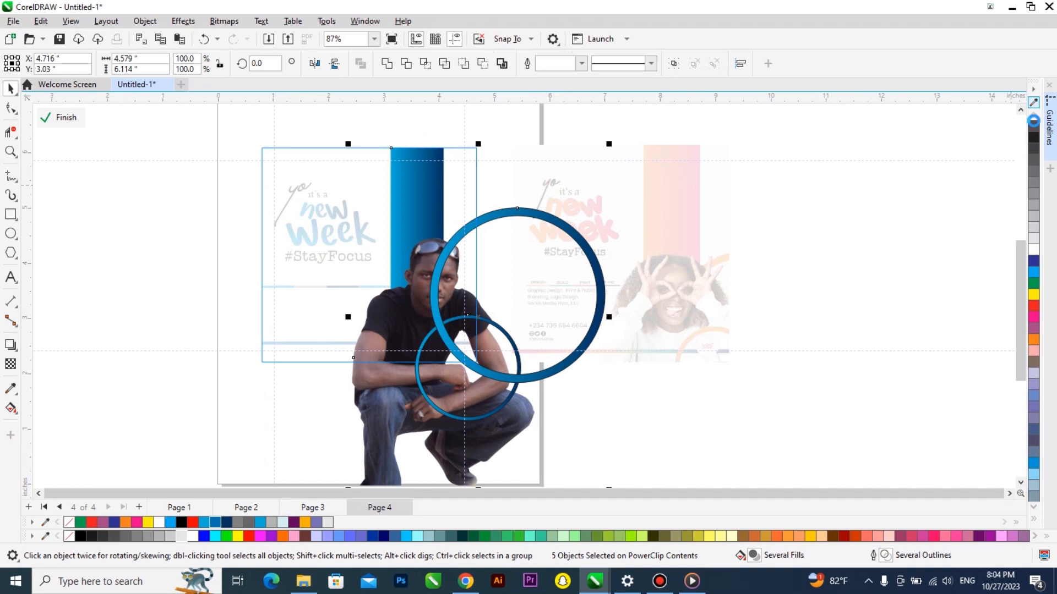
# Send the large ring behind the man's photo, enlarge it to about 3.891 in, move it lower and finish editing the PowerClip
pyautogui.click(588, 259)
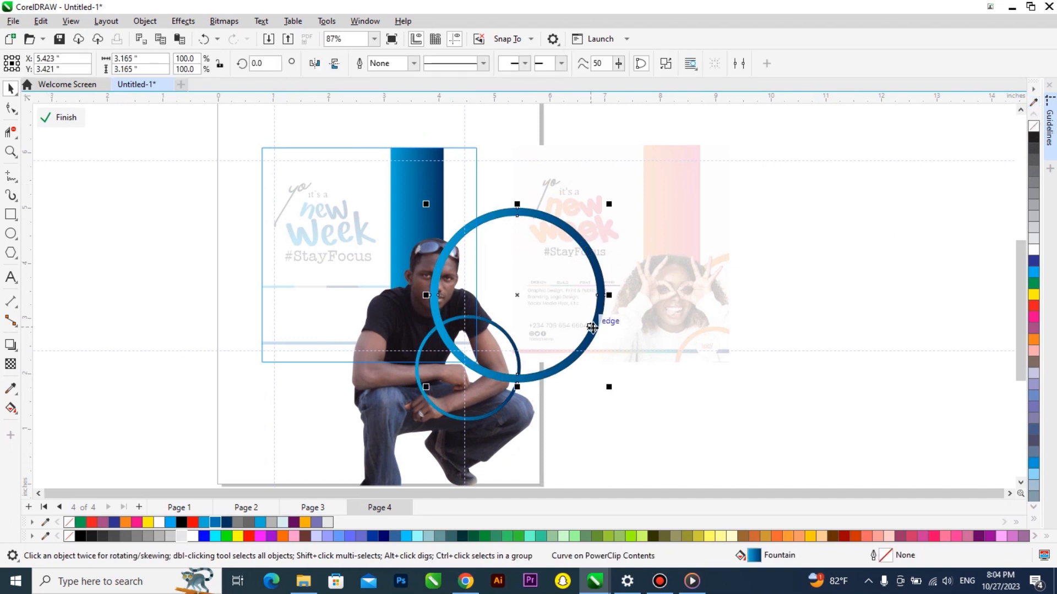
pyautogui.hotkey('ctrl', 'pagedown')
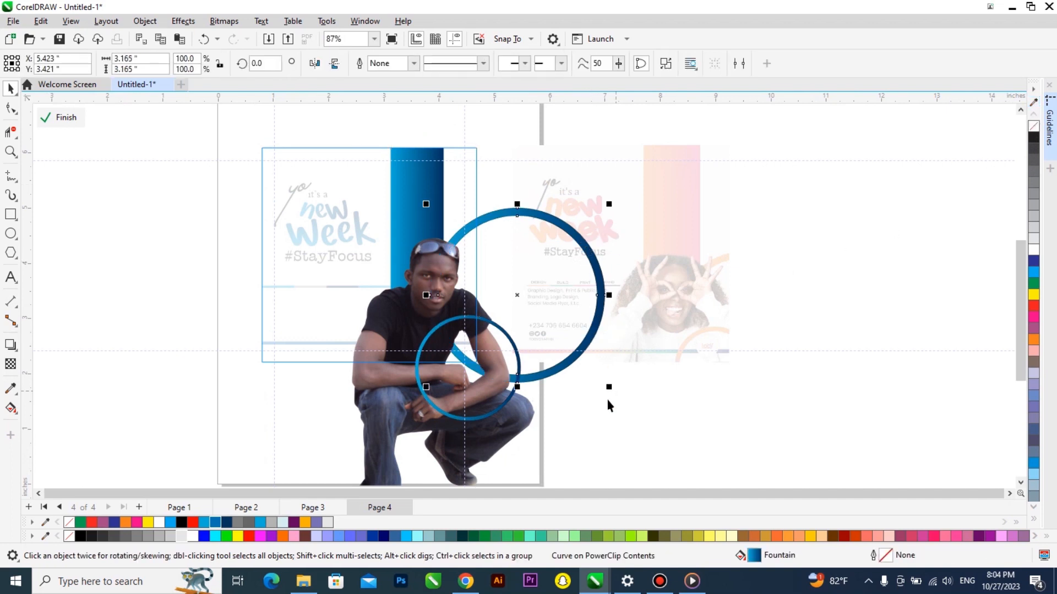
pyautogui.moveTo(608, 388); pyautogui.dragTo(629, 407)
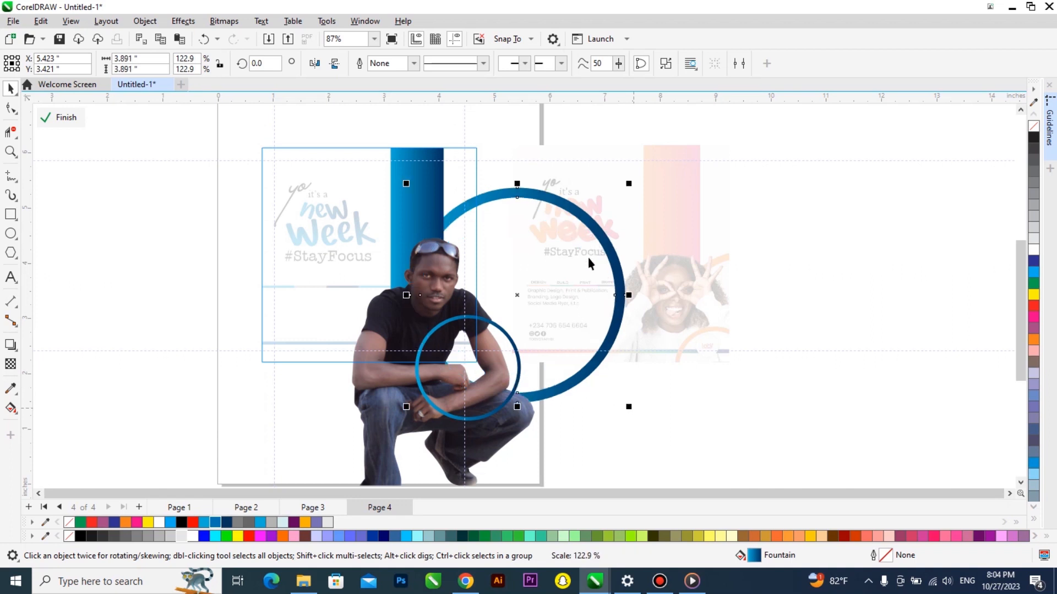
pyautogui.moveTo(599, 238); pyautogui.dragTo(600, 272)
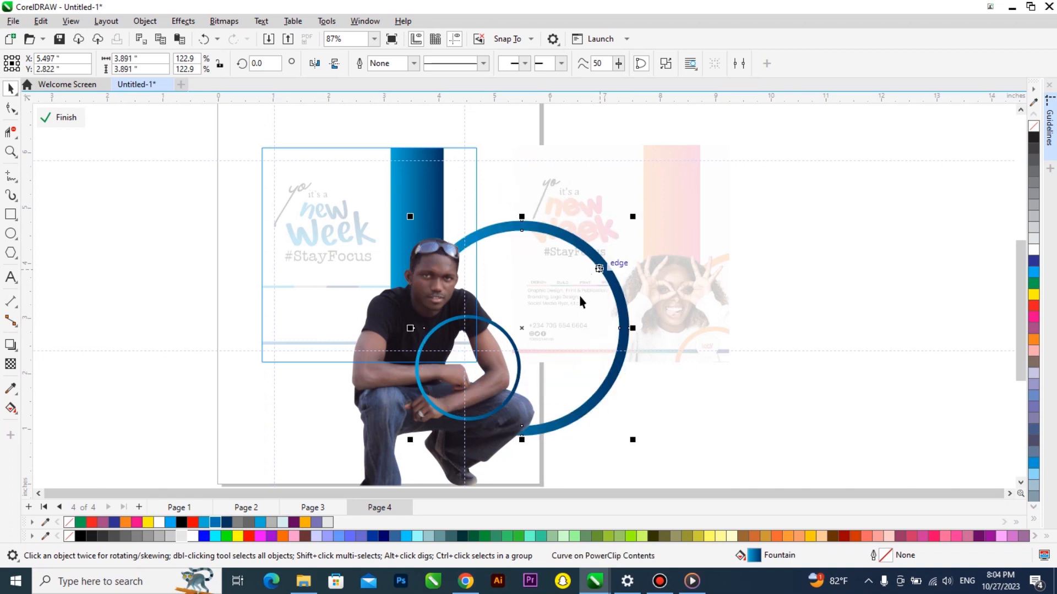
pyautogui.keyDown('ctrl'); pyautogui.click(727, 428); pyautogui.keyUp('ctrl')
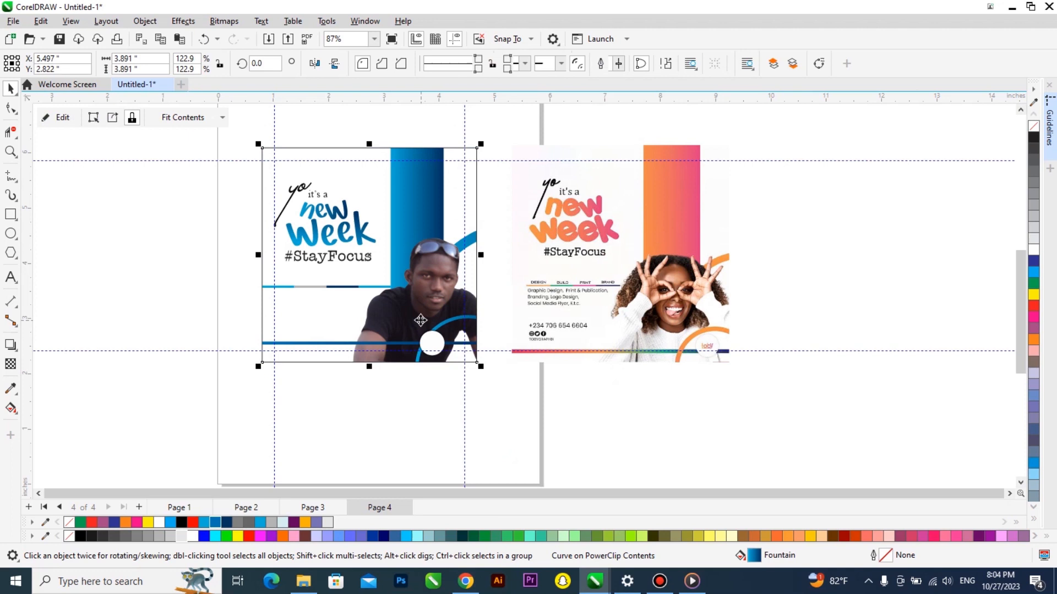
pyautogui.scroll(2, 421, 320)
pyautogui.scroll(4, 451, 354)
pyautogui.moveTo(440, 347); pyautogui.dragTo(339, 284)
pyautogui.press('c')
pyautogui.moveTo(488, 437); pyautogui.dragTo(369, 265)
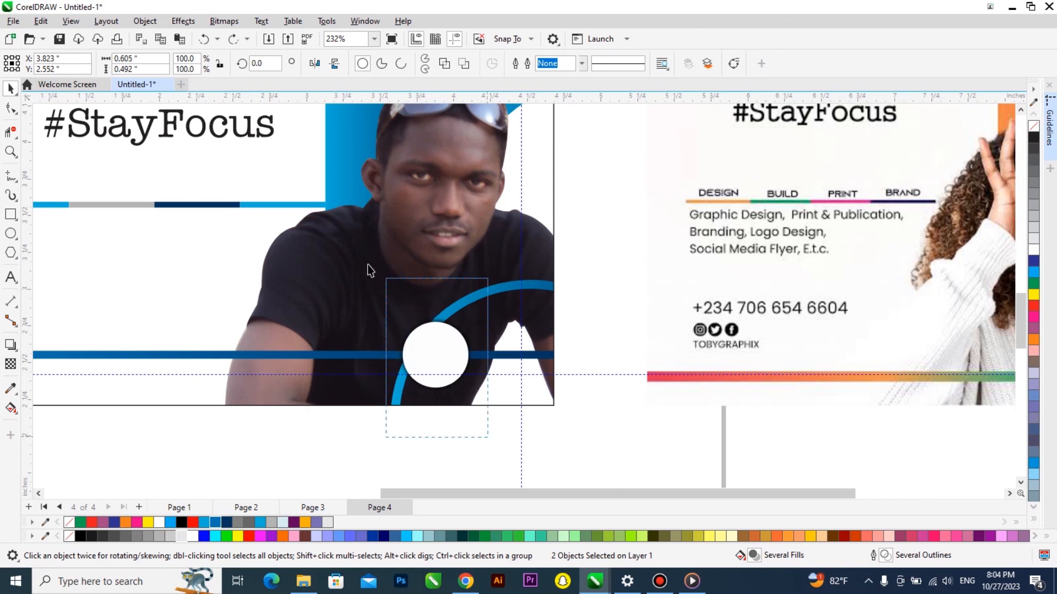
pyautogui.hotkey('ctrl', 'z')
pyautogui.hotkey('ctrl', 'z')
# Move the white logo circle slightly up and left so it sits on the small ring's arc, matching the reference flyer
pyautogui.scroll(3, 461, 365)
pyautogui.scroll(1, 454, 351)
pyautogui.moveTo(440, 346); pyautogui.dragTo(408, 336)
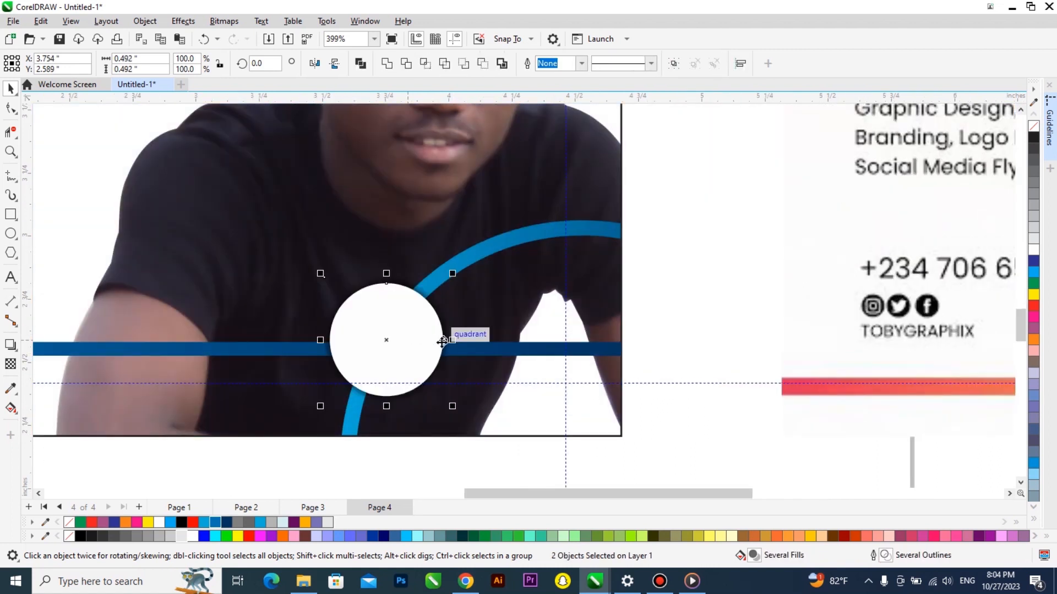
pyautogui.scroll(-4, 441, 343)
pyautogui.scroll(-3, 438, 352)
pyautogui.click(600, 243)
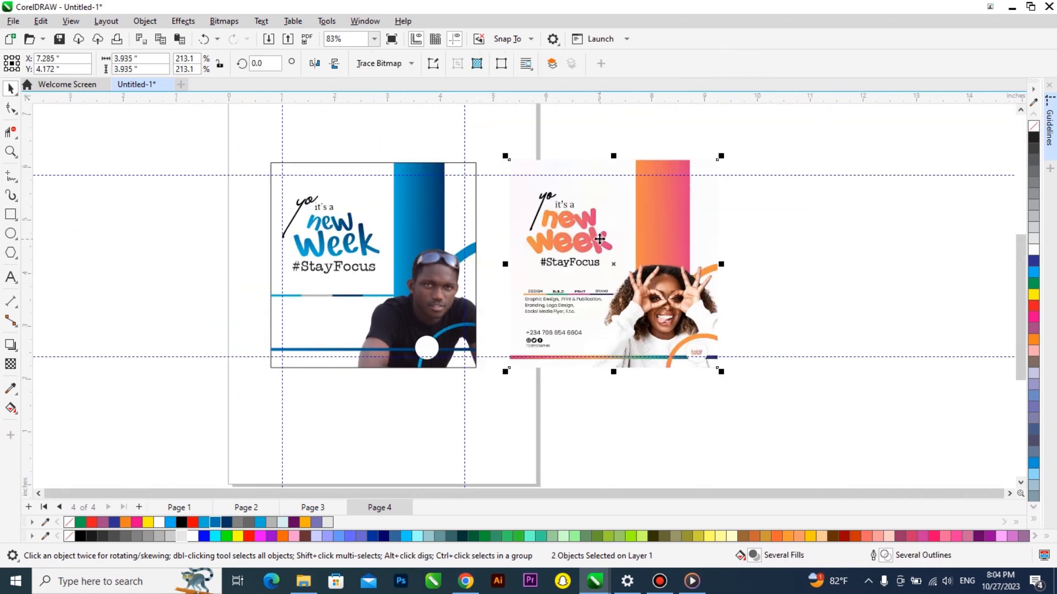
pyautogui.scroll(1, 409, 240)
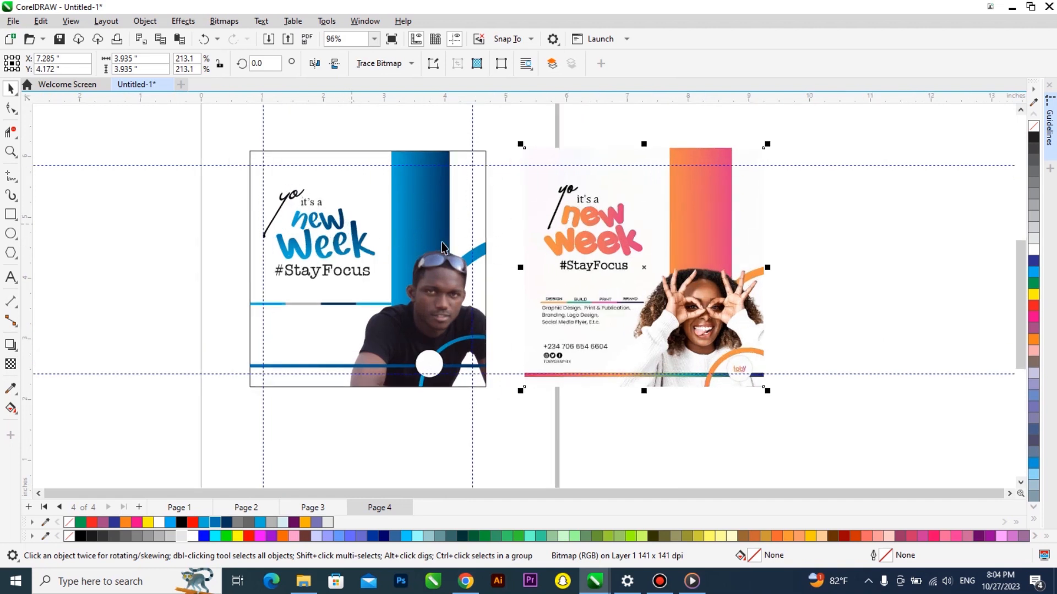
pyautogui.scroll(1, 328, 190)
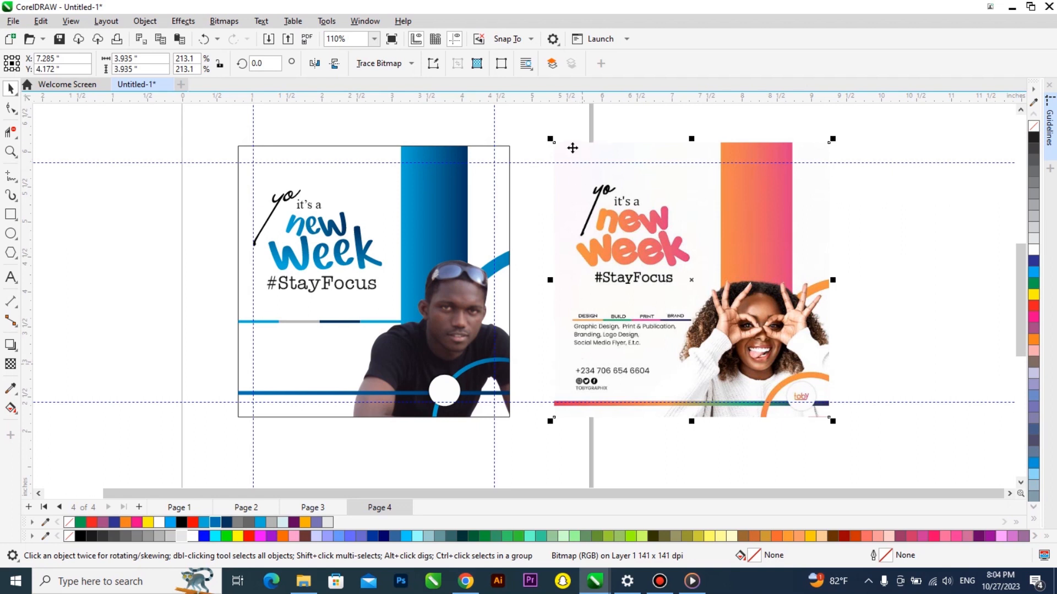
# Inside the flyer's PowerClip, draw a rectangle about 2.125 by 4.146 in over the left part and fill it light blue (C15 M0 Y4 K0)
pyautogui.doubleClick(370, 160)
pyautogui.click(12, 215)
pyautogui.moveTo(229, 135); pyautogui.dragTo(378, 425)
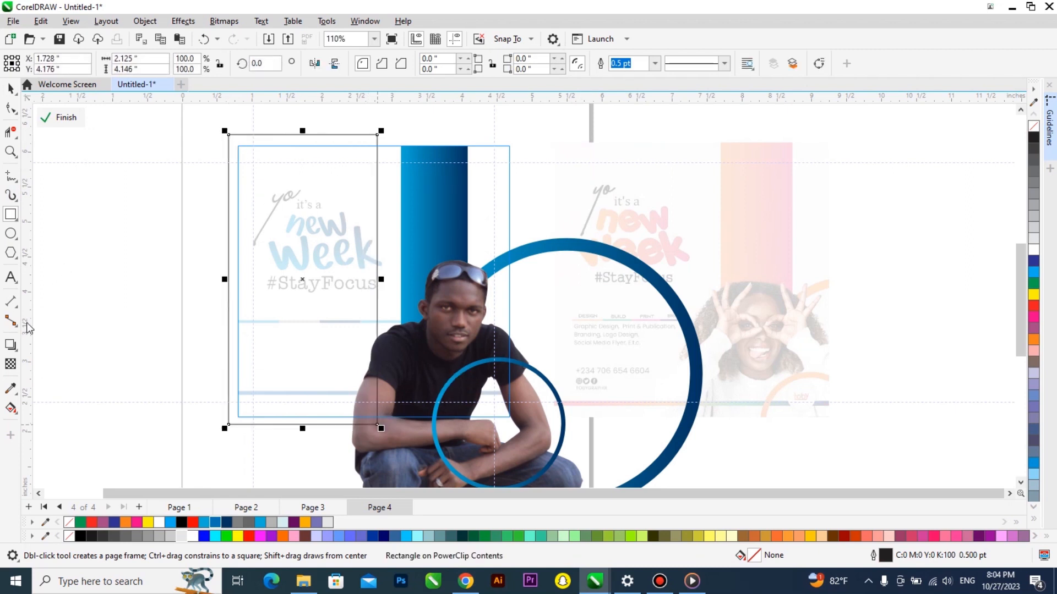
pyautogui.press('space')
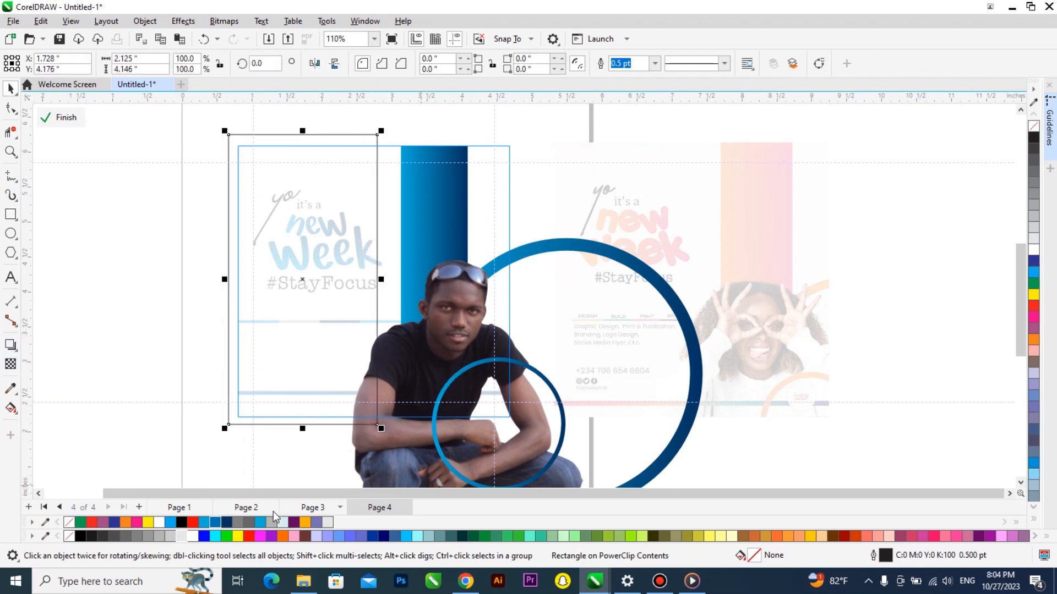
pyautogui.click(282, 522)
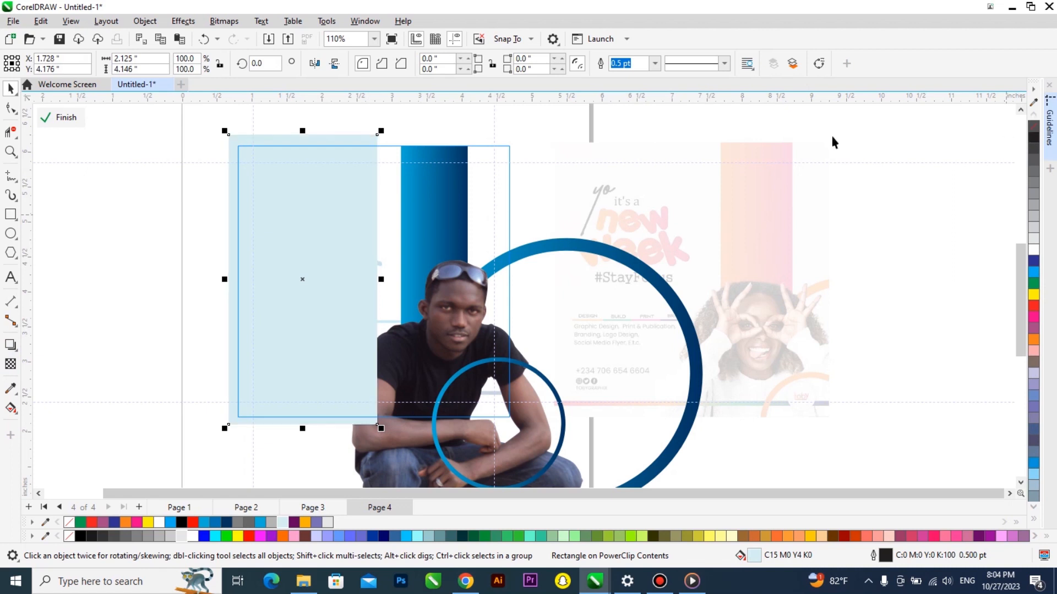
# Fade the light-blue rectangle out toward its right side with a linear transparency and finish editing the PowerClip
pyautogui.click(10, 364)
pyautogui.moveTo(200, 262); pyautogui.dragTo(342, 260)
pyautogui.moveTo(257, 260); pyautogui.dragTo(255, 261)
pyautogui.click(47, 123)
pyautogui.press('space')
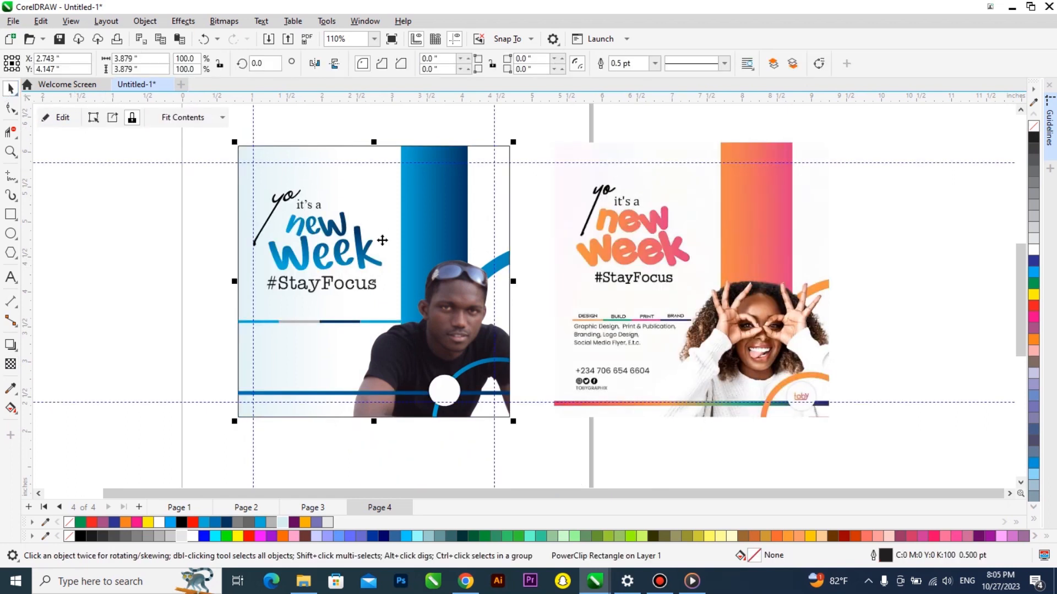
# Add a new page after Page 4
pyautogui.press('pagedown')
pyautogui.press('Return')
pyautogui.scroll(-1, 574, 340)
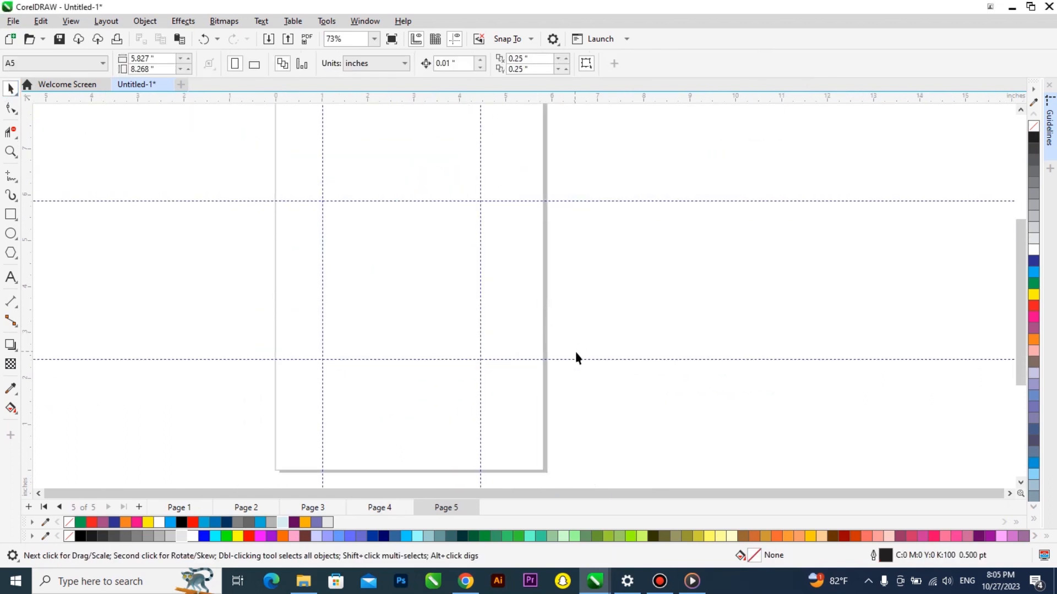
# Delete the two horizontal and two vertical guidelines crossing the new page
pyautogui.click(580, 360)
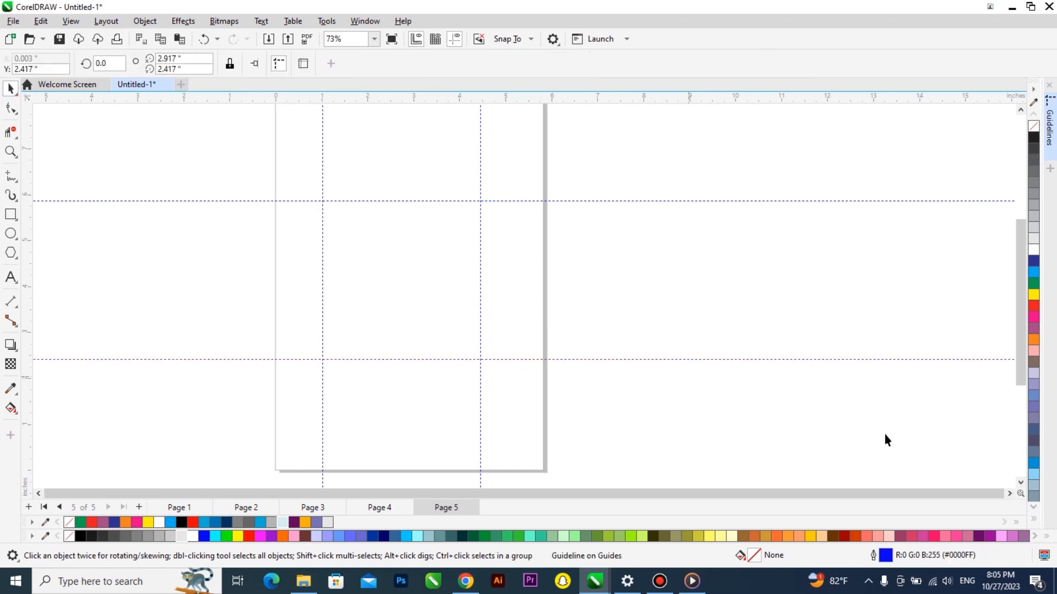
pyautogui.press('Delete')
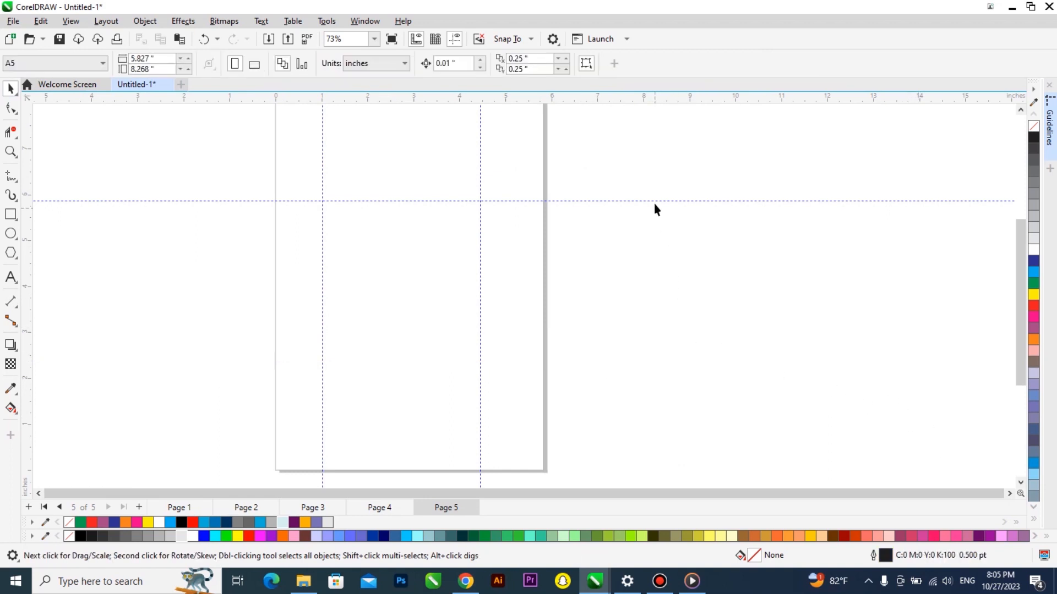
pyautogui.click(610, 202)
pyautogui.press('Delete')
pyautogui.click(481, 204)
pyautogui.press('Delete')
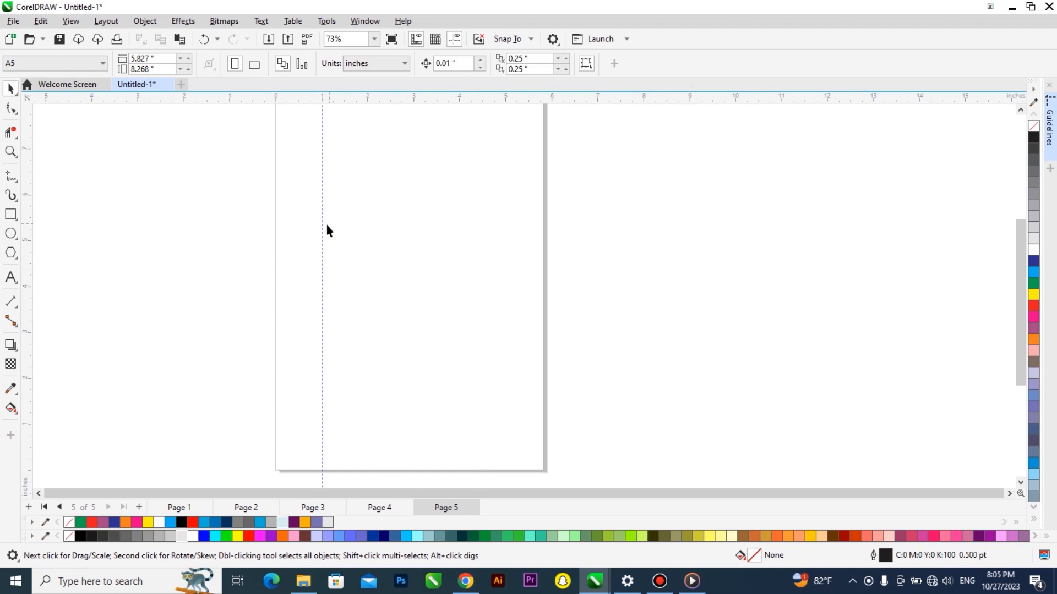
pyautogui.click(324, 226)
pyautogui.press('Delete')
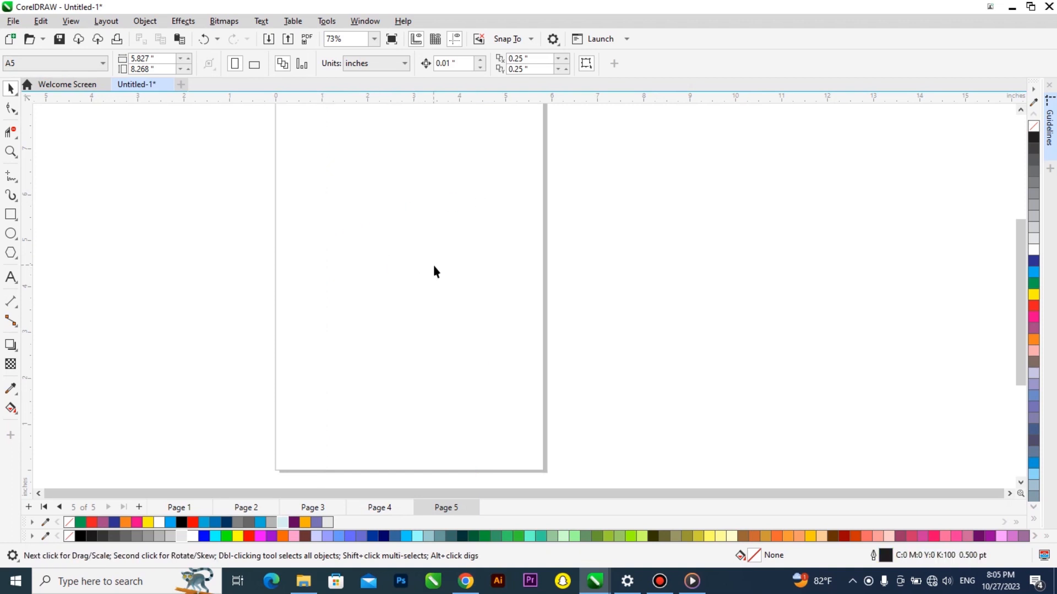
# Switch to File Explorer and bring the purple and orange "TRUE GOD" hairstyle flyer from the Downloads folder onto the new page
pyautogui.click(304, 582)
pyautogui.click(75, 210)
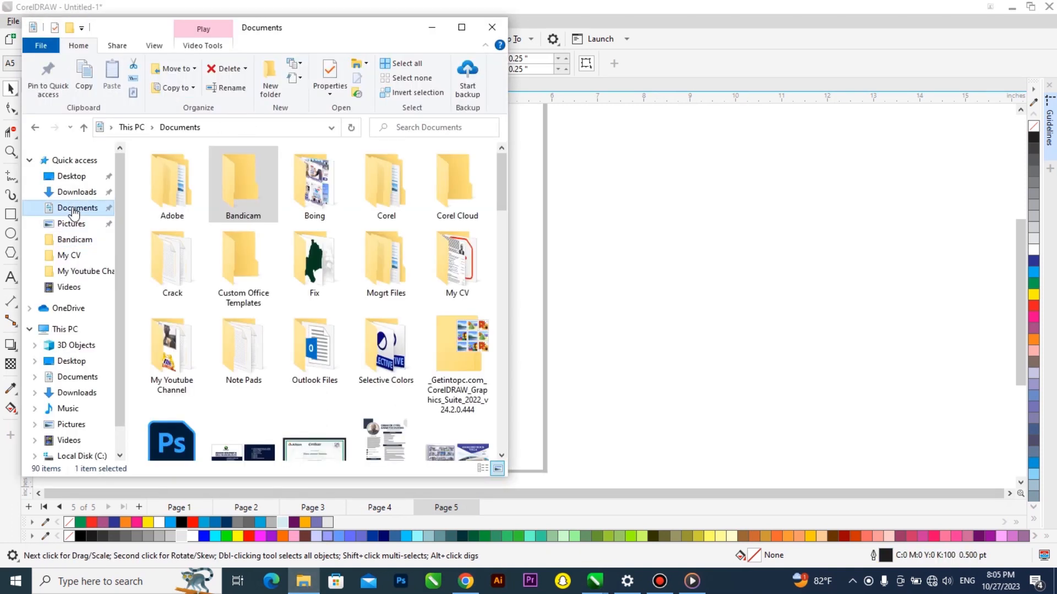
pyautogui.click(77, 192)
pyautogui.scroll(-10, 240, 282)
pyautogui.scroll(-12, 261, 325)
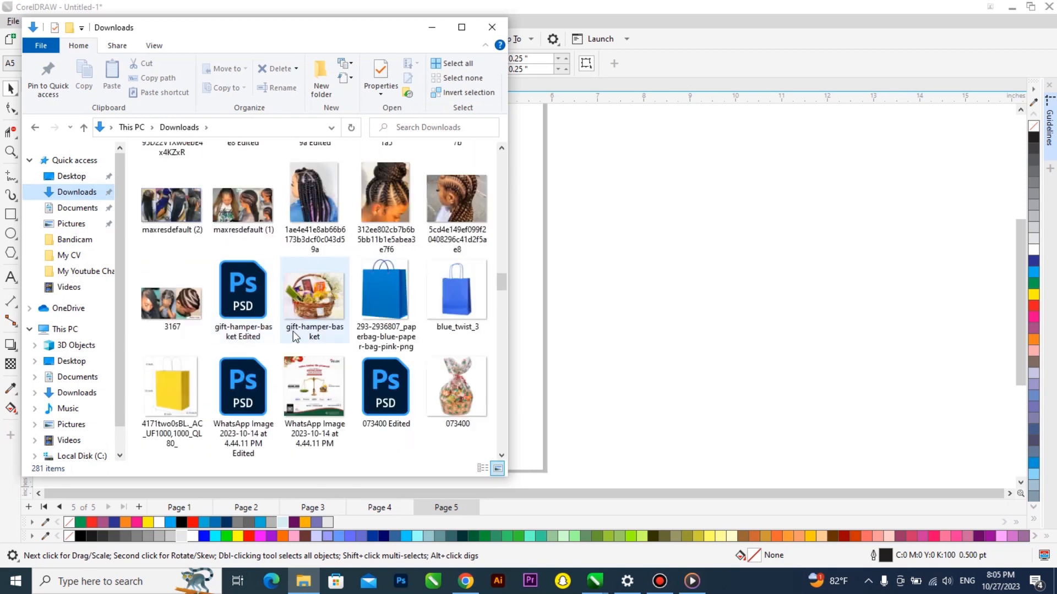
pyautogui.scroll(8, 292, 331)
pyautogui.scroll(-4, 311, 337)
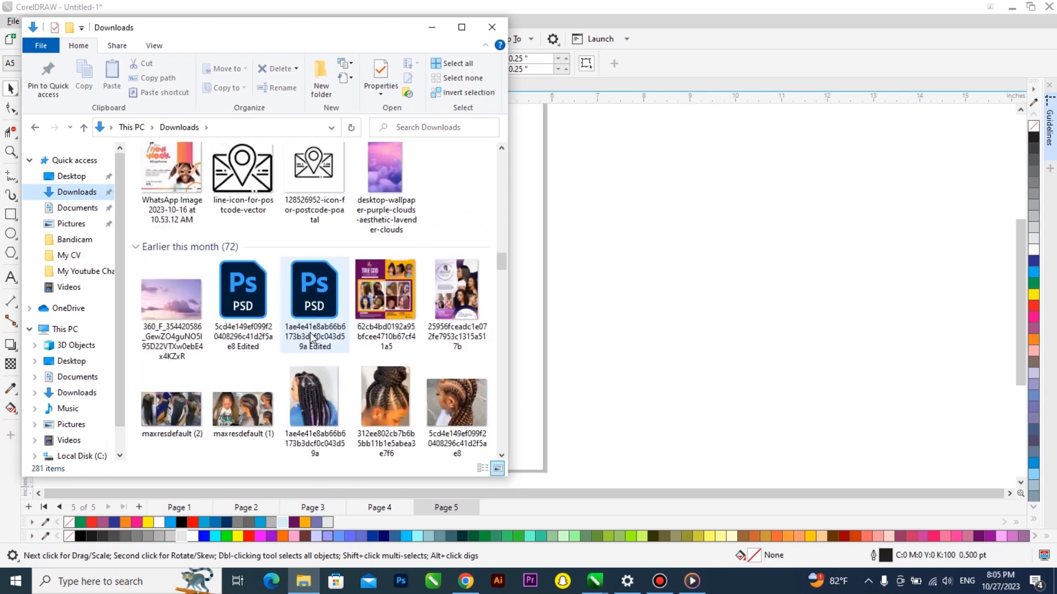
pyautogui.scroll(-3, 311, 337)
pyautogui.scroll(2, 312, 337)
pyautogui.moveTo(382, 190); pyautogui.dragTo(640, 229)
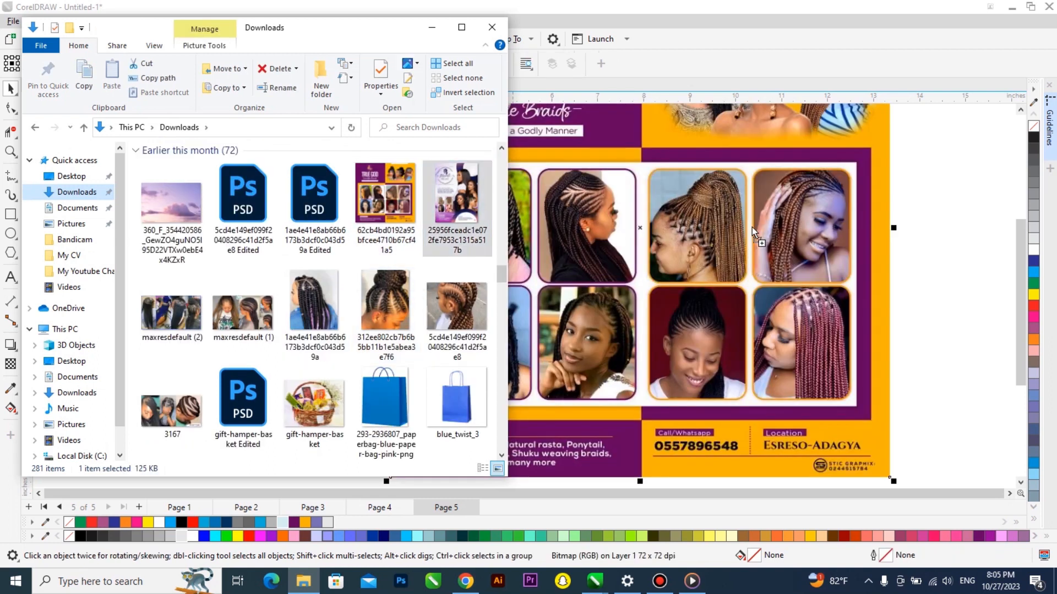
pyautogui.click(701, 238)
# Scale the "TRUE GOD" reference flyer down to about 3.2 by 3.2 in and move it over the page's left edge
pyautogui.scroll(-2, 534, 300)
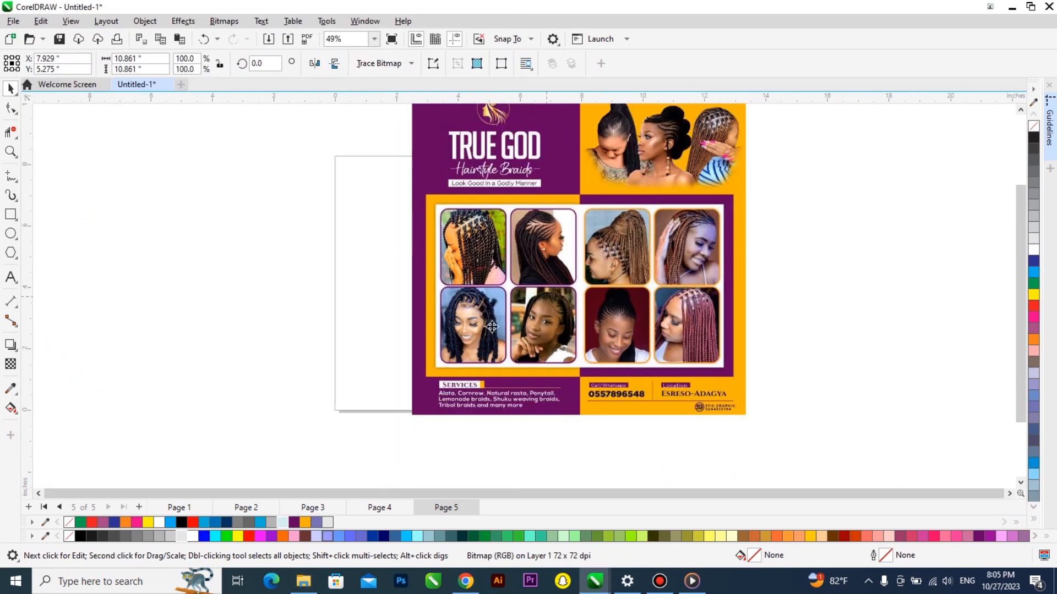
pyautogui.moveTo(554, 328); pyautogui.dragTo(358, 347)
pyautogui.moveTo(555, 436); pyautogui.dragTo(443, 329)
pyautogui.scroll(1, 443, 330)
pyautogui.moveTo(481, 363); pyautogui.dragTo(462, 340)
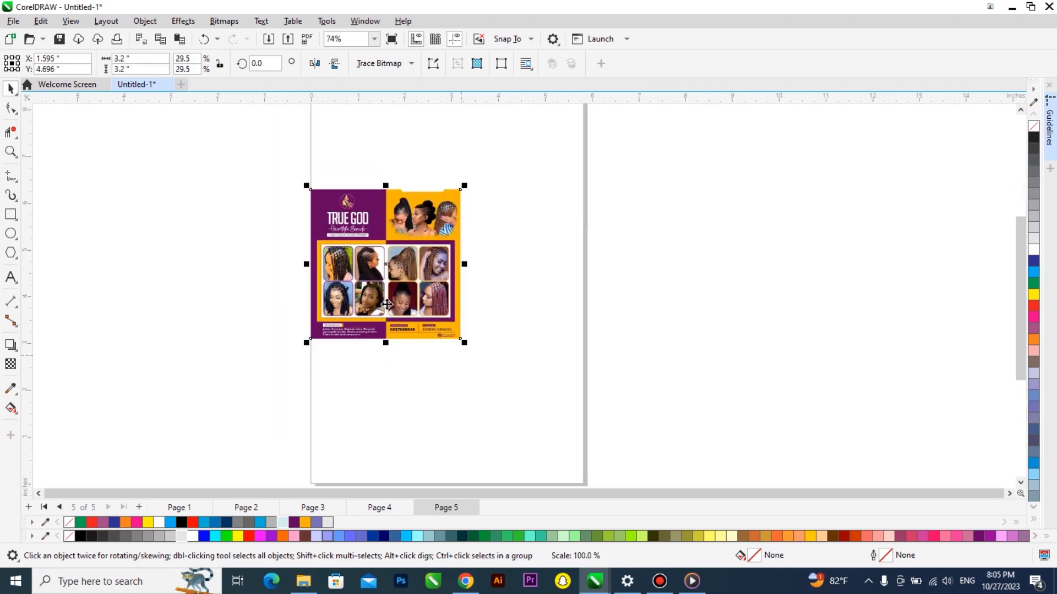
pyautogui.click(579, 266)
pyautogui.click(249, 69)
pyautogui.moveTo(392, 262); pyautogui.dragTo(290, 275)
# Draw a square about 3.586 in wide beside the reference flyer and make a half-width copy of it covering its left half
pyautogui.moveTo(388, 198); pyautogui.dragTo(556, 366)
pyautogui.scroll(1, 378, 295)
pyautogui.press('space')
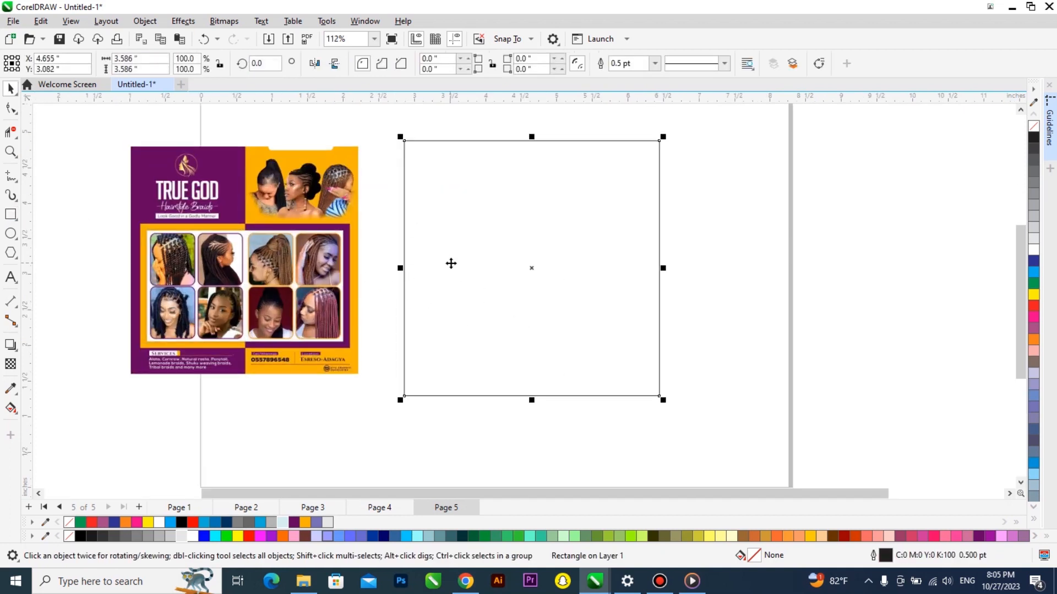
pyautogui.moveTo(663, 268); pyautogui.dragTo(538, 256)
pyautogui.moveTo(538, 255); pyautogui.dragTo(537, 254)
# Add two concentric rectangles across the middle of the square, sizing the inner one to about 3.026 by 1.633 in
pyautogui.click(595, 217)
pyautogui.moveTo(533, 137); pyautogui.dragTo(545, 220)
pyautogui.moveTo(664, 290); pyautogui.dragTo(652, 292)
pyautogui.moveTo(651, 366); pyautogui.dragTo(636, 371)
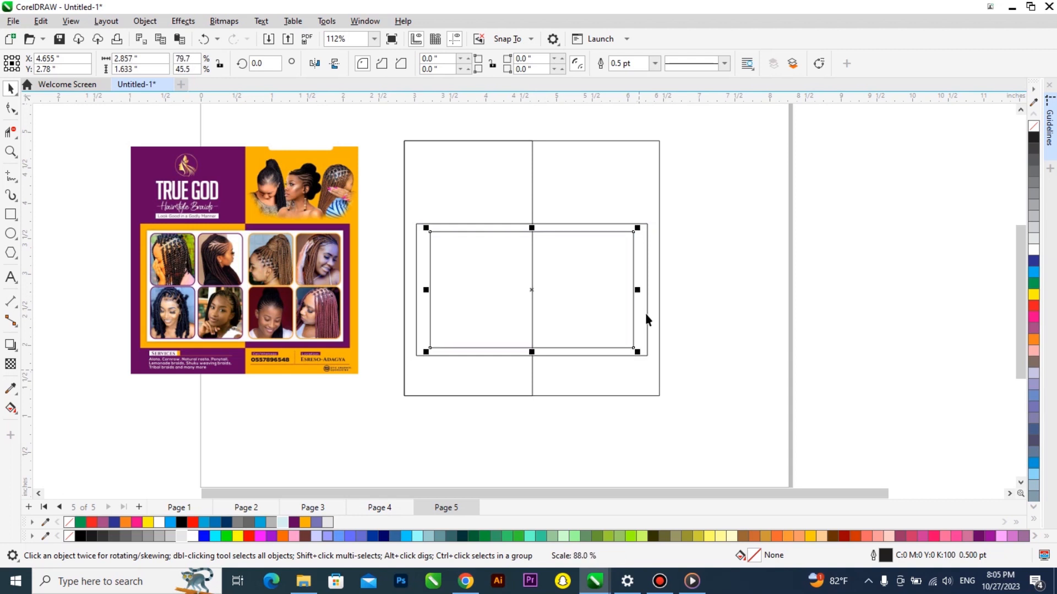
pyautogui.scroll(1, 645, 313)
pyautogui.moveTo(631, 278); pyautogui.dragTo(642, 290)
pyautogui.scroll(-1, 599, 310)
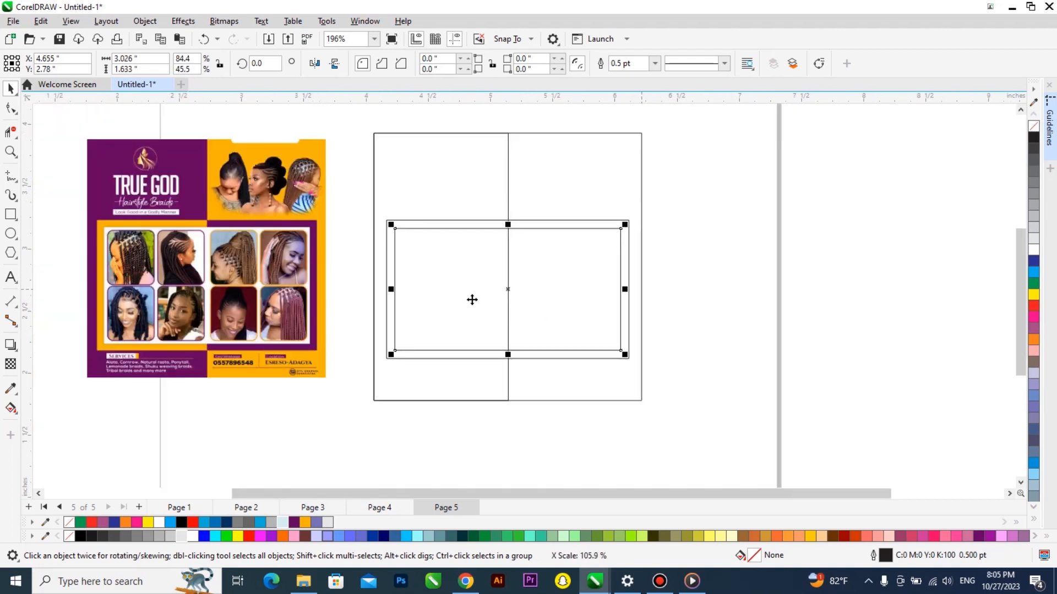
# Make a half-width copy of the innermost rectangle, about 1.521 in wide, covering its left half
pyautogui.click(622, 288)
pyautogui.click(610, 286)
pyautogui.moveTo(623, 289); pyautogui.dragTo(508, 289)
pyautogui.rightClick(509, 289)
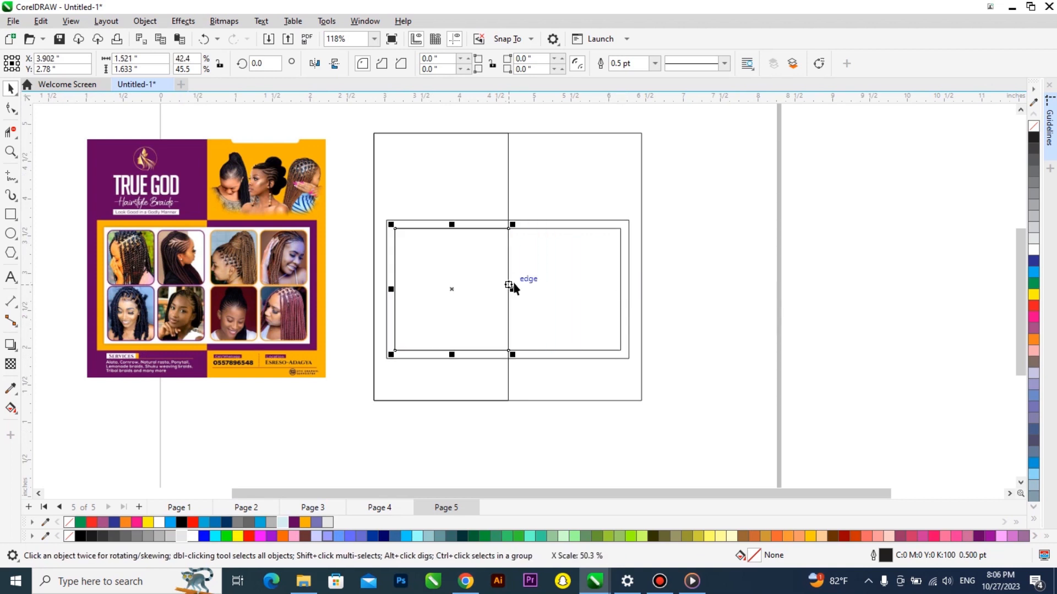
pyautogui.click(542, 278)
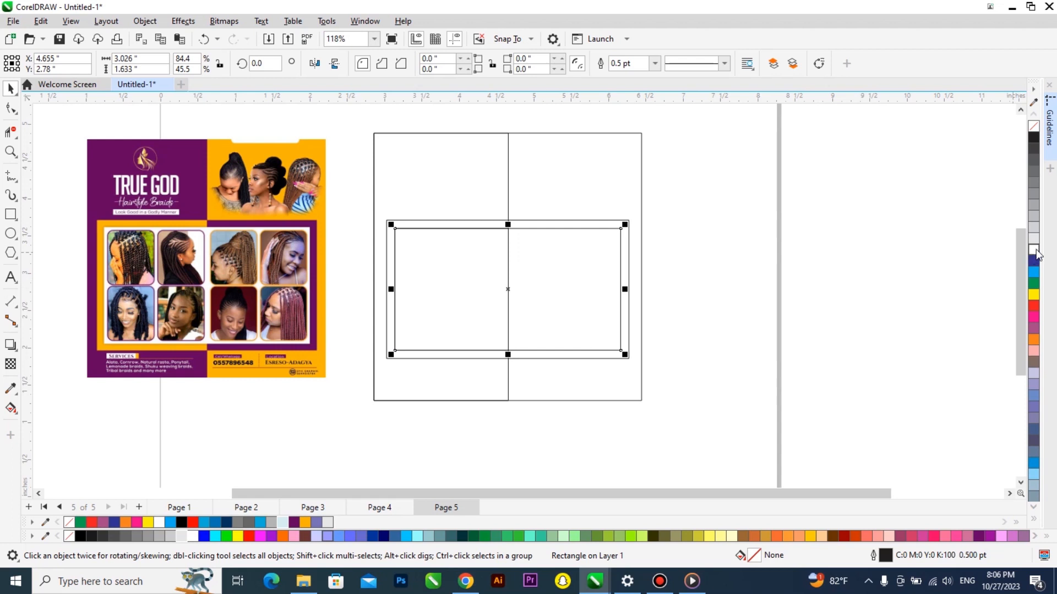
pyautogui.click(487, 243)
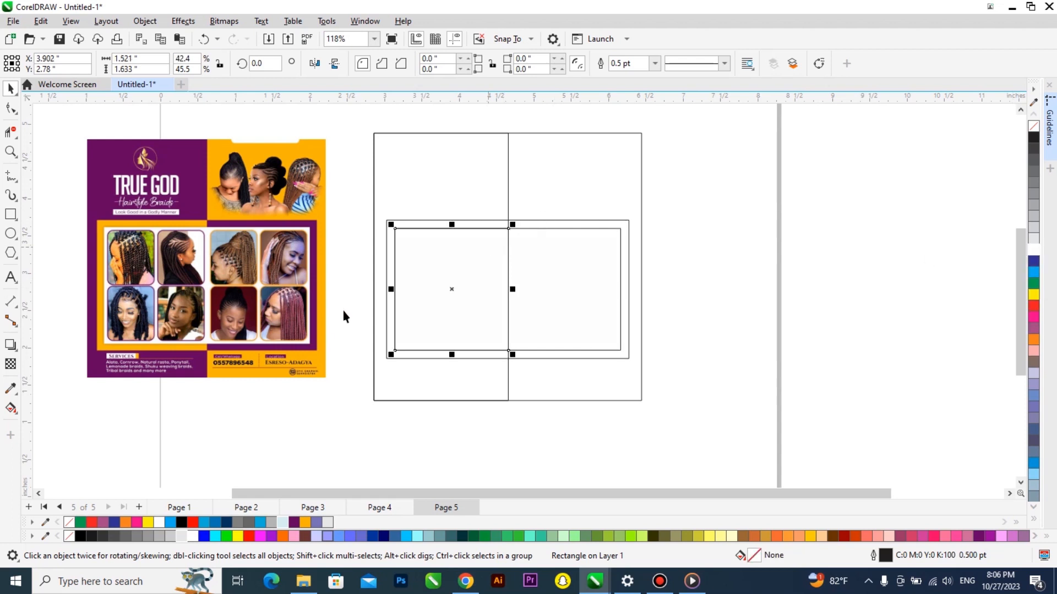
# Fill the innermost left half with orange (#FEB100), and the outer frame and the background's left half with purple (#64015E)
pyautogui.click(305, 522)
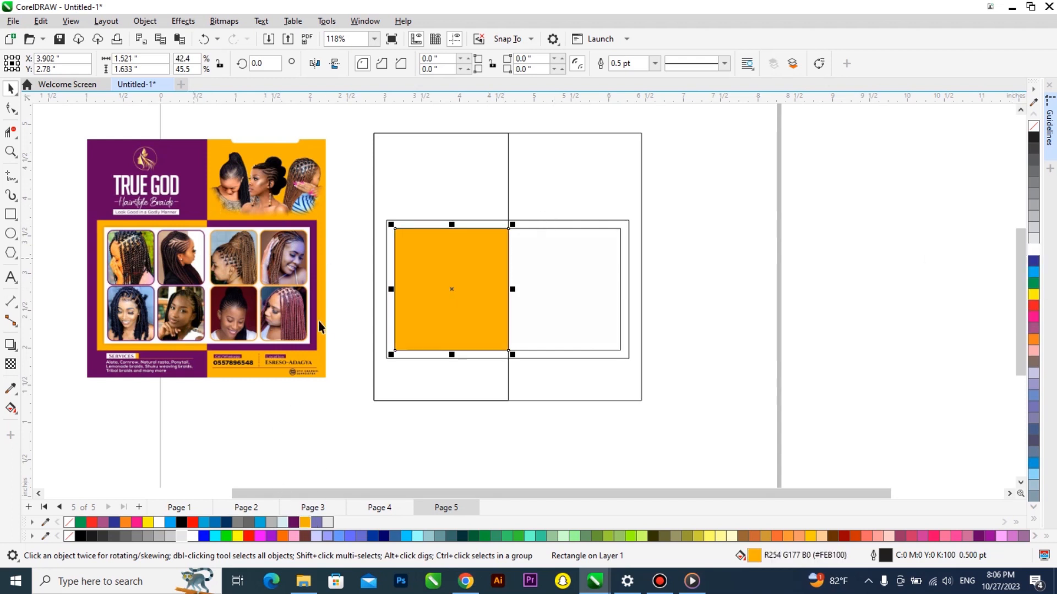
pyautogui.click(624, 222)
pyautogui.keyDown('shift'); pyautogui.click(459, 158); pyautogui.keyUp('shift')
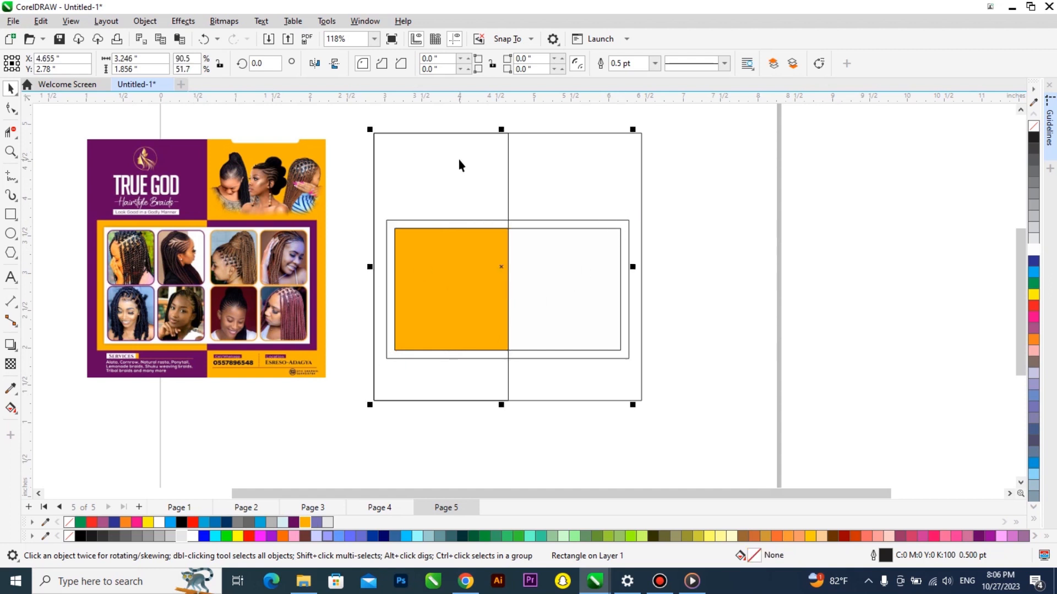
pyautogui.click(295, 522)
# Fill the full background square with orange (#FEB100) so its right half contrasts with the purple left half
pyautogui.click(562, 181)
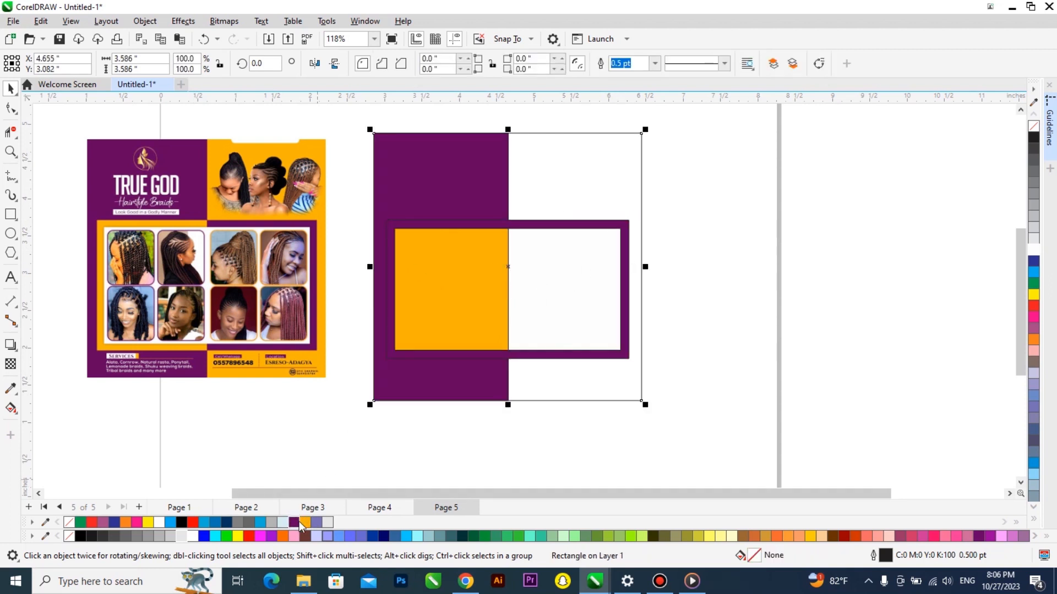
pyautogui.click(293, 524)
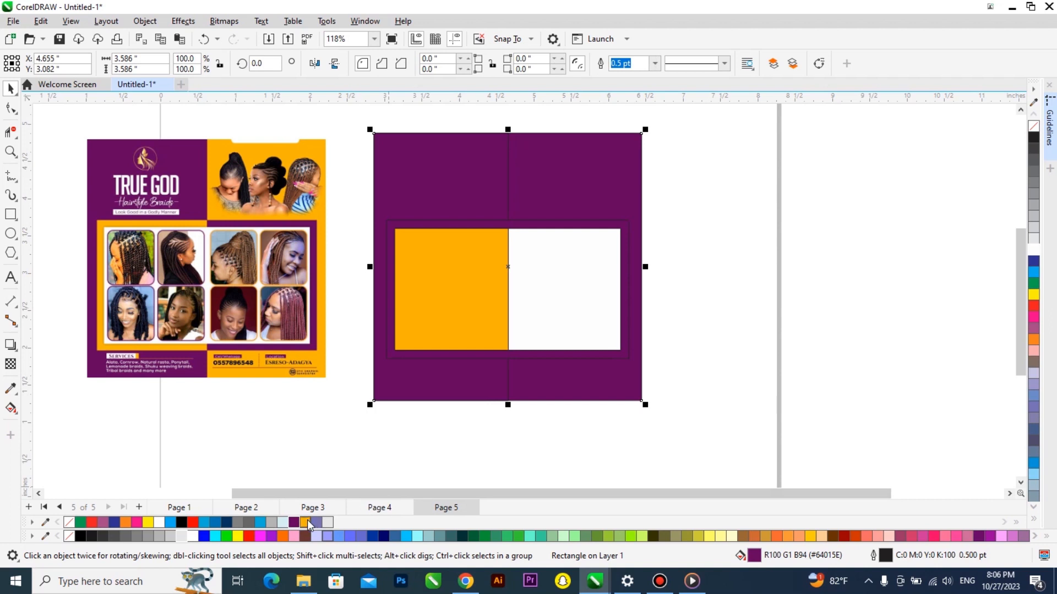
pyautogui.click(308, 522)
# Bring the white inner rectangle to the front and delete the orange half-width copy covering its left half
pyautogui.click(551, 274)
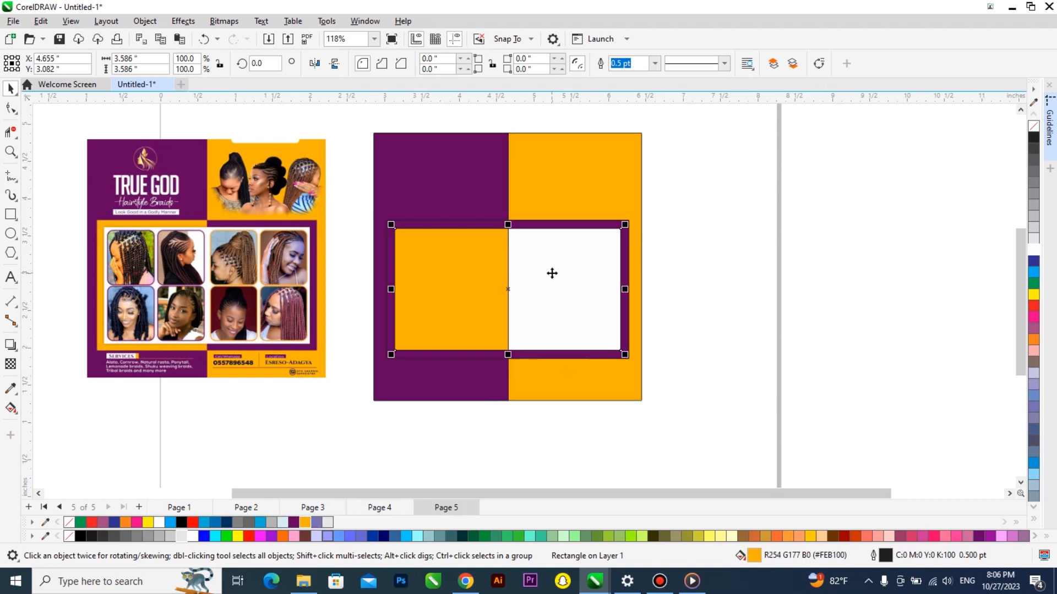
pyautogui.hotkey('shift', 'pageup')
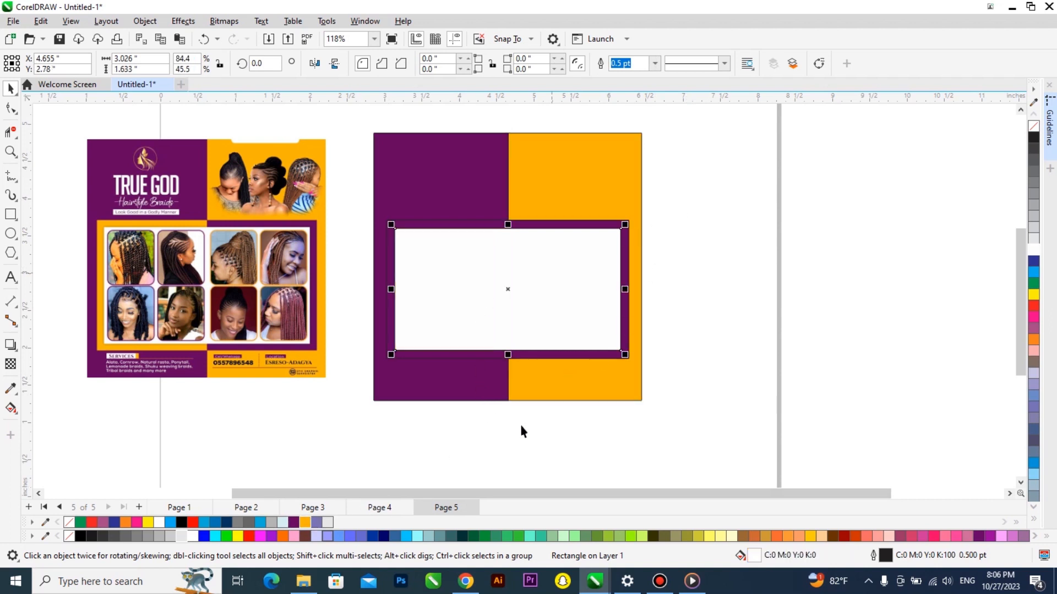
pyautogui.moveTo(547, 437); pyautogui.dragTo(394, 203)
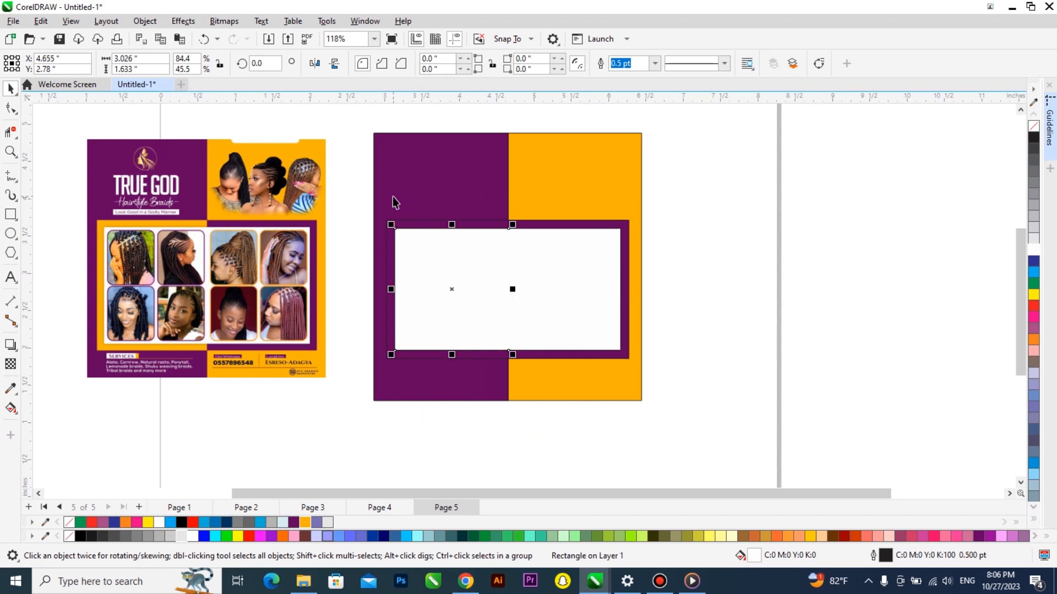
pyautogui.hotkey('shift', 'pageup')
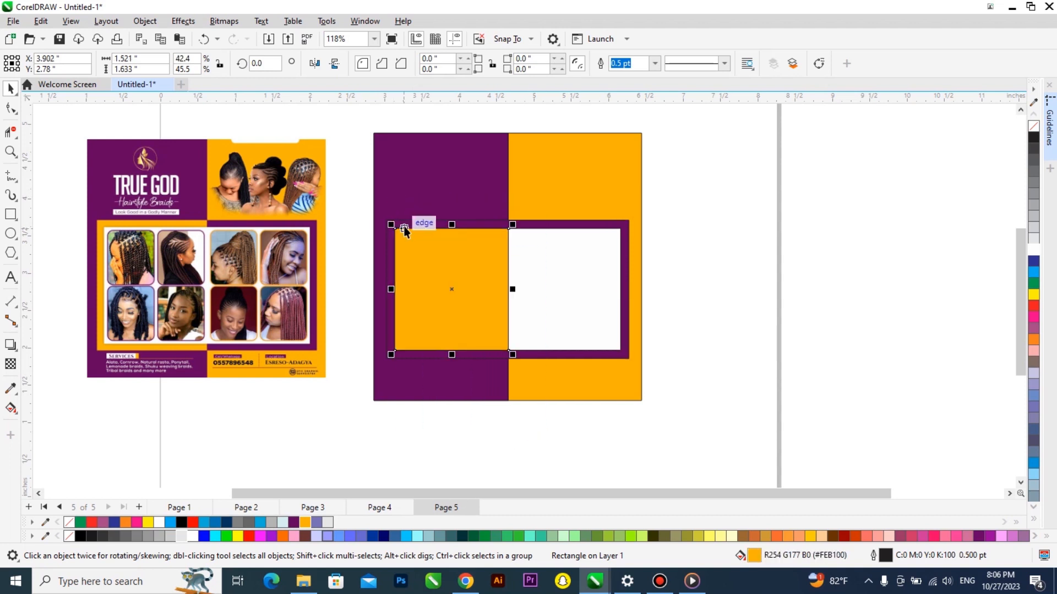
pyautogui.press('Delete')
# Make an orange half-width copy of the purple frame, about 1.631 in wide, behind the white panel, and remove all five shapes' outlines
pyautogui.click(629, 269)
pyautogui.moveTo(631, 290); pyautogui.dragTo(509, 282)
pyautogui.click(540, 308)
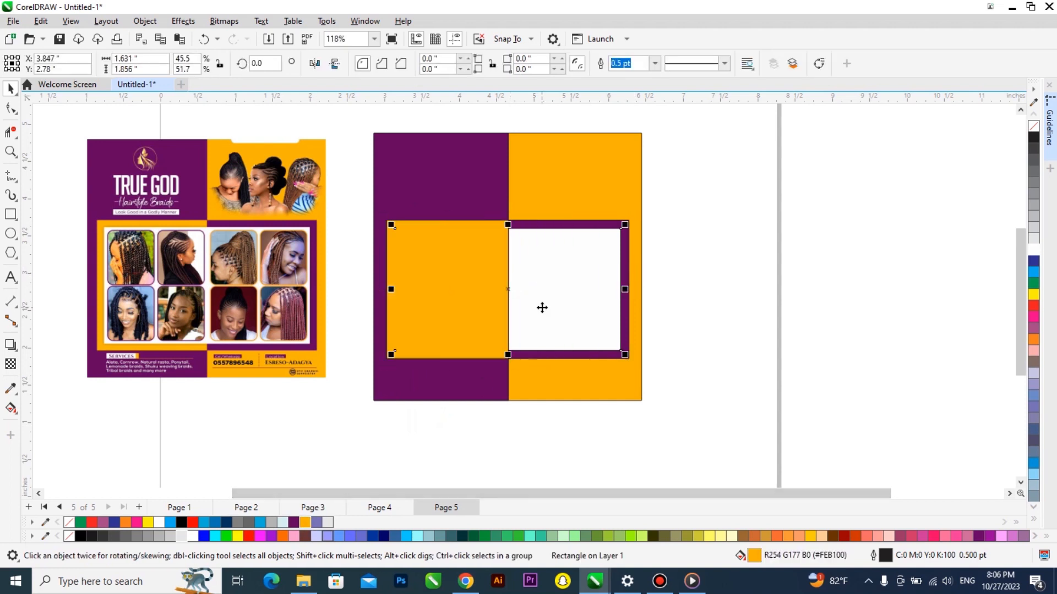
pyautogui.moveTo(685, 128); pyautogui.dragTo(355, 418)
pyautogui.click(907, 234)
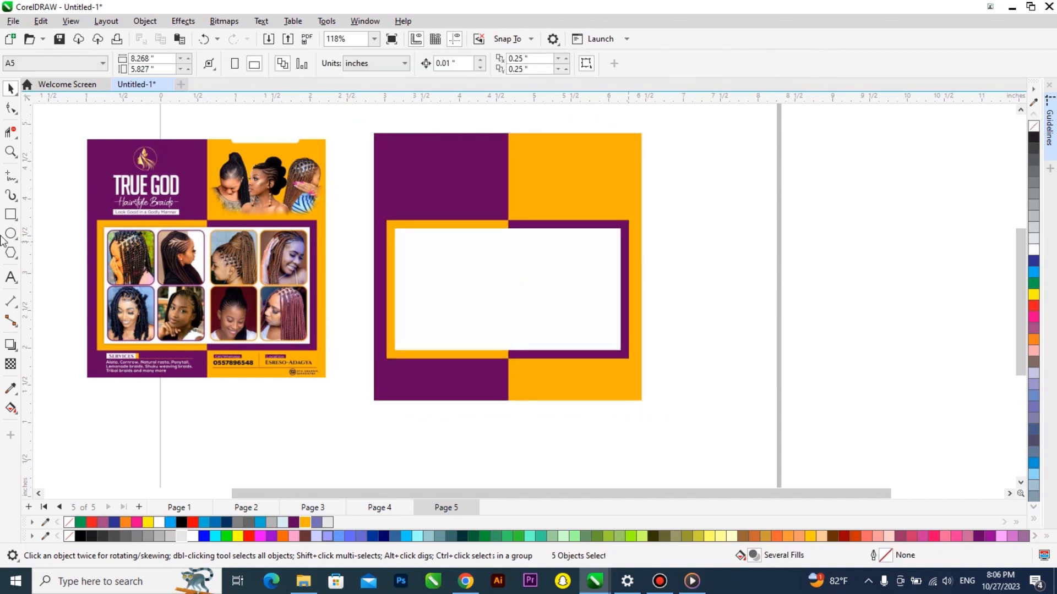
# Draw a square about 0.694 in wide in the white panel's upper-left area and round its corners to about 0.083 in
pyautogui.press('F6')
pyautogui.moveTo(408, 238); pyautogui.dragTo(461, 289)
pyautogui.press('space')
pyautogui.click(10, 108)
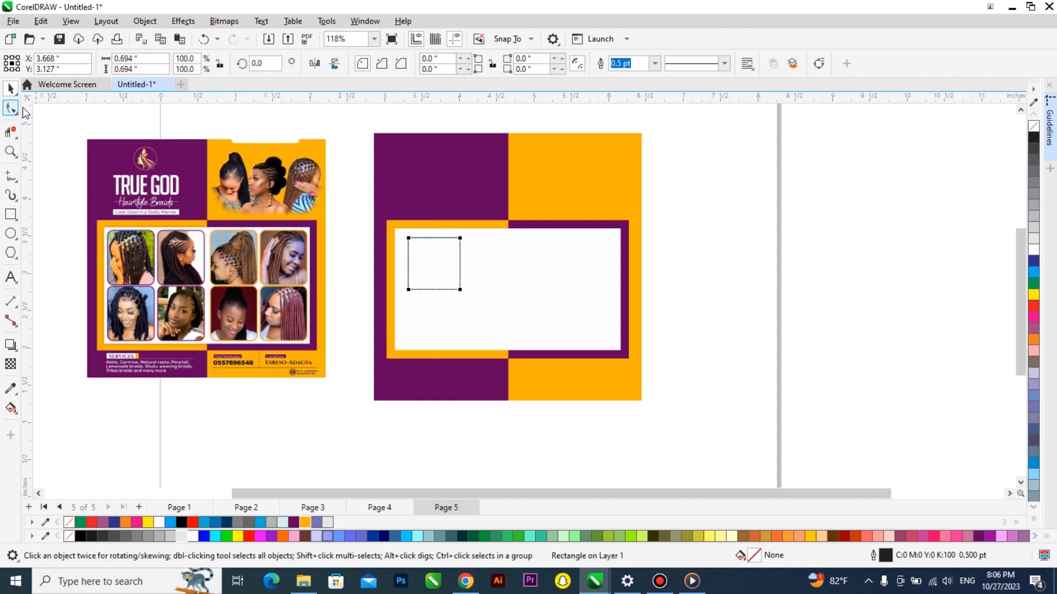
pyautogui.moveTo(459, 292); pyautogui.dragTo(455, 292)
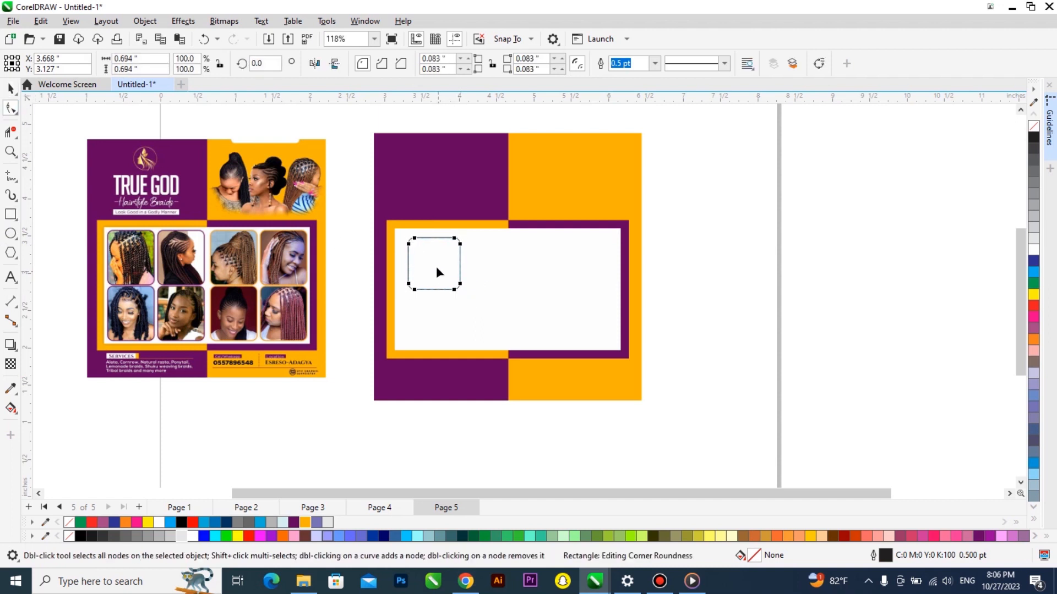
# Duplicate the rounded square into an evenly spaced row of four and narrow the row to about 2.807 in
pyautogui.press('space')
pyautogui.moveTo(430, 257); pyautogui.dragTo(484, 257)
pyautogui.hotkey('ctrl', 'd')
pyautogui.hotkey('ctrl', 'd')
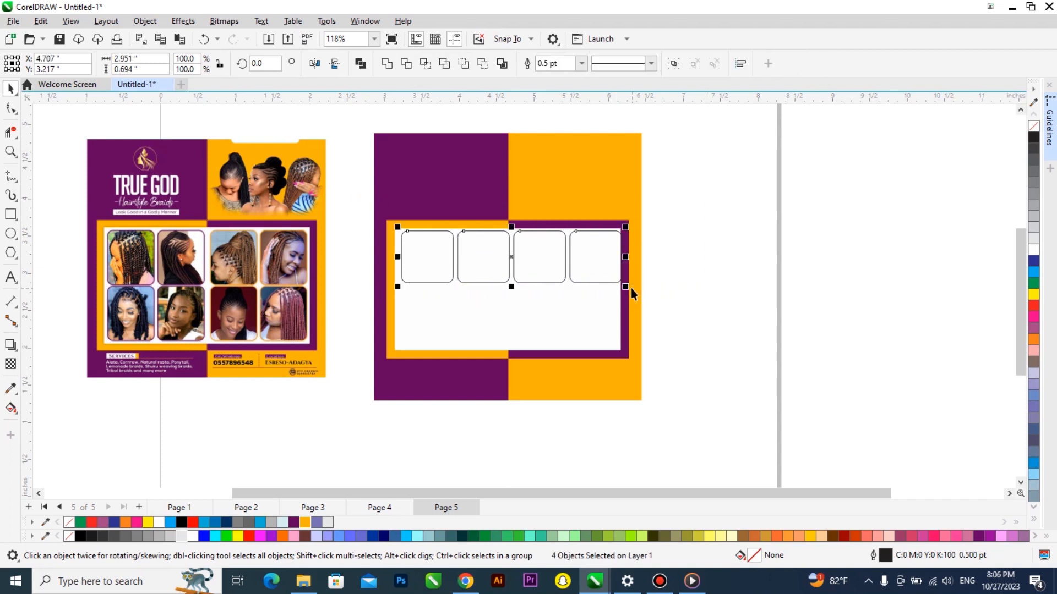
pyautogui.moveTo(625, 256); pyautogui.dragTo(615, 257)
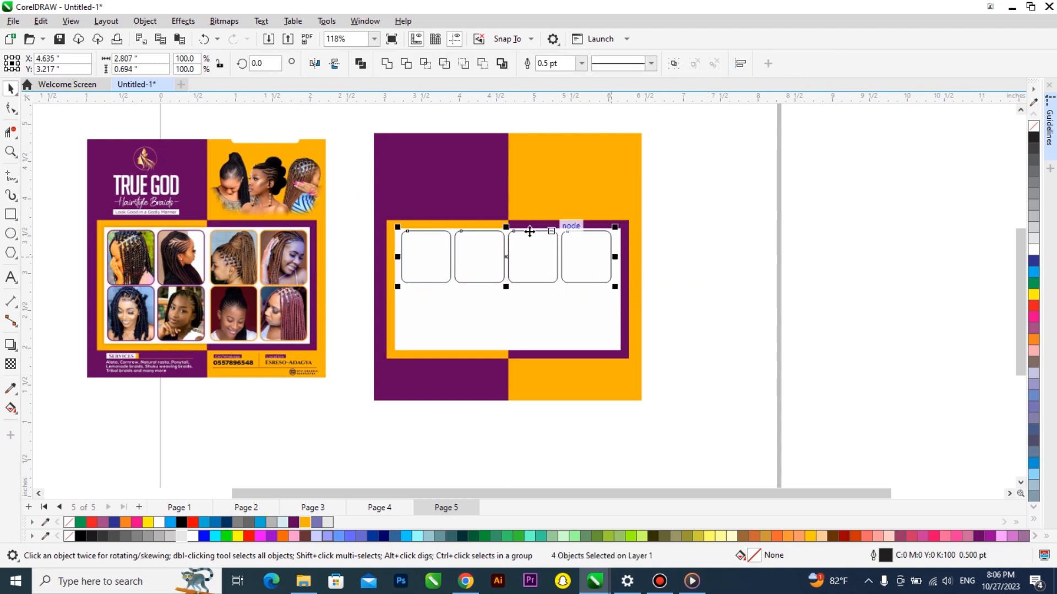
# Group the row and place a mirrored copy below it, then group both rows as a grid about 2.807 by 1.461 in
pyautogui.hotkey('ctrl', 'g')
pyautogui.moveTo(506, 227); pyautogui.dragTo(514, 292)
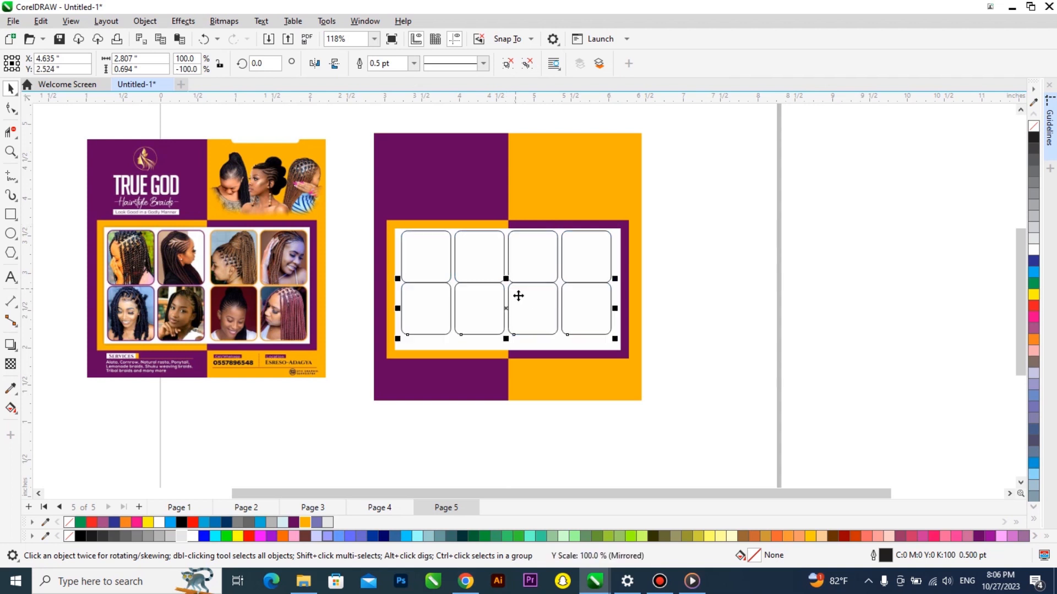
pyautogui.scroll(1, 514, 292)
pyautogui.keyDown('shift'); pyautogui.click(527, 252); pyautogui.keyUp('shift')
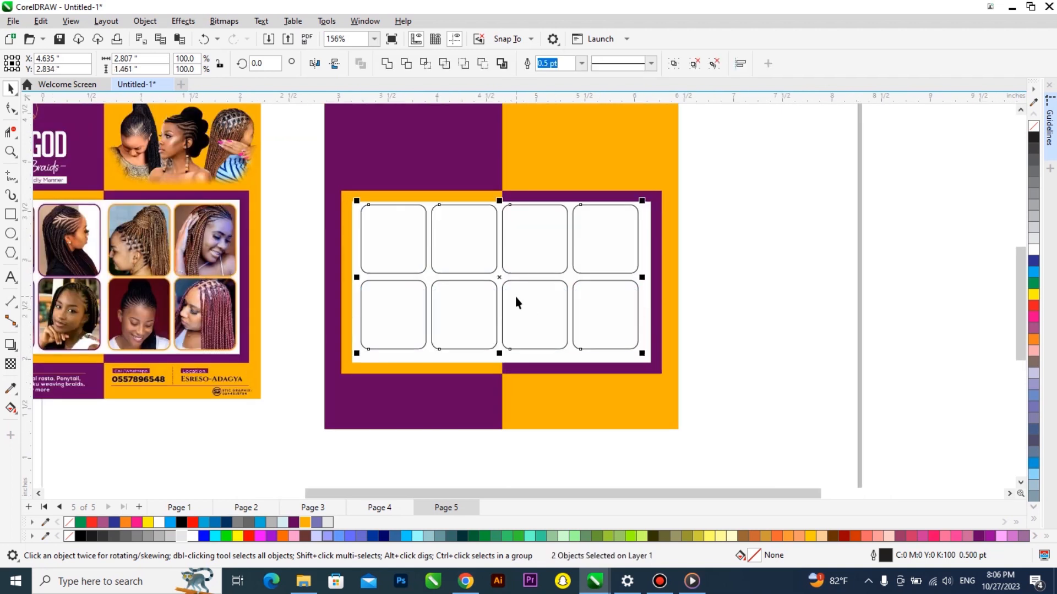
pyautogui.hotkey('ctrl', 'g')
# Center the grid of rounded boxes on the white panel and ungroup all of its boxes
pyautogui.press('Escape')
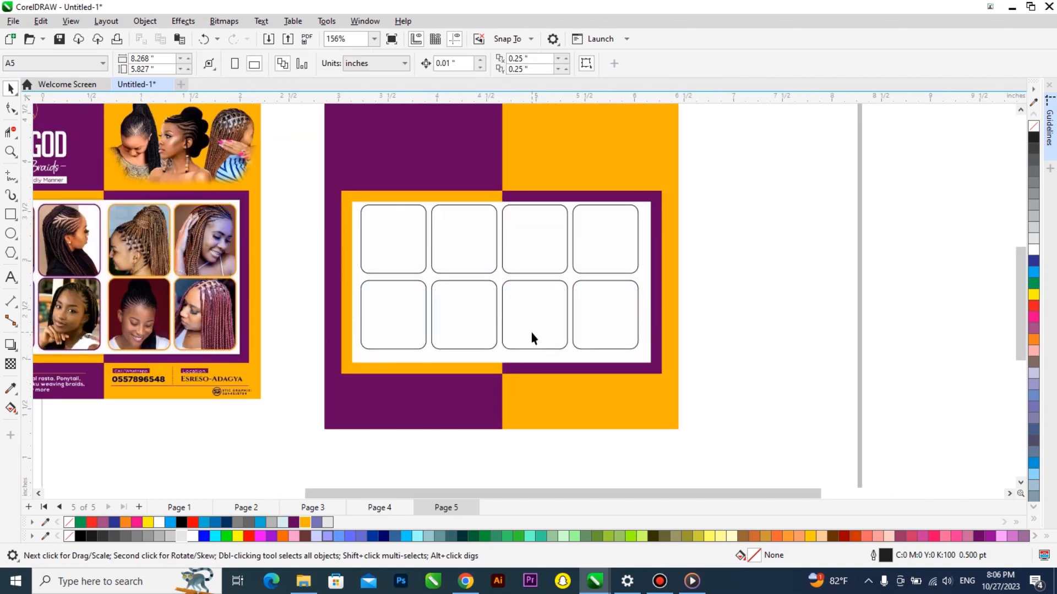
pyautogui.click(532, 337)
pyautogui.keyDown('shift'); pyautogui.click(529, 357); pyautogui.keyUp('shift')
pyautogui.scroll(-1, 529, 358)
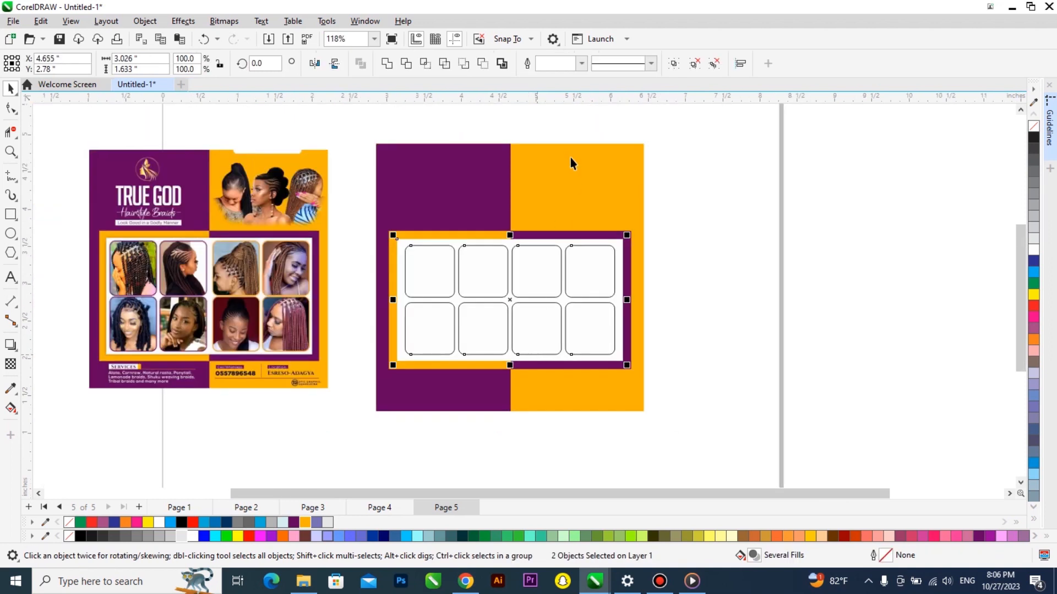
pyautogui.click(713, 63)
# Color the outlines of the right four boxes orange and those of the left four boxes purple (#64015E)
pyautogui.moveTo(686, 181); pyautogui.dragTo(505, 371)
pyautogui.rightClick(306, 524)
pyautogui.moveTo(376, 430); pyautogui.dragTo(510, 230)
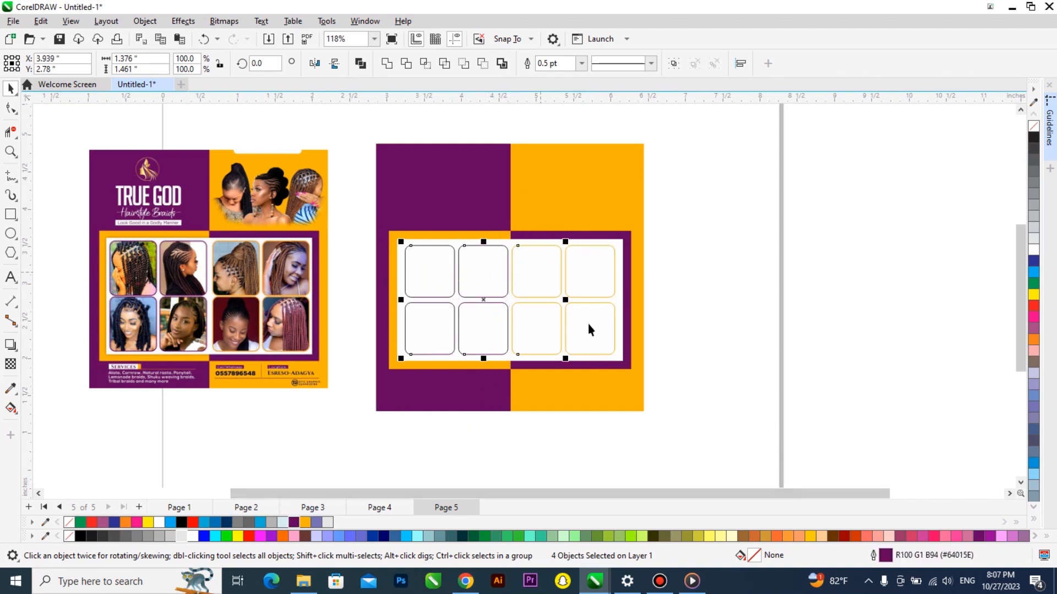
# Set the outline width of all eight rounded boxes to 1 pt
pyautogui.keyDown('shift'); pyautogui.click(592, 238); pyautogui.keyUp('shift')
pyautogui.click(540, 64)
pyautogui.write('1')
pyautogui.press('Return')
pyautogui.click(360, 279)
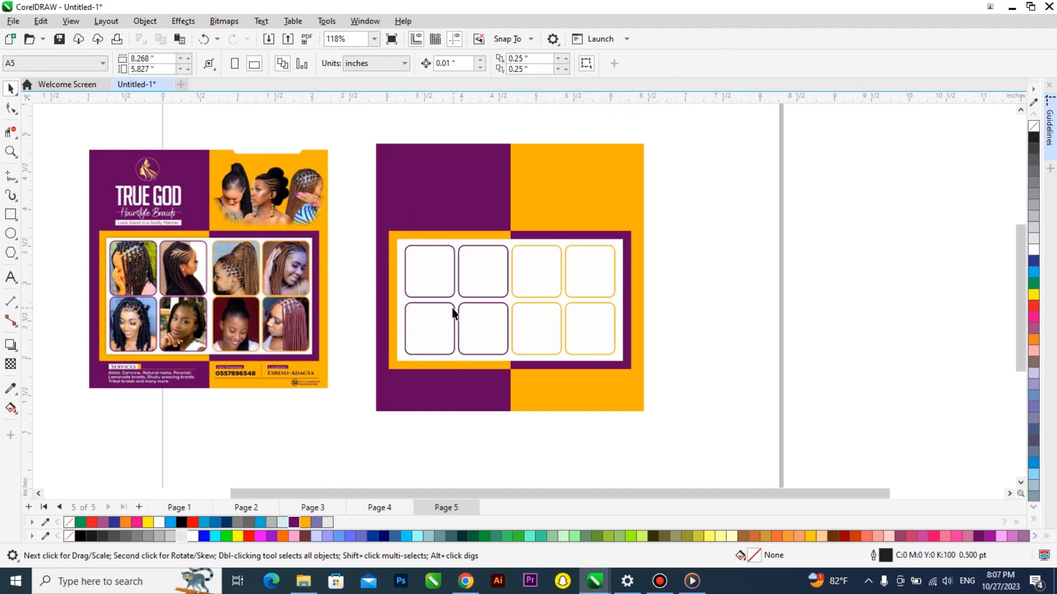
# Add a sixth page and bring the "Kumali Beauty Gallery" reference flyer image onto it from the file explorer
pyautogui.scroll(-1, 452, 311)
pyautogui.press('pagedown')
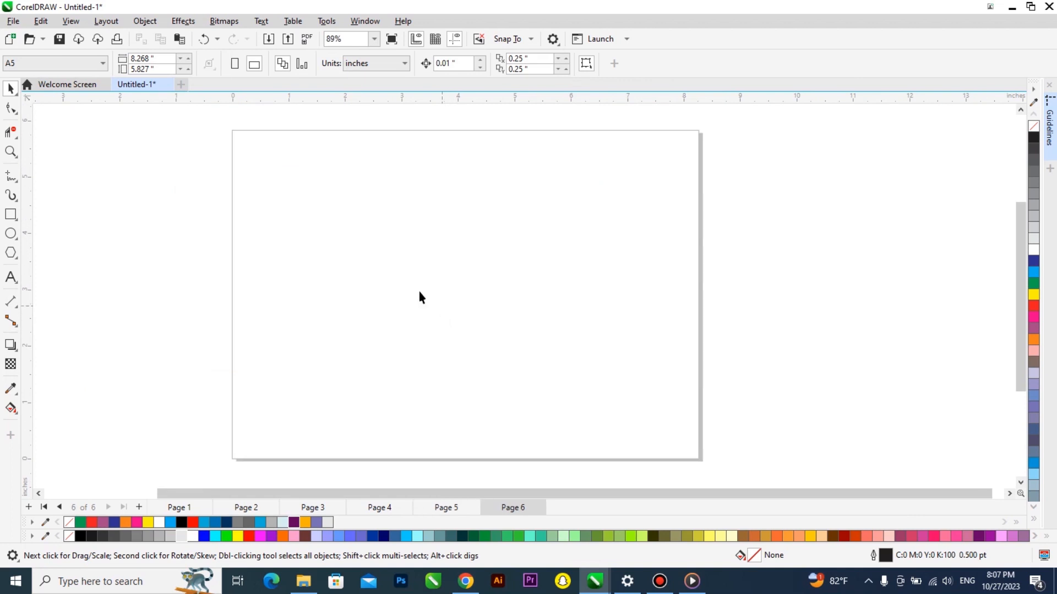
pyautogui.click(303, 582)
pyautogui.moveTo(504, 230); pyautogui.dragTo(631, 255)
pyautogui.click(552, 325)
# Scale the Kumali reference flyer down to about 5.269 by 7.477 in and place it left of the page
pyautogui.scroll(-3, 552, 324)
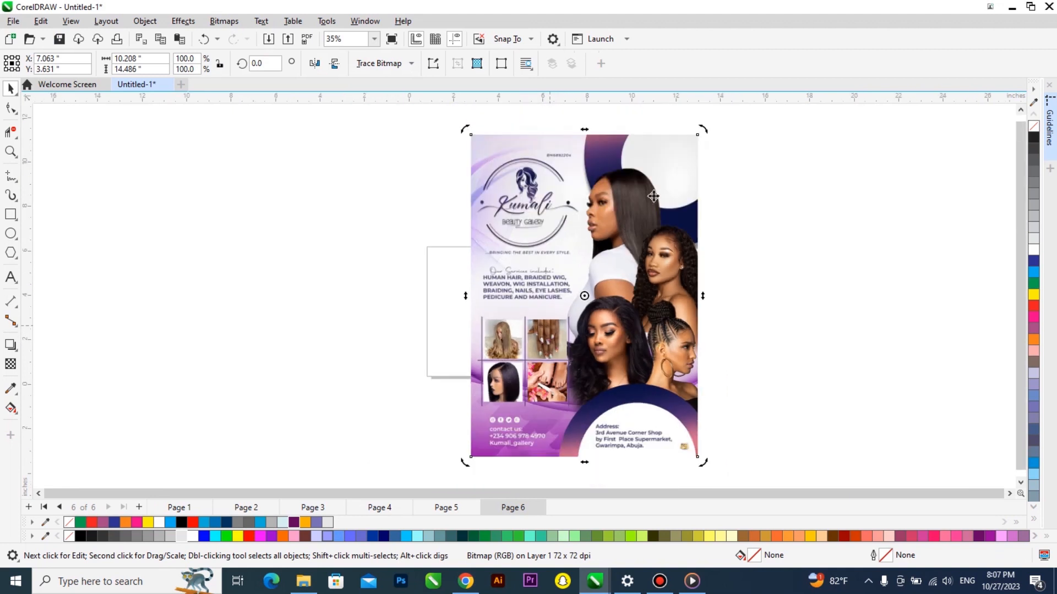
pyautogui.click(654, 197)
pyautogui.moveTo(702, 133); pyautogui.dragTo(645, 213)
pyautogui.moveTo(607, 259); pyautogui.dragTo(386, 286)
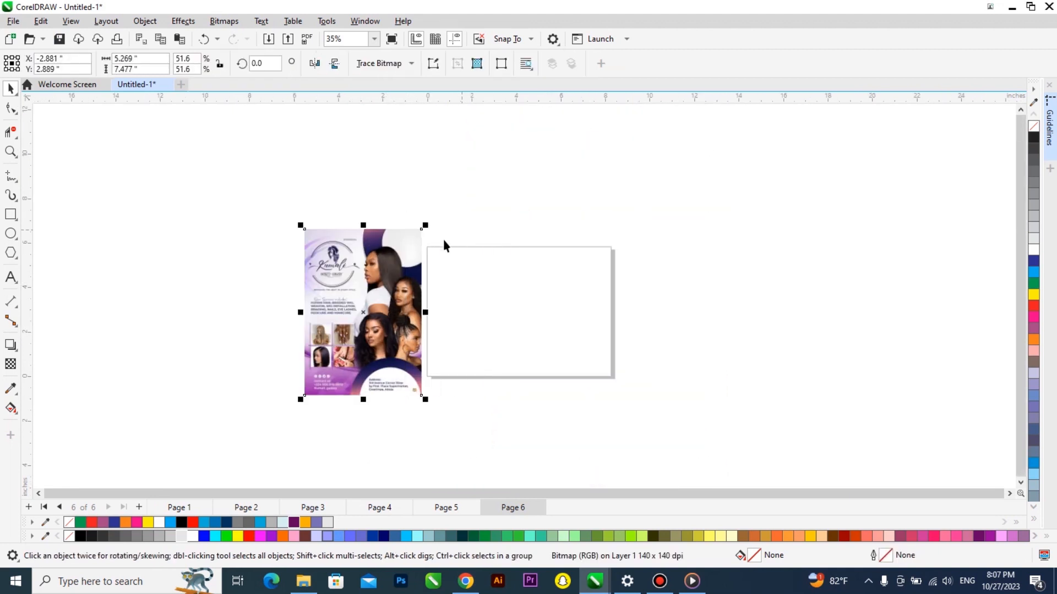
pyautogui.click(471, 286)
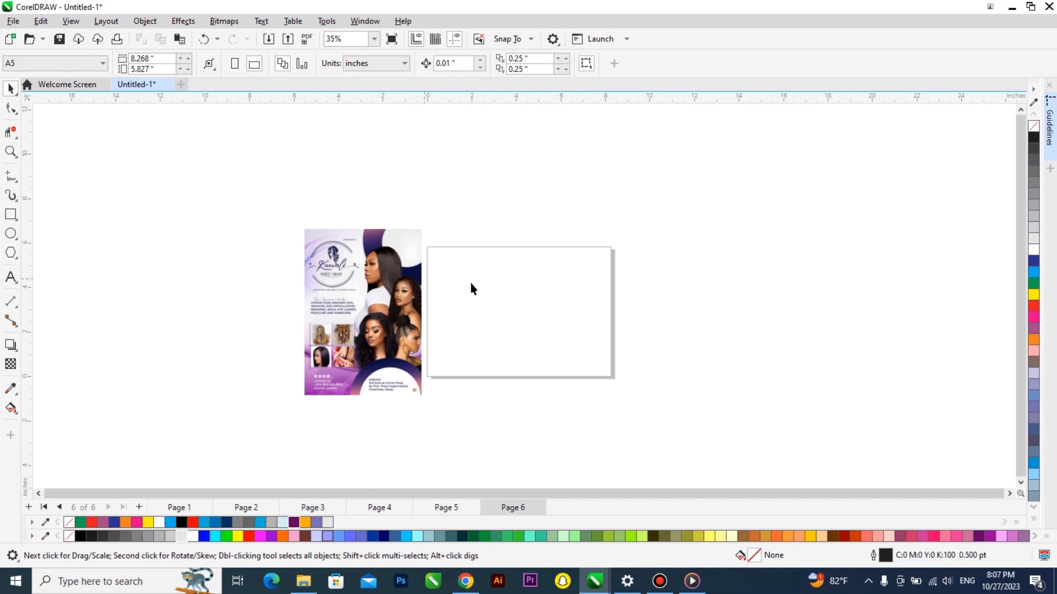
# Set the page to A5 portrait and the drawing units to inches
pyautogui.click(72, 65)
pyautogui.click(62, 77)
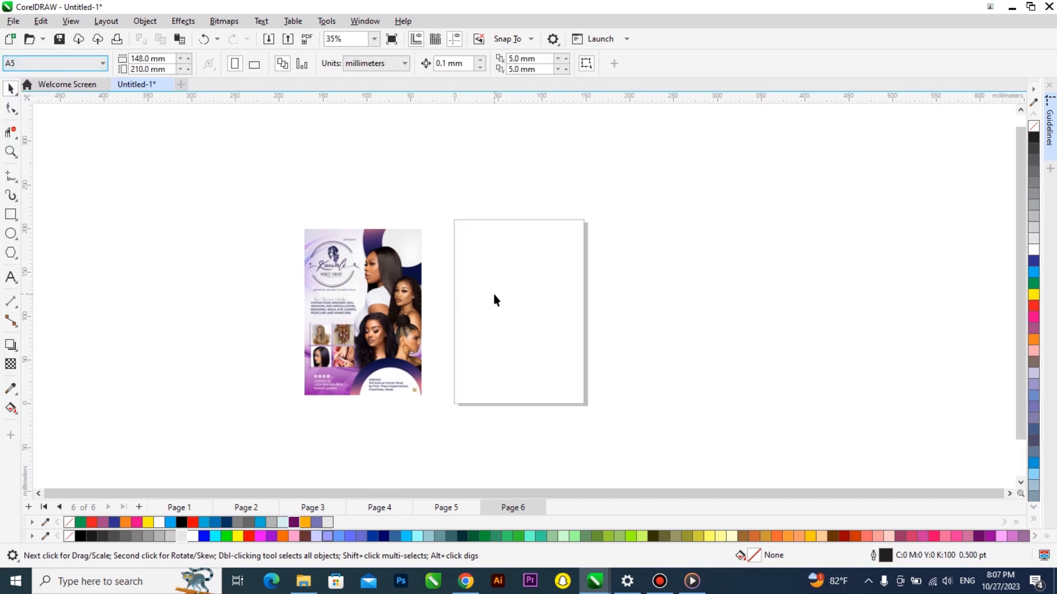
pyautogui.scroll(1, 493, 295)
pyautogui.click(380, 64)
pyautogui.click(364, 80)
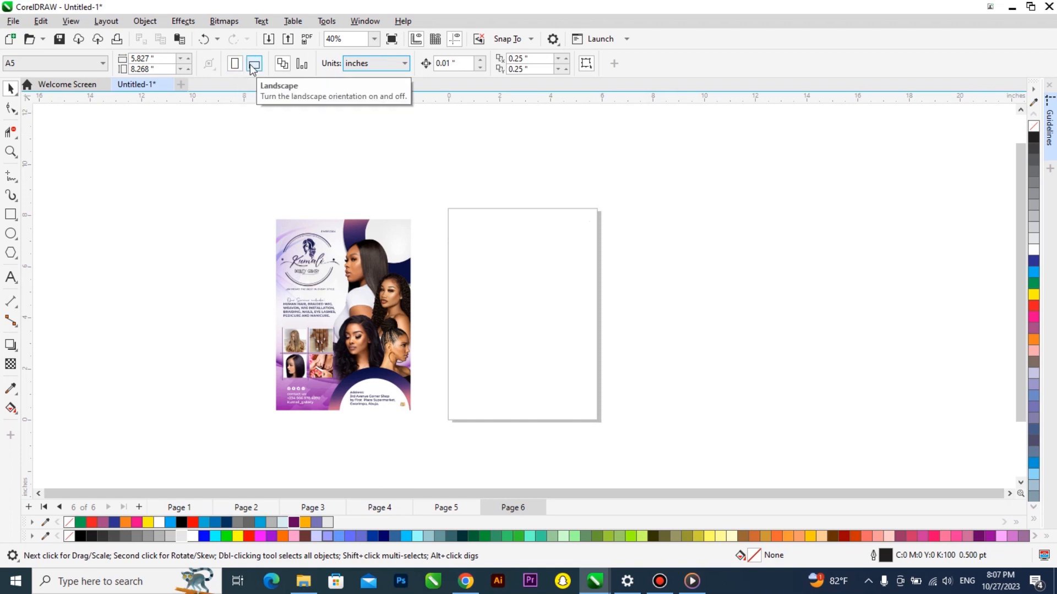
# Add a page-sized rectangle of 5.827 by 8.268 in and remove its outline
pyautogui.doubleClick(10, 215)
pyautogui.rightClick(1033, 127)
pyautogui.scroll(2, 334, 304)
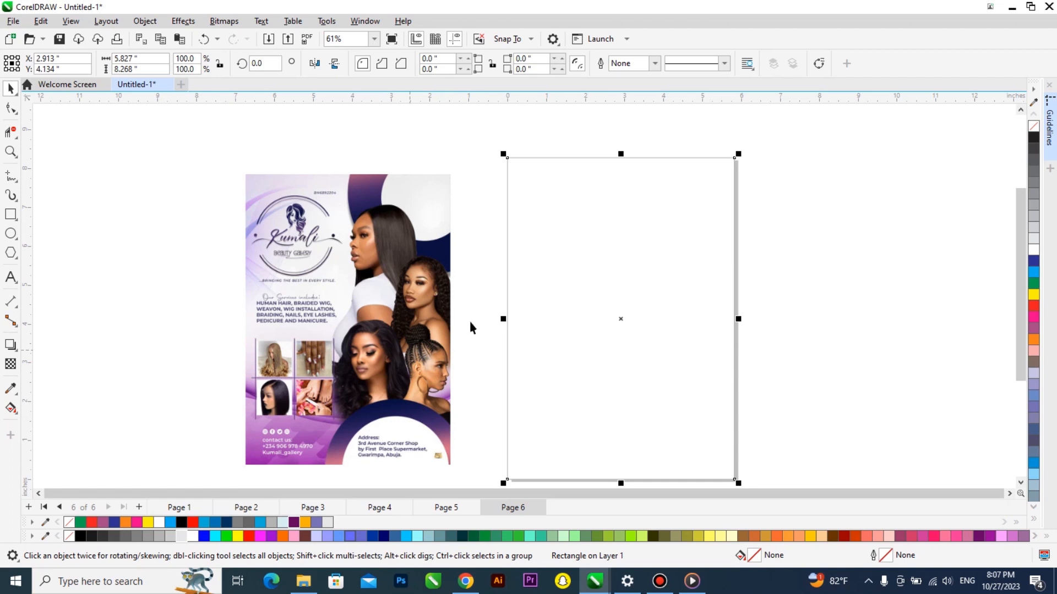
# Draw a circle about 2.902 in wide beside the reference flyer and PowerClip it inside the page-sized rectangle
pyautogui.click(11, 232)
pyautogui.moveTo(78, 248); pyautogui.dragTo(199, 368)
pyautogui.press('space')
pyautogui.moveTo(143, 321); pyautogui.dragTo(653, 255)
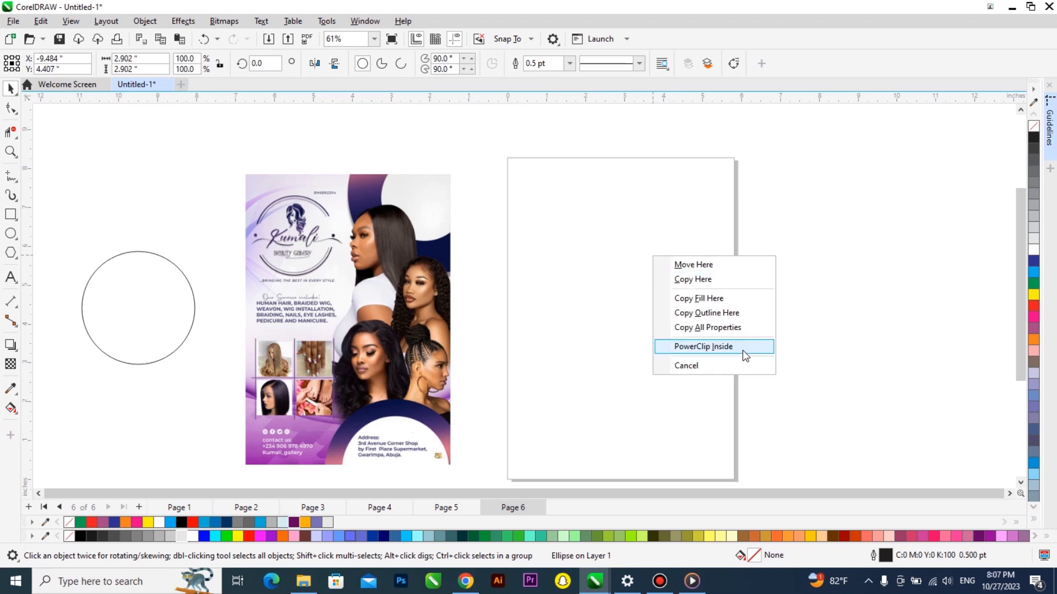
pyautogui.click(741, 350)
# Edit the PowerClip contents, enlarge the circle over the page's upper-right corner, and add a concentric copy about 2.495 in wide inside it
pyautogui.rightClick(658, 306)
pyautogui.doubleClick(656, 269)
pyautogui.moveTo(653, 254); pyautogui.dragTo(723, 193)
pyautogui.moveTo(777, 245); pyautogui.dragTo(755, 252)
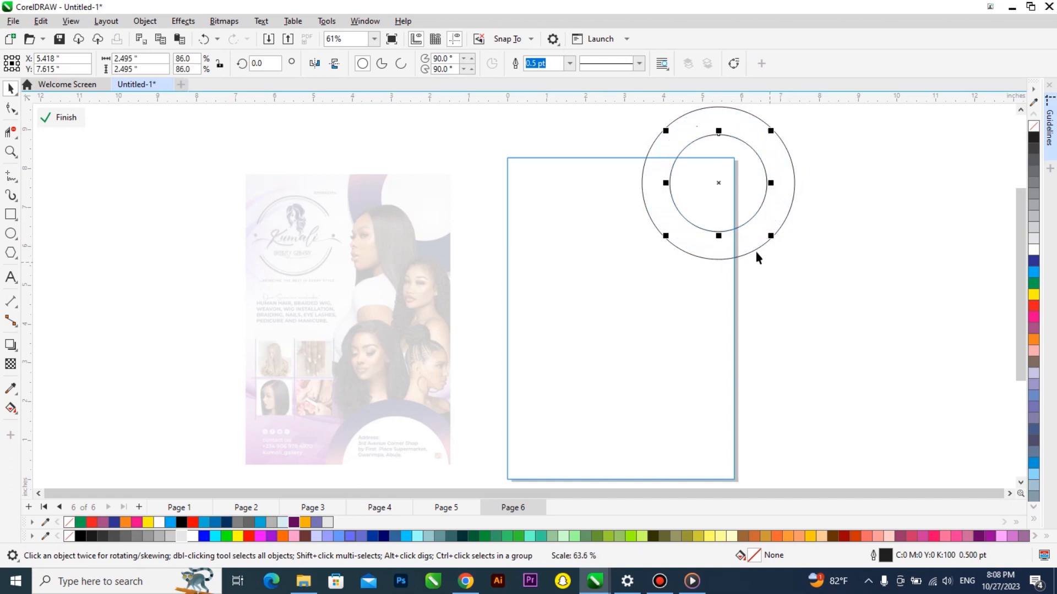
# Trim the larger upper circle with the inner one and delete the inner circle to leave a ring
pyautogui.keyDown('shift'); pyautogui.click(754, 249); pyautogui.keyUp('shift')
pyautogui.click(719, 169)
pyautogui.press('Delete')
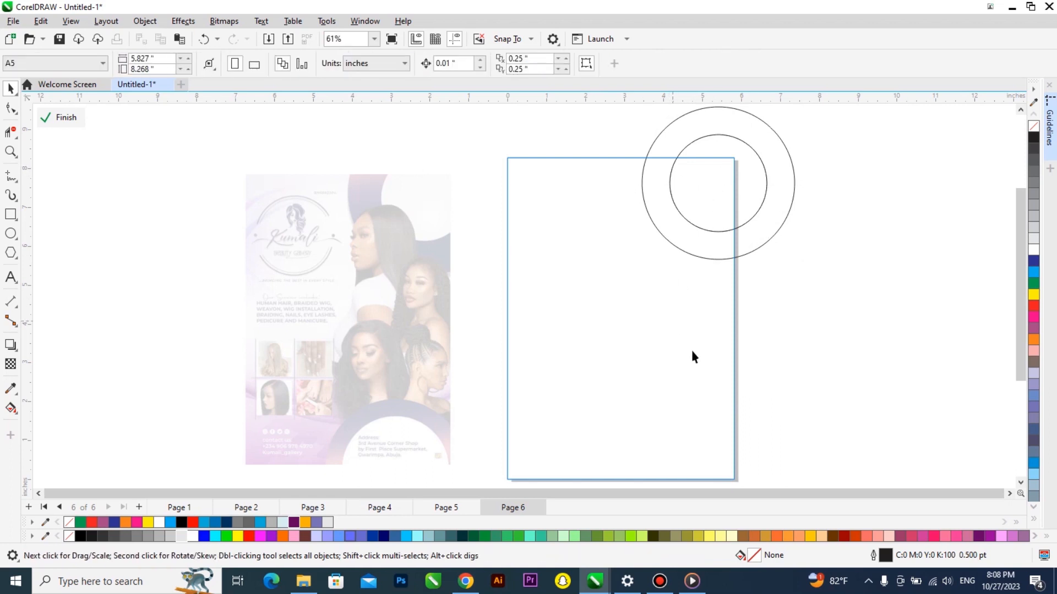
# Draw a circle over the page's lower-right corner and make a concentric copy, with the outer circle about 4.428 in wide
pyautogui.moveTo(657, 396); pyautogui.dragTo(767, 480)
pyautogui.scroll(-1, 649, 283)
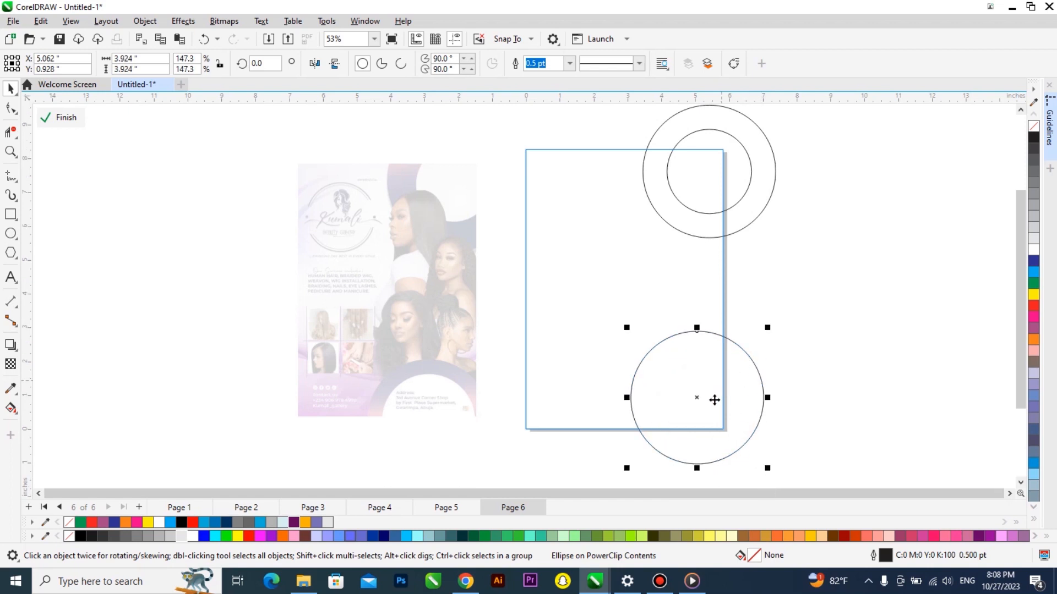
pyautogui.moveTo(714, 400); pyautogui.dragTo(706, 424)
pyautogui.moveTo(759, 354)
pyautogui.mouseDown()
pyautogui.moveTo(778, 349)
pyautogui.moveTo(771, 345)
pyautogui.moveTo(775, 361)
pyautogui.mouseUp()
pyautogui.rightClick(775, 361)
# Trim the larger lower circle with the inner one and delete the inner circle to leave a second ring
pyautogui.keyDown('shift'); pyautogui.click(693, 358); pyautogui.keyUp('shift')
pyautogui.click(404, 65)
pyautogui.click(703, 425)
pyautogui.click(702, 424)
pyautogui.press('Delete')
# Fill the lower ring with a linear fountain fill running from purple (#64015E) to the blue-violet document palette color
pyautogui.click(657, 372)
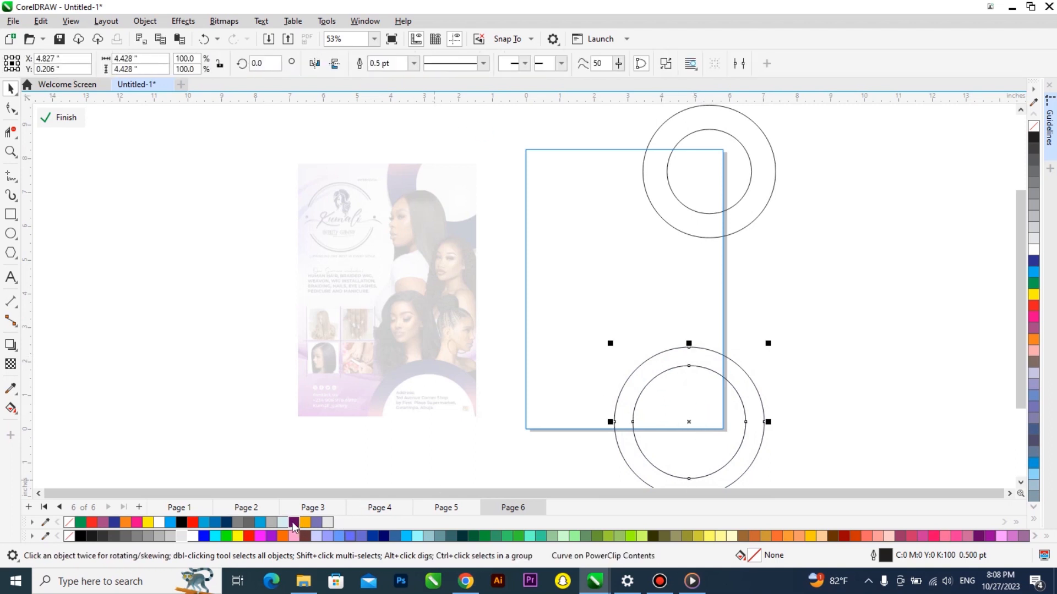
pyautogui.click(293, 523)
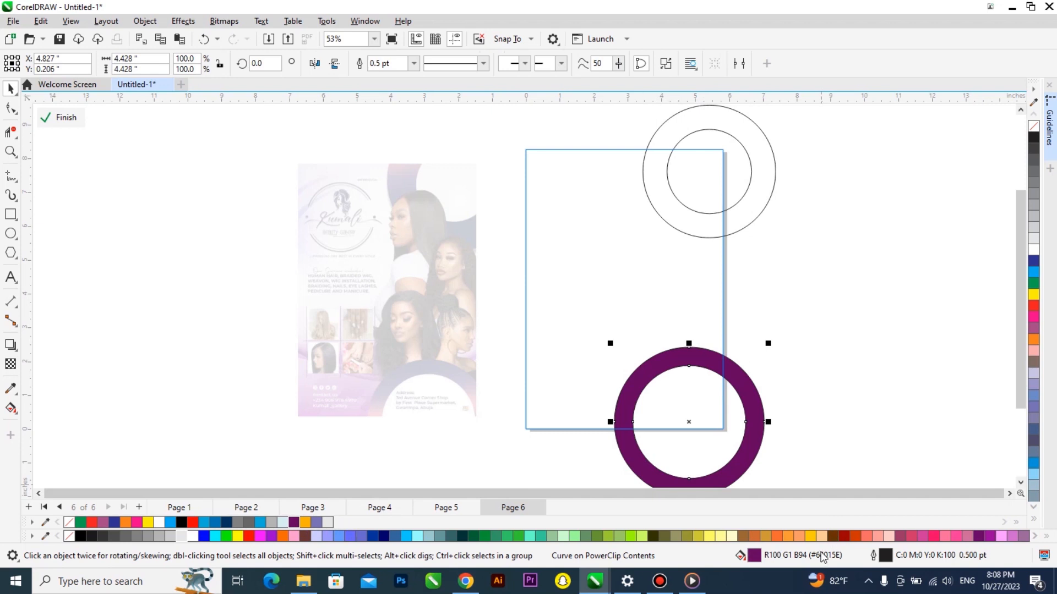
pyautogui.doubleClick(822, 556)
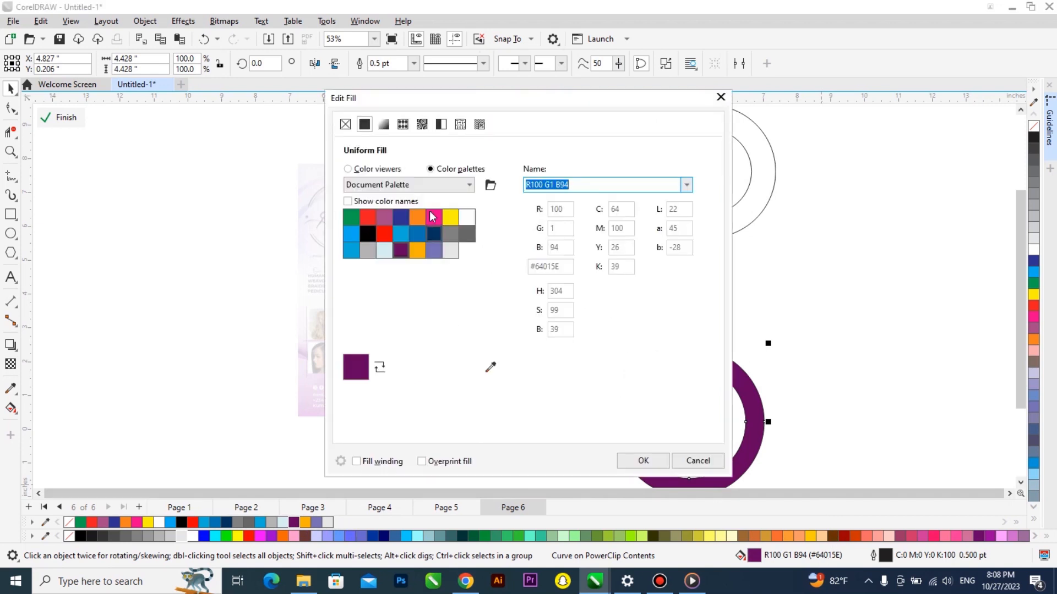
pyautogui.click(385, 126)
pyautogui.click(503, 338)
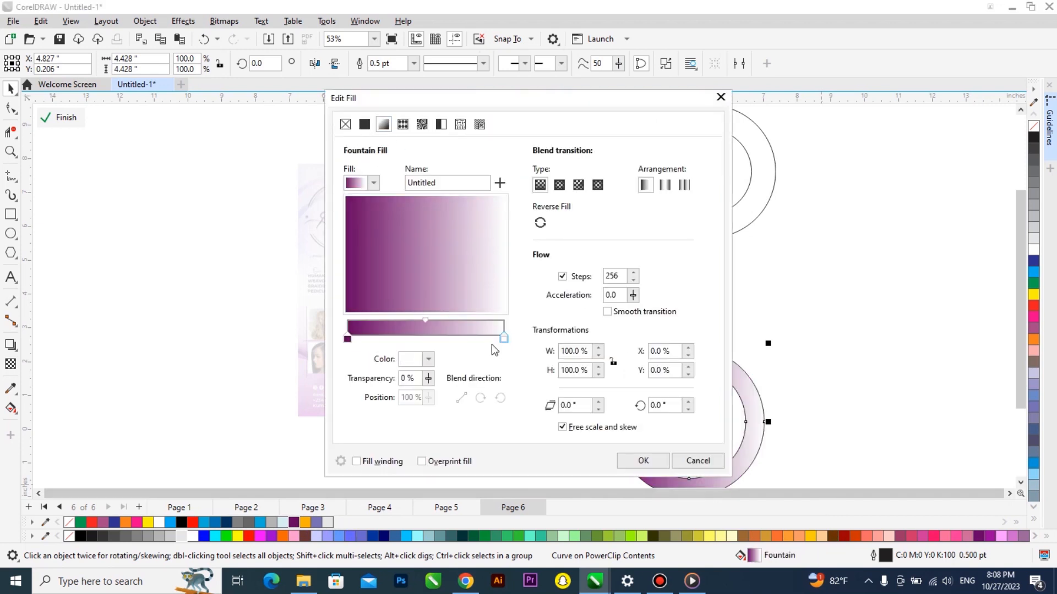
pyautogui.click(429, 359)
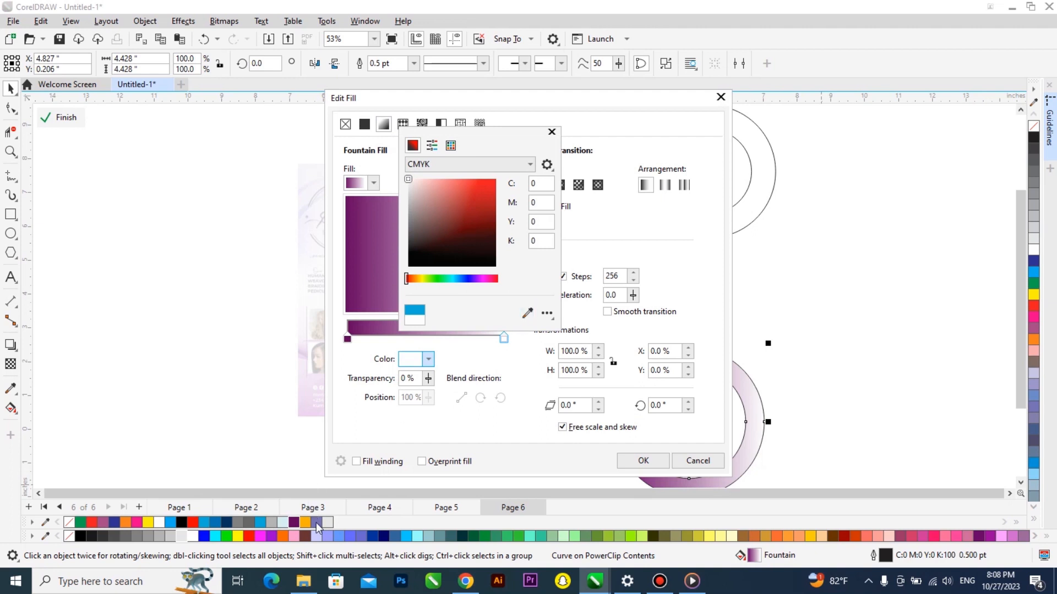
pyautogui.click(527, 313)
pyautogui.click(317, 523)
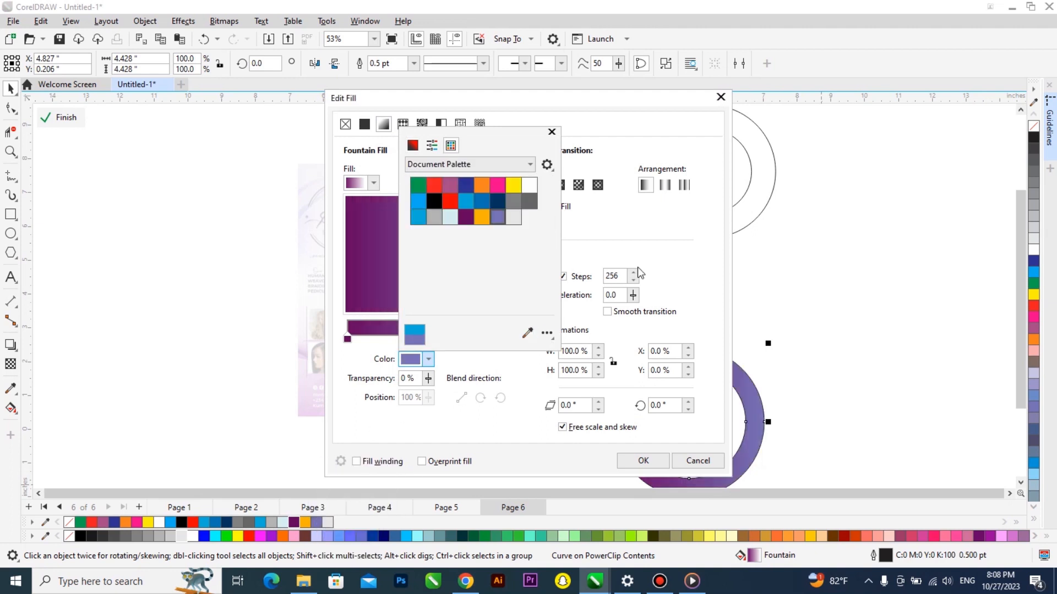
pyautogui.click(642, 264)
pyautogui.click(654, 460)
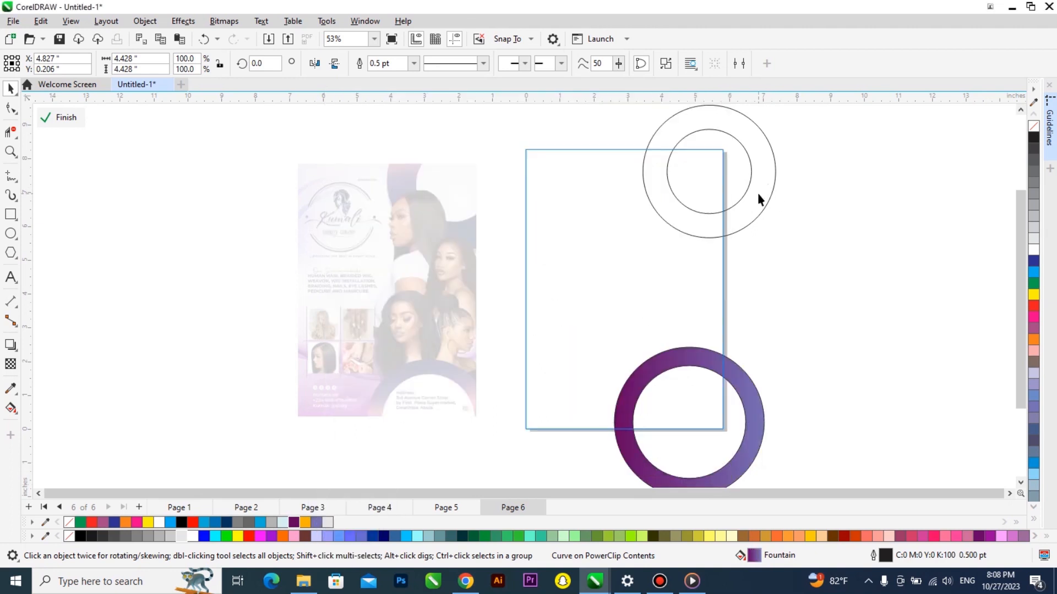
# Copy the lower ring's fountain fill onto the upper ring and change the fill's end color to orange
pyautogui.moveTo(728, 372); pyautogui.dragTo(743, 216)
pyautogui.click(776, 268)
pyautogui.doubleClick(772, 553)
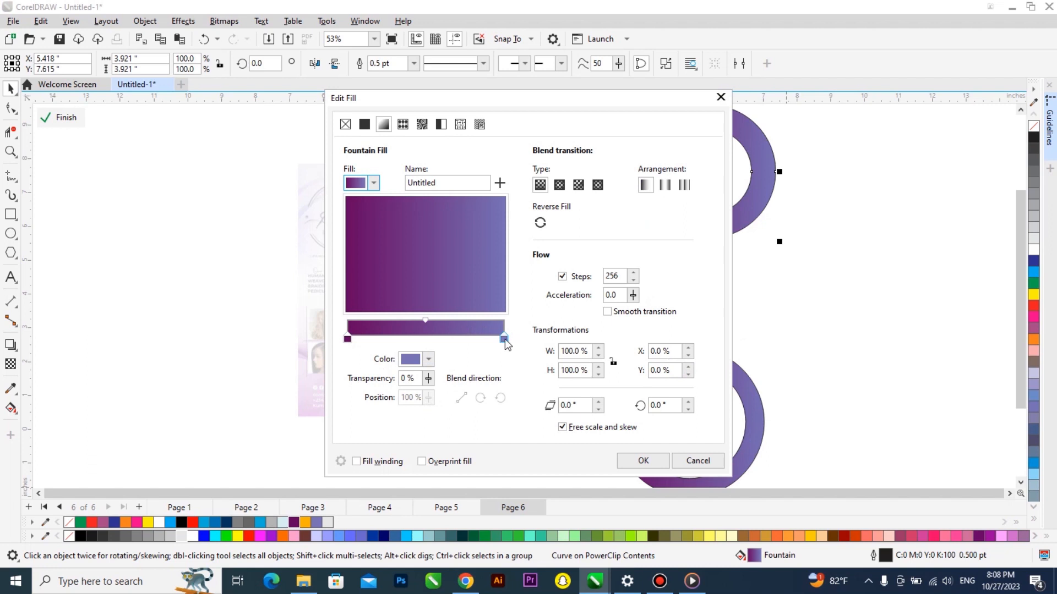
pyautogui.click(429, 359)
pyautogui.click(524, 334)
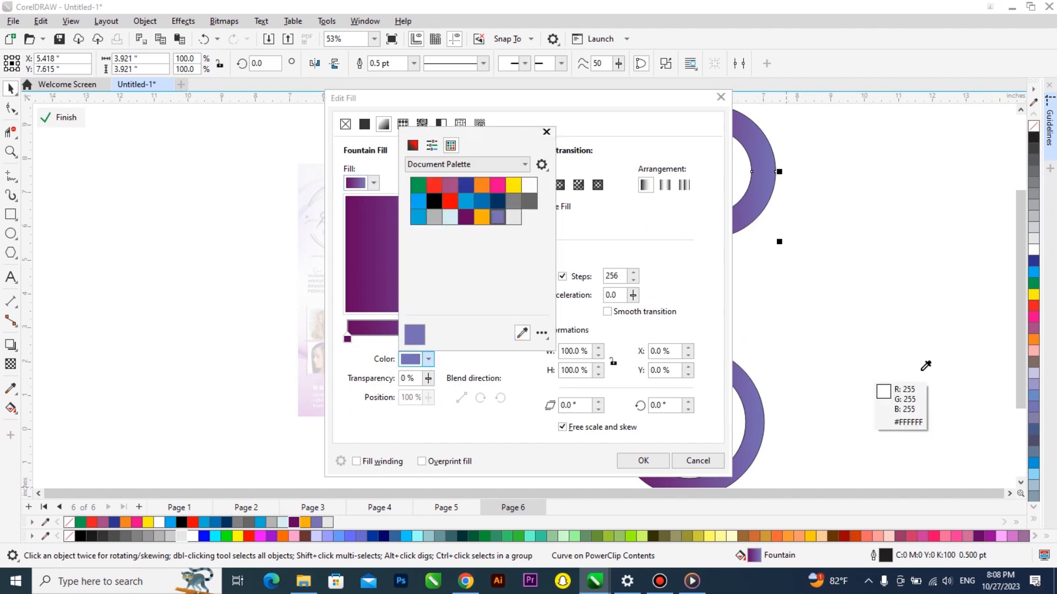
pyautogui.click(1034, 339)
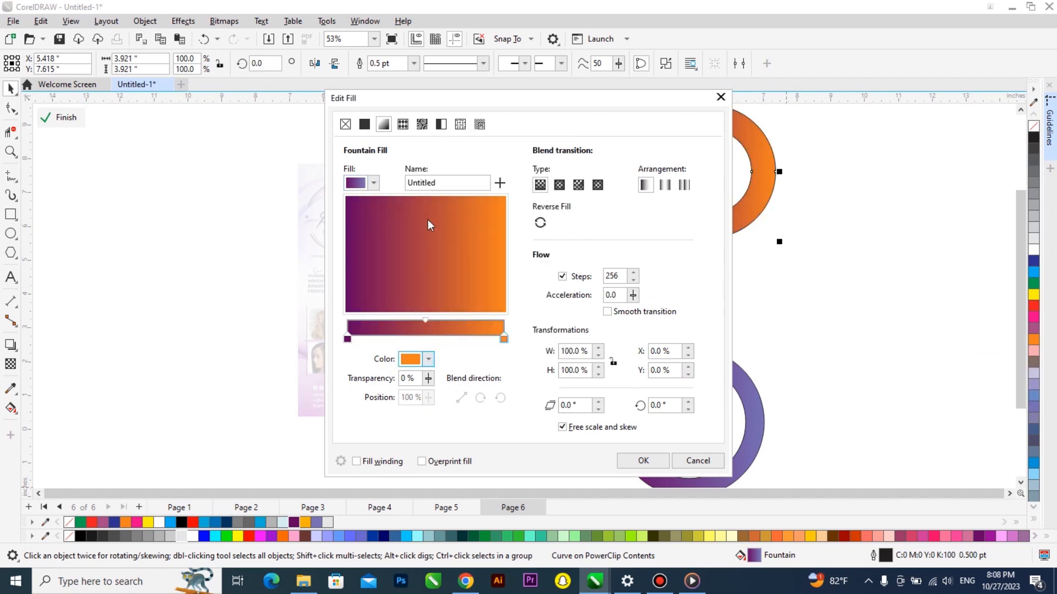
pyautogui.click(691, 459)
pyautogui.click(711, 373)
pyautogui.click(726, 227)
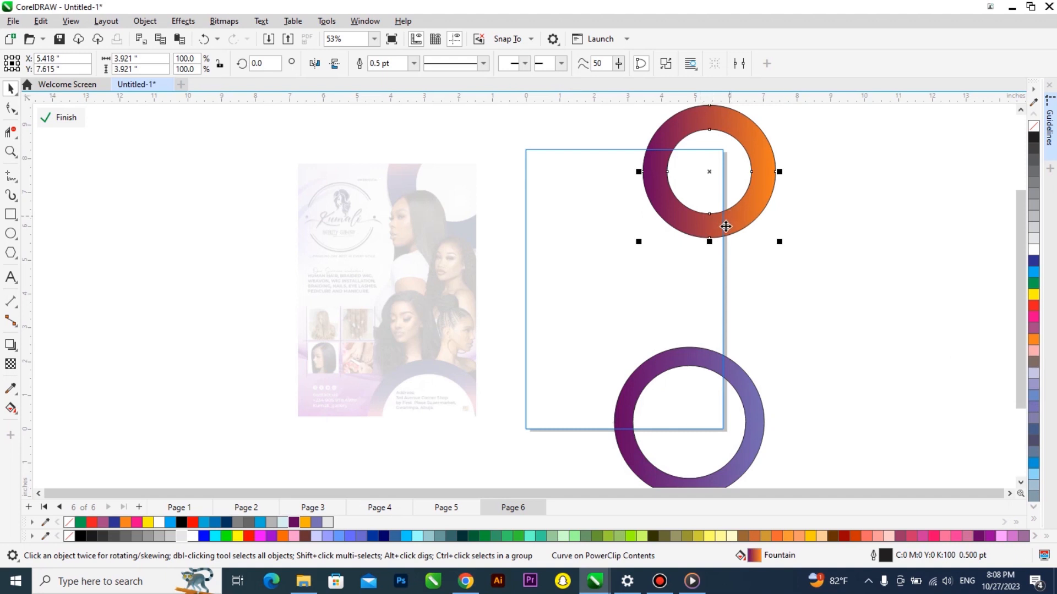
# Add a dark purple node at 51% in the upper ring's fountain fill and rotate the gradient to 52.3°
pyautogui.doubleClick(776, 557)
pyautogui.doubleClick(366, 339)
pyautogui.moveTo(365, 338); pyautogui.dragTo(466, 339)
pyautogui.click(472, 210)
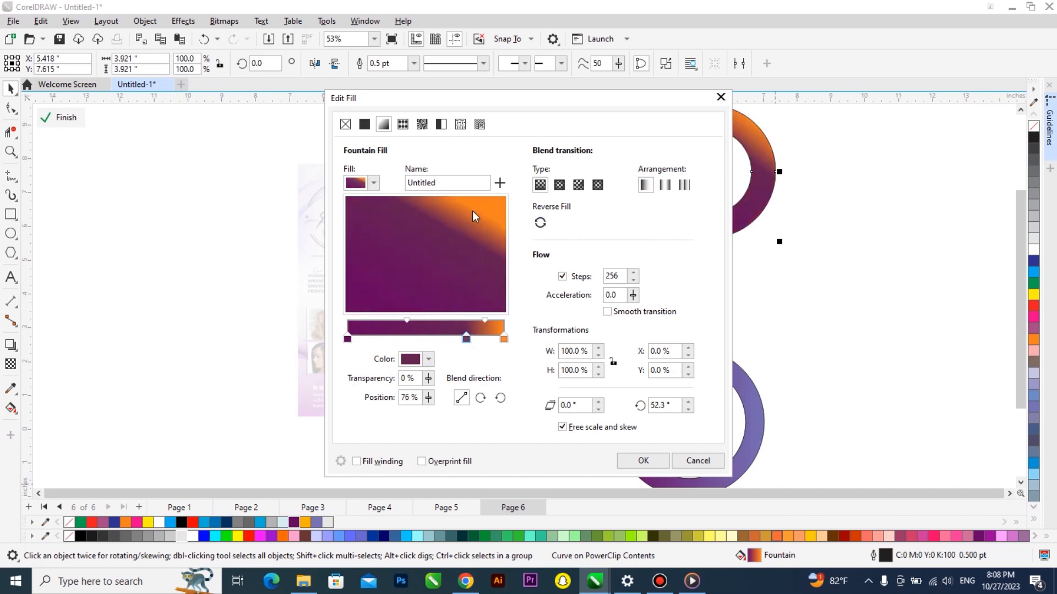
pyautogui.moveTo(464, 339); pyautogui.dragTo(423, 339)
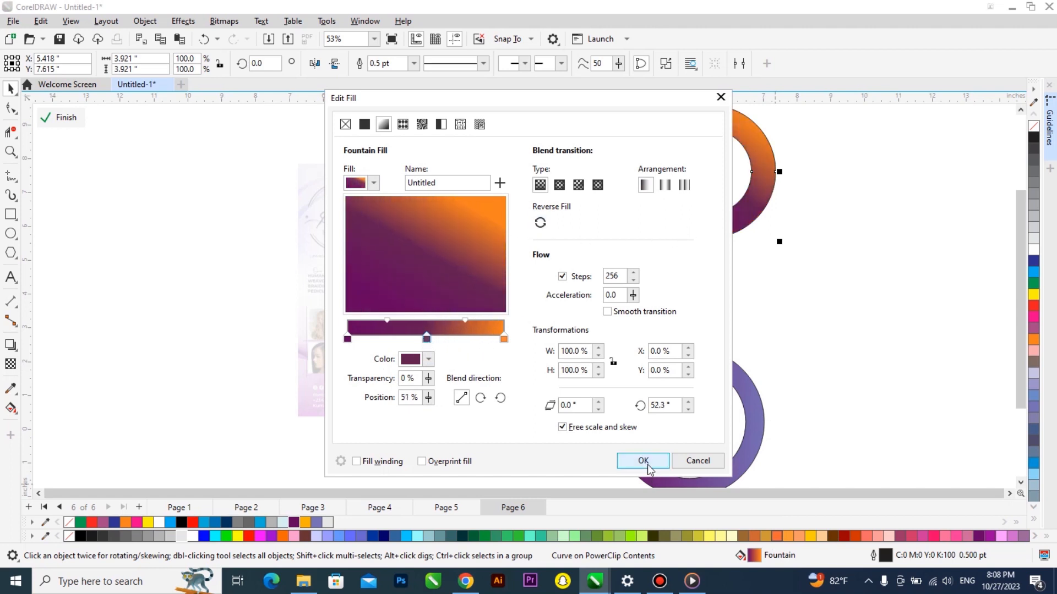
pyautogui.click(643, 461)
# Remove the outlines from both rings
pyautogui.scroll(-1, 586, 325)
pyautogui.moveTo(723, 260); pyautogui.dragTo(531, 477)
pyautogui.click(111, 183)
# Draw a rectangle about 6.118 by 4.982 in over the page's upper part and fill it with 10% Black
pyautogui.click(10, 214)
pyautogui.moveTo(537, 185); pyautogui.dragTo(694, 314)
pyautogui.press('space')
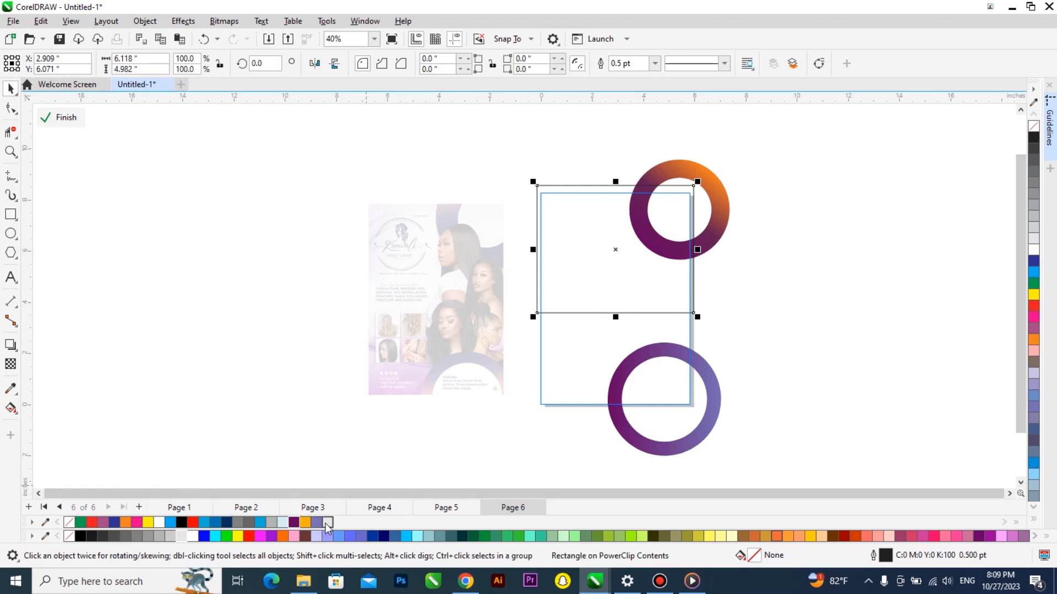
pyautogui.click(640, 295)
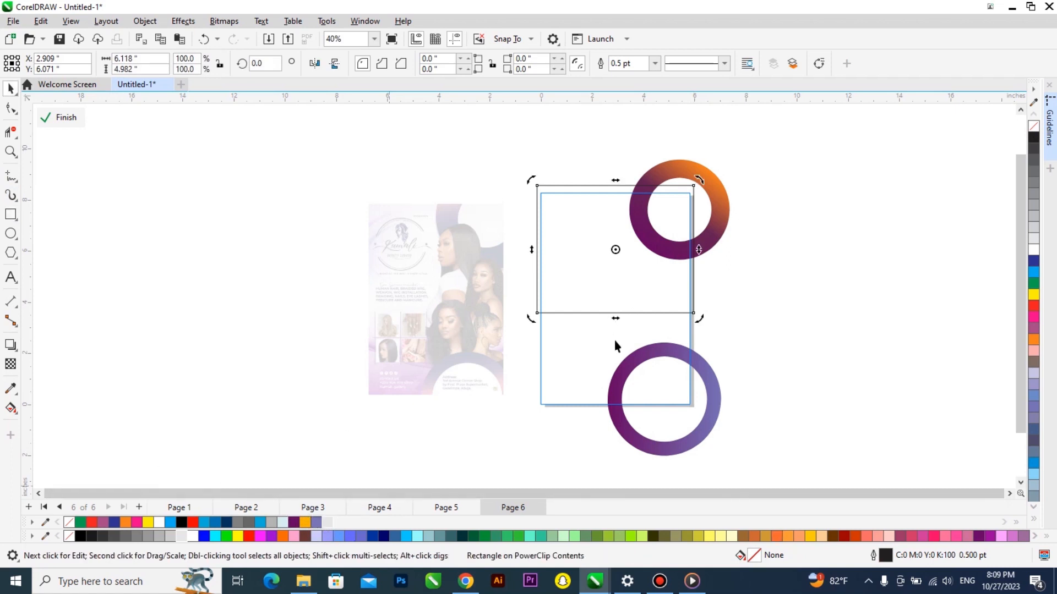
pyautogui.click(599, 327)
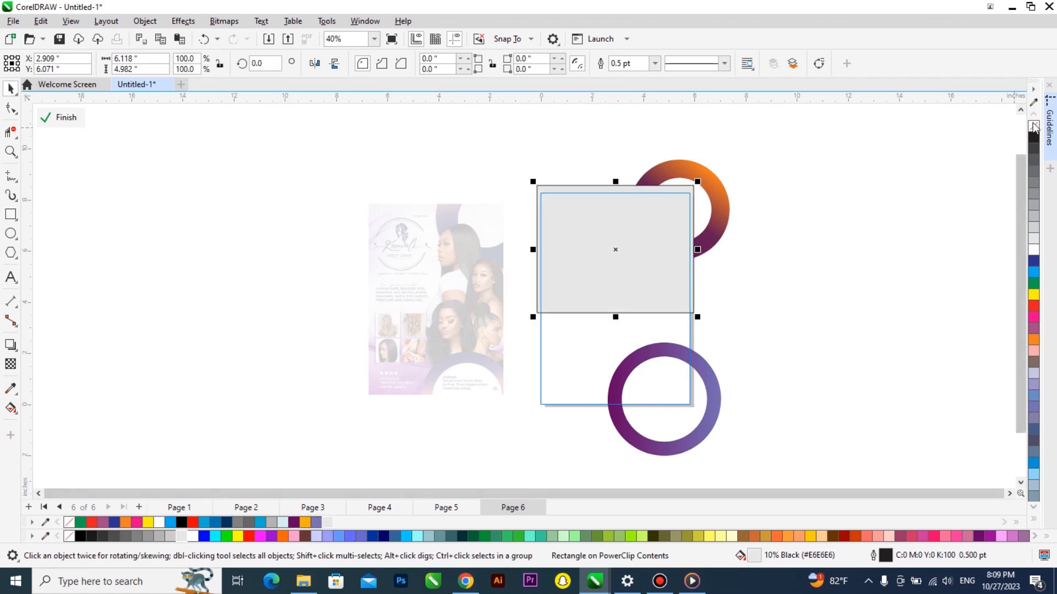
# Remove the gray rectangle's outline, fade it out downward with a linear transparency, and place it behind the upper ring
pyautogui.click(10, 364)
pyautogui.moveTo(611, 220); pyautogui.dragTo(611, 300)
pyautogui.press('space')
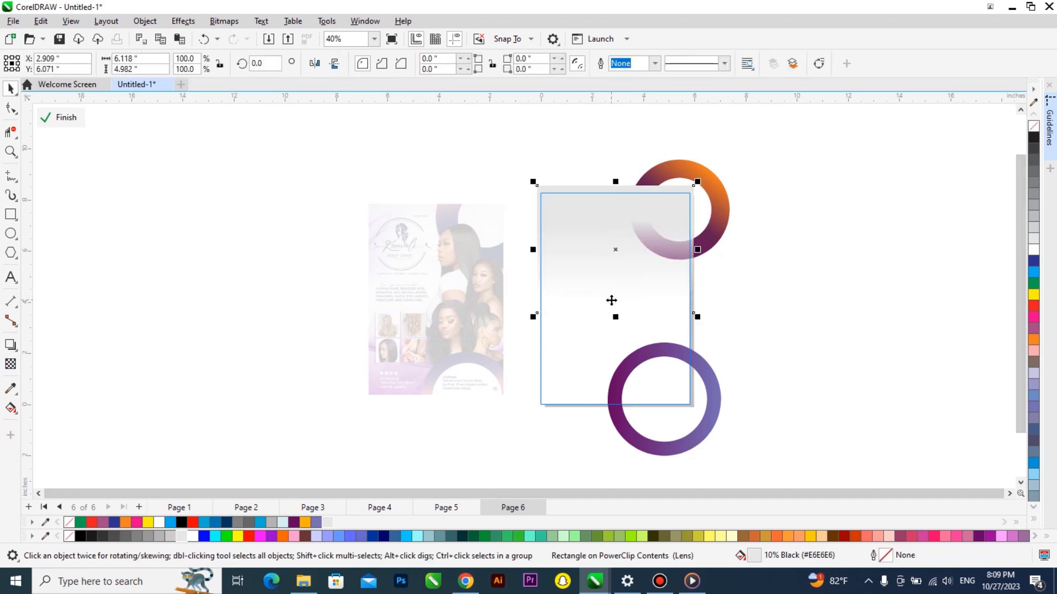
pyautogui.press('space')
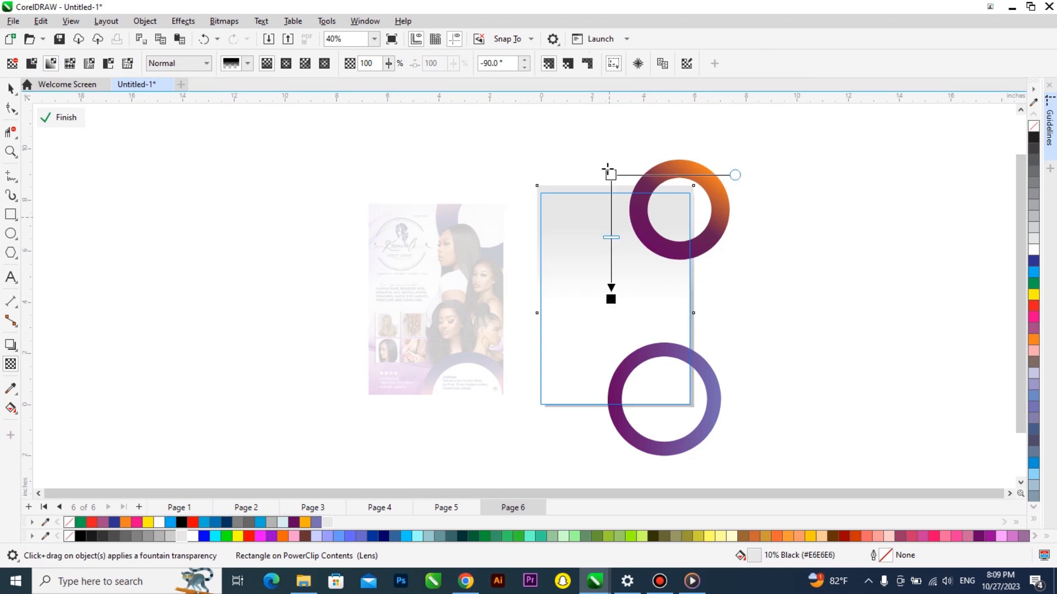
pyautogui.press('space')
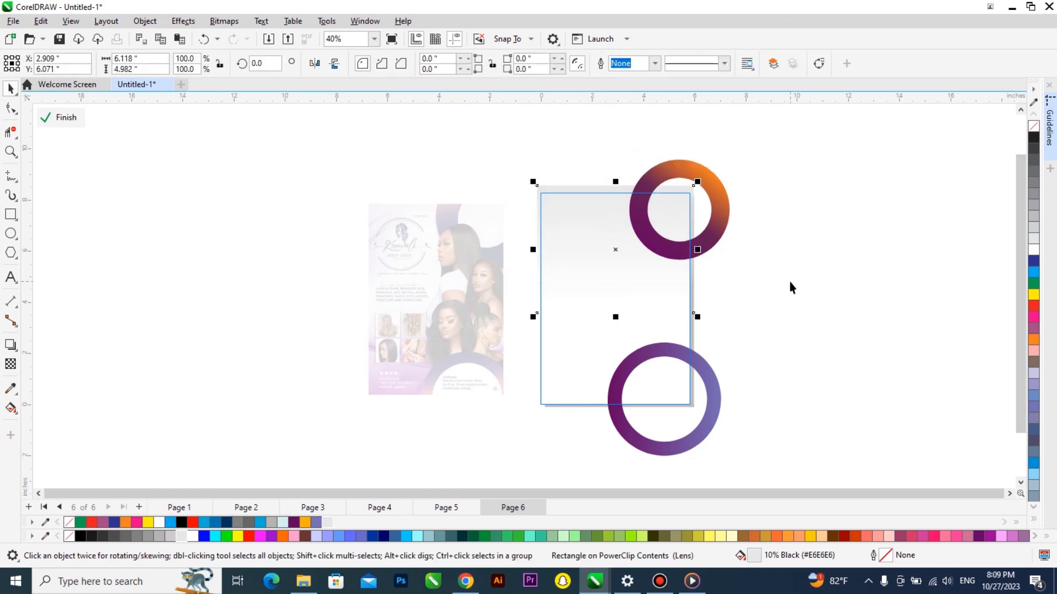
pyautogui.click(758, 325)
# Import the purple sky picture from the file folder and enlarge it to about 6.621 in wide over the page's lower half
pyautogui.click(304, 582)
pyautogui.moveTo(172, 212); pyautogui.dragTo(747, 320)
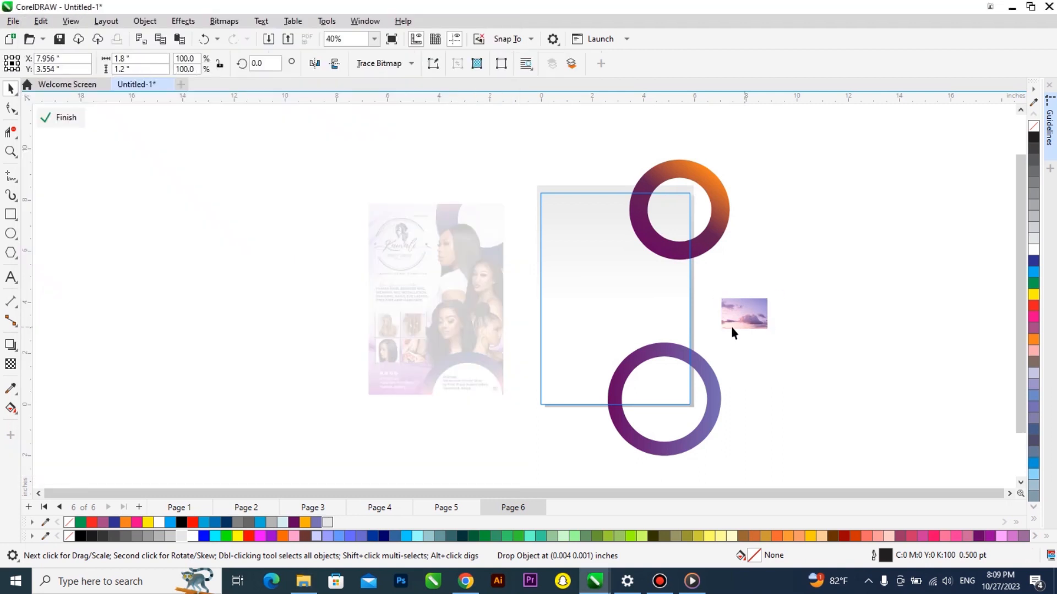
pyautogui.moveTo(772, 335); pyautogui.dragTo(848, 385)
pyautogui.moveTo(703, 358); pyautogui.dragTo(671, 370)
pyautogui.moveTo(761, 255); pyautogui.dragTo(751, 292)
# Fade the sky picture out upward with a linear transparency and enlarge it to about 8.532 in wide behind the lower ring
pyautogui.click(11, 363)
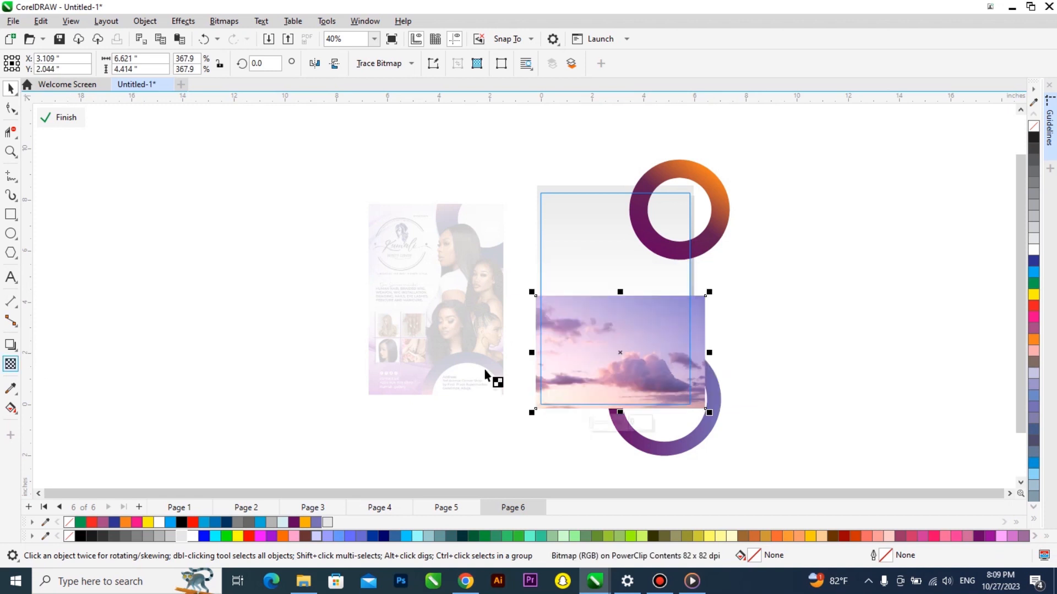
pyautogui.moveTo(617, 352); pyautogui.dragTo(617, 314)
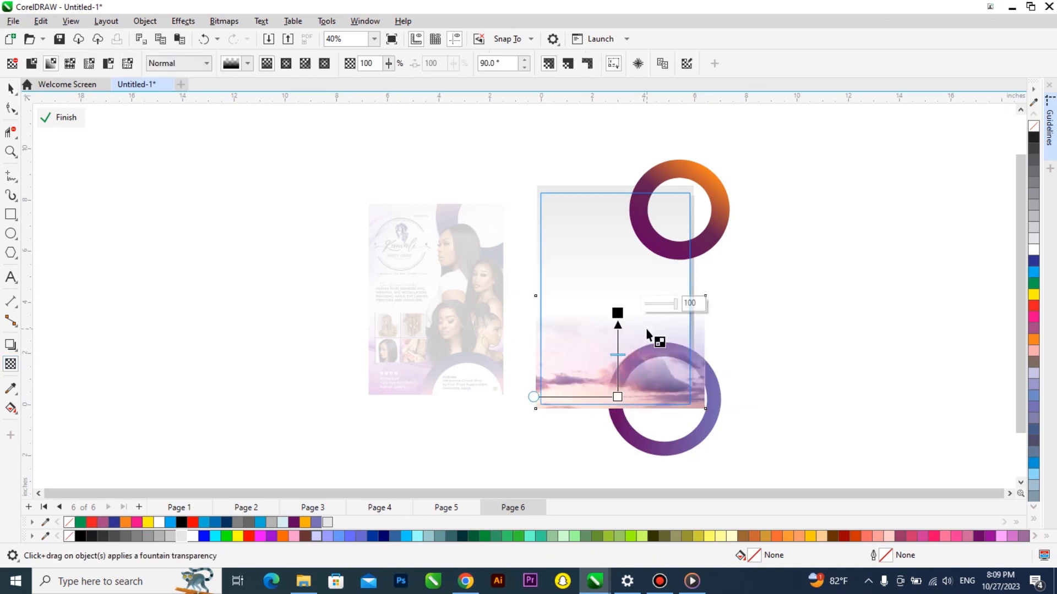
pyautogui.press('space')
pyautogui.moveTo(529, 291); pyautogui.dragTo(483, 259)
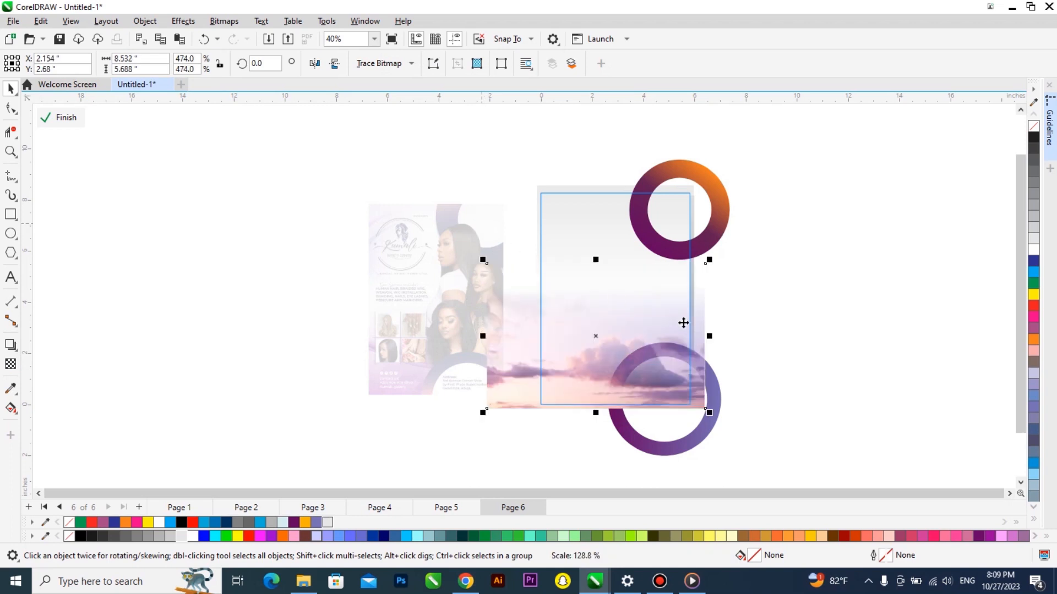
pyautogui.click(697, 440)
# Draw a circle about 3.649 in wide and align its center with the lower ring
pyautogui.scroll(1, 700, 436)
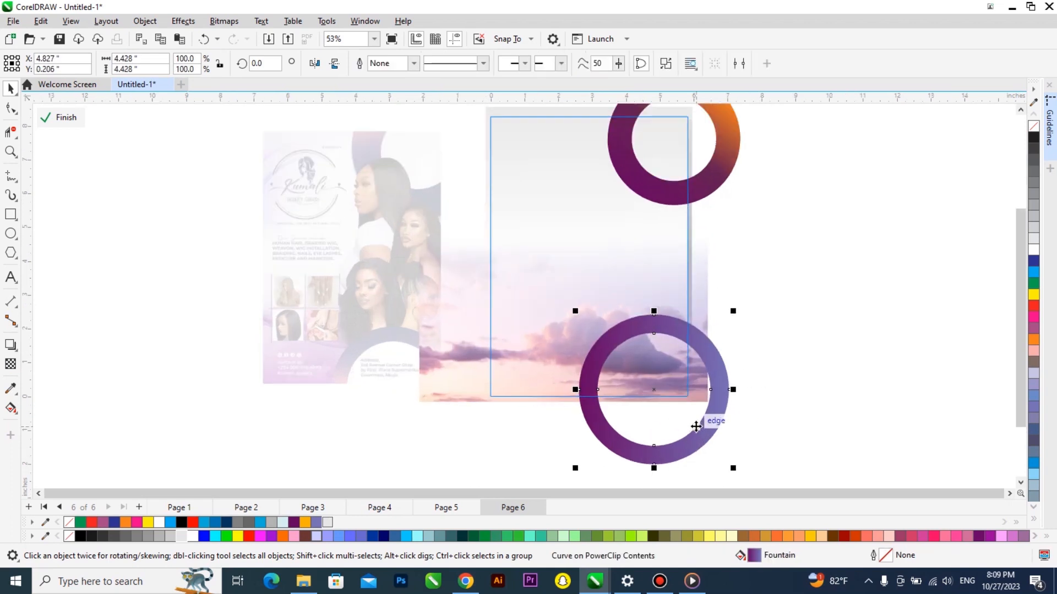
pyautogui.scroll(1, 702, 437)
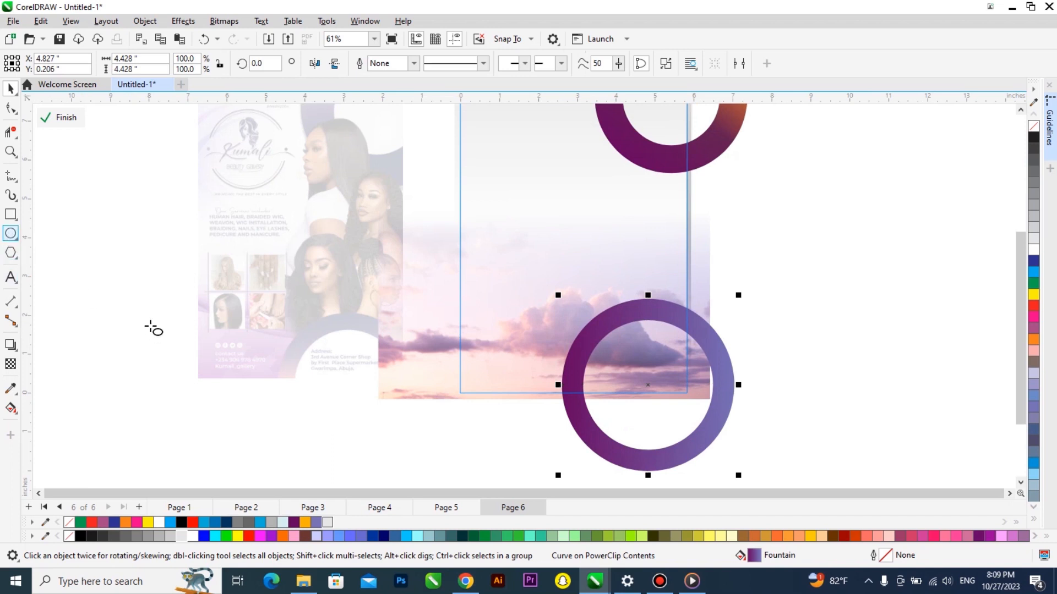
pyautogui.moveTo(150, 327); pyautogui.dragTo(291, 468)
pyautogui.moveTo(222, 397); pyautogui.dragTo(576, 394)
pyautogui.press('space')
pyautogui.keyDown('shift'); pyautogui.click(723, 362); pyautogui.keyUp('shift')
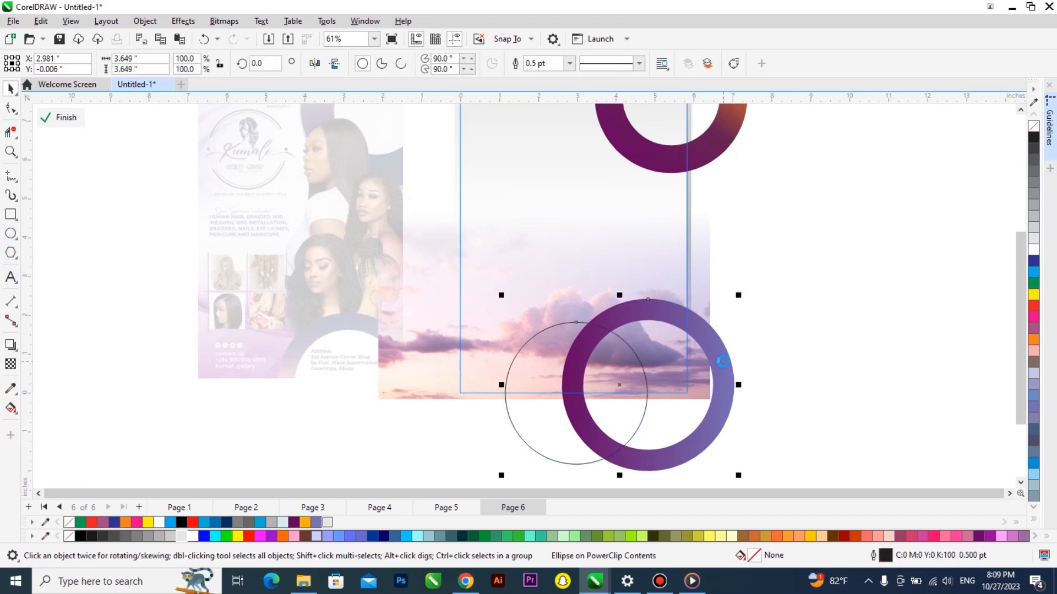
pyautogui.press('c')
pyautogui.press('e')
pyautogui.keyDown('shift'); pyautogui.click(723, 361); pyautogui.keyUp('shift')
# Scale the circle inside the lower ring to about 3.367 in, fill it white, and finish editing the PowerClip contents
pyautogui.scroll(2, 724, 338)
pyautogui.moveTo(721, 291); pyautogui.dragTo(728, 305)
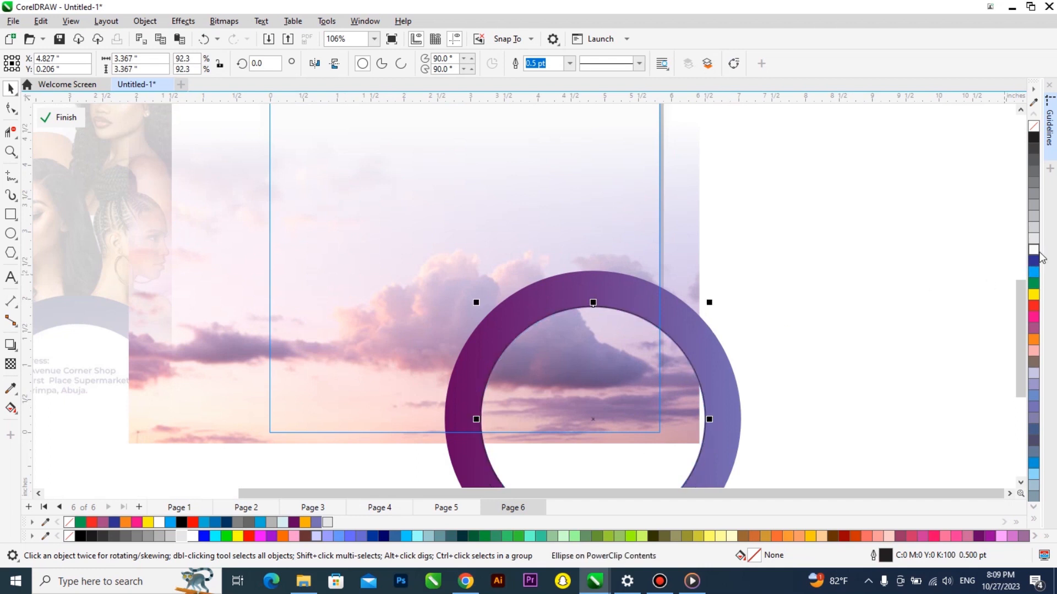
pyautogui.click(1035, 250)
pyautogui.scroll(-2, 614, 341)
pyautogui.scroll(-1, 613, 341)
pyautogui.keyDown('ctrl'); pyautogui.click(737, 254); pyautogui.keyUp('ctrl')
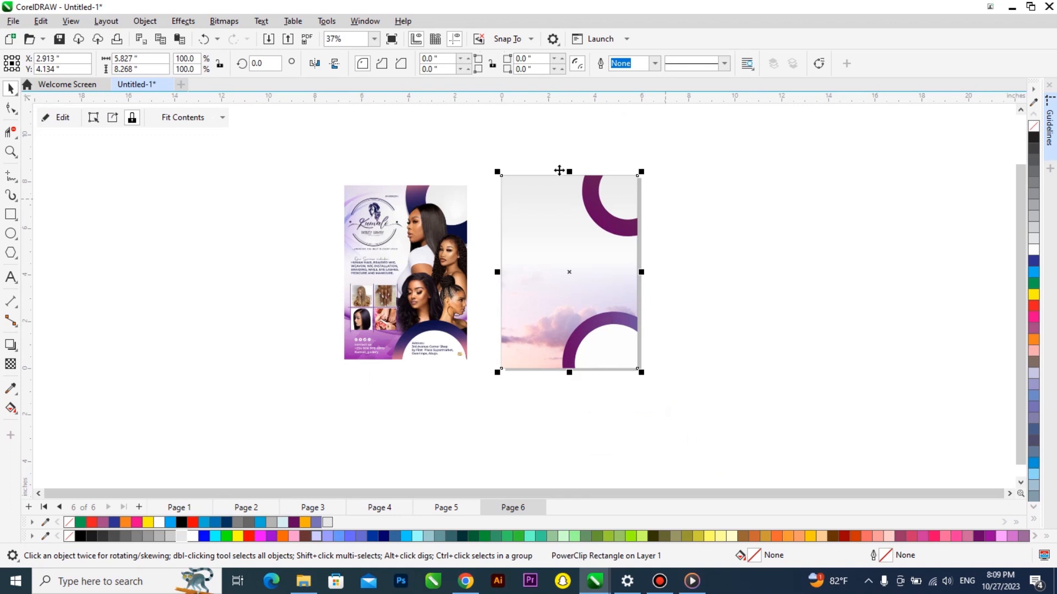
# Examine the reference flyer's logo, then view the woman long-hair illustration in Chrome's "Hair vector" image results
pyautogui.press('z')
pyautogui.moveTo(691, 159); pyautogui.dragTo(439, 400)
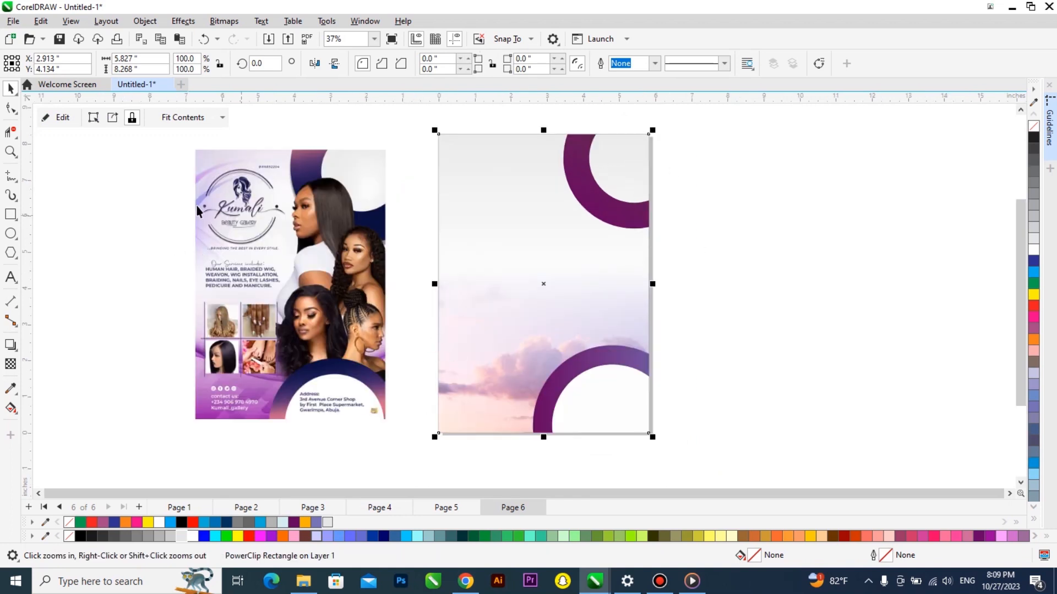
pyautogui.click(232, 194)
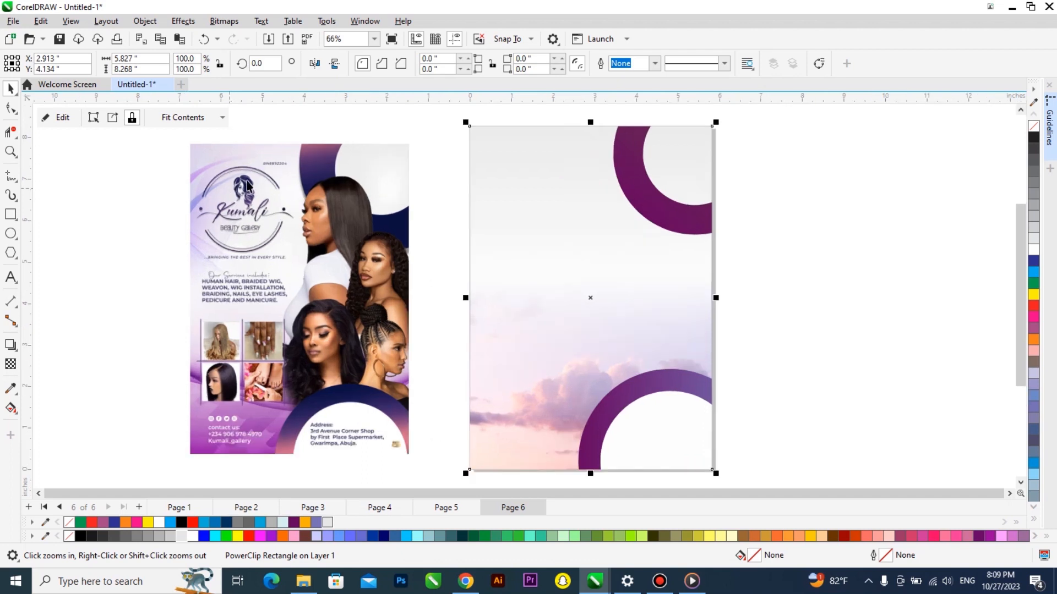
pyautogui.click(465, 582)
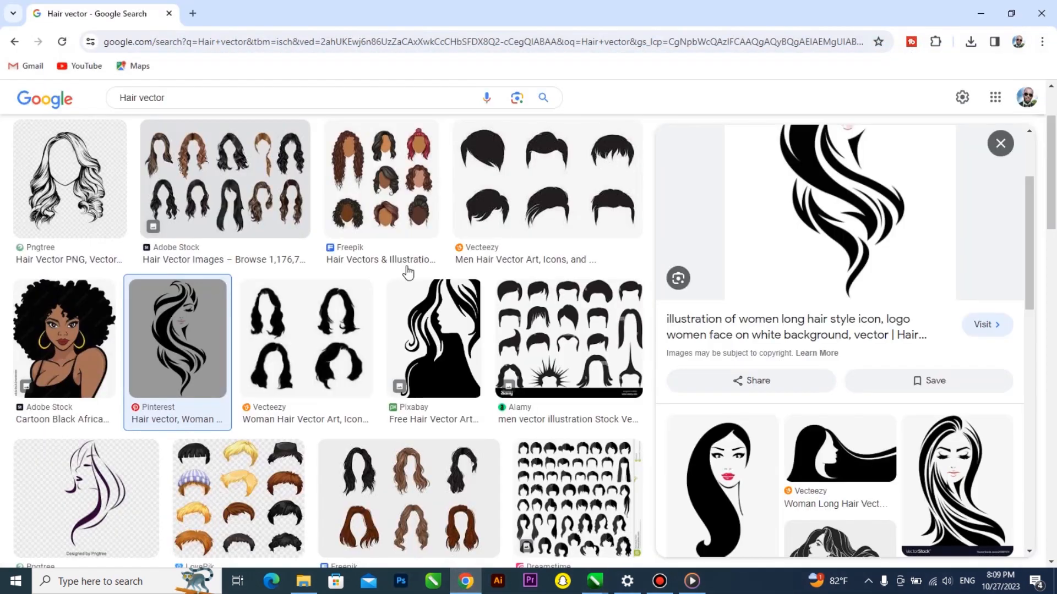
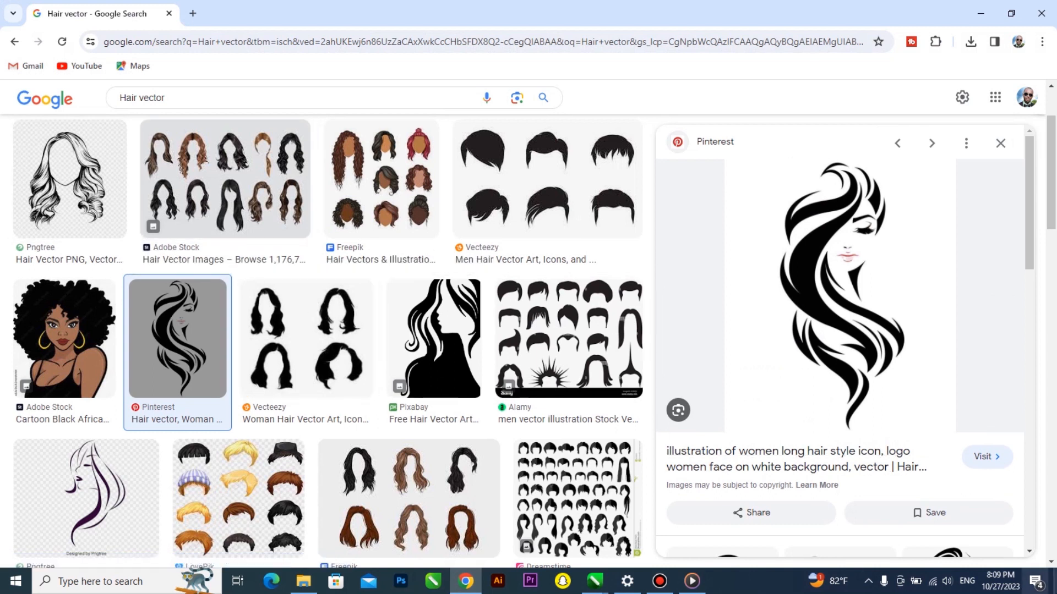
# Copy the woman-hair image file from the desktop and paste it onto the flyer page in CorelDRAW
pyautogui.click(1055, 582)
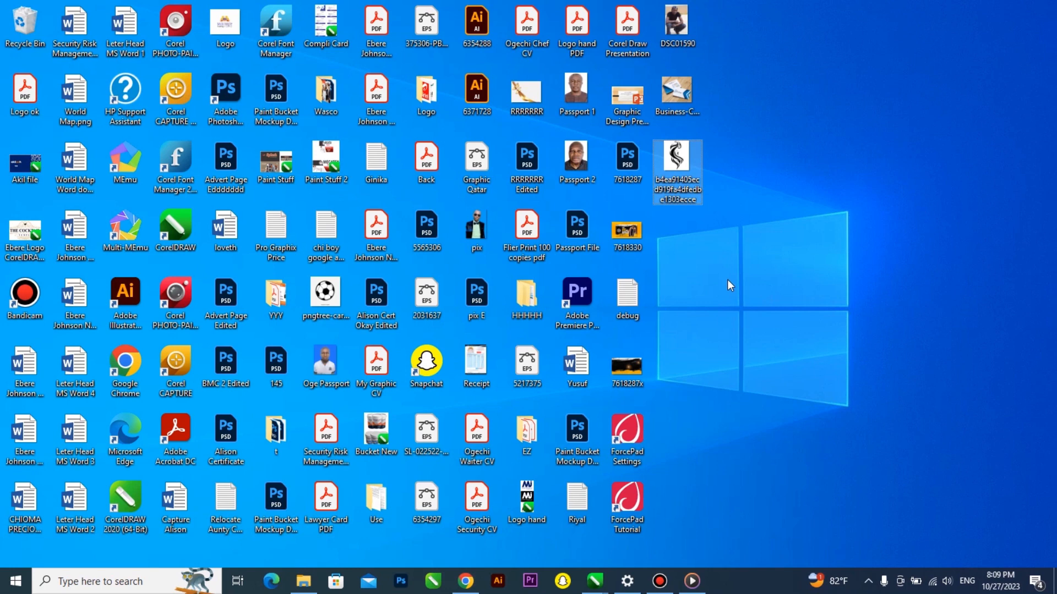
pyautogui.moveTo(594, 581)
pyautogui.click(771, 531)
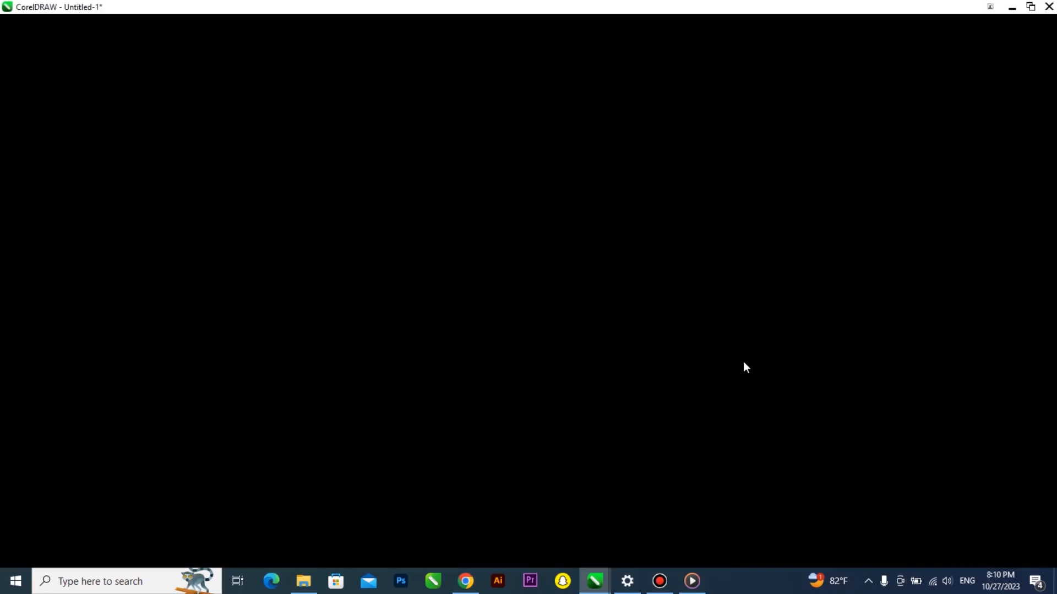
pyautogui.hotkey('ctrl', 'v')
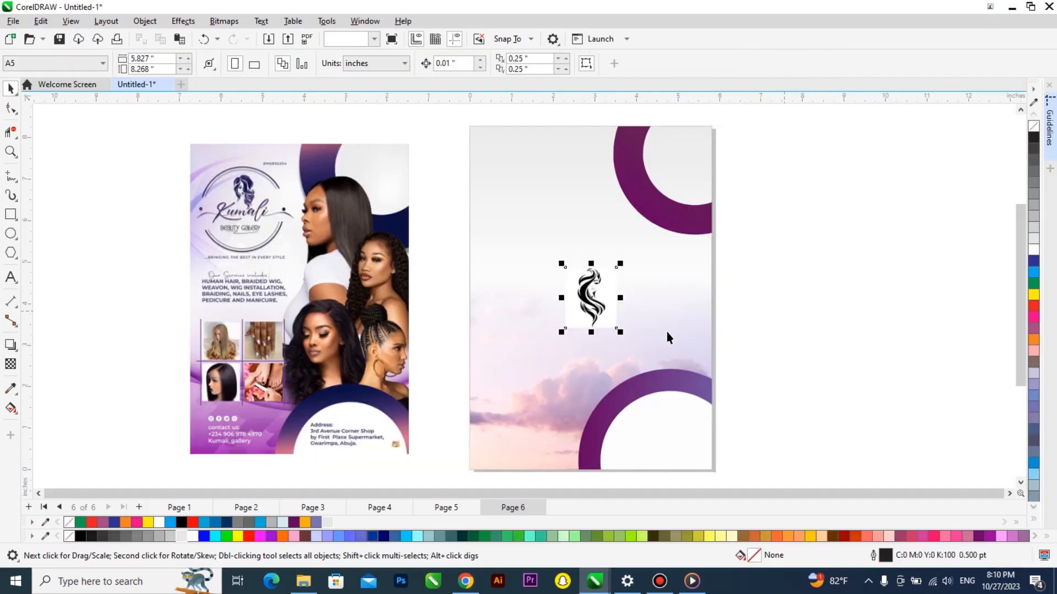
# Enlarge the pasted woman-hair bitmap to about 2.393 in wide beside the page and convert it with a Line Art outline trace
pyautogui.moveTo(621, 332); pyautogui.dragTo(654, 362)
pyautogui.moveTo(600, 297); pyautogui.dragTo(766, 274)
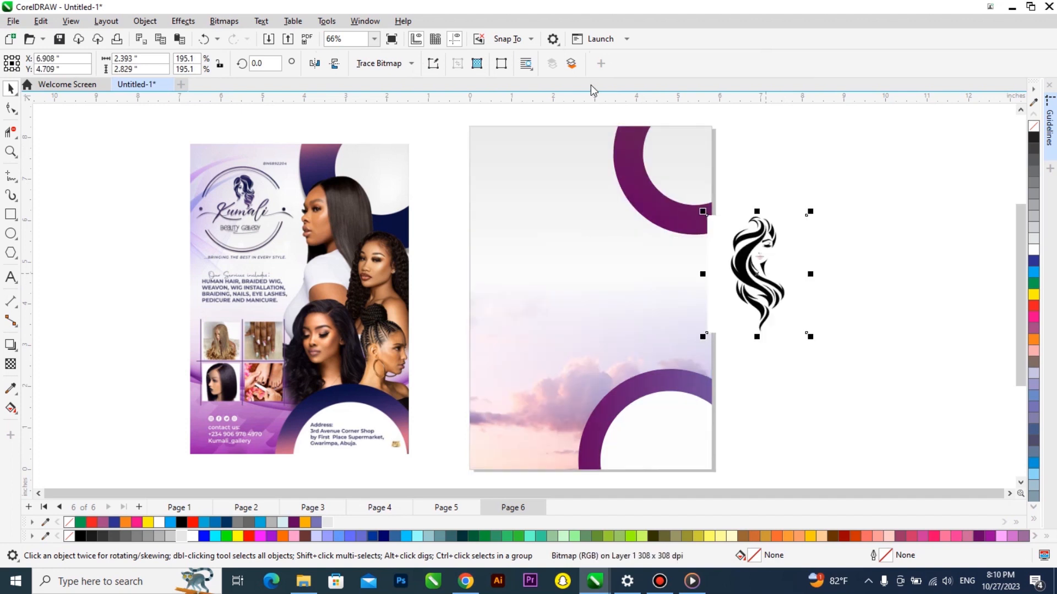
pyautogui.click(404, 64)
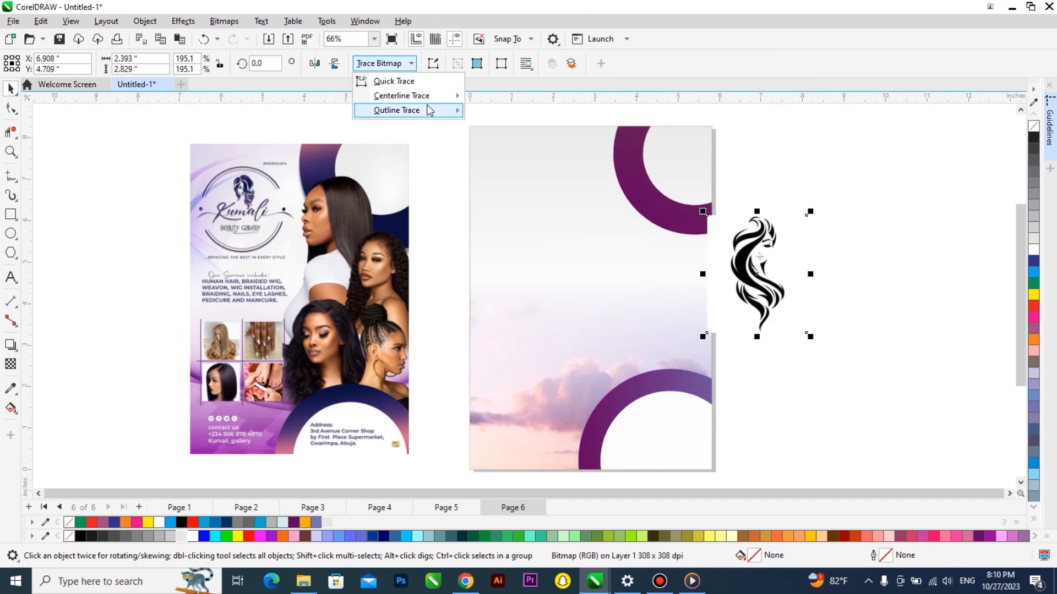
pyautogui.moveTo(430, 110)
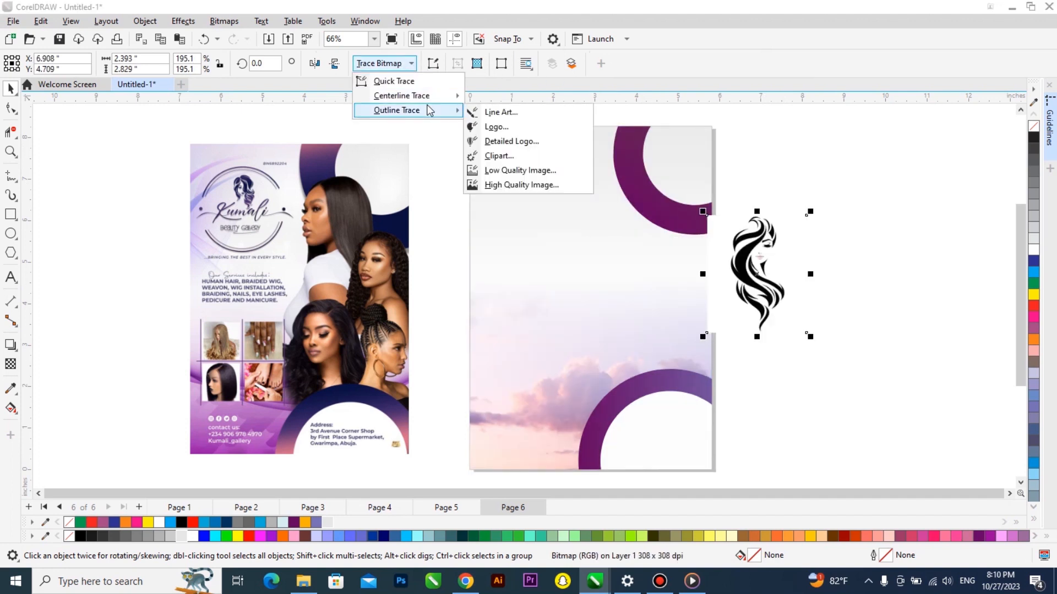
pyautogui.click(505, 116)
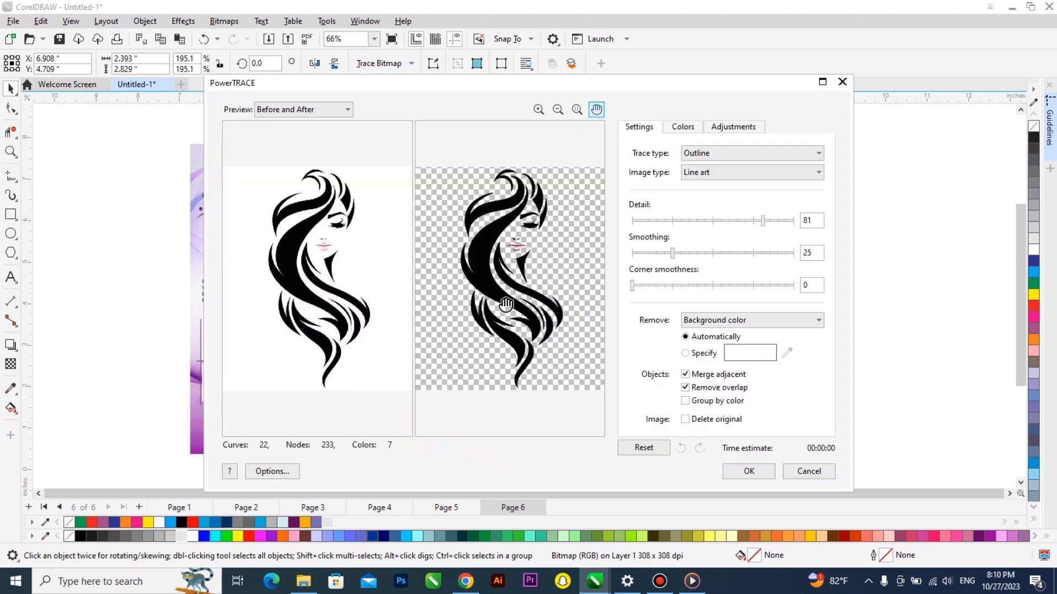
pyautogui.click(748, 471)
# Move the traced woman-hair figure onto the upper part of the page and delete the original bitmap
pyautogui.moveTo(754, 250); pyautogui.dragTo(573, 167)
pyautogui.click(739, 261)
pyautogui.press('Delete')
# Scale the traced figure down to about 0.471 in wide in the page's upper-left area
pyautogui.click(599, 211)
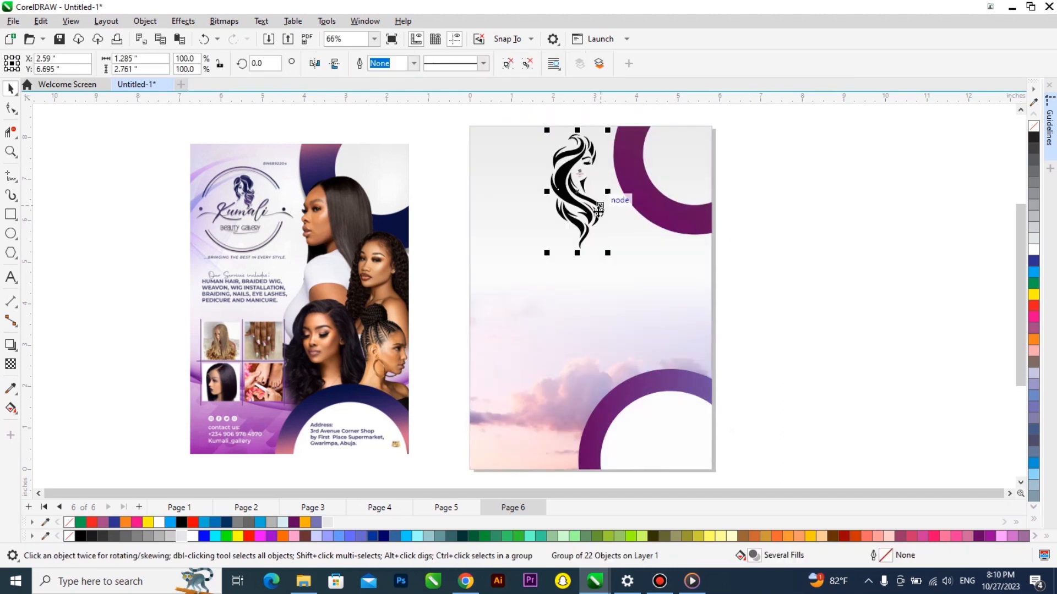
pyautogui.click(612, 126)
pyautogui.click(588, 151)
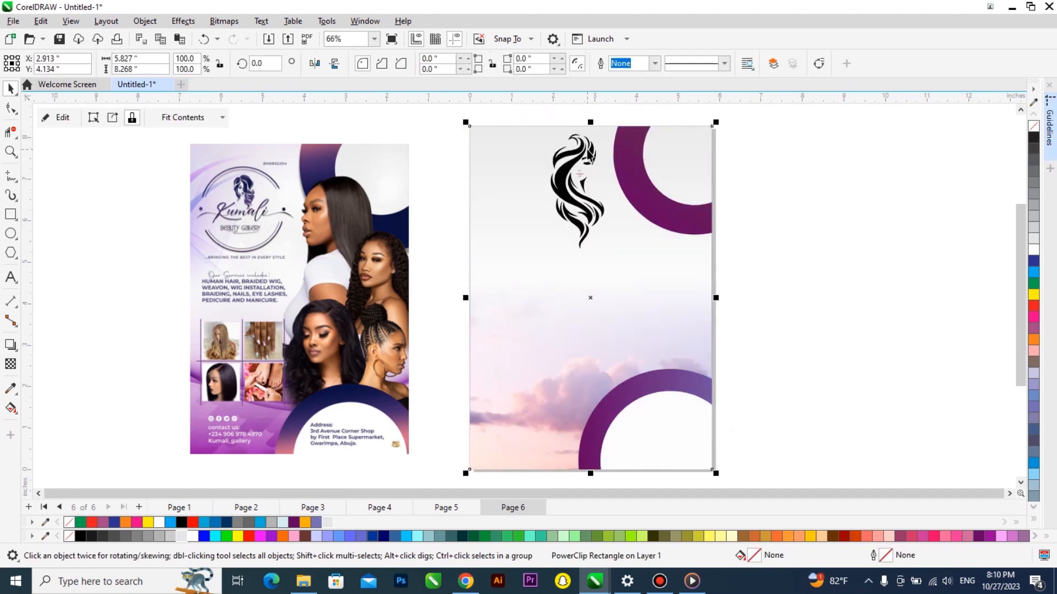
pyautogui.click(591, 153)
pyautogui.moveTo(606, 130)
pyautogui.mouseDown()
pyautogui.moveTo(594, 160)
pyautogui.moveTo(572, 147)
pyautogui.moveTo(561, 167)
pyautogui.moveTo(539, 166)
pyautogui.mouseUp()
pyautogui.scroll(1, 539, 167)
pyautogui.moveTo(534, 219)
pyautogui.mouseDown()
pyautogui.moveTo(543, 200)
pyautogui.moveTo(532, 203)
pyautogui.mouseUp()
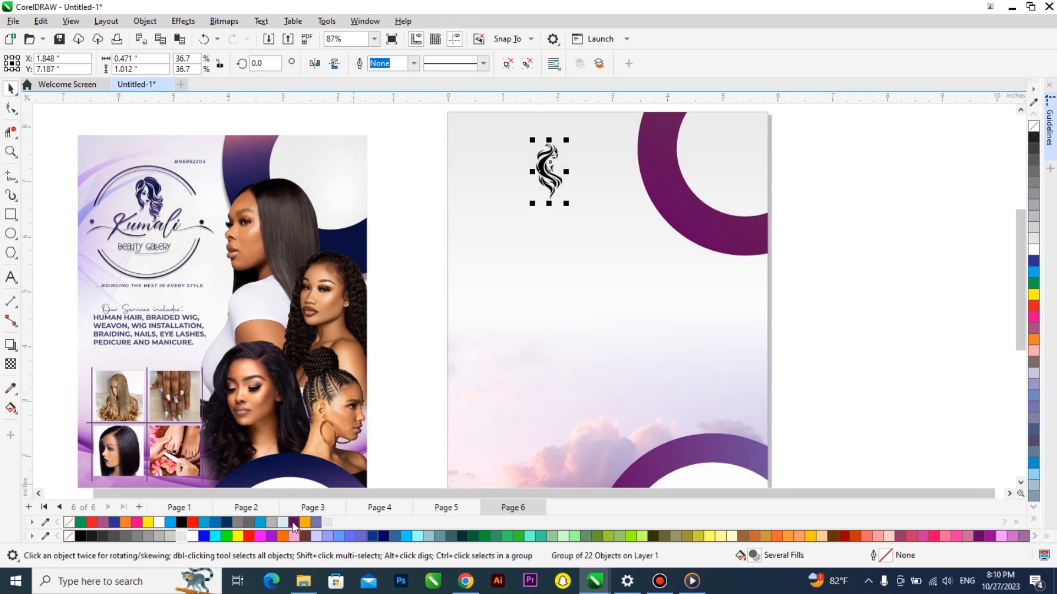
# Give the traced figure a fountain fill running from dark purple R100 G1 B94 to the palette's lavender blue
pyautogui.click(294, 522)
pyautogui.hotkey('shift', 'F11')
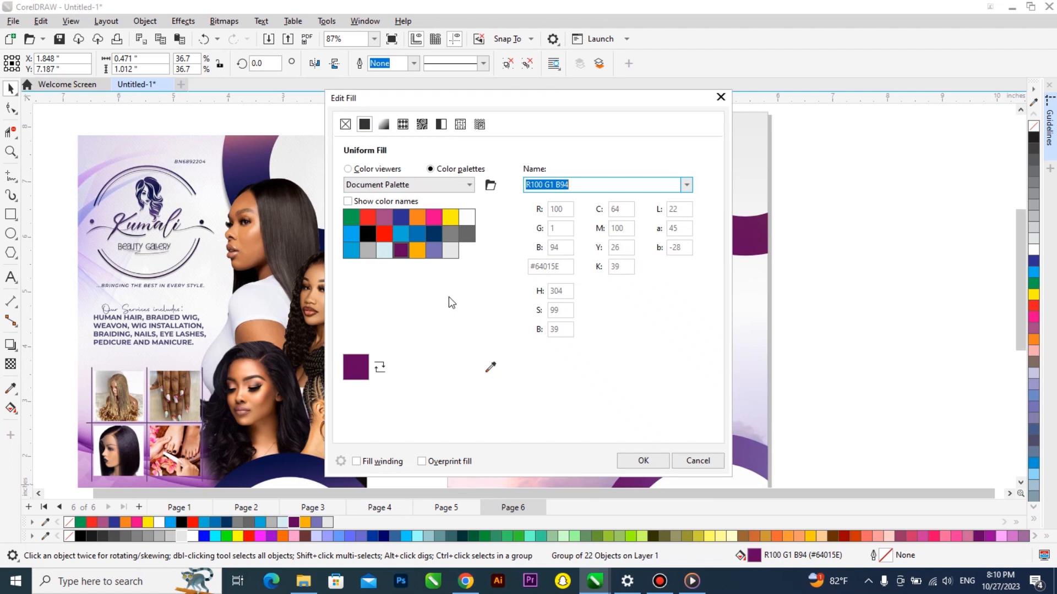
pyautogui.click(383, 124)
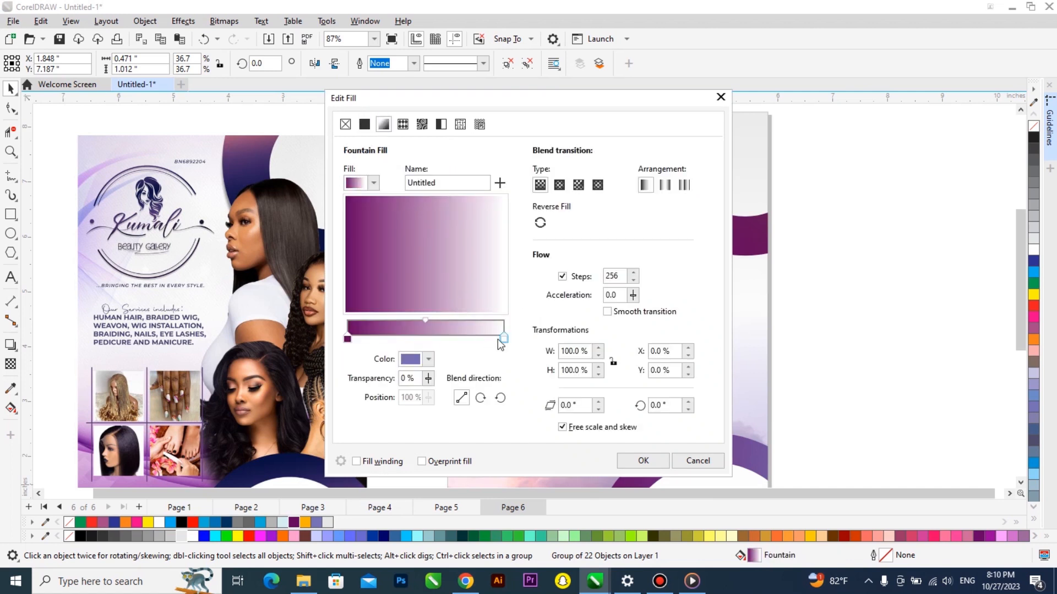
pyautogui.click(429, 359)
pyautogui.click(527, 314)
pyautogui.click(316, 522)
pyautogui.click(639, 223)
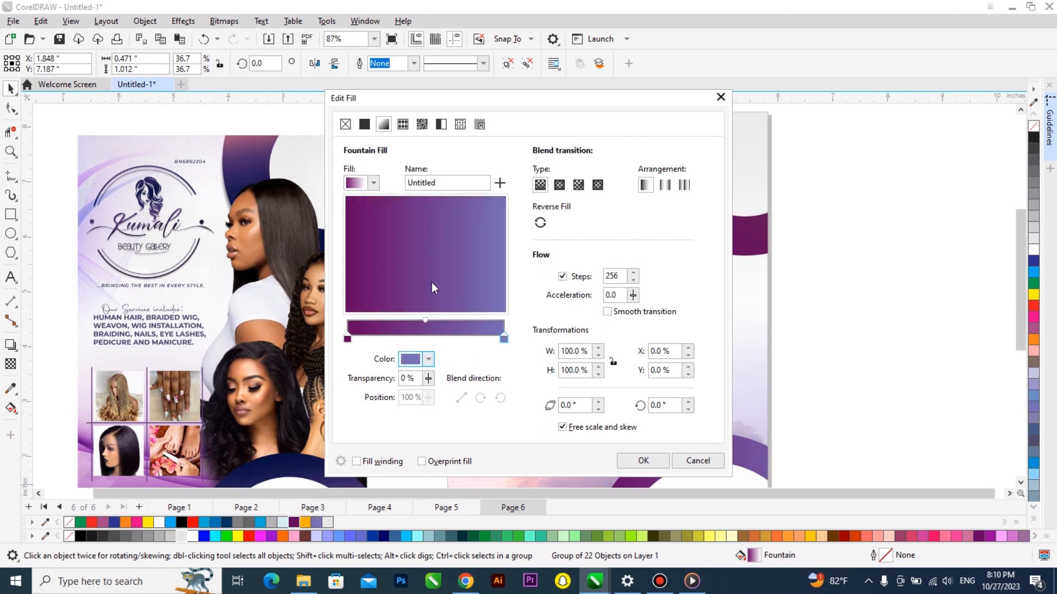
pyautogui.click(429, 284)
pyautogui.click(620, 458)
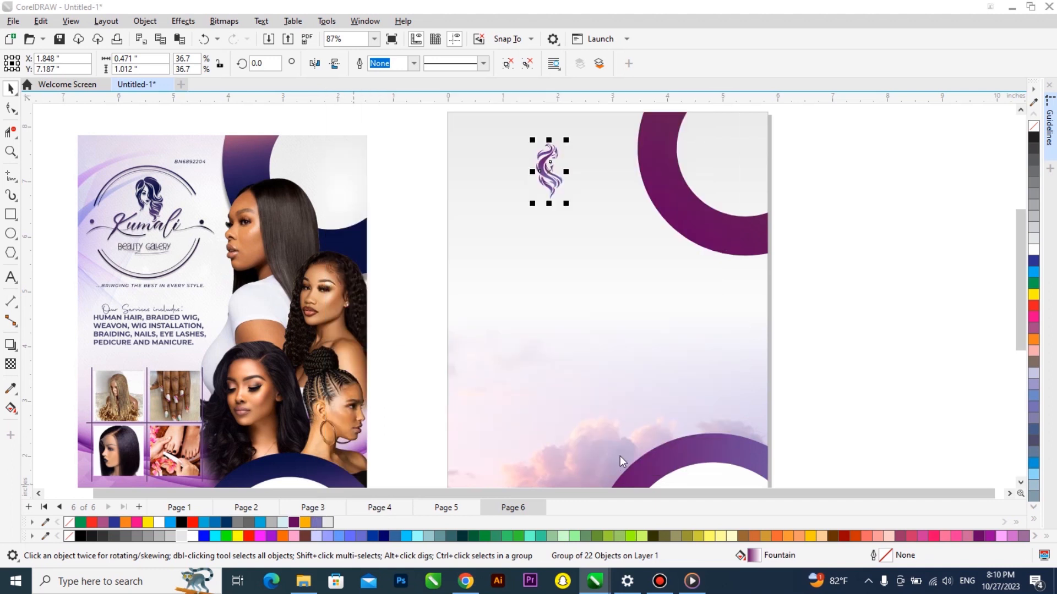
pyautogui.click(784, 210)
pyautogui.click(542, 170)
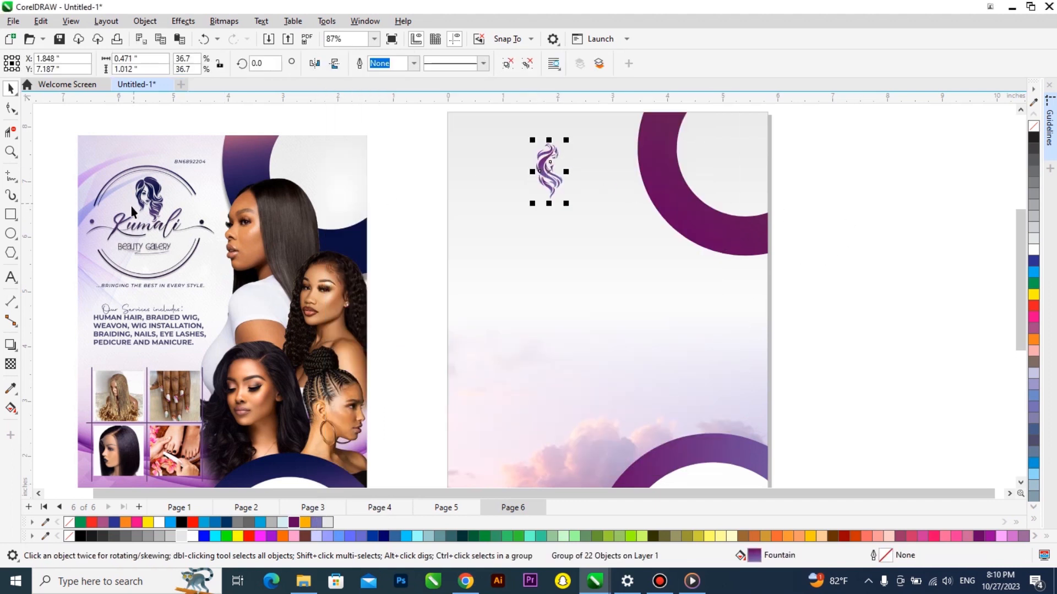
# Add two lines of text reading "Kumali" and "Beauty Gallery", correcting the misspelled "Galery" with the spelling suggestion
pyautogui.click(12, 278)
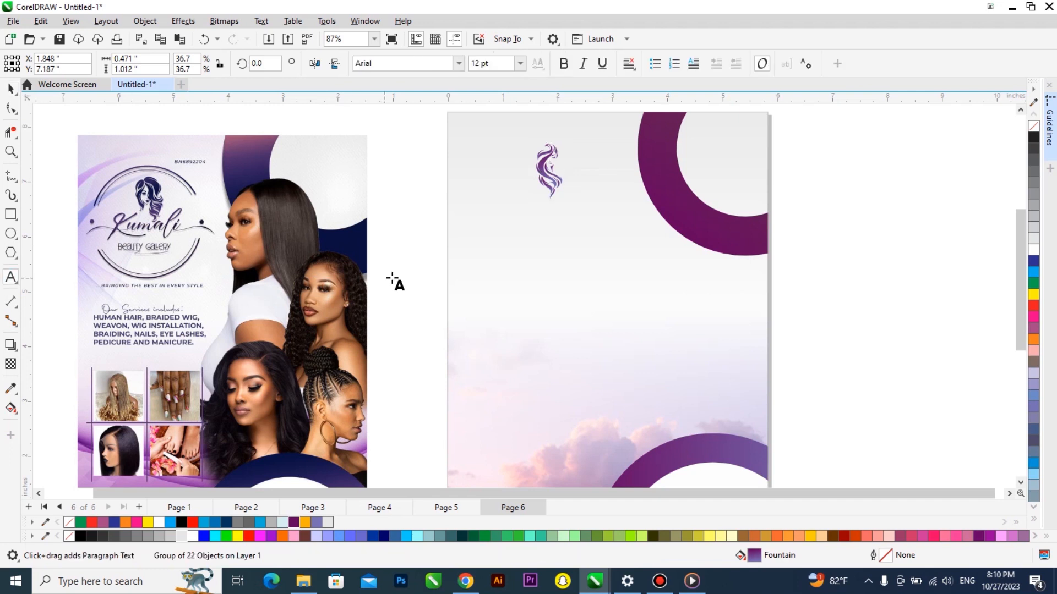
pyautogui.click(429, 273)
pyautogui.write('Kumali')
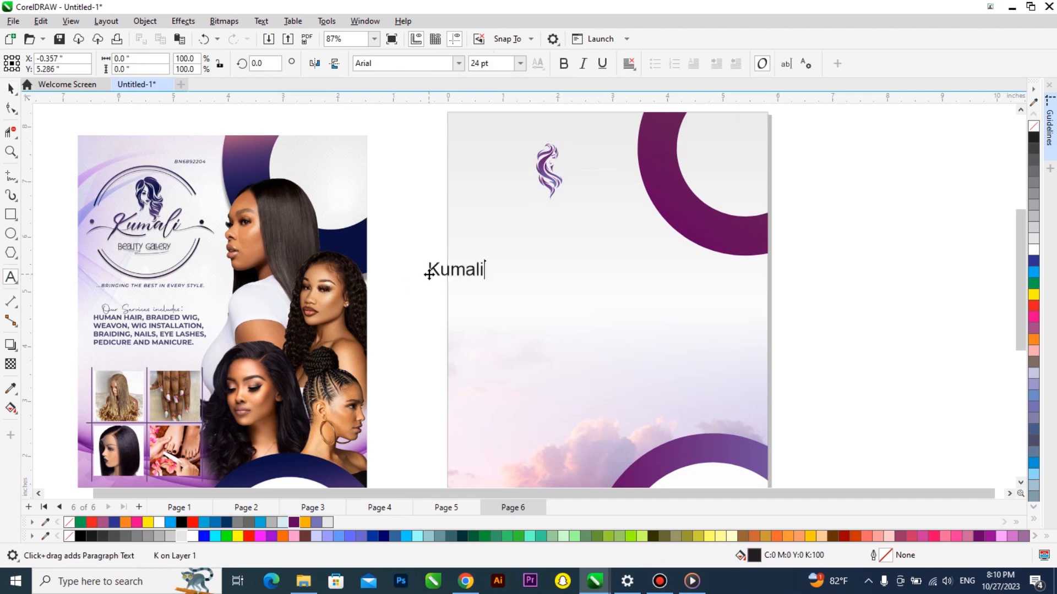
pyautogui.hotkey('ctrl', 'a')
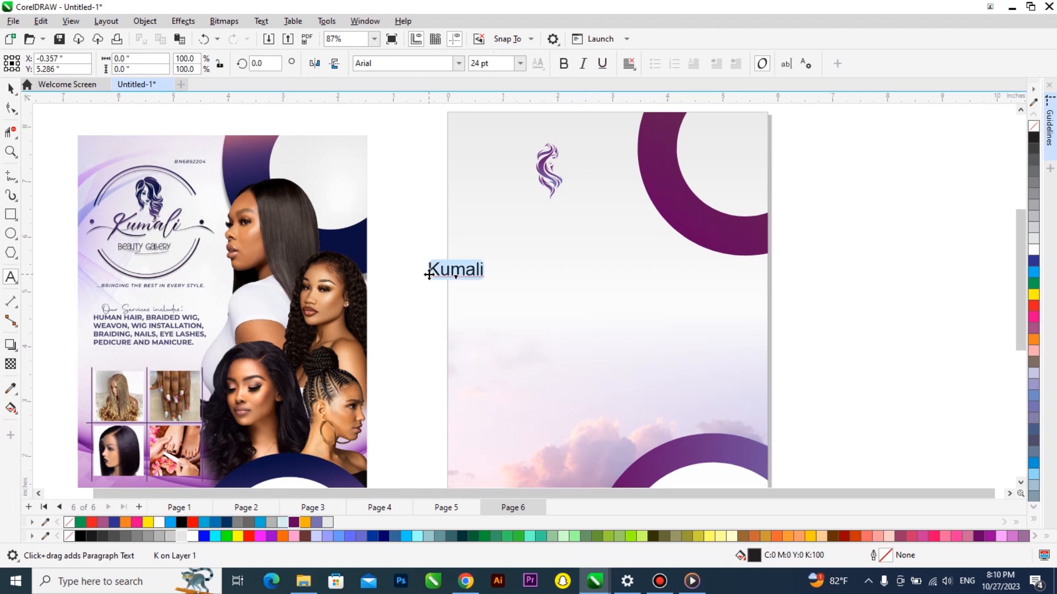
pyautogui.click(429, 274)
pyautogui.write('Beauty')
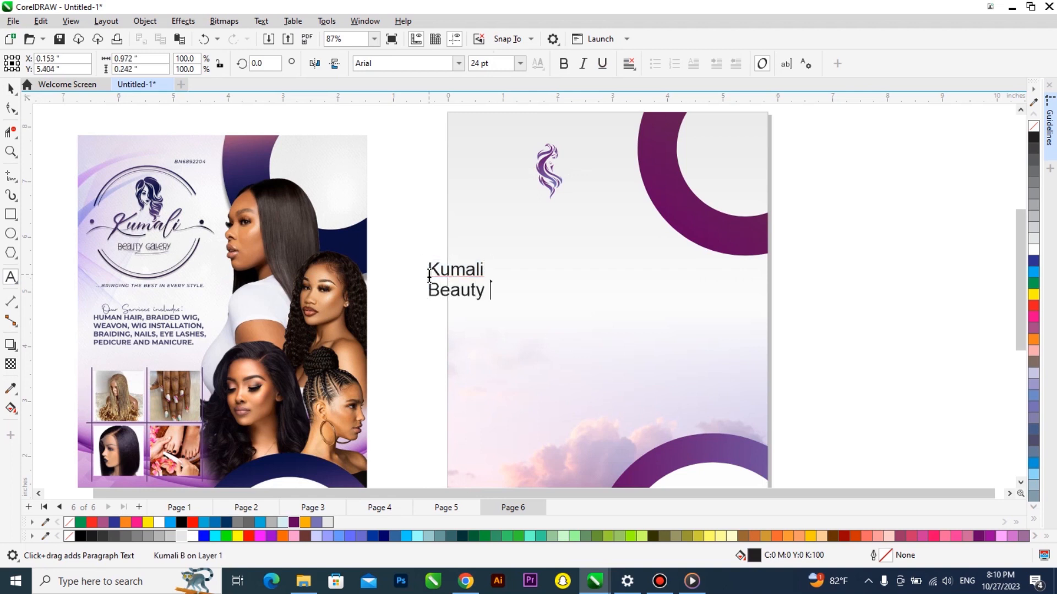
pyautogui.write(' Galery')
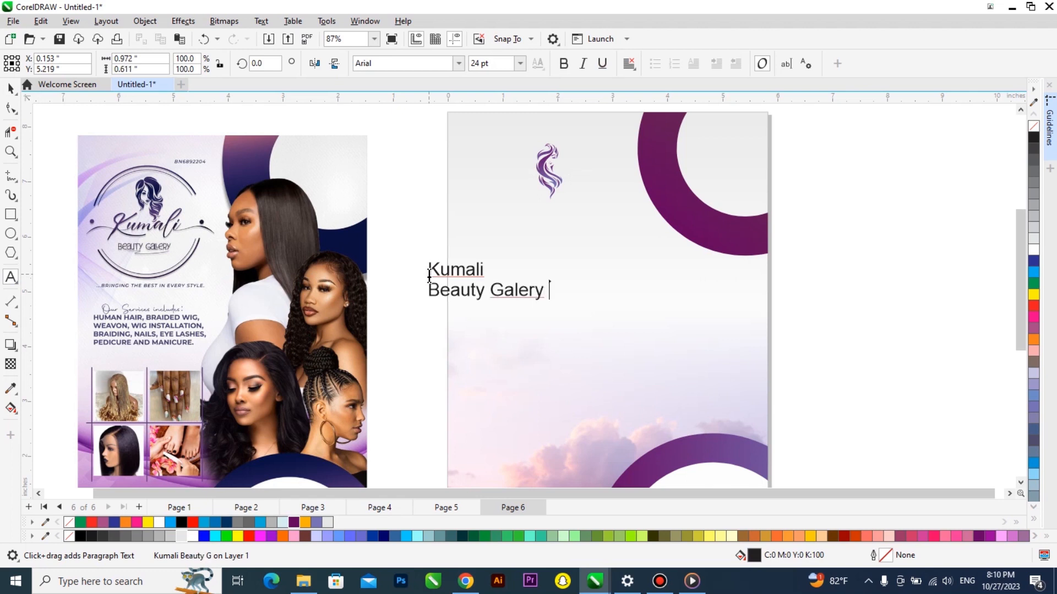
pyautogui.rightClick(526, 292)
pyautogui.click(599, 379)
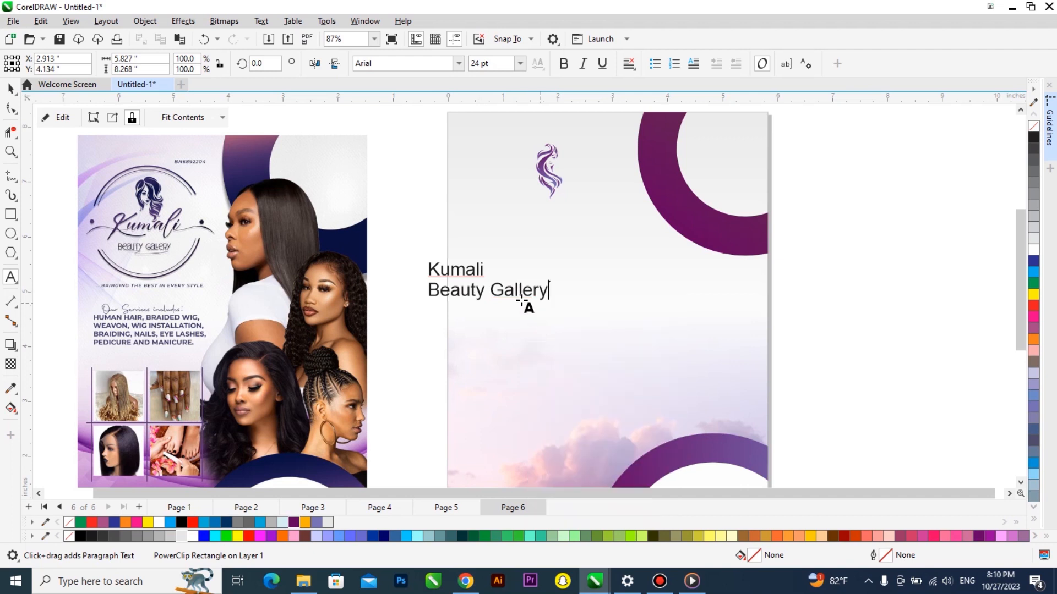
# Center-align the two-line text, place it beneath the woman figure, and break it apart into separate lines
pyautogui.hotkey('ctrl', 'a')
pyautogui.hotkey('ctrl', 'e')
pyautogui.hotkey('ctrl', 'space')
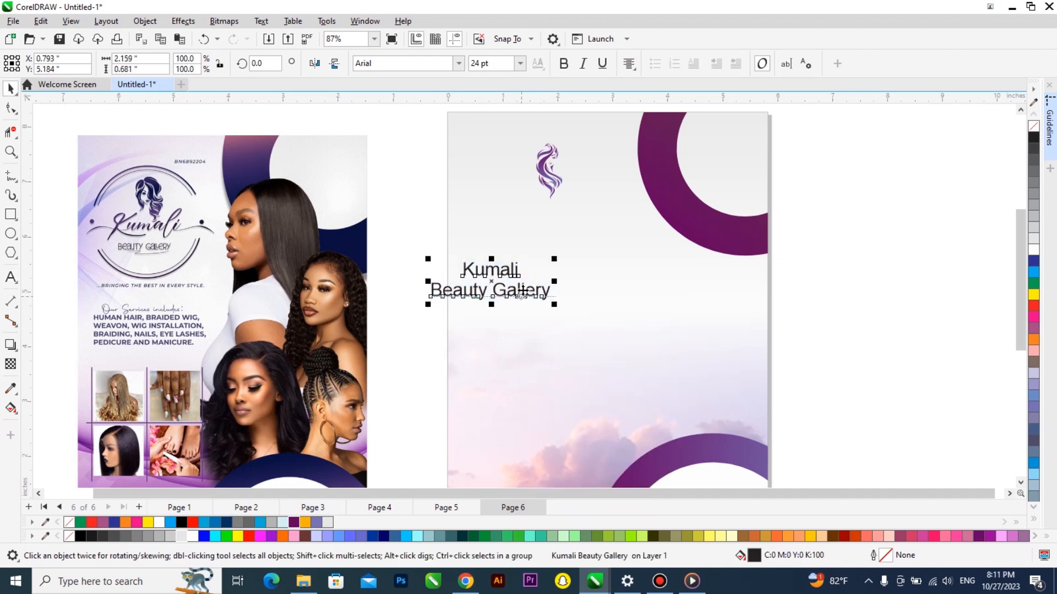
pyautogui.moveTo(521, 299); pyautogui.dragTo(581, 240)
pyautogui.hotkey('ctrl', 'k')
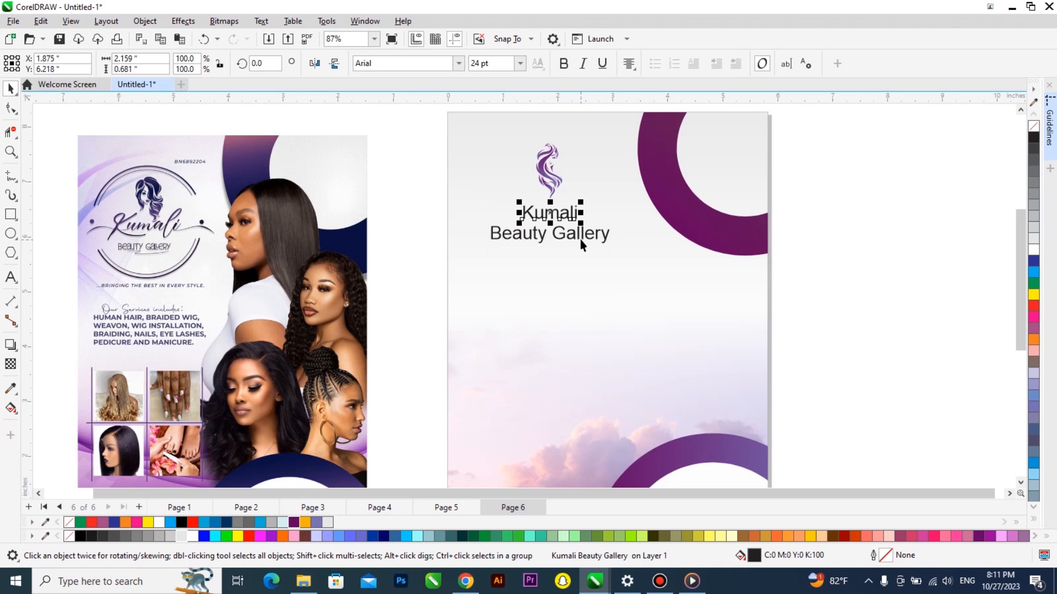
# Set "Kumali" in the Photograph font, enlarged to about 78.55 pt and positioned just below the woman figure
pyautogui.click(458, 64)
pyautogui.click(464, 99)
pyautogui.moveTo(597, 184); pyautogui.dragTo(621, 172)
pyautogui.moveTo(558, 214); pyautogui.dragTo(553, 210)
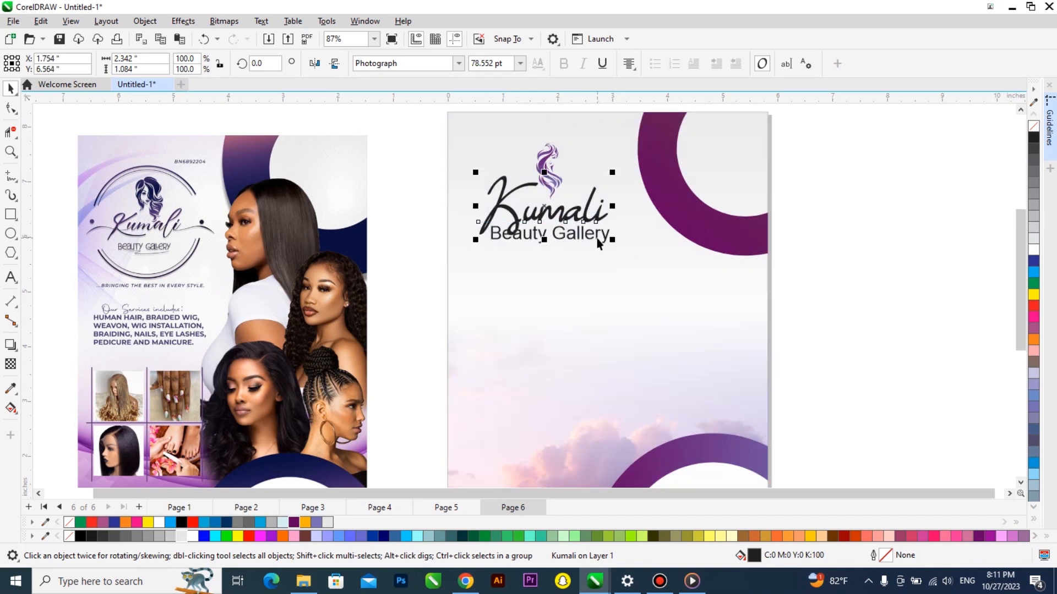
# Set "Beauty Gallery" in Laura Barbara at about 19.29 pt beneath the end of "Kumali" and fill it dark purple
pyautogui.click(610, 249)
pyautogui.moveTo(615, 251); pyautogui.dragTo(597, 239)
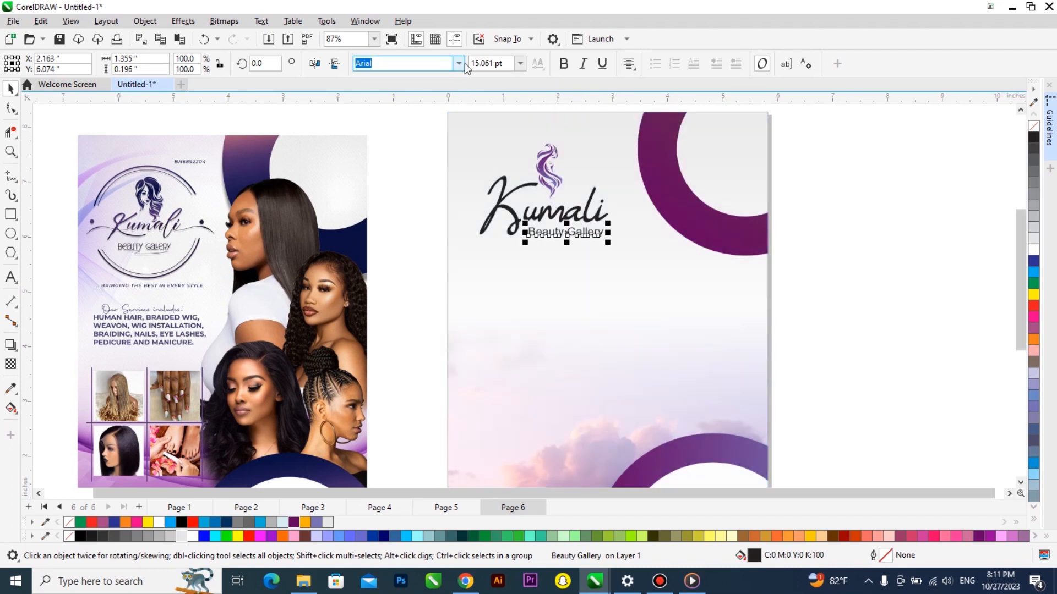
pyautogui.click(459, 63)
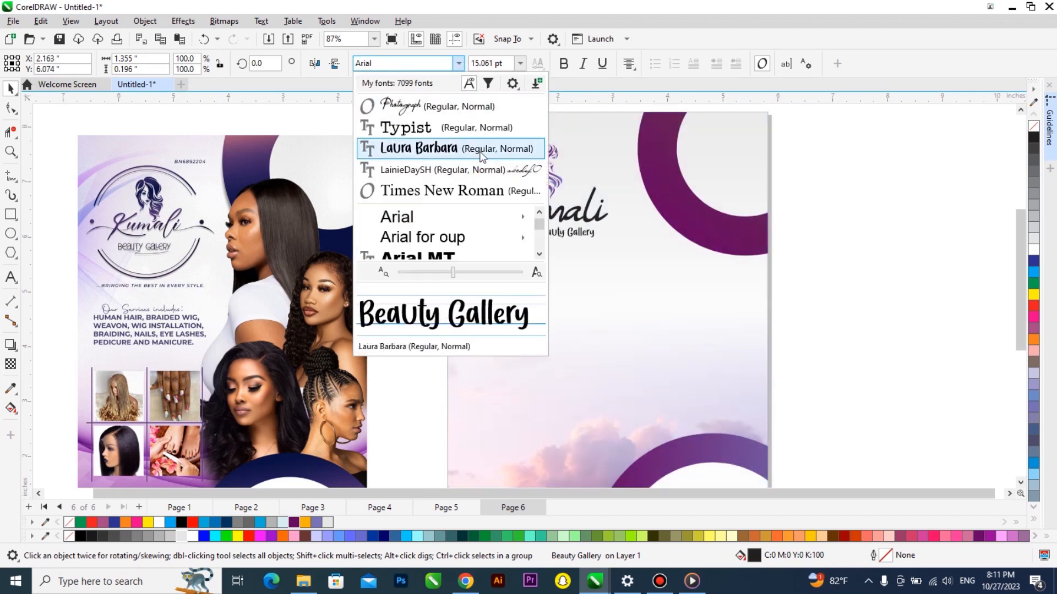
pyautogui.click(457, 148)
pyautogui.scroll(3, 613, 235)
pyautogui.moveTo(610, 224)
pyautogui.mouseDown()
pyautogui.moveTo(629, 244)
pyautogui.moveTo(599, 217)
pyautogui.mouseUp()
pyautogui.scroll(-2, 565, 253)
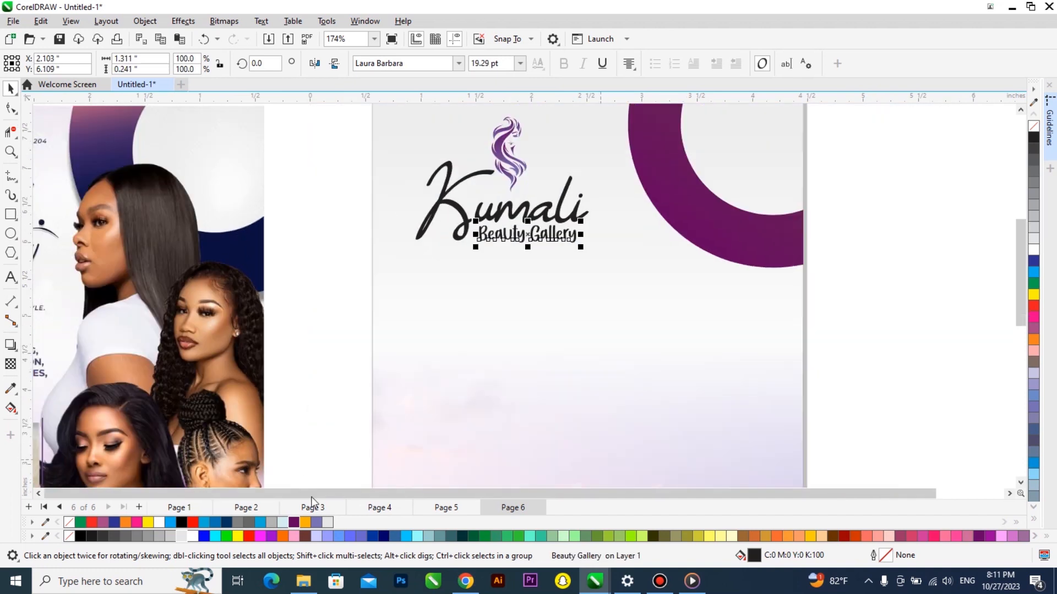
pyautogui.scroll(-2, 318, 391)
# Group the figure and both text lines, then draw a circle about 2.819 in wide and center it on the logo group
pyautogui.moveTo(324, 344); pyautogui.dragTo(520, 193)
pyautogui.click(10, 233)
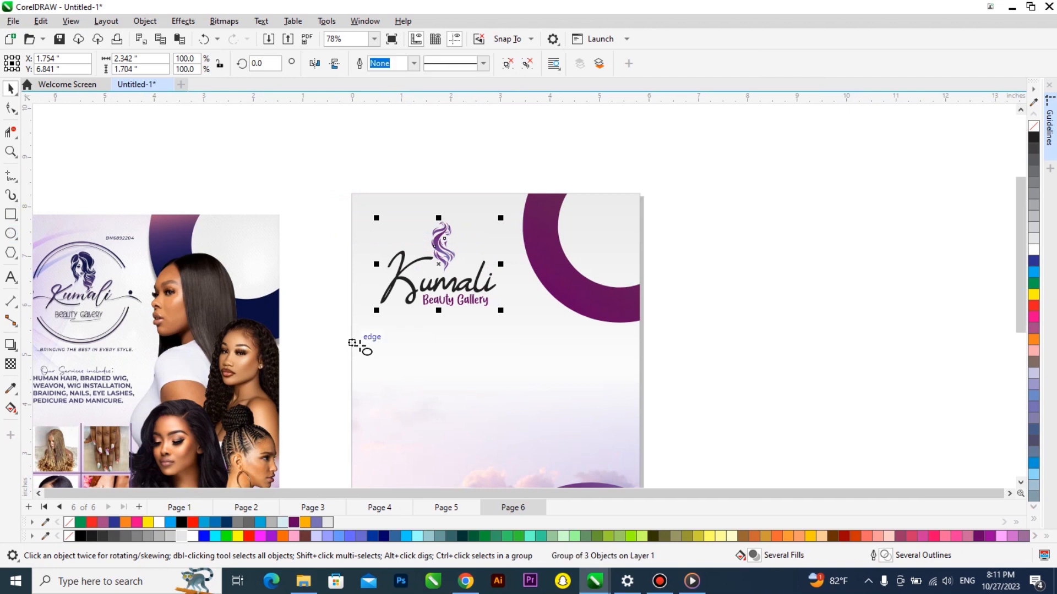
pyautogui.moveTo(355, 341); pyautogui.dragTo(500, 486)
pyautogui.press('space')
pyautogui.keyDown('shift'); pyautogui.click(482, 295); pyautogui.keyUp('shift')
pyautogui.keyDown('shift'); pyautogui.click(482, 296); pyautogui.keyUp('shift')
pyautogui.keyDown('shift'); pyautogui.click(475, 298); pyautogui.keyUp('shift')
pyautogui.press('c')
pyautogui.press('e')
# Shift the circle slightly down around the logo, then scale circle and logo together to about 2.525 in wide and reposition them
pyautogui.scroll(-1, 82, 308)
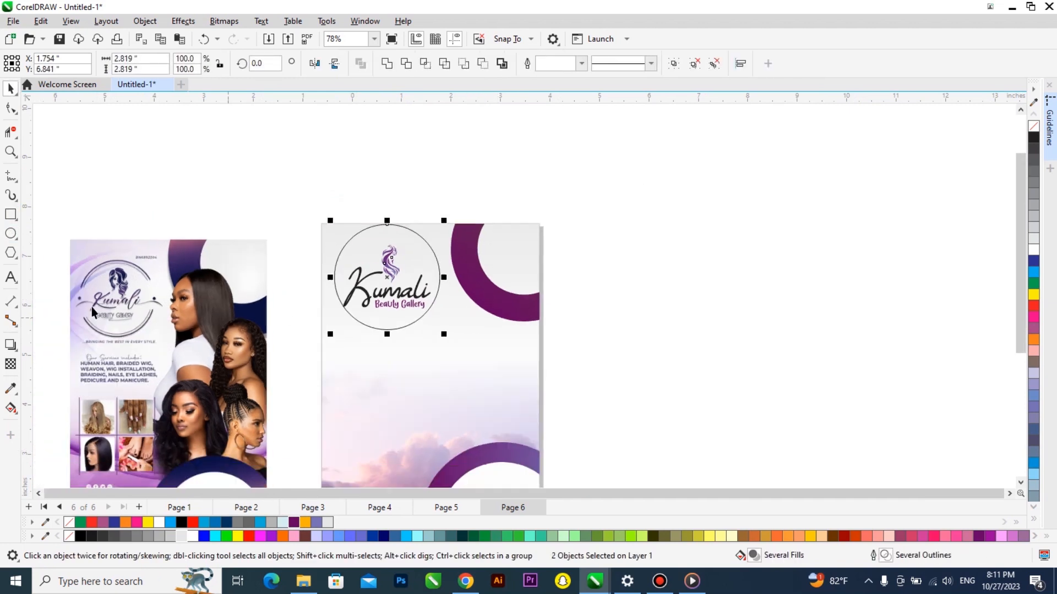
pyautogui.scroll(2, 487, 263)
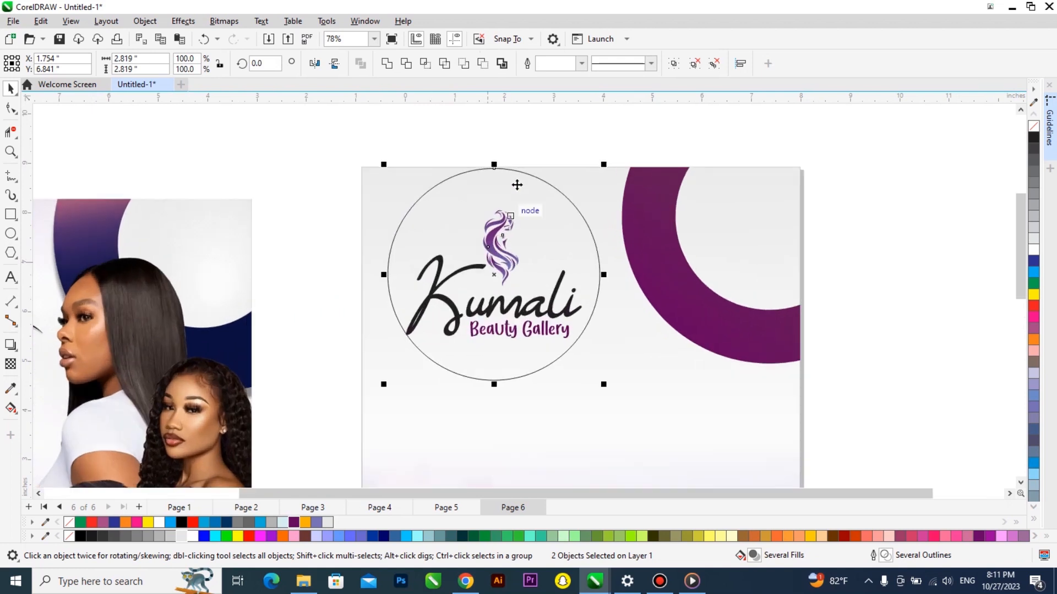
pyautogui.click(578, 207)
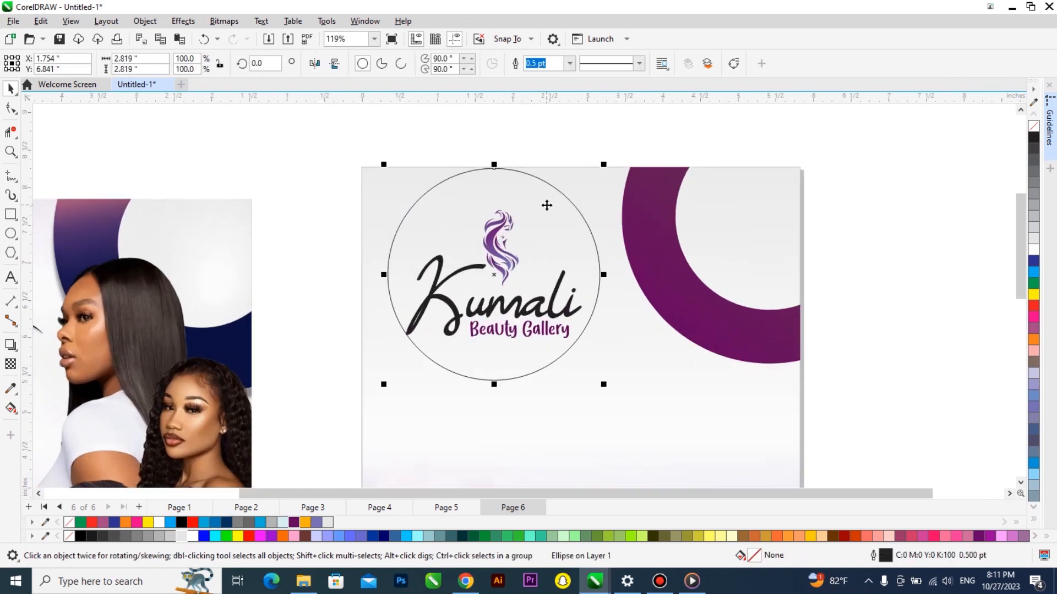
pyautogui.moveTo(546, 206); pyautogui.dragTo(546, 212)
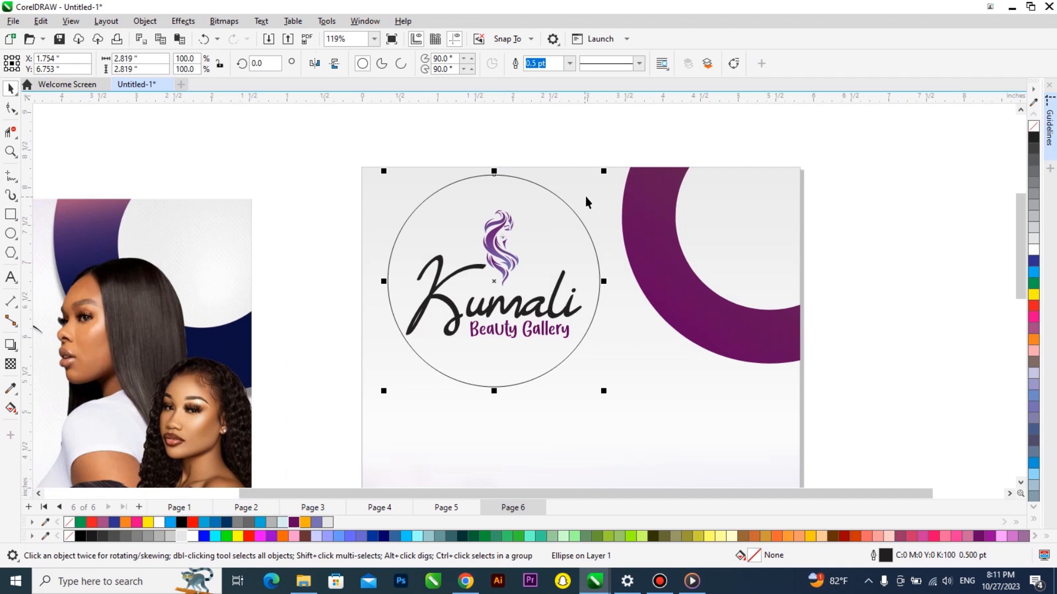
pyautogui.scroll(-1, 586, 196)
pyautogui.moveTo(379, 390); pyautogui.dragTo(584, 194)
pyautogui.moveTo(547, 242); pyautogui.dragTo(559, 247)
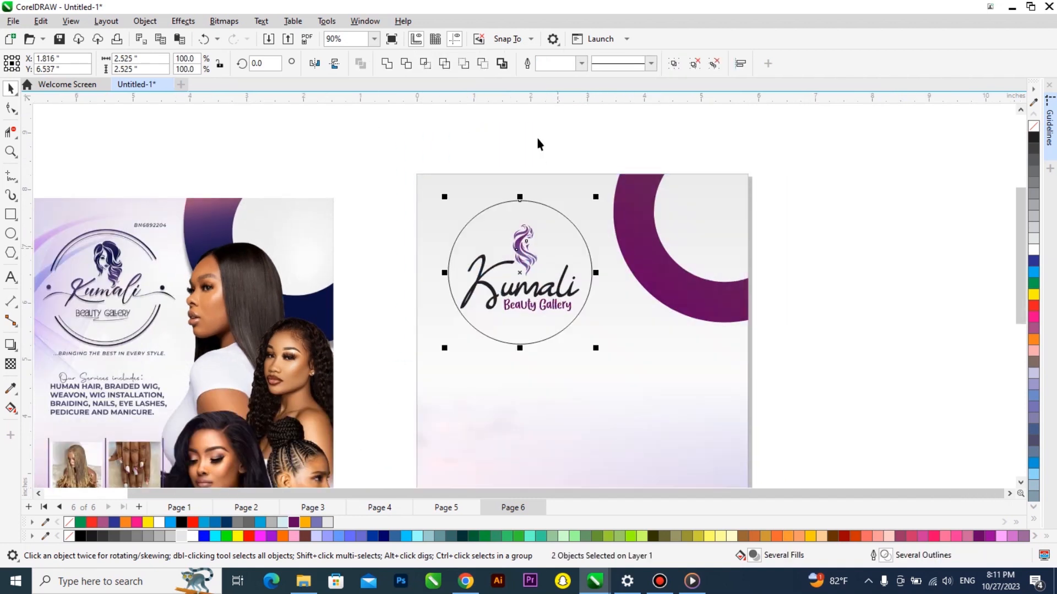
# Duplicate the logo circle as a concentric outer ring about 2.707 in wide and select both circles
pyautogui.click(578, 235)
pyautogui.scroll(2, 577, 238)
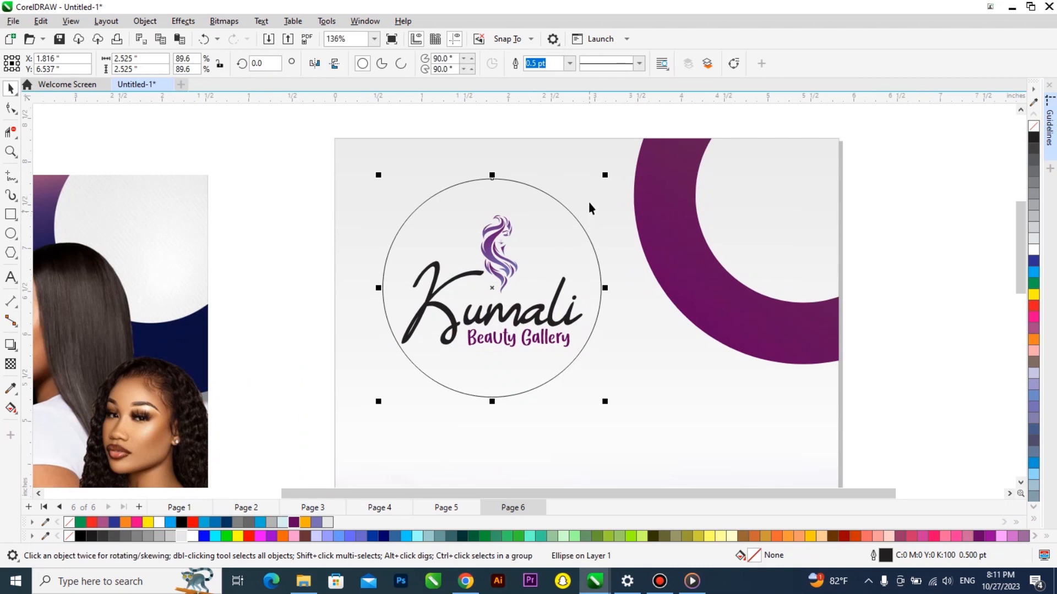
pyautogui.moveTo(608, 168)
pyautogui.mouseDown()
pyautogui.moveTo(605, 208)
pyautogui.moveTo(611, 163)
pyautogui.mouseUp()
pyautogui.keyDown('shift'); pyautogui.click(589, 239); pyautogui.keyUp('shift')
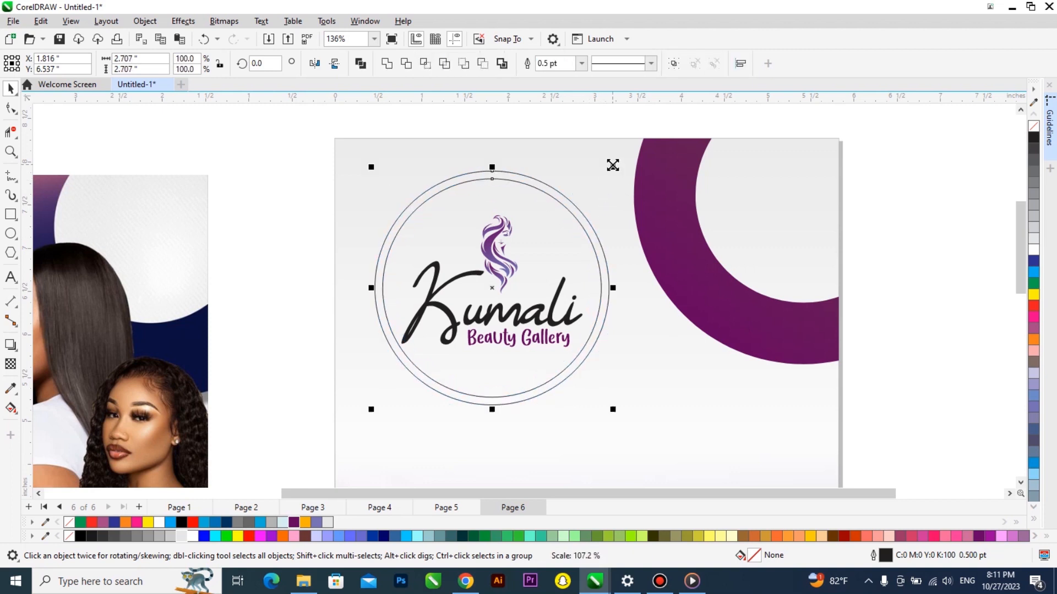
# Set both logo circles' outlines to 1.0 pt, then thicken the outer circle's outline to 3.0 pt
pyautogui.scroll(-2, 539, 259)
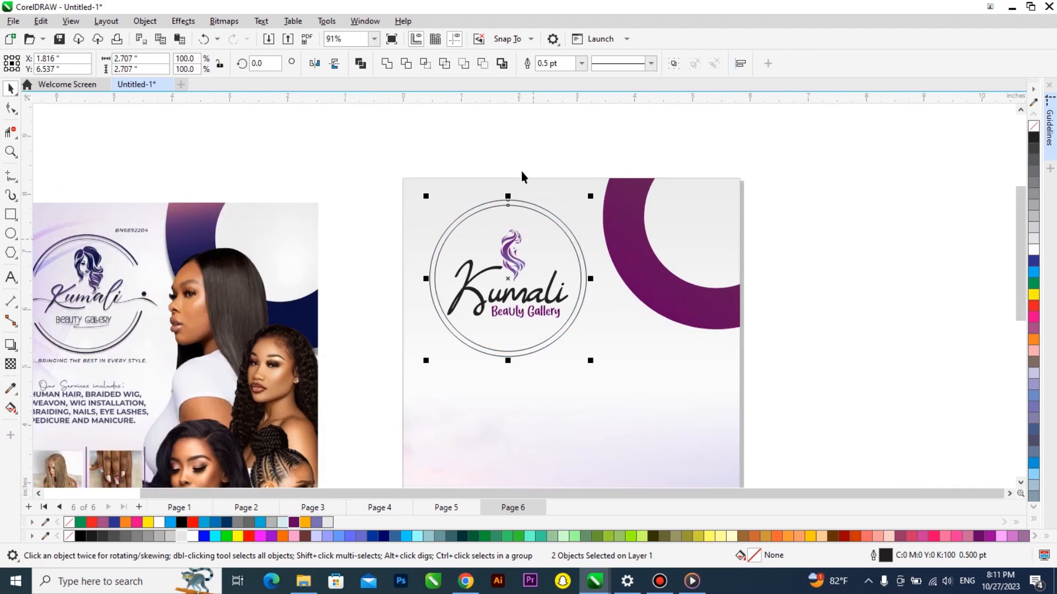
pyautogui.click(581, 62)
pyautogui.click(562, 113)
pyautogui.click(533, 207)
pyautogui.click(534, 205)
pyautogui.click(570, 64)
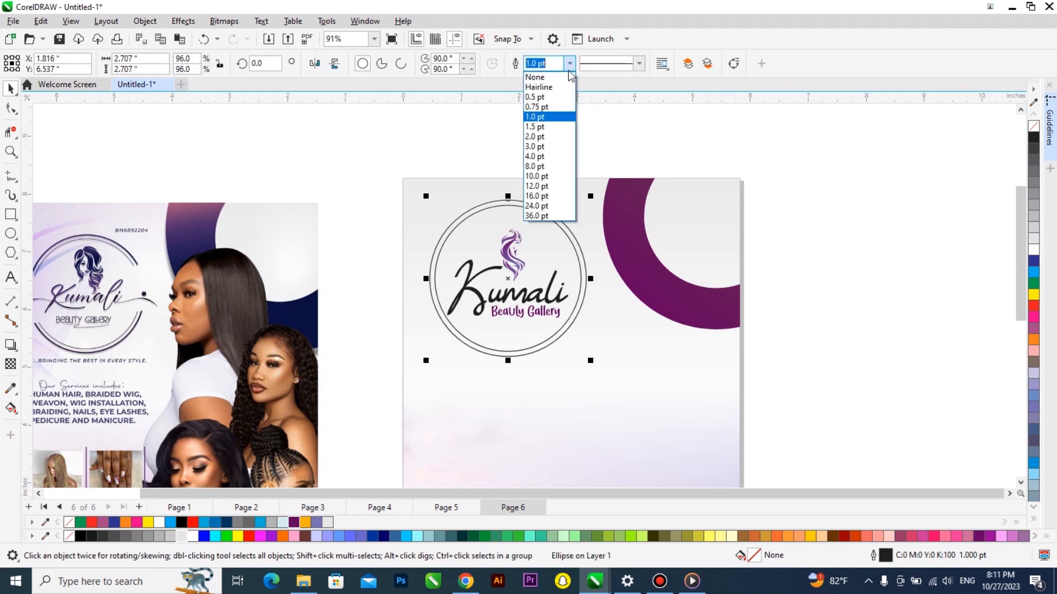
pyautogui.click(546, 146)
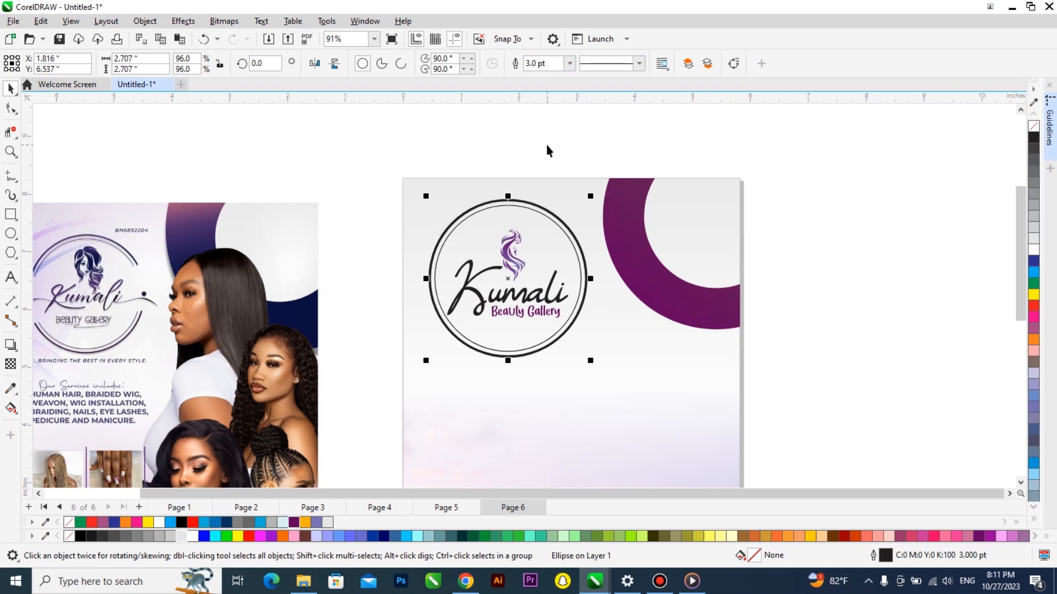
# Select both logo circles and color their outlines with the dark purple R100 G1 B94
pyautogui.keyDown('shift'); pyautogui.click(541, 213); pyautogui.keyUp('shift')
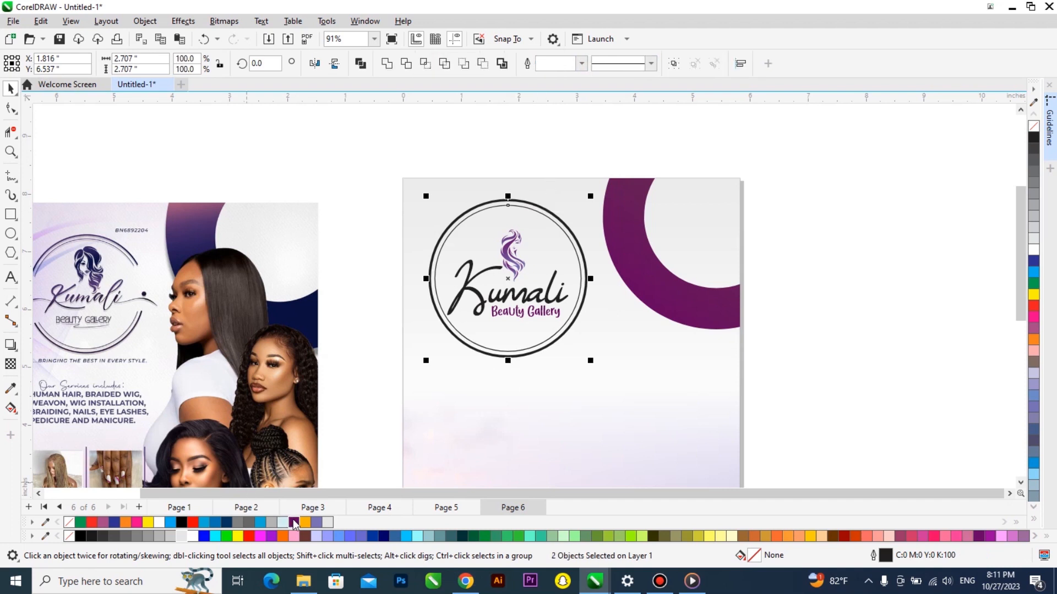
pyautogui.click(545, 216)
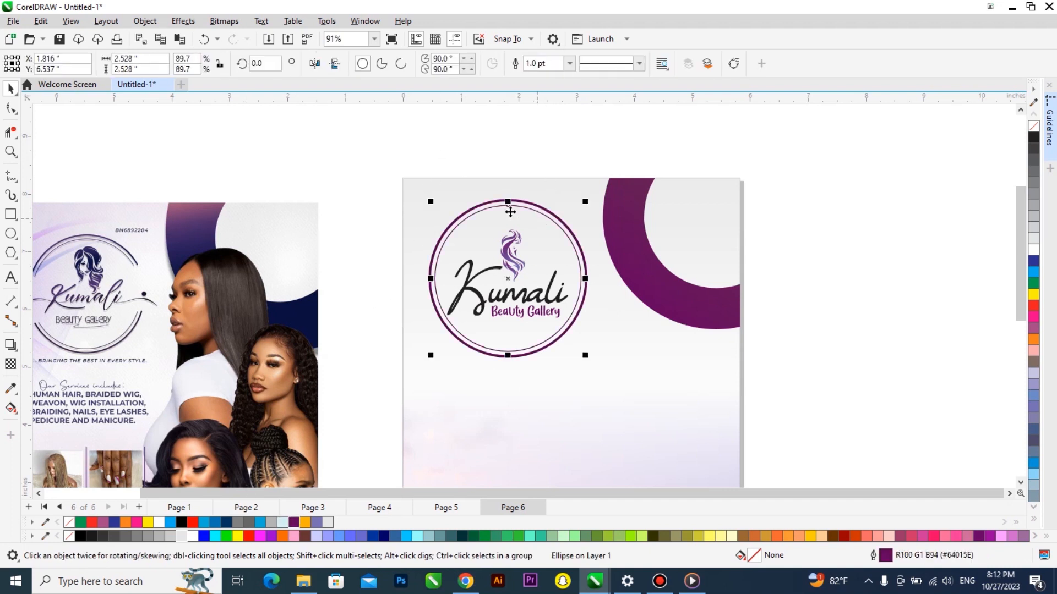
pyautogui.click(464, 155)
# Move the reference flyer image right, close beside the page, for comparison with the logo
pyautogui.scroll(-1, 464, 155)
pyautogui.moveTo(247, 237); pyautogui.dragTo(307, 222)
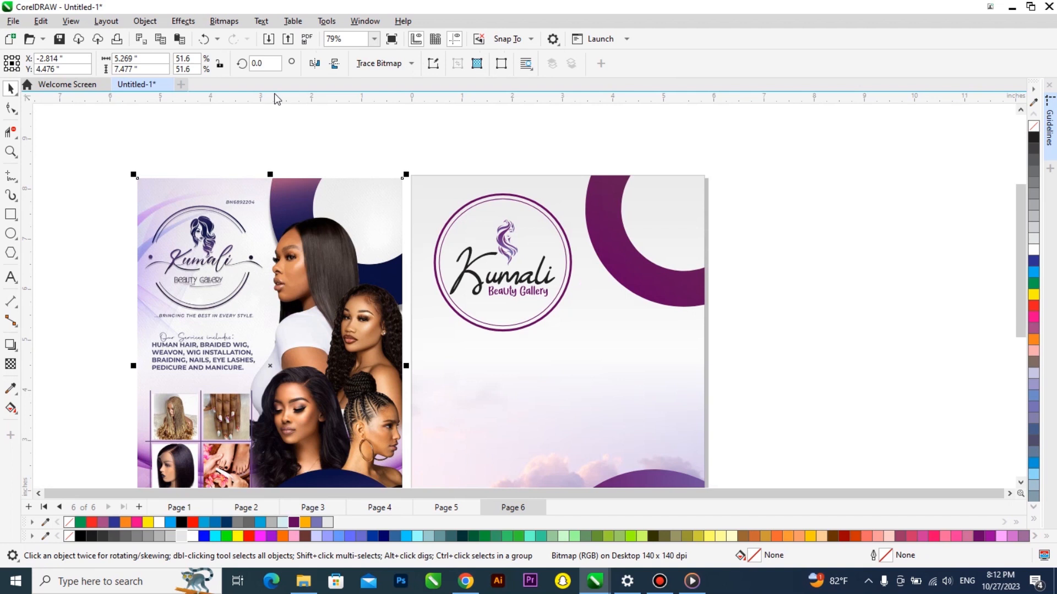
pyautogui.click(275, 162)
pyautogui.moveTo(270, 211)
pyautogui.mouseDown()
pyautogui.moveTo(402, 227)
pyautogui.moveTo(321, 195)
pyautogui.moveTo(263, 229)
pyautogui.mouseUp()
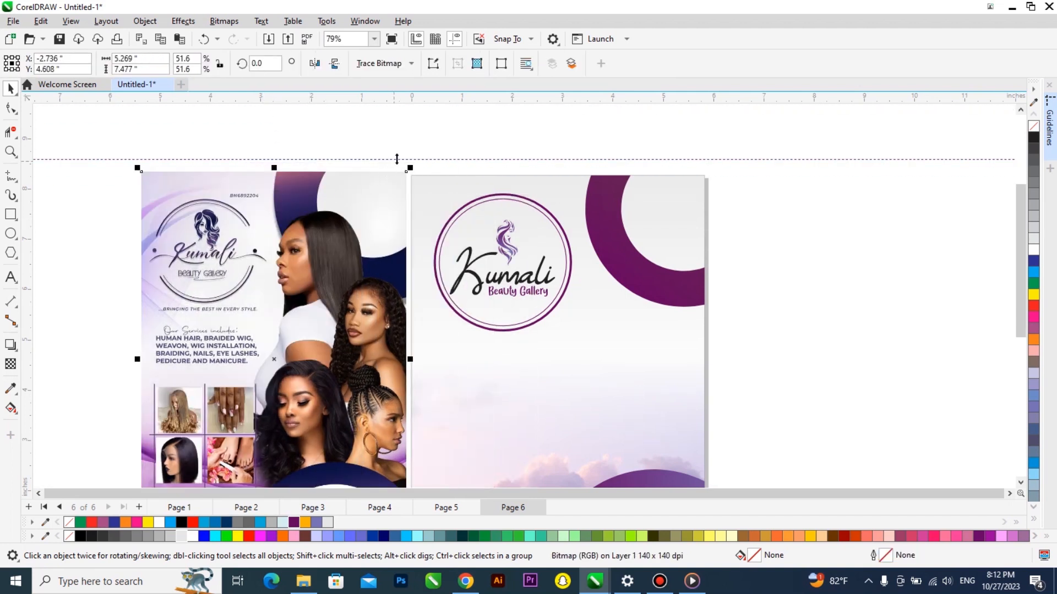
# Place horizontal guidelines across the logo at about 7.175 in and 6.032 in, and nudge the reference flyer slightly up
pyautogui.moveTo(405, 186); pyautogui.dragTo(408, 192)
pyautogui.moveTo(348, 229)
pyautogui.mouseDown()
pyautogui.moveTo(348, 217)
pyautogui.moveTo(338, 227)
pyautogui.mouseUp()
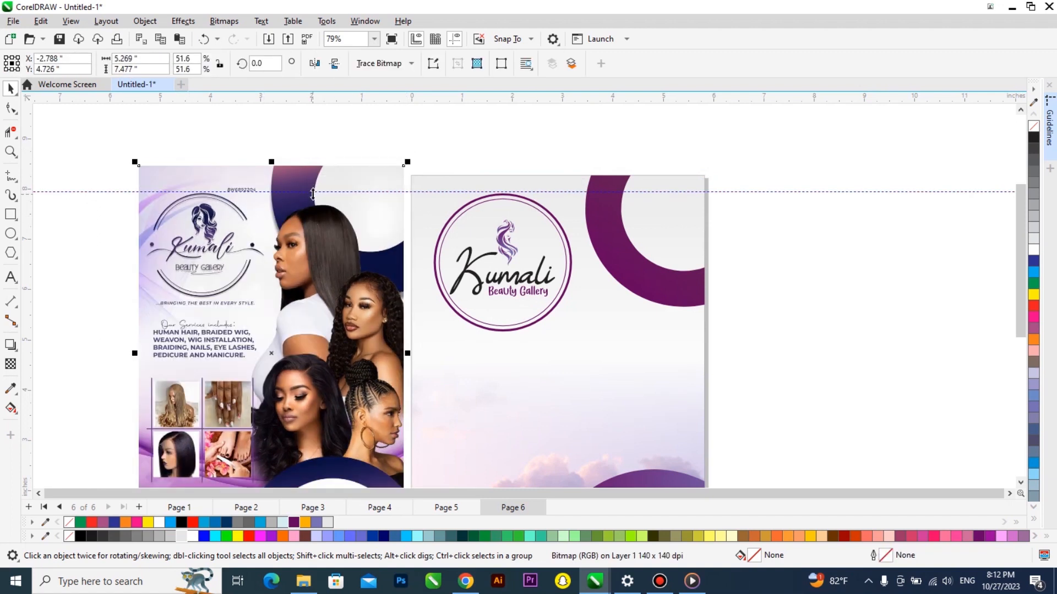
pyautogui.moveTo(313, 213); pyautogui.dragTo(315, 220)
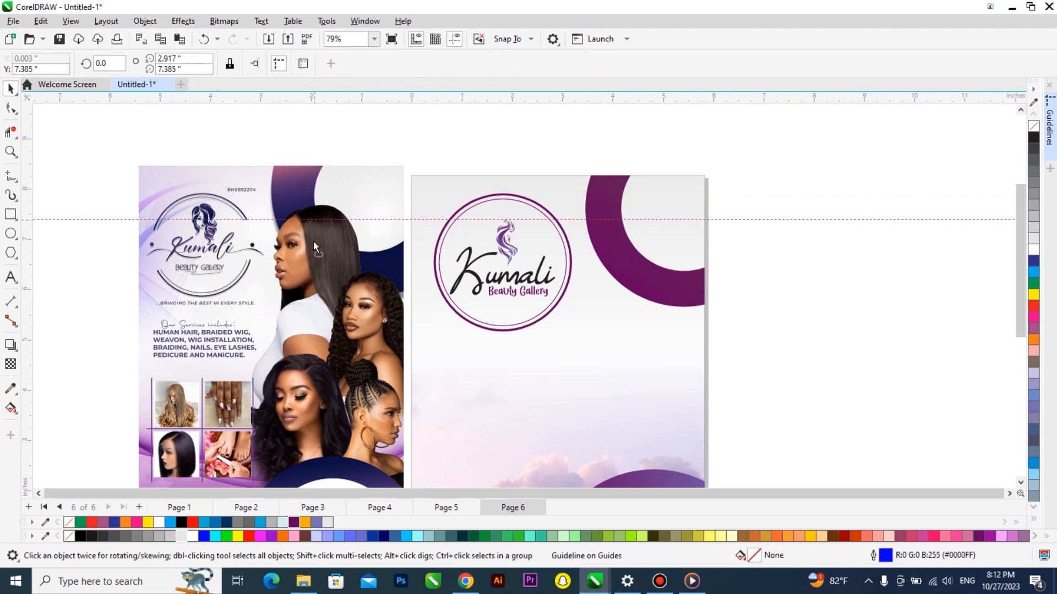
pyautogui.moveTo(317, 258); pyautogui.dragTo(322, 288)
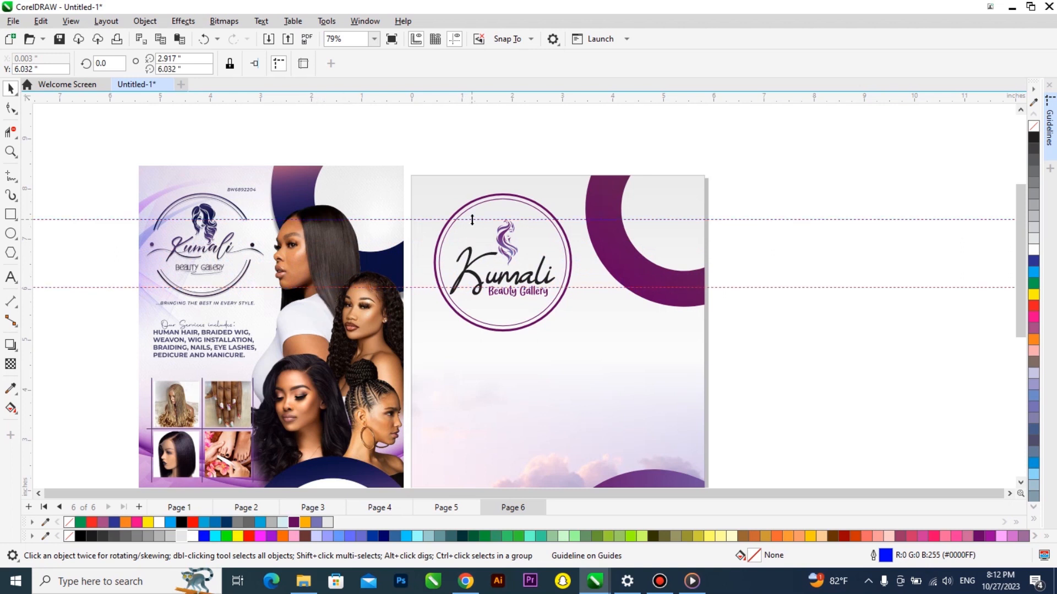
pyautogui.moveTo(472, 219); pyautogui.dragTo(473, 230)
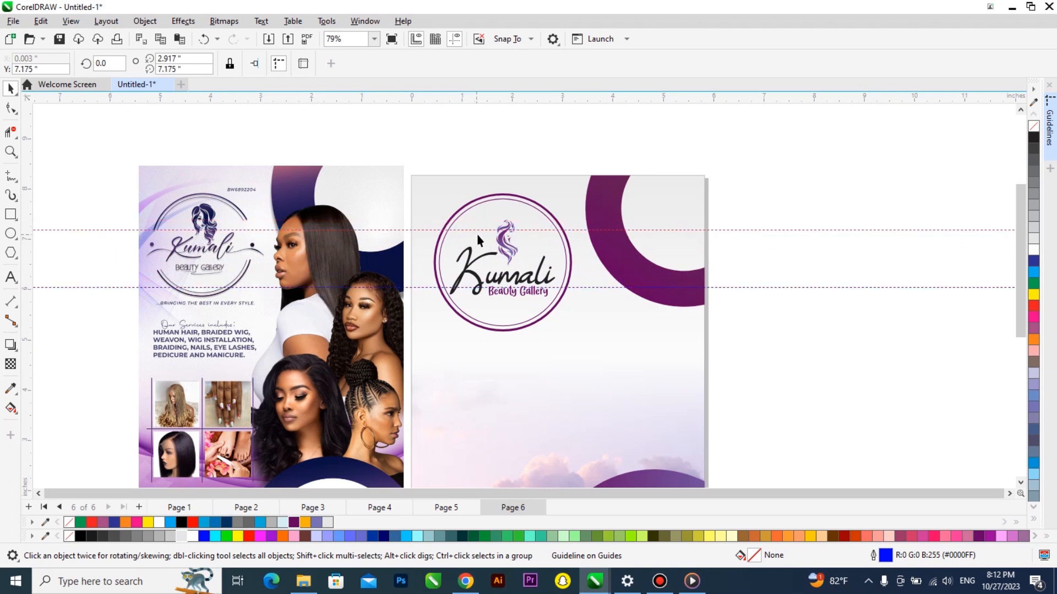
# Convert the inner logo circle into an upper arc ending at the upper guideline, from about 29.6 to 149.2 degrees
pyautogui.click(560, 269)
pyautogui.scroll(2, 560, 269)
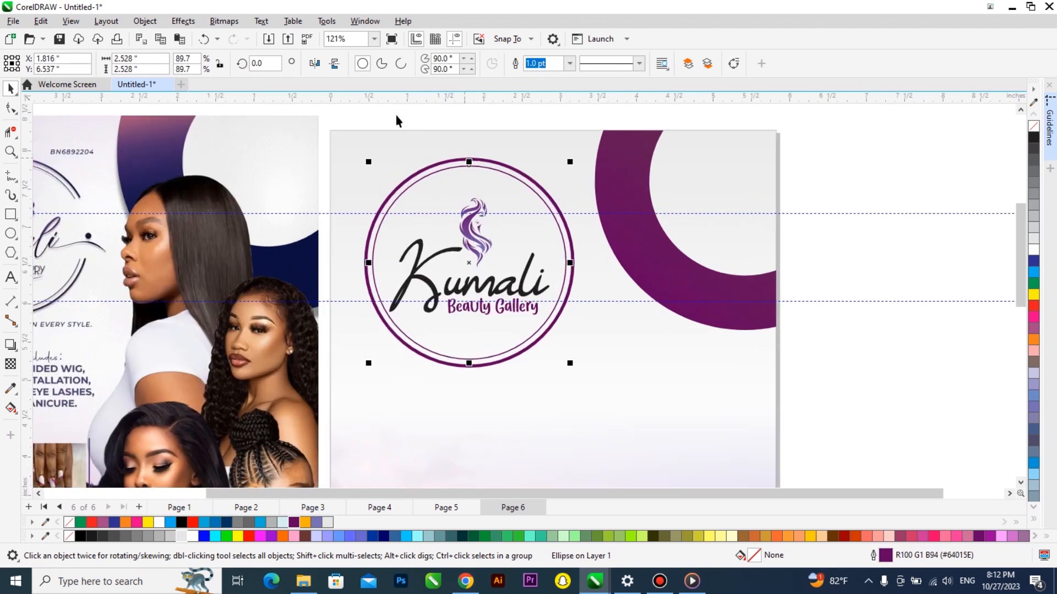
pyautogui.click(401, 64)
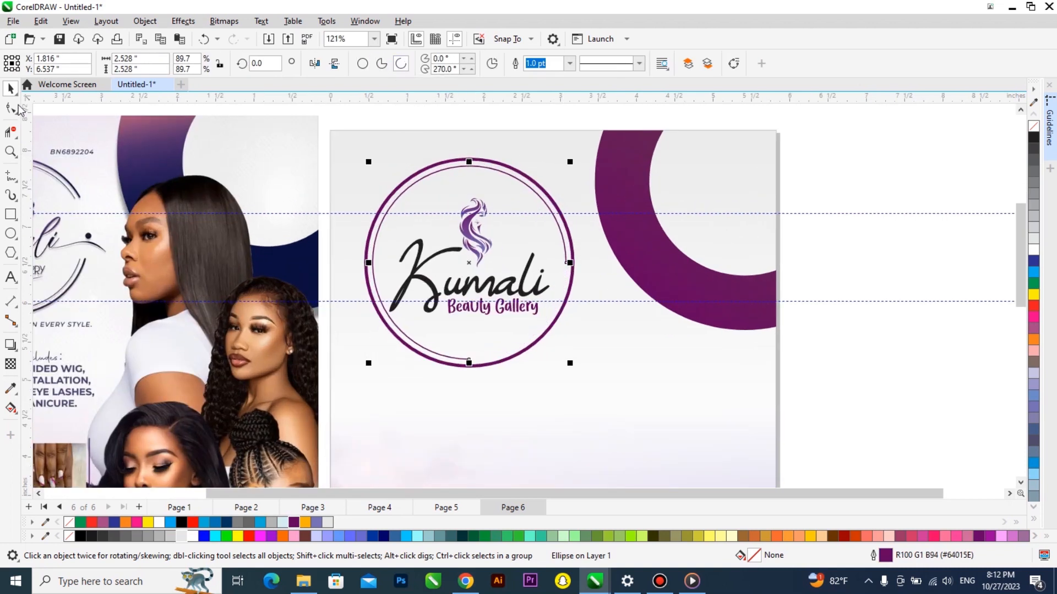
pyautogui.click(17, 109)
pyautogui.moveTo(565, 265); pyautogui.dragTo(560, 212)
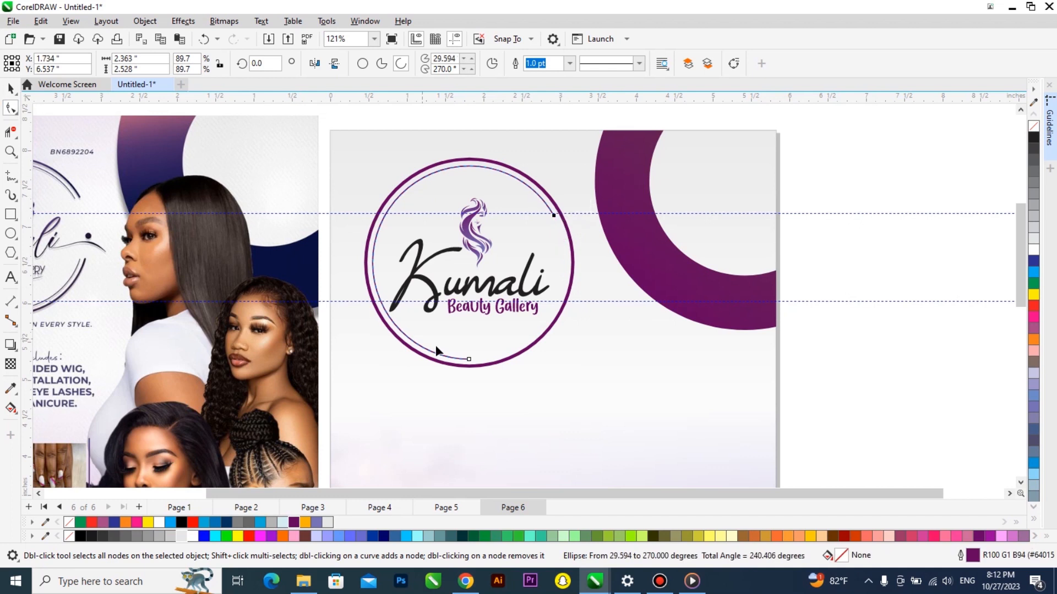
pyautogui.moveTo(413, 310); pyautogui.dragTo(418, 236)
pyautogui.click(401, 63)
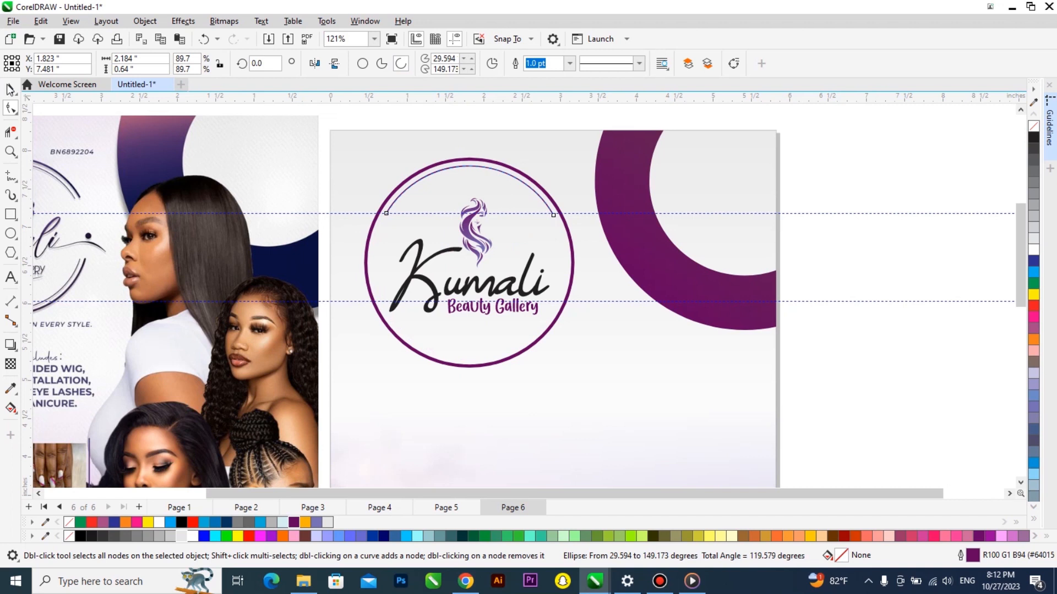
# Duplicate the inner arc and reshape the copy into a lower arc from about 205 to 336.2 degrees
pyautogui.click(11, 86)
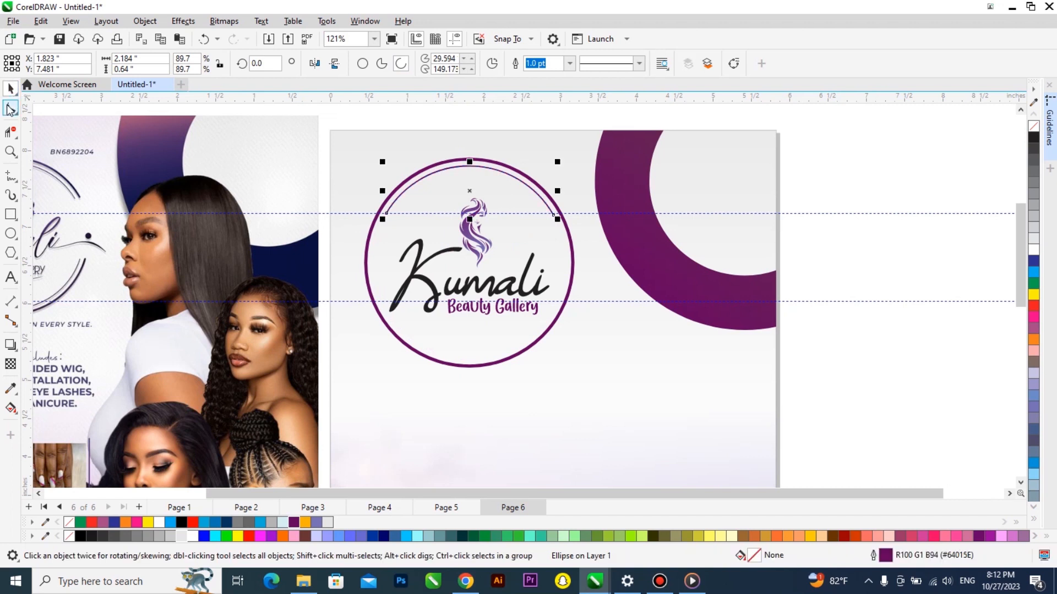
pyautogui.click(11, 108)
pyautogui.moveTo(555, 219); pyautogui.dragTo(393, 303)
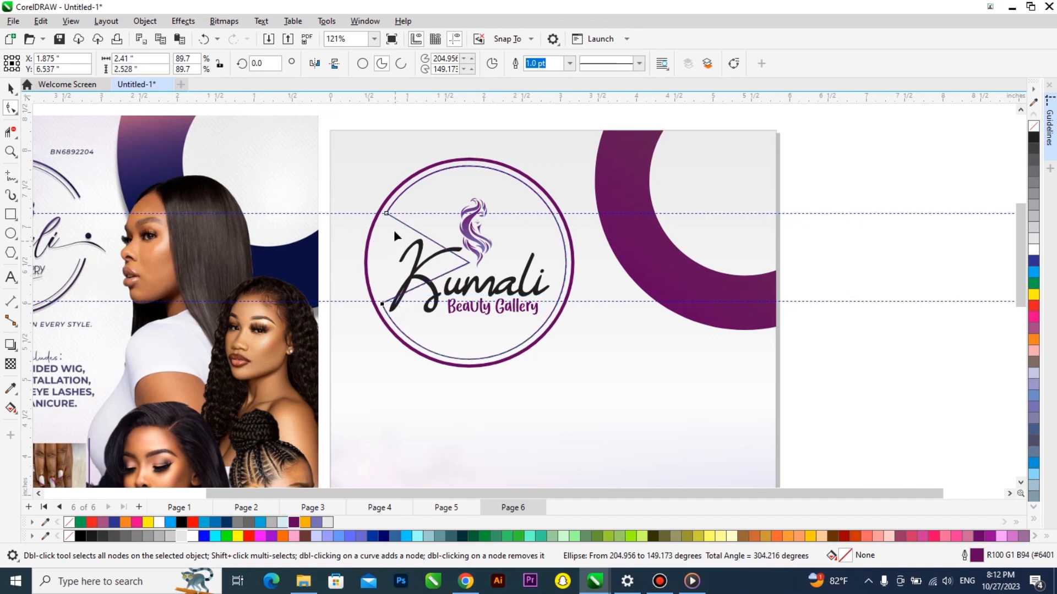
pyautogui.moveTo(430, 188); pyautogui.dragTo(575, 306)
pyautogui.press('space')
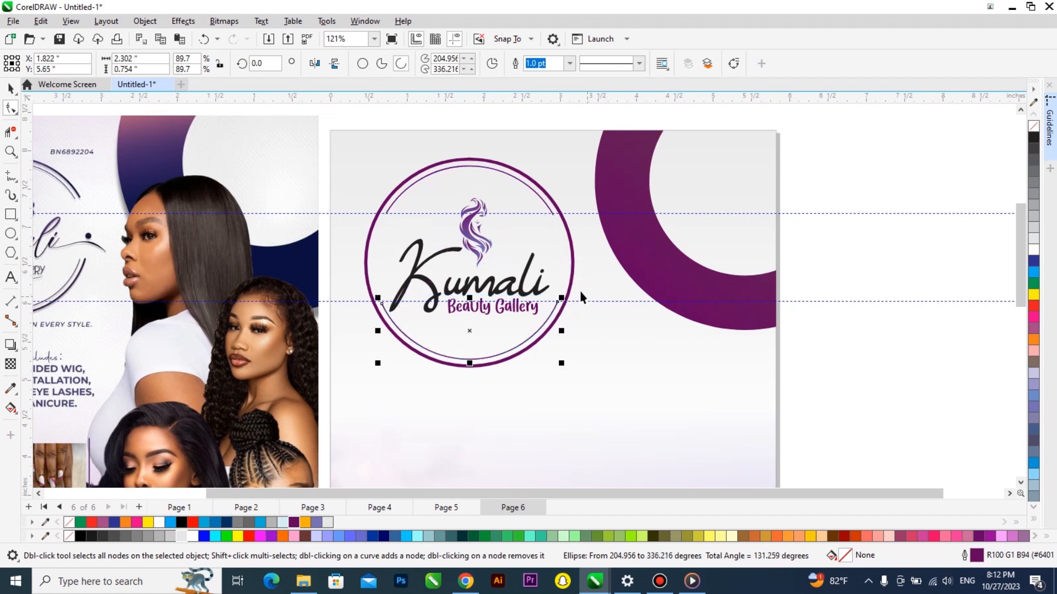
# Convert the outer logo circle into an upper arc ending at the upper guideline, from about 27.9 to 151.3 degrees
pyautogui.click(572, 279)
pyautogui.click(403, 66)
pyautogui.click(10, 108)
pyautogui.moveTo(573, 260); pyautogui.dragTo(567, 215)
pyautogui.moveTo(469, 366); pyautogui.dragTo(380, 212)
pyautogui.click(401, 64)
# Duplicate the outer arc and reshape the copy into a lower arc from about 202.1 to 337.1 degrees
pyautogui.click(10, 88)
pyautogui.click(11, 108)
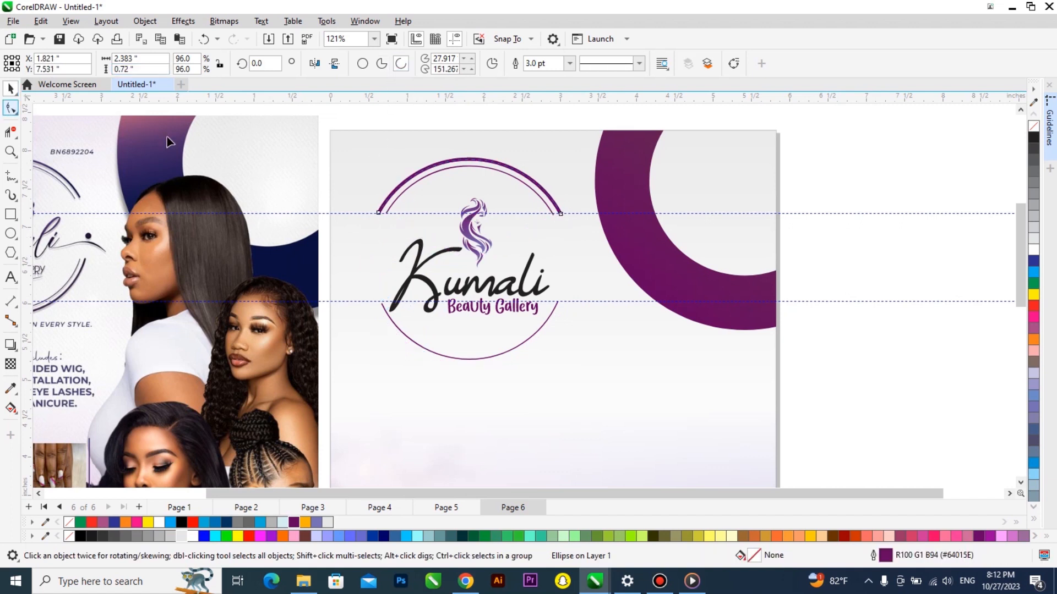
pyautogui.moveTo(381, 257); pyautogui.dragTo(602, 318)
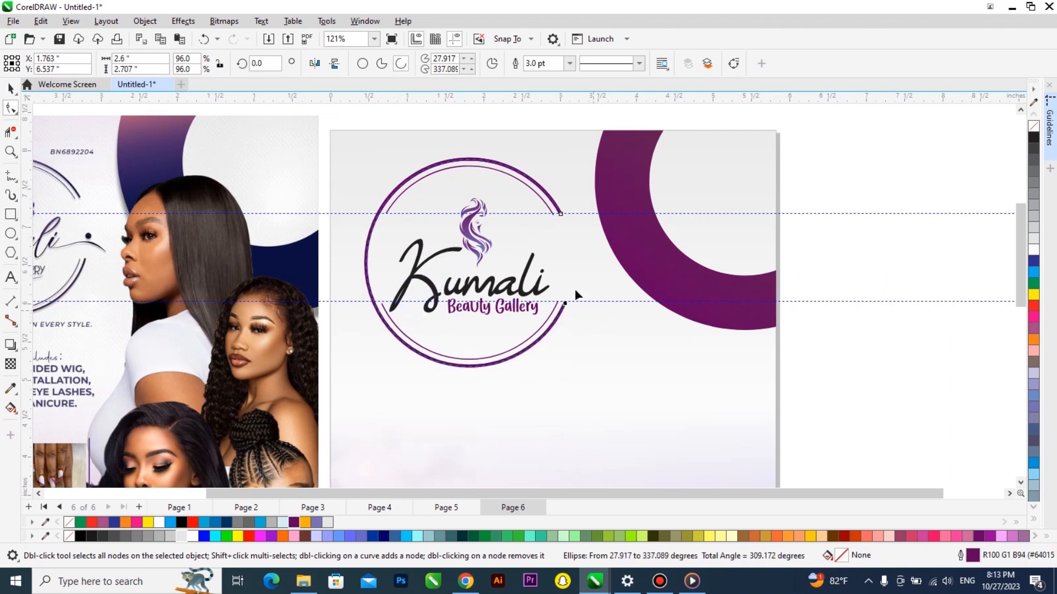
pyautogui.moveTo(560, 210); pyautogui.dragTo(411, 289)
pyautogui.press('space')
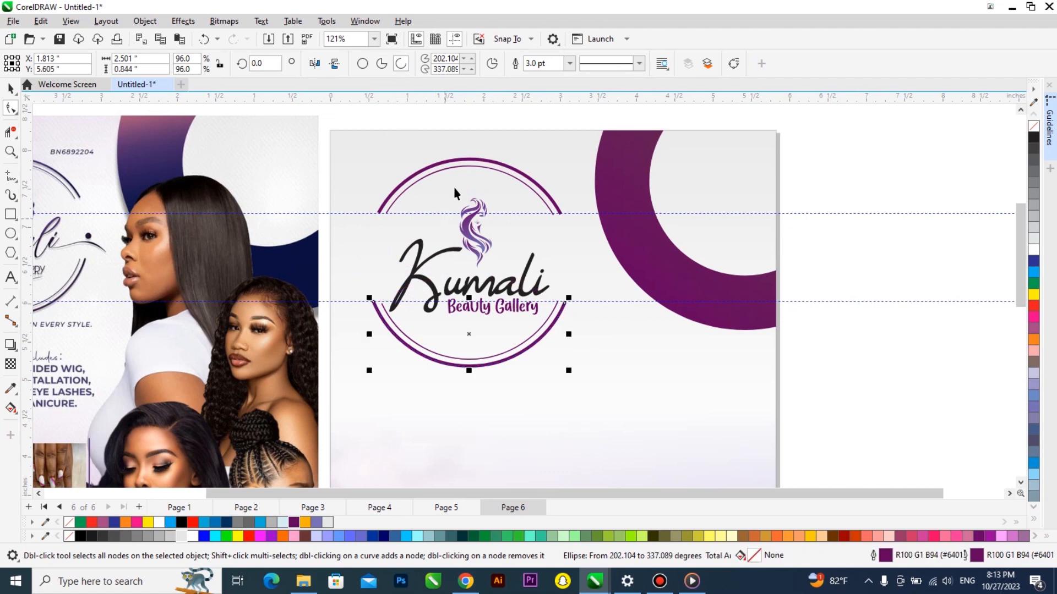
# Select all four logo arcs and group them
pyautogui.keyDown('shift'); pyautogui.click(393, 324); pyautogui.keyUp('shift')
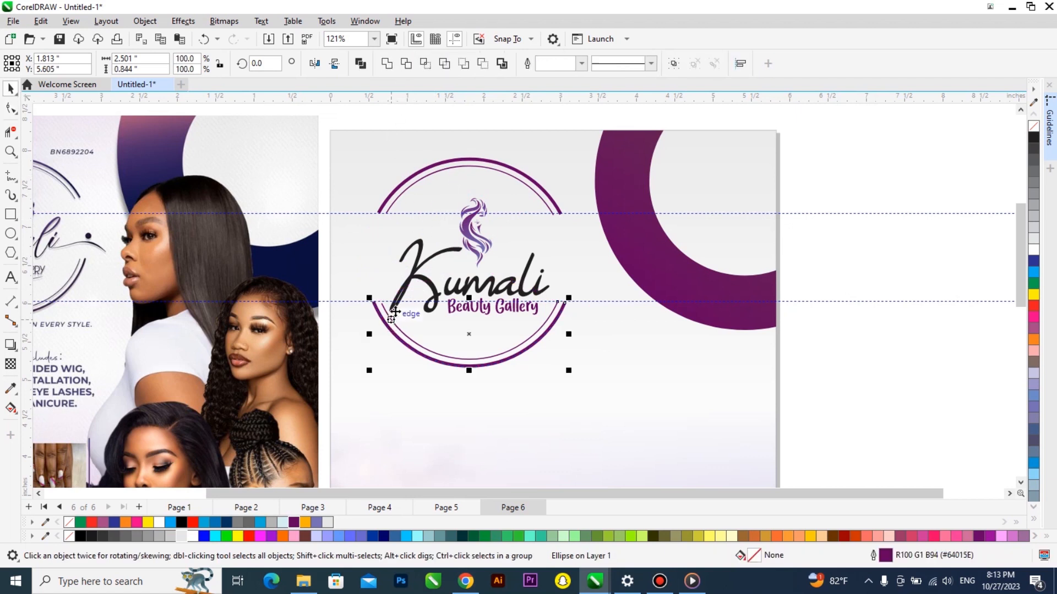
pyautogui.keyDown('shift'); pyautogui.click(404, 189); pyautogui.keyUp('shift')
pyautogui.hotkey('ctrl', 'g')
# Apply the Small Glow drop shadow preset to the arc group with black as the shadow color
pyautogui.click(11, 344)
pyautogui.click(34, 62)
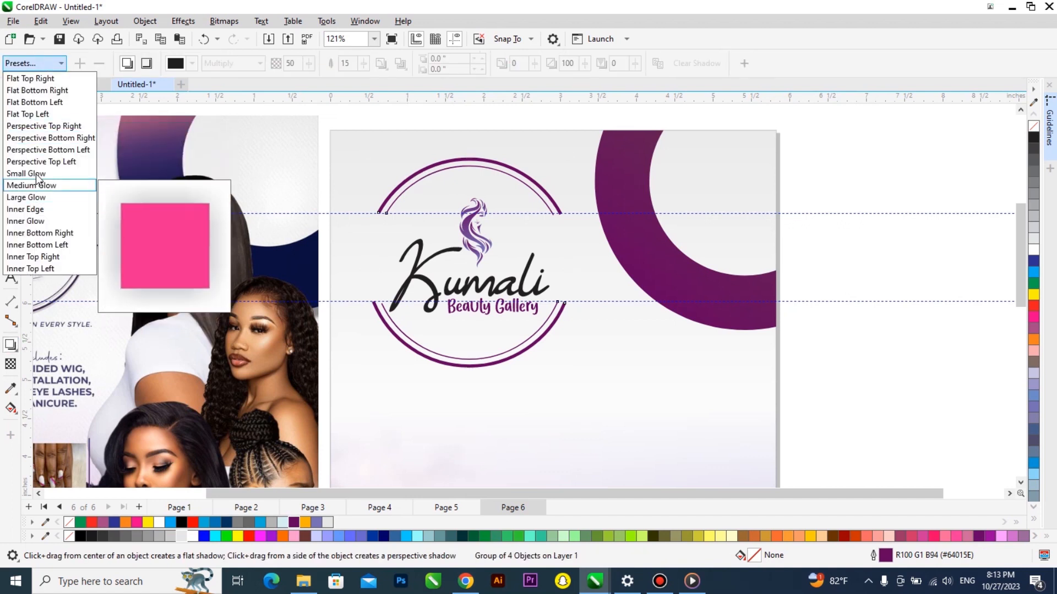
pyautogui.click(56, 172)
pyautogui.click(191, 64)
pyautogui.click(303, 278)
pyautogui.click(80, 531)
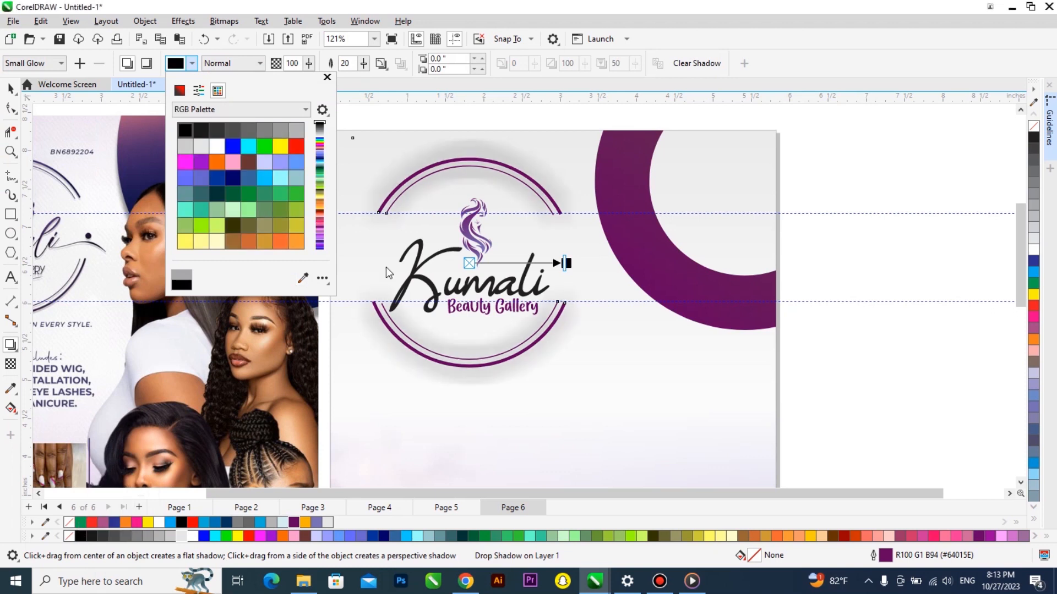
pyautogui.click(327, 77)
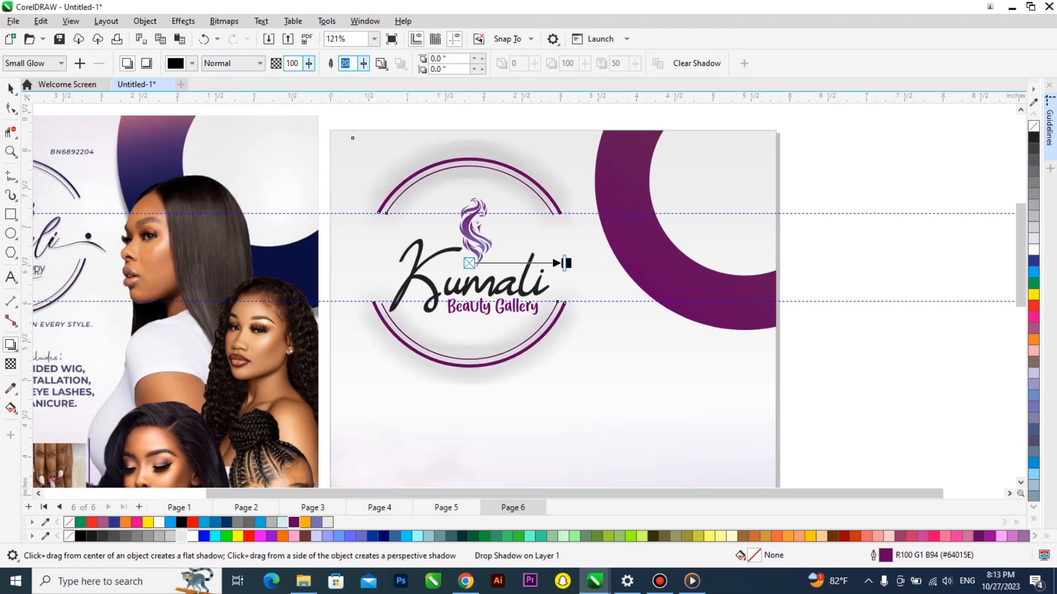
# Set the arc shadow's feathering to 3 and its opacity to 50
pyautogui.write('4')
pyautogui.press('Return')
pyautogui.moveTo(355, 62); pyautogui.dragTo(304, 62)
pyautogui.write('3')
pyautogui.press('Return')
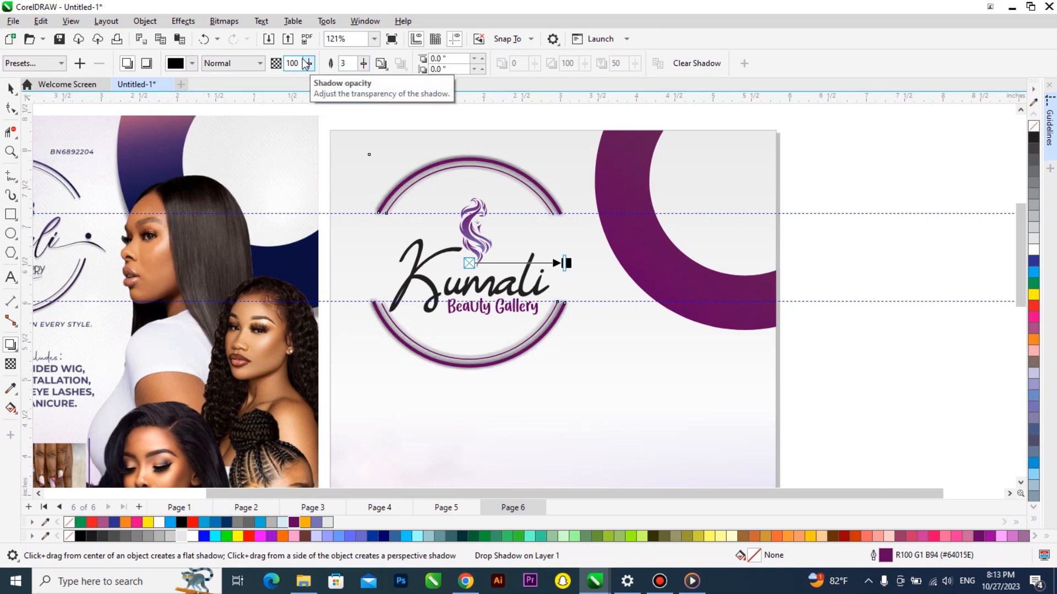
pyautogui.moveTo(294, 65); pyautogui.dragTo(277, 65)
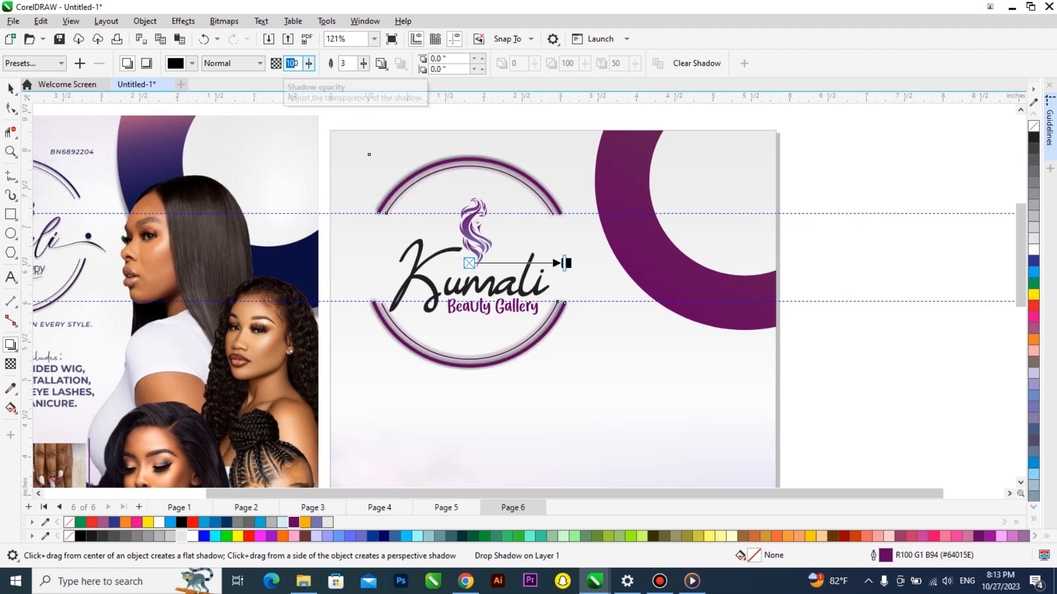
pyautogui.write('50')
pyautogui.press('Return')
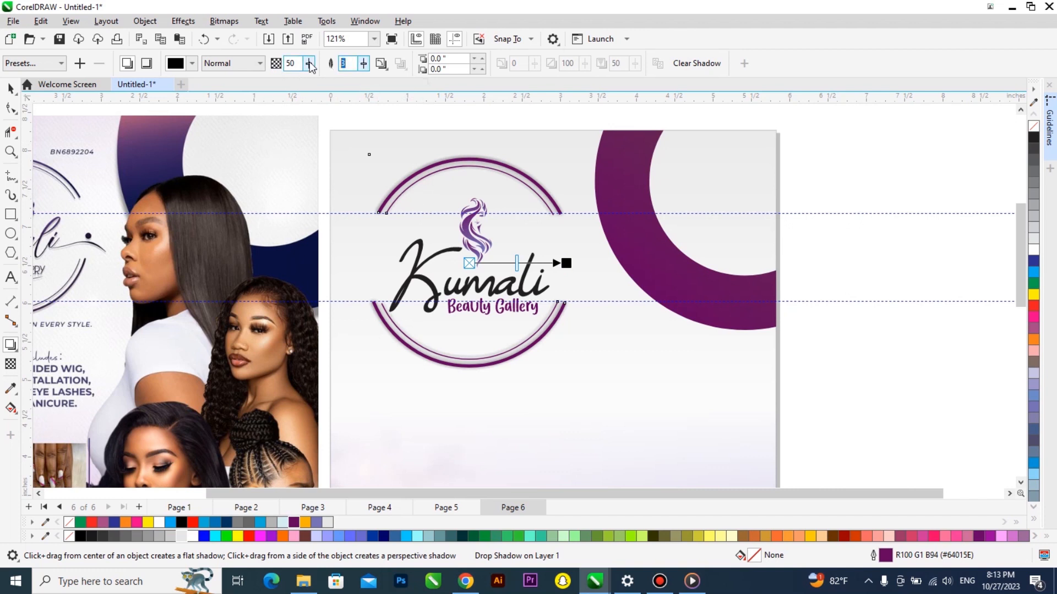
# Reduce the arc shadow's feathering to 1
pyautogui.write('2')
pyautogui.press('space')
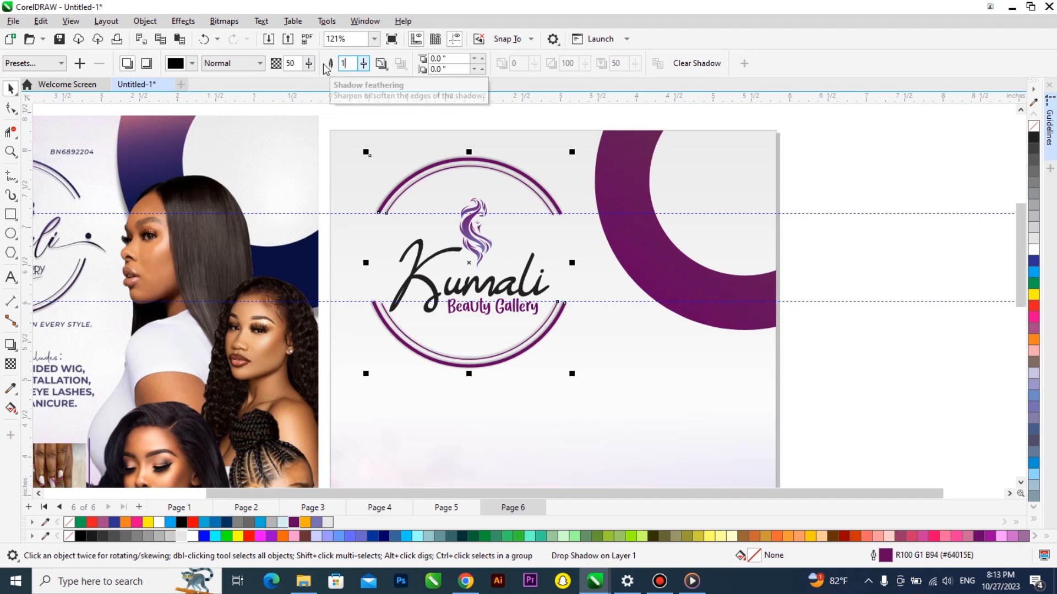
pyautogui.write('1')
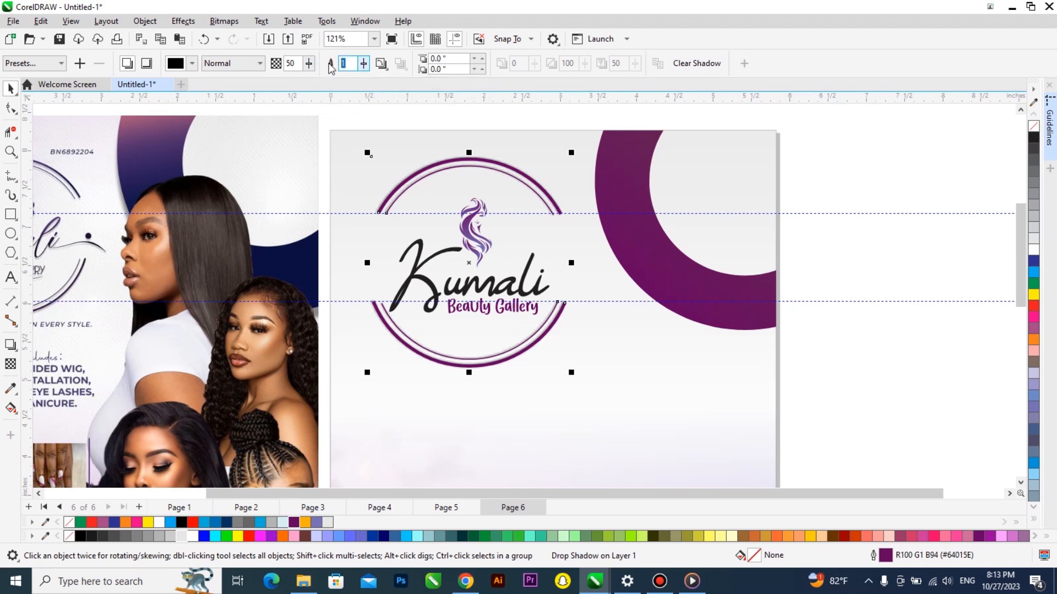
pyautogui.press('Return')
# Separate the drop shadow from the arc group and offset it about 0.05 in down and 0.01 in right
pyautogui.press('space')
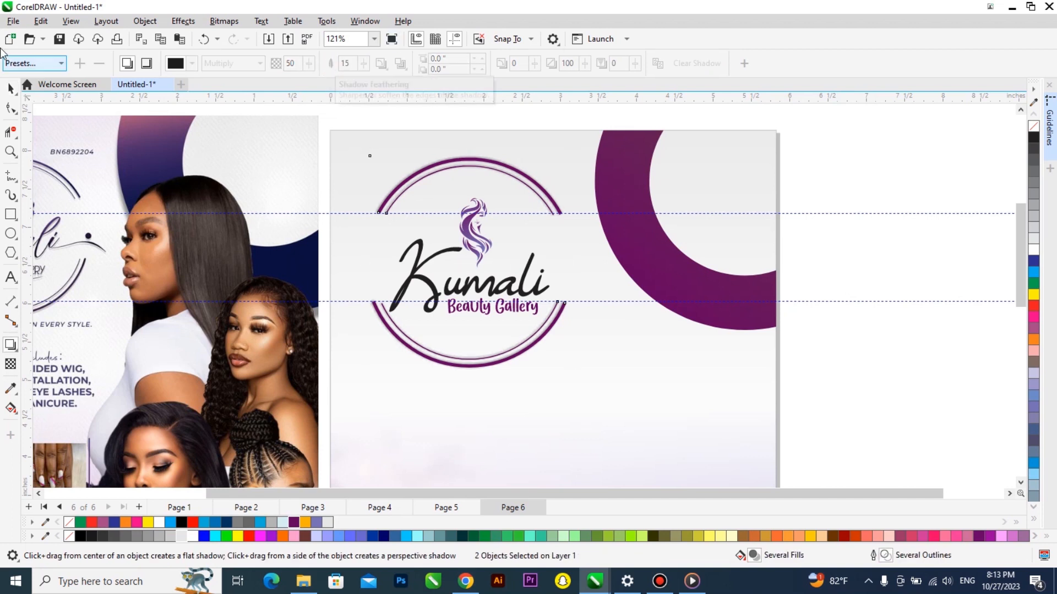
pyautogui.click(11, 90)
pyautogui.click(336, 128)
pyautogui.scroll(1, 484, 159)
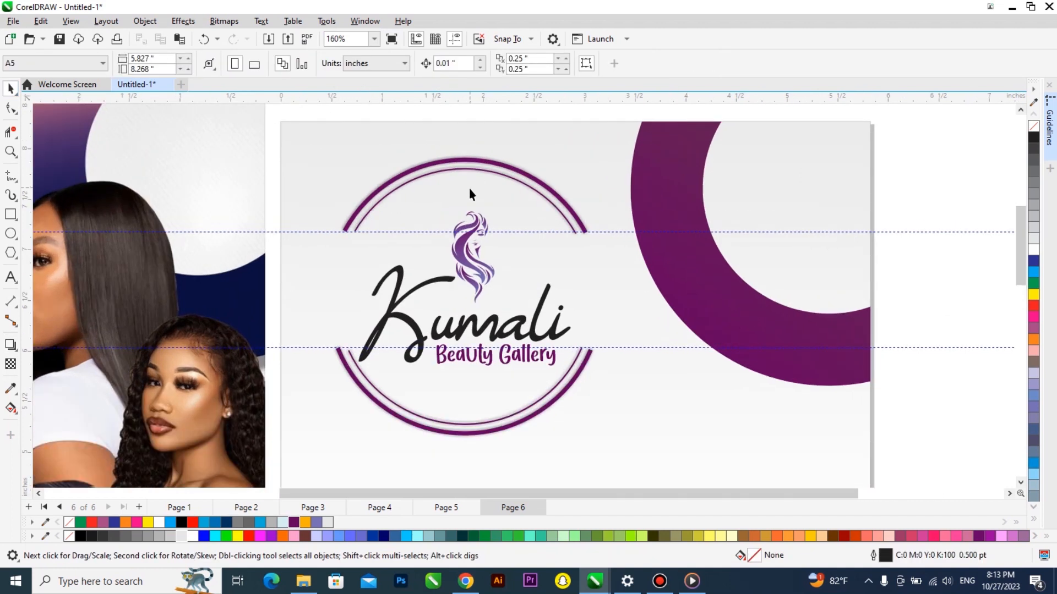
pyautogui.click(470, 192)
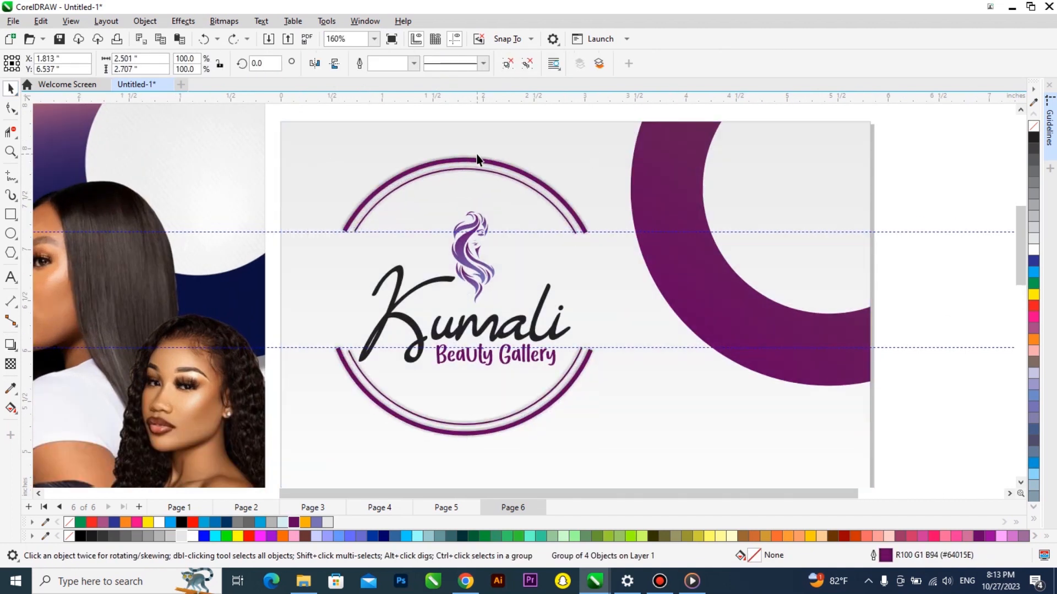
pyautogui.click(476, 160)
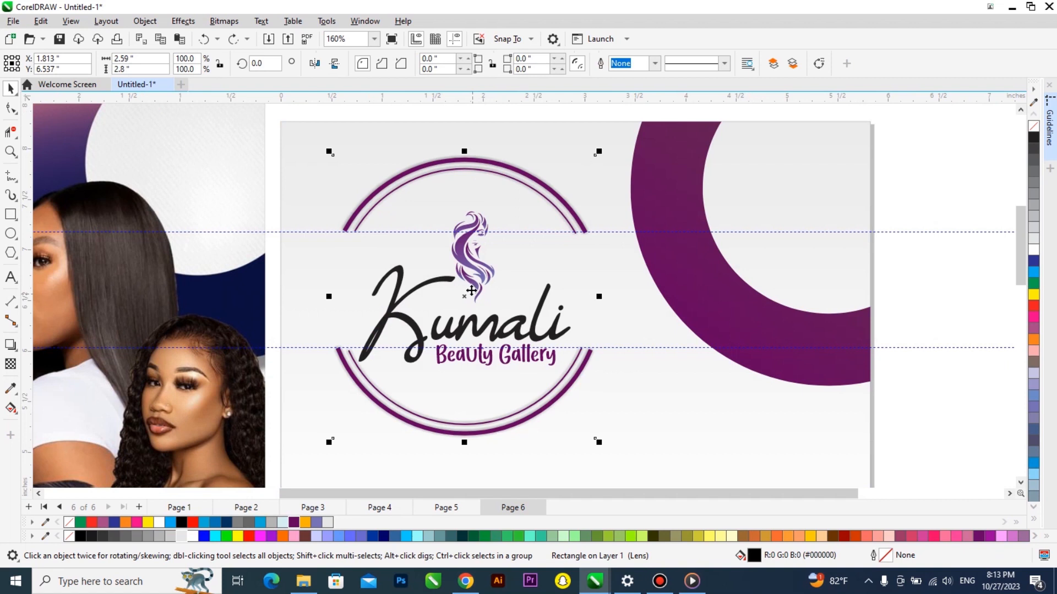
pyautogui.press('Down')
pyautogui.press('Right')
pyautogui.press('Up')
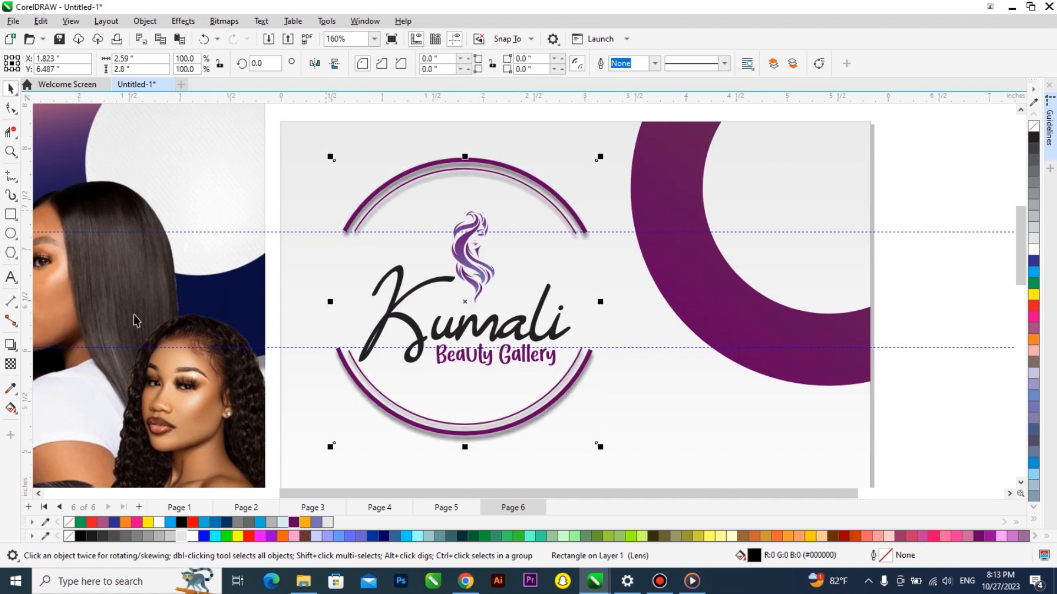
# Convert the arc shadow to a 200 dpi bitmap and apply a uniform transparency of 40 to it
pyautogui.scroll(-2, 137, 321)
pyautogui.scroll(4, 156, 316)
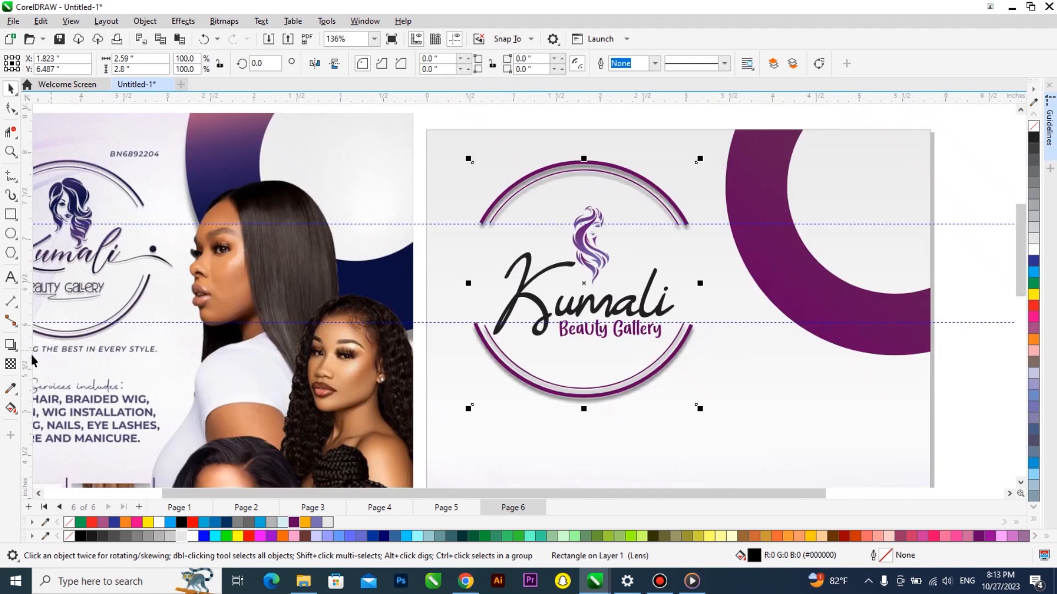
pyautogui.click(10, 364)
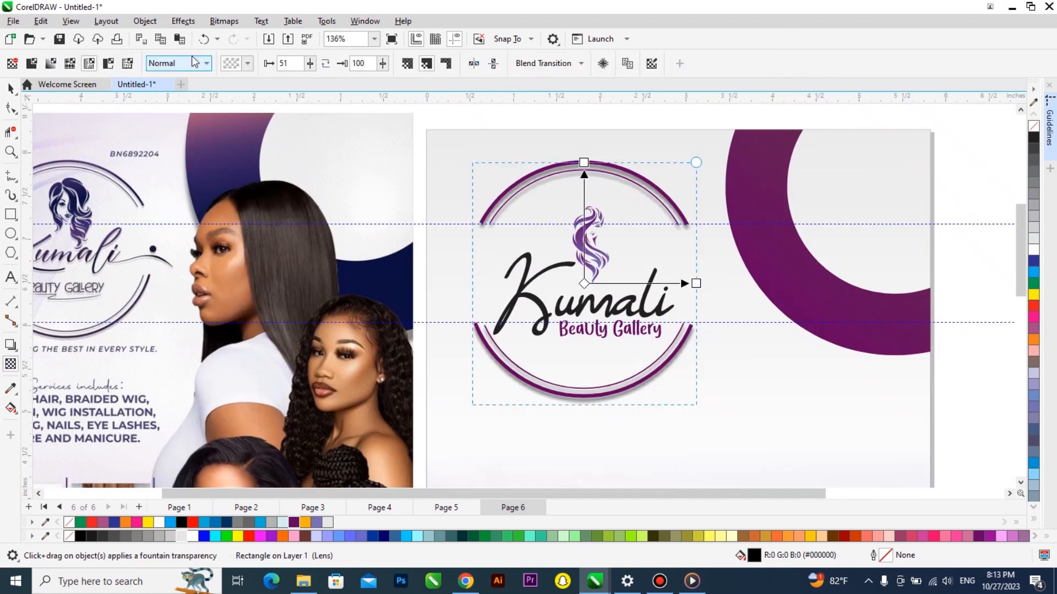
pyautogui.click(224, 21)
pyautogui.click(259, 35)
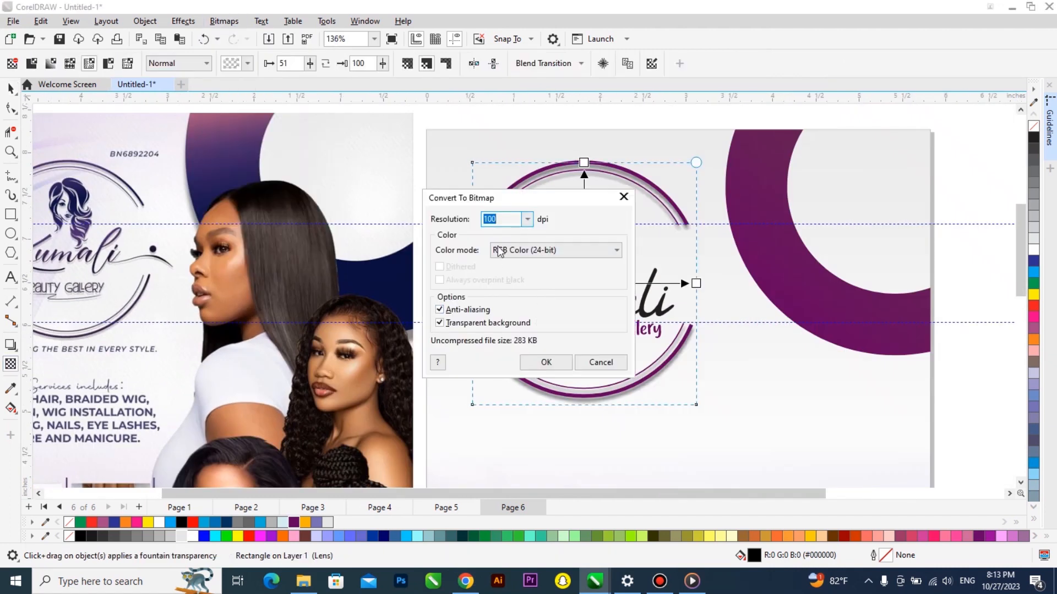
pyautogui.write('200')
pyautogui.press('Return')
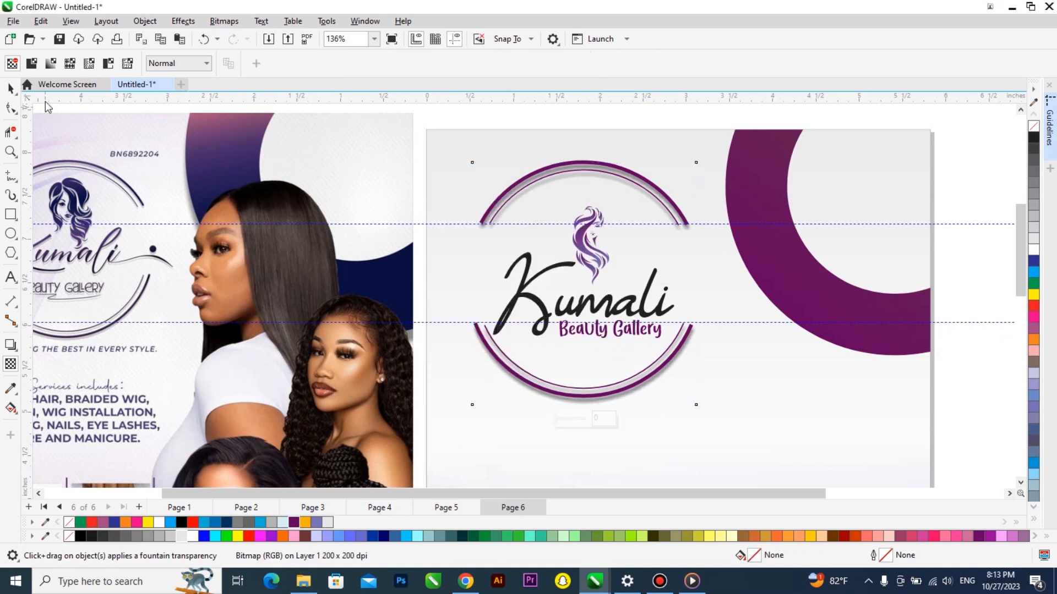
pyautogui.click(31, 64)
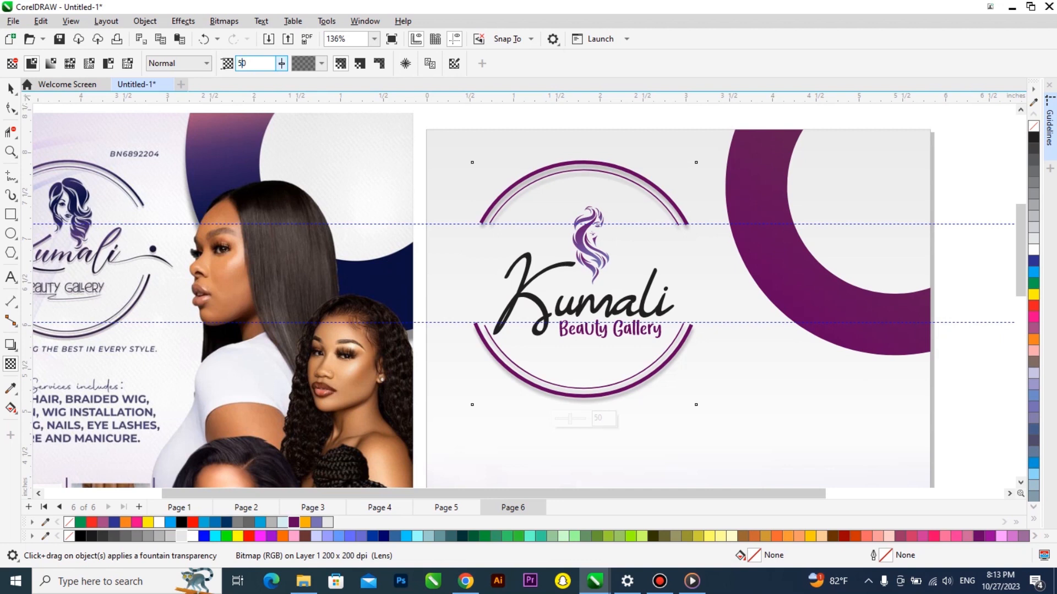
pyautogui.press('space')
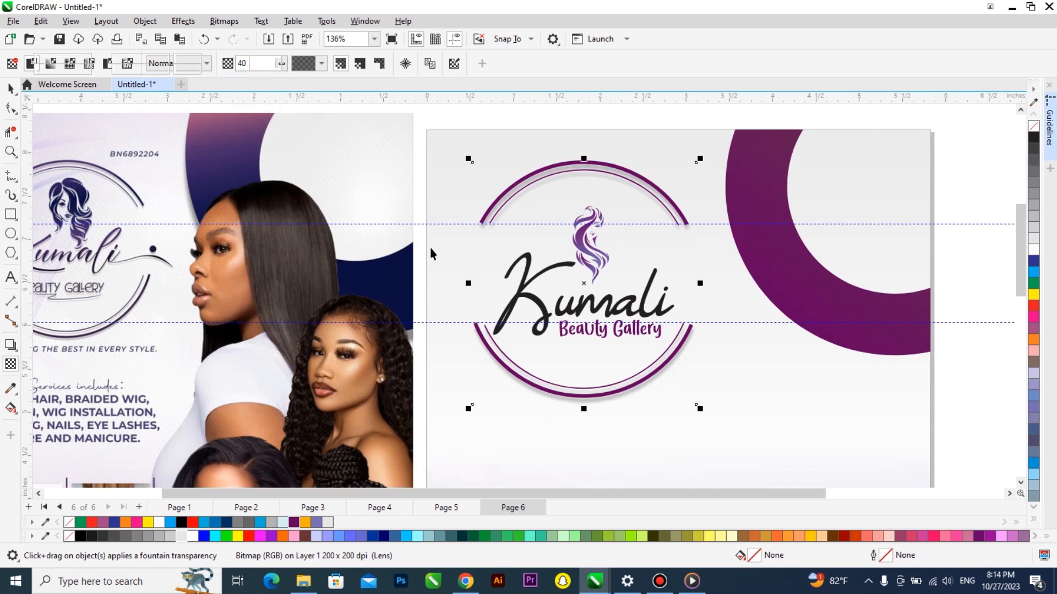
# Ungroup the three-object group holding the logo's hair emblem and its two text lines
pyautogui.scroll(-2, 433, 248)
pyautogui.click(527, 161)
pyautogui.click(554, 280)
pyautogui.click(555, 280)
pyautogui.click(555, 280)
pyautogui.moveTo(777, 203); pyautogui.dragTo(450, 320)
pyautogui.click(451, 320)
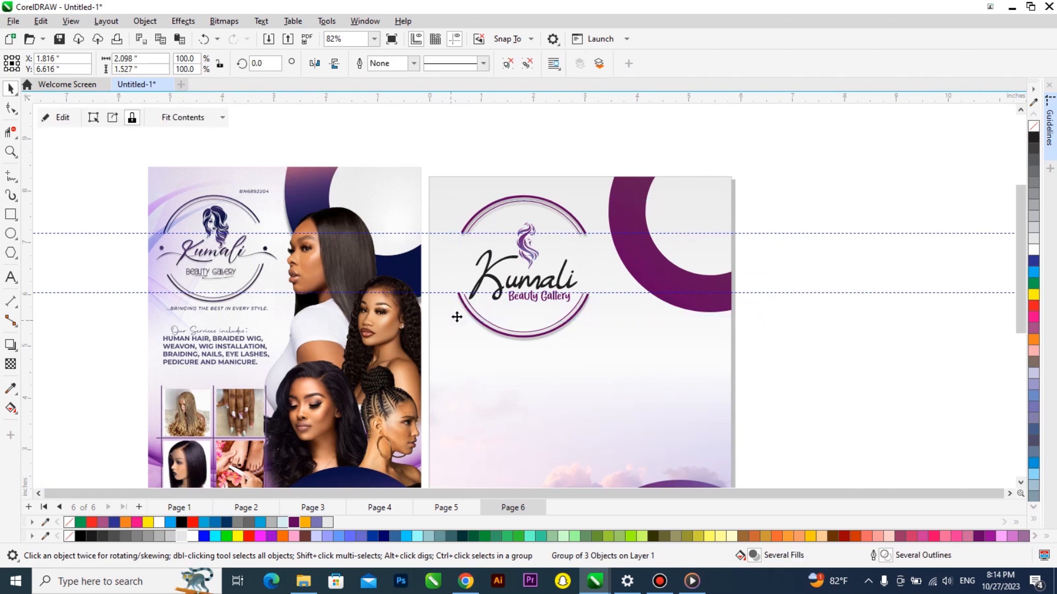
pyautogui.click(497, 280)
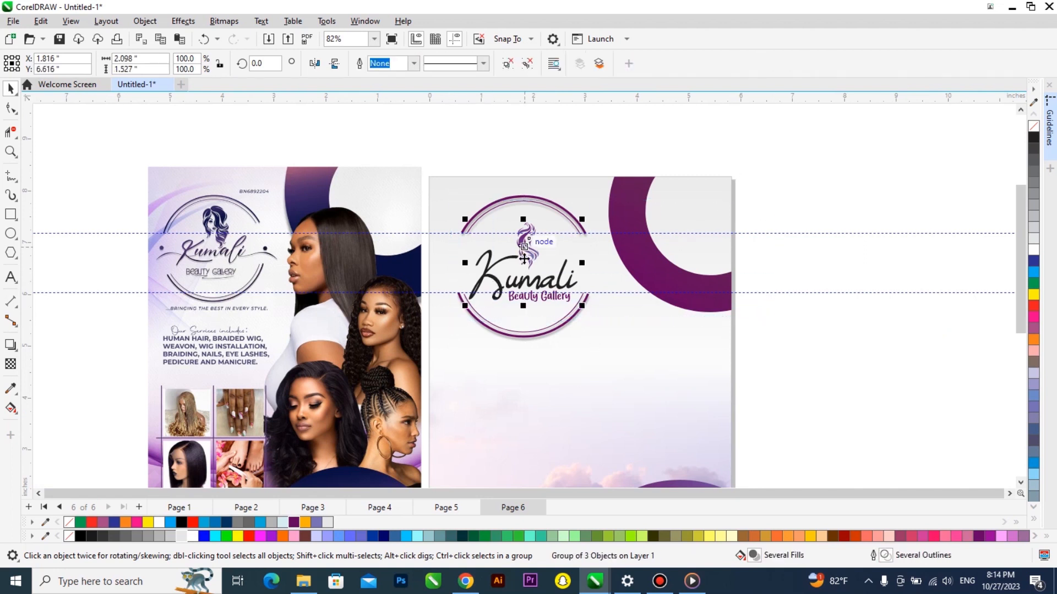
pyautogui.click(507, 64)
# Fill the "Kumali" text with the dark purple R100 G1 B94 used for the arcs
pyautogui.click(511, 134)
pyautogui.click(482, 283)
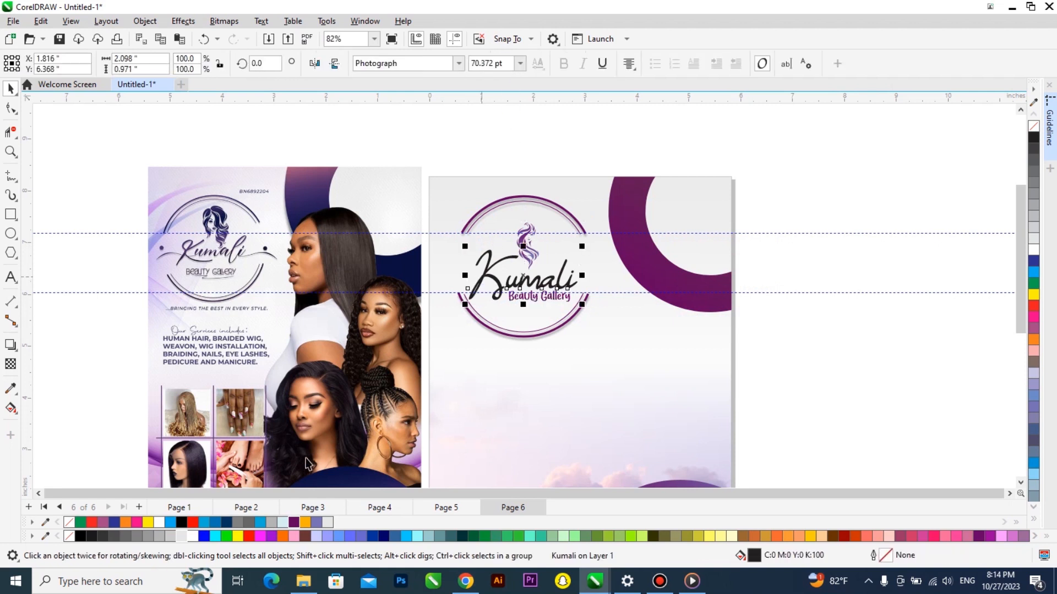
pyautogui.click(299, 520)
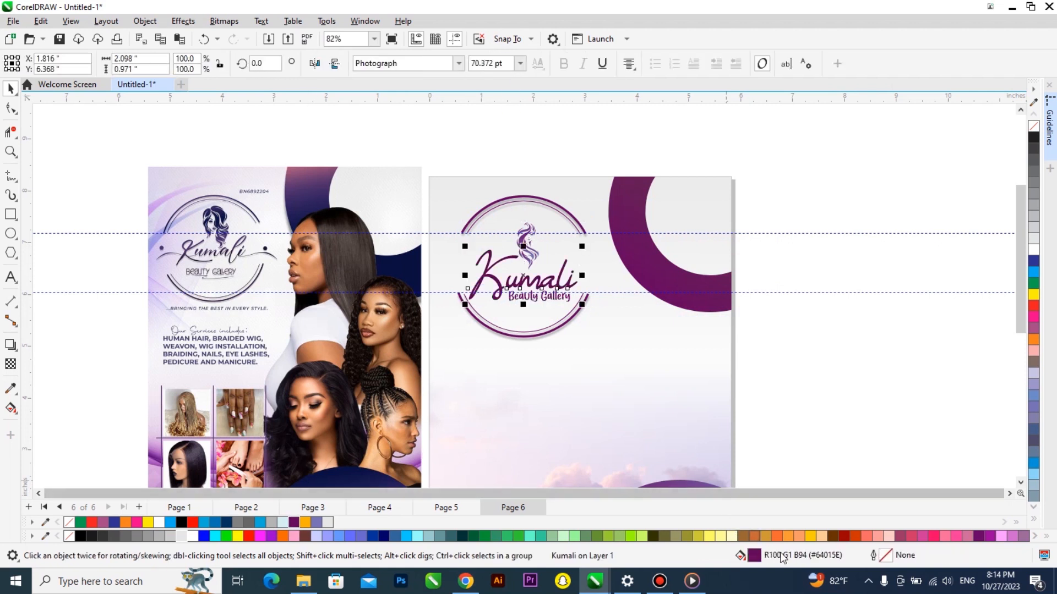
# Change the "Kumali" text to a fountain fill running from the dark purple to black
pyautogui.hotkey('shift', 'F11')
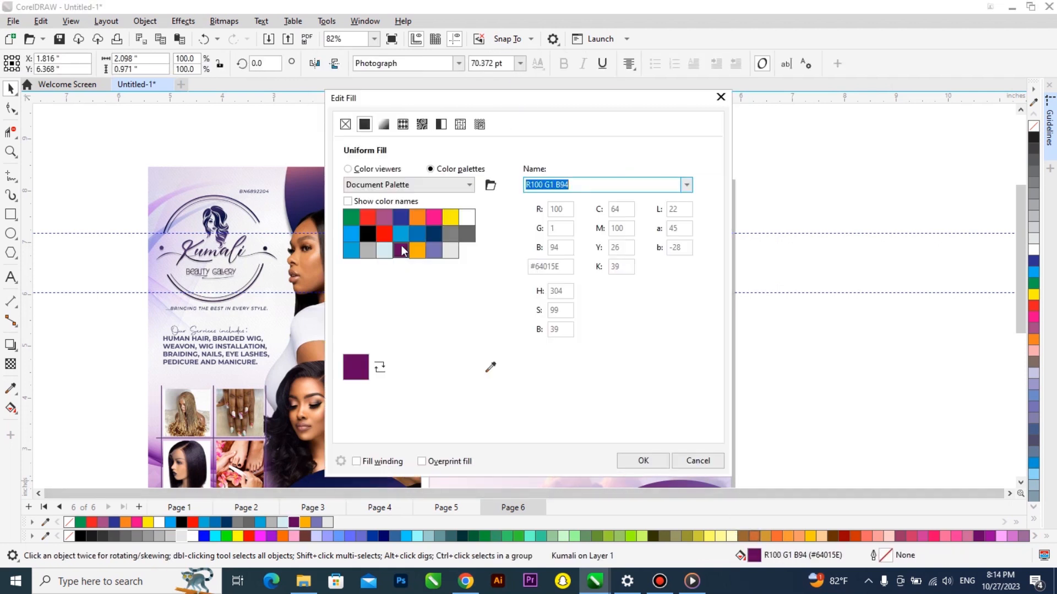
pyautogui.click(384, 125)
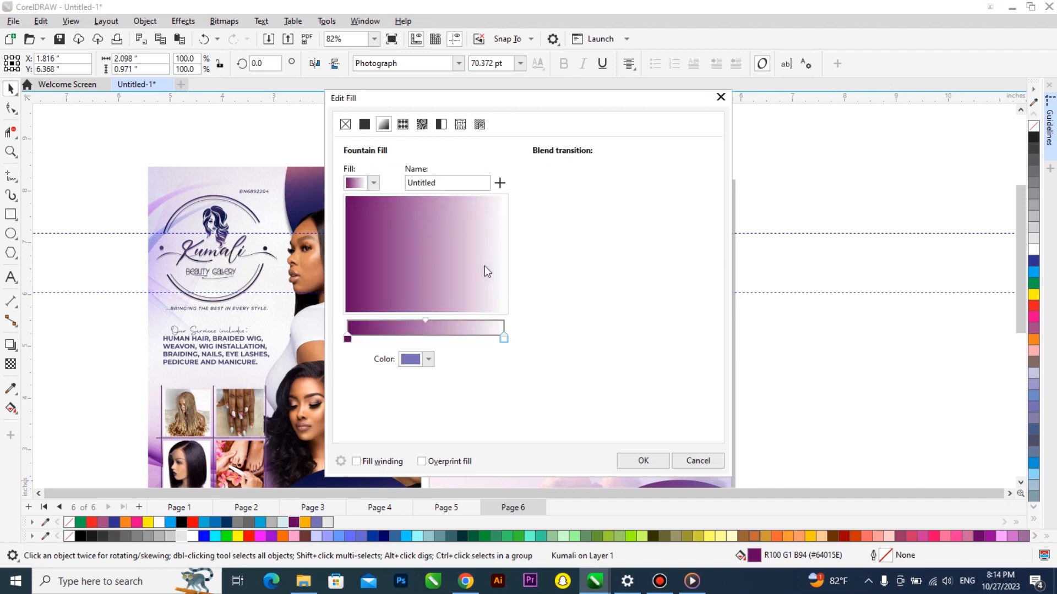
pyautogui.click(428, 360)
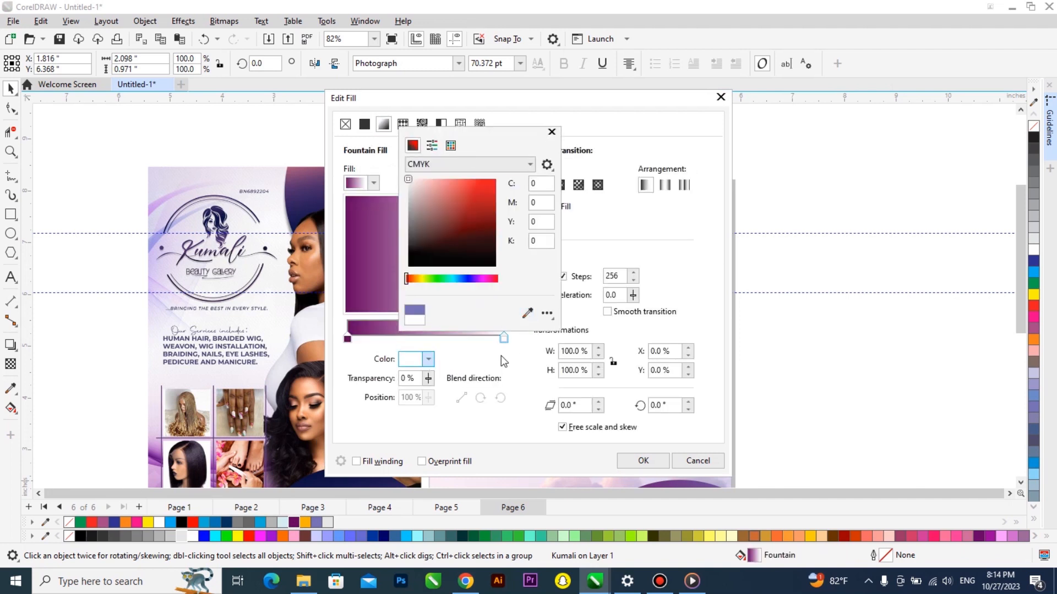
pyautogui.click(82, 537)
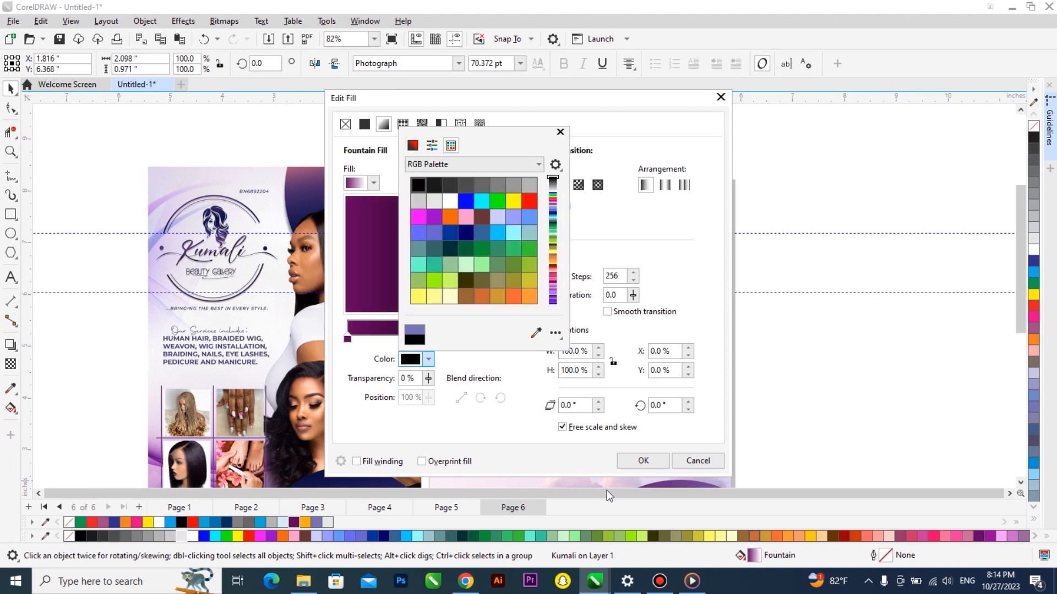
pyautogui.click(660, 461)
pyautogui.click(660, 461)
pyautogui.click(780, 385)
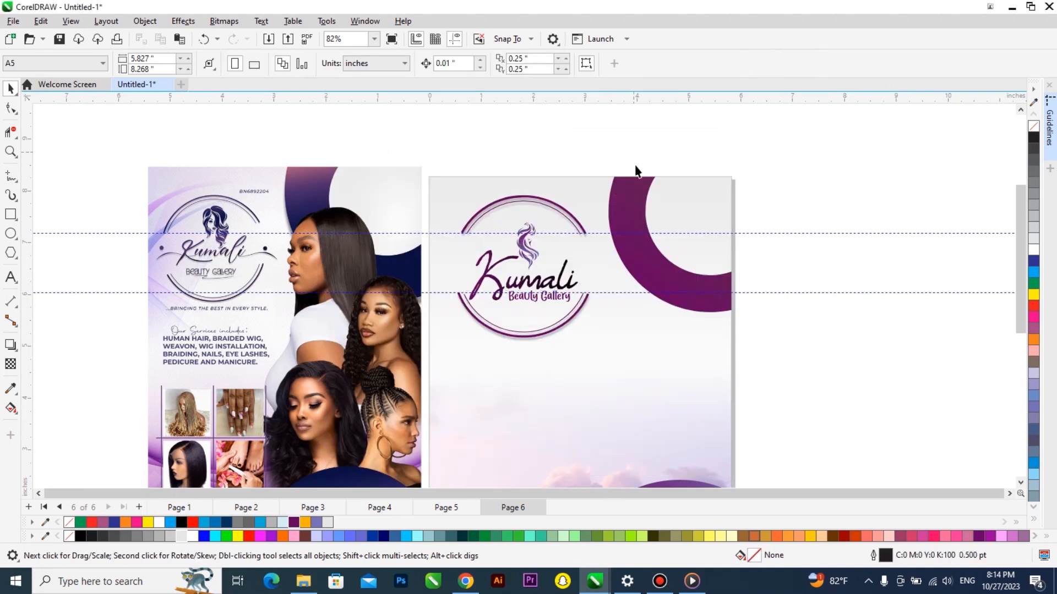
# Delete the two horizontal guidelines and group all the logo's arcs, shadow, emblem and text together
pyautogui.moveTo(641, 234); pyautogui.dragTo(648, 293)
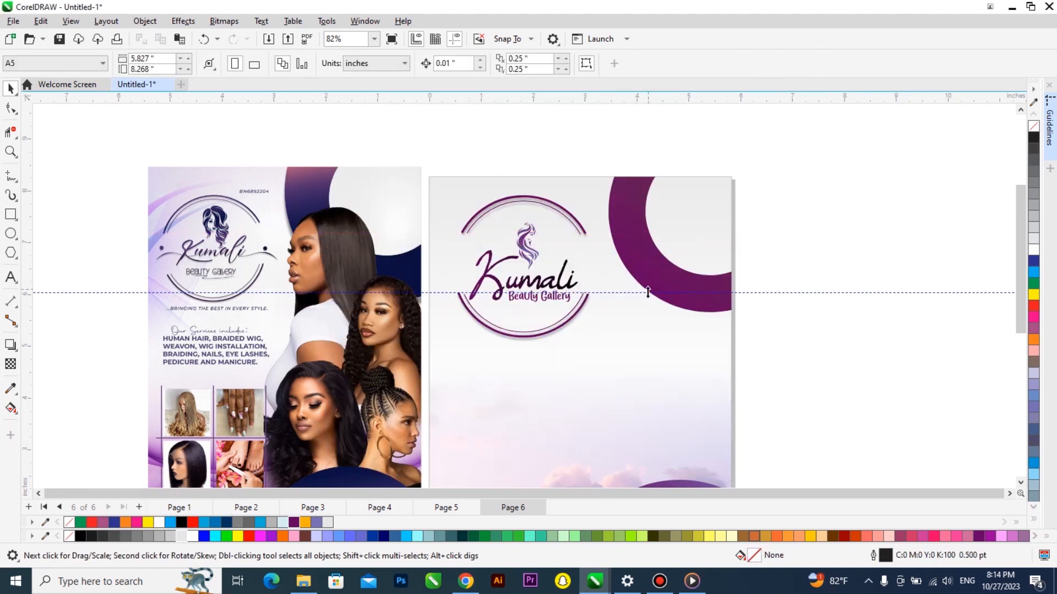
pyautogui.moveTo(661, 132); pyautogui.dragTo(445, 347)
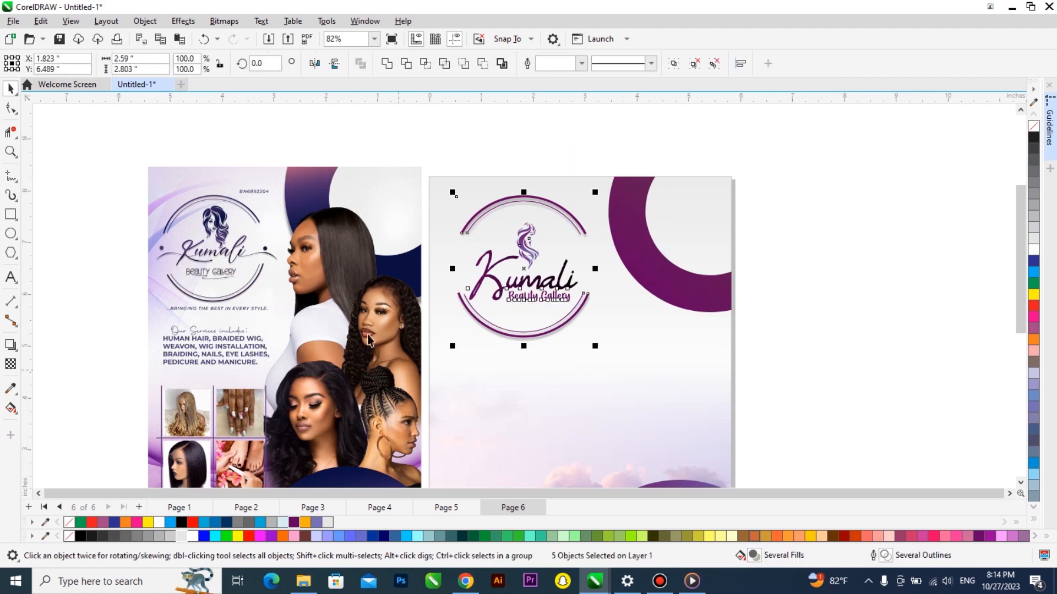
pyautogui.scroll(-1, 268, 301)
pyautogui.hotkey('ctrl', 'g')
pyautogui.scroll(-1, 326, 285)
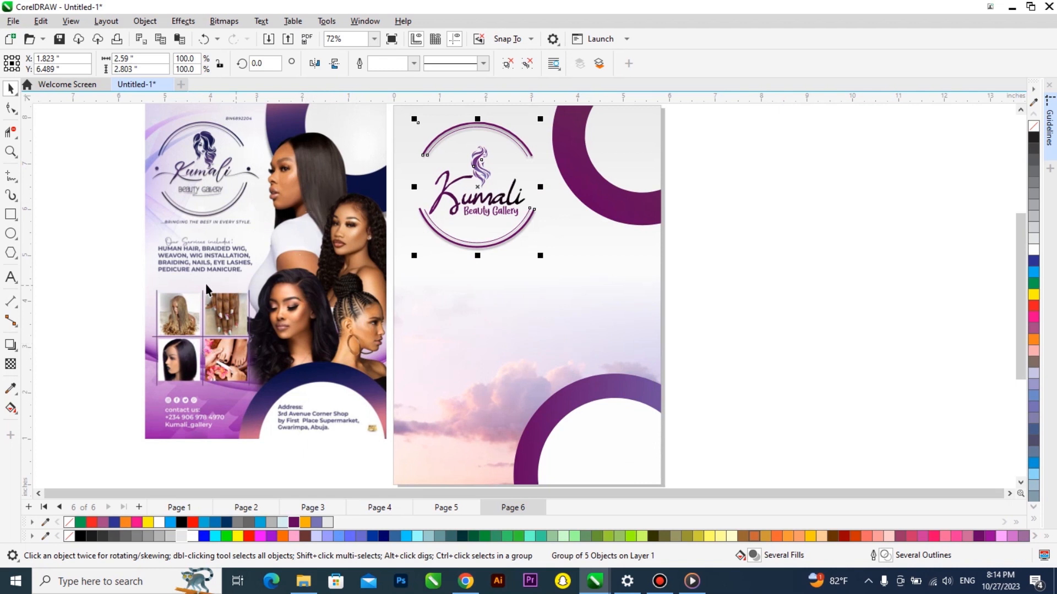
# Select the reference flyer image beside the page
pyautogui.scroll(-3, 430, 355)
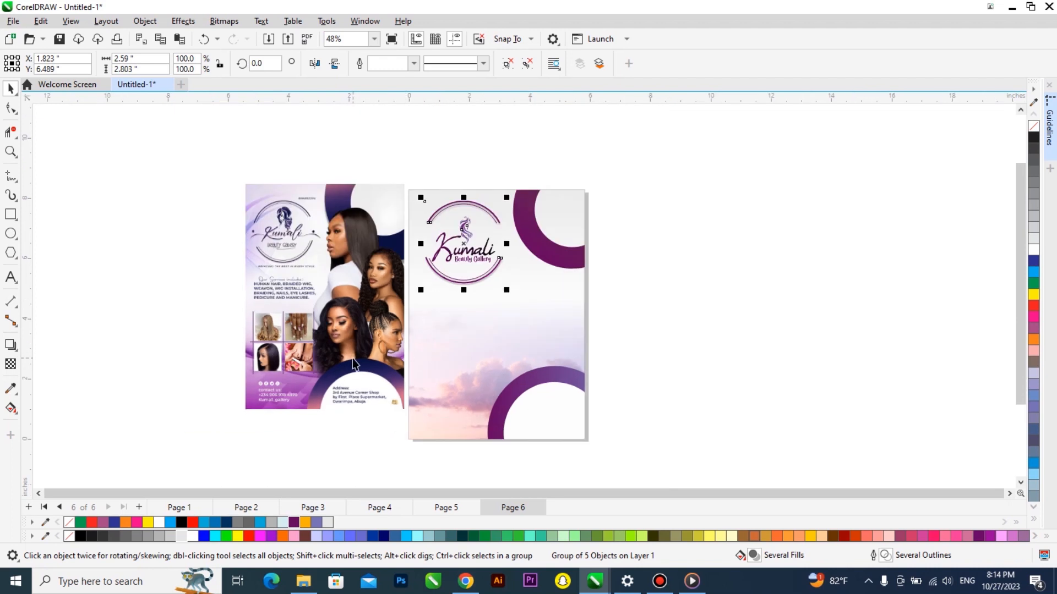
pyautogui.scroll(2, 357, 352)
pyautogui.click(363, 340)
pyautogui.scroll(-1, 353, 336)
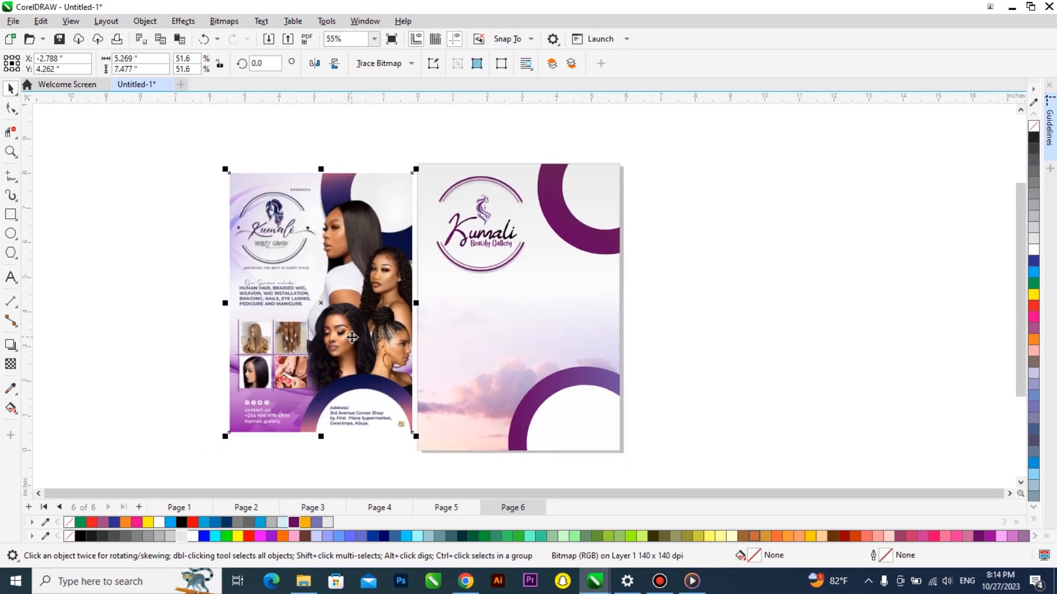